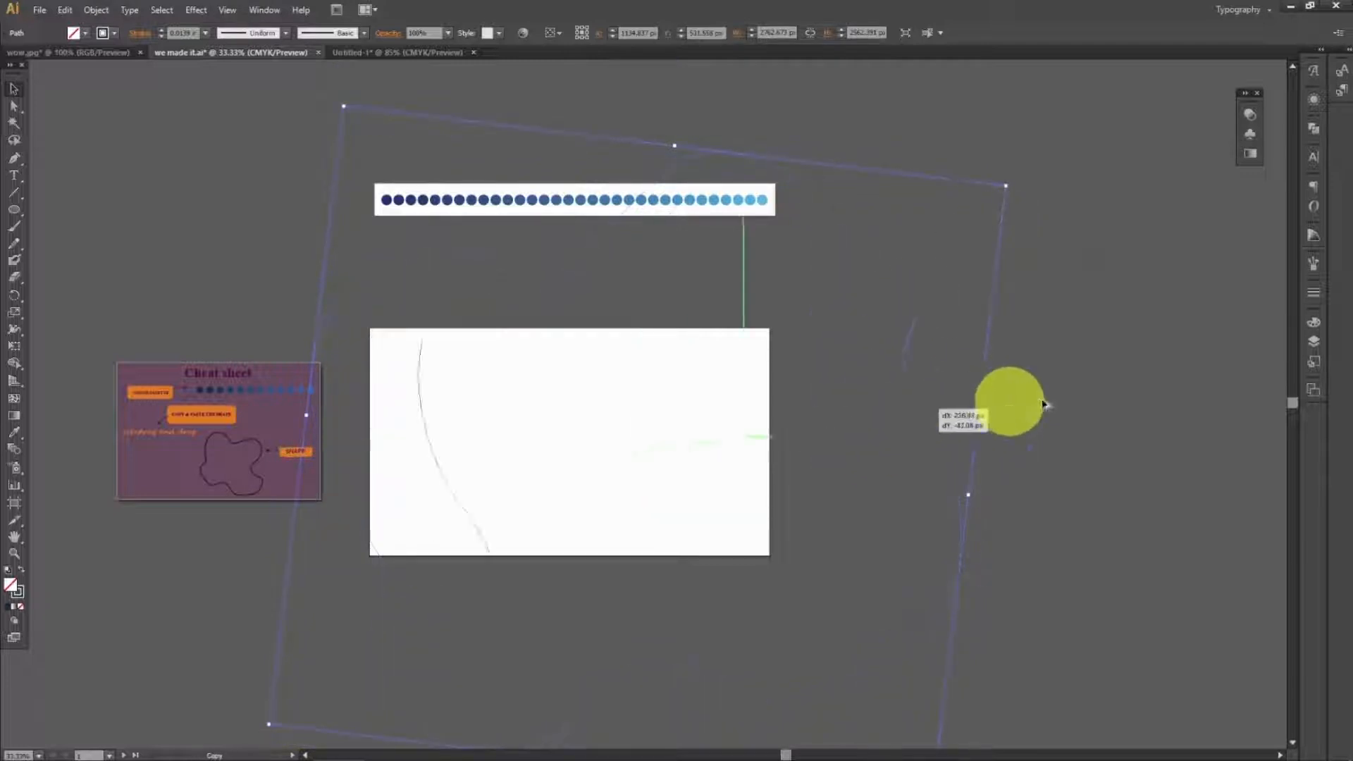
- Scale down the copied wavy outline and position it over the white artboard as the next contour line
key(a)
key(v)
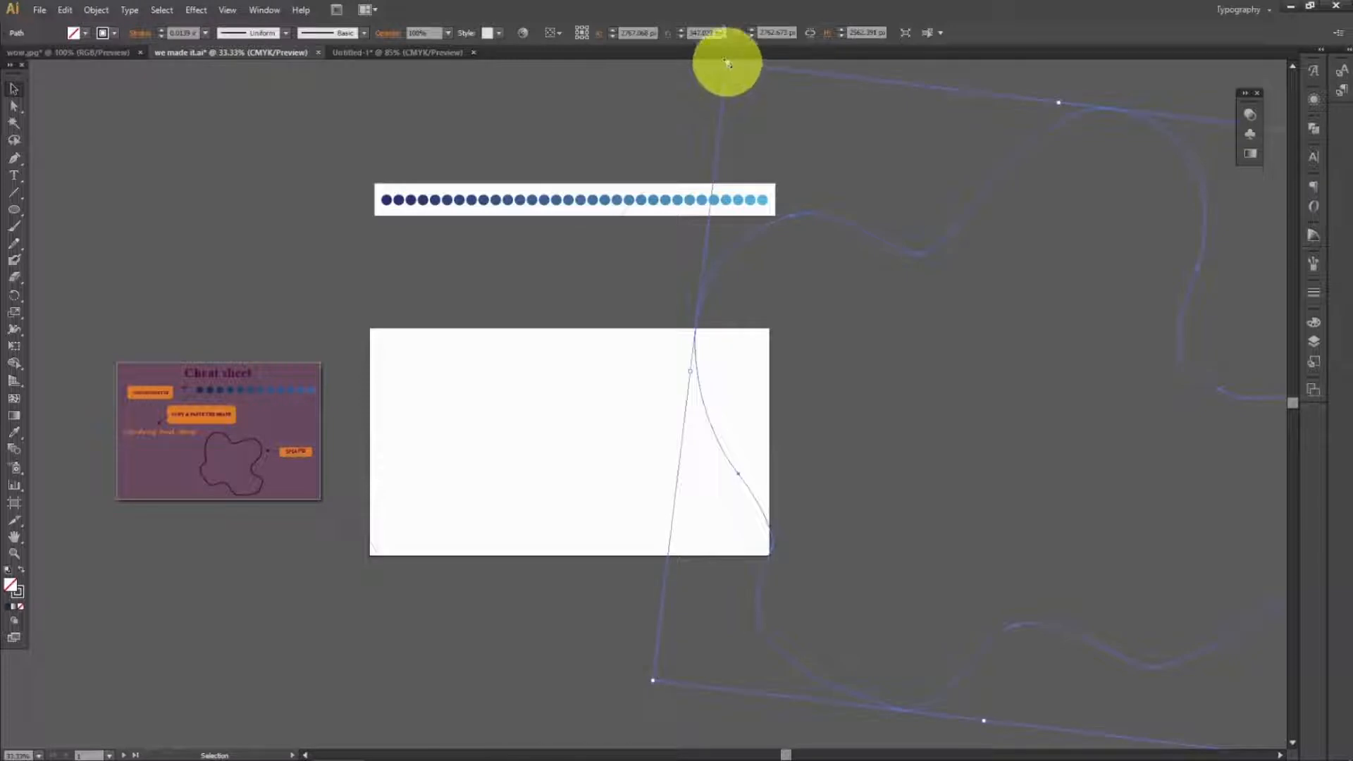
drag(727, 63, 852, 246)
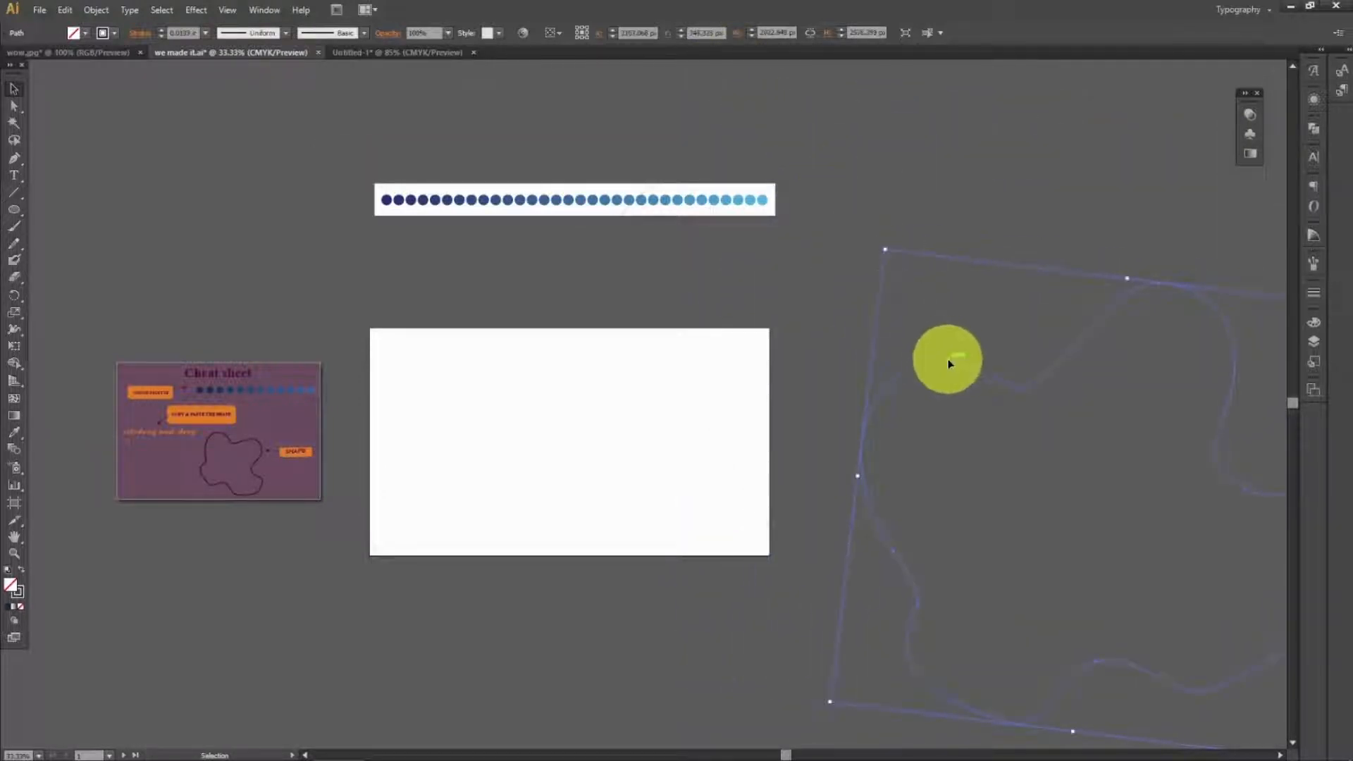
drag(950, 360, 442, 316)
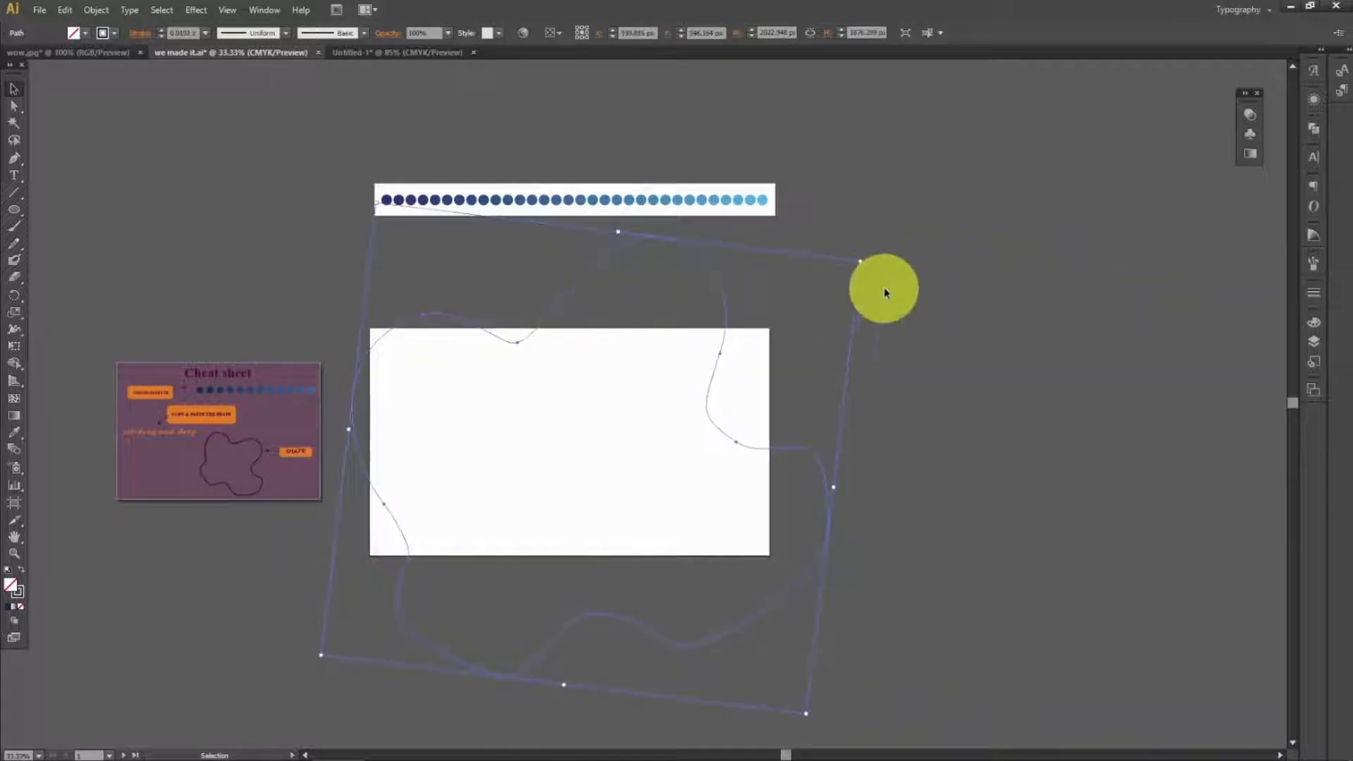
drag(860, 262, 895, 236)
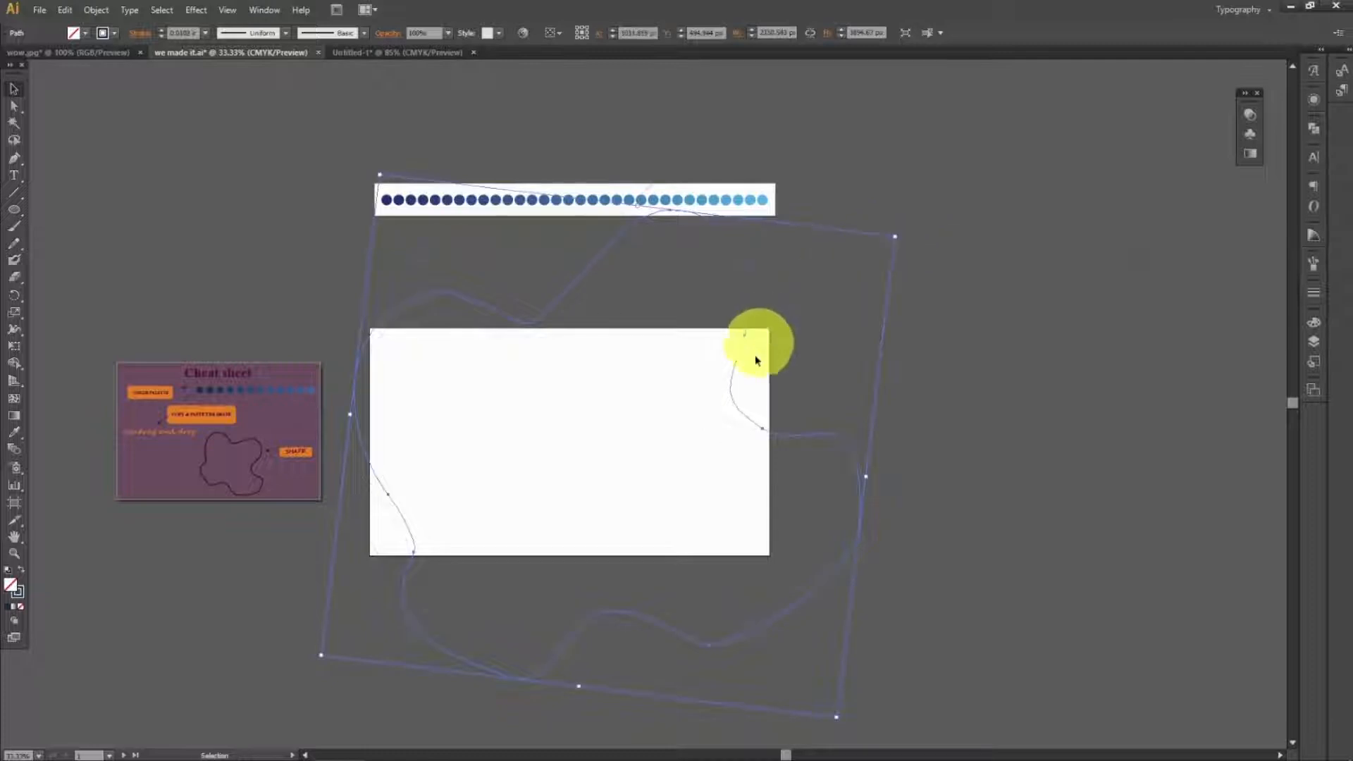
drag(752, 427, 762, 454)
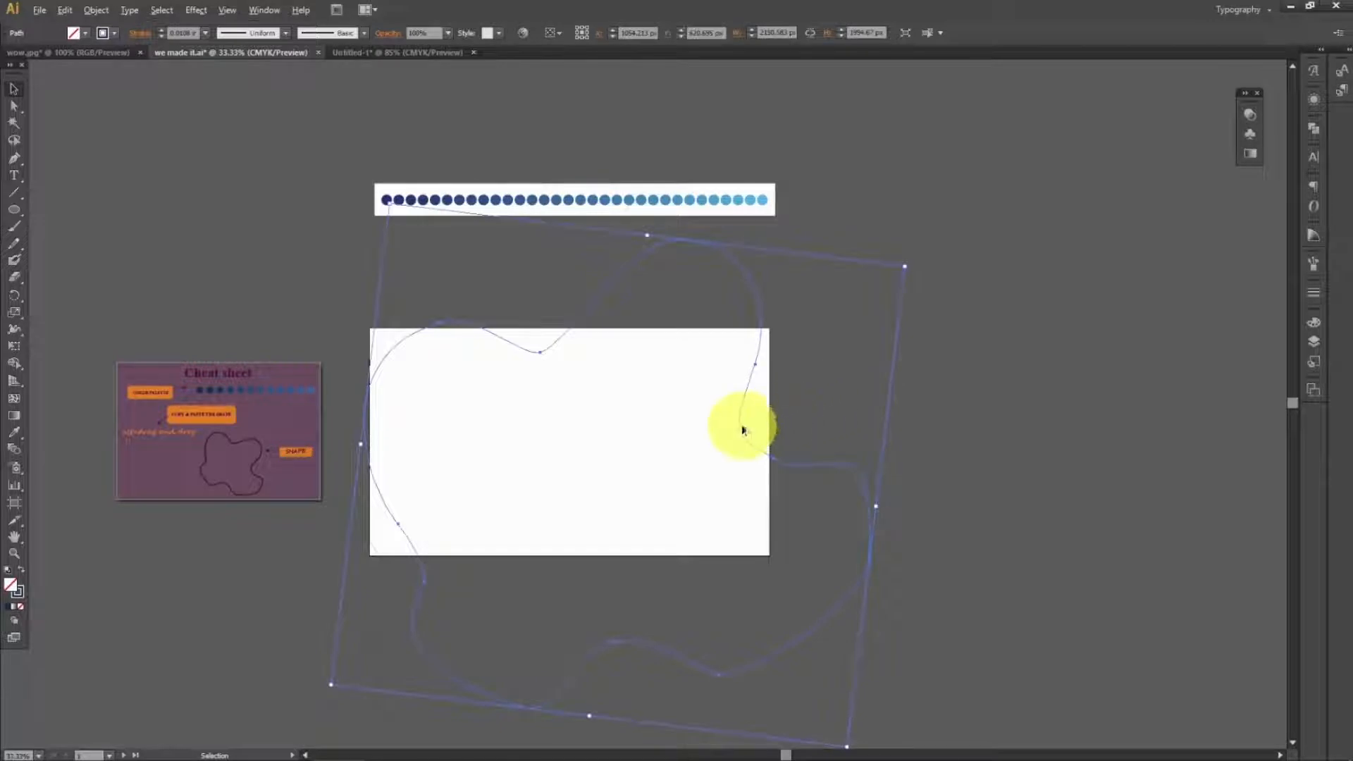
- Duplicate the outline into progressively smaller copies and nest them inside the larger contours on the artboard
drag(744, 430, 1237, 272)
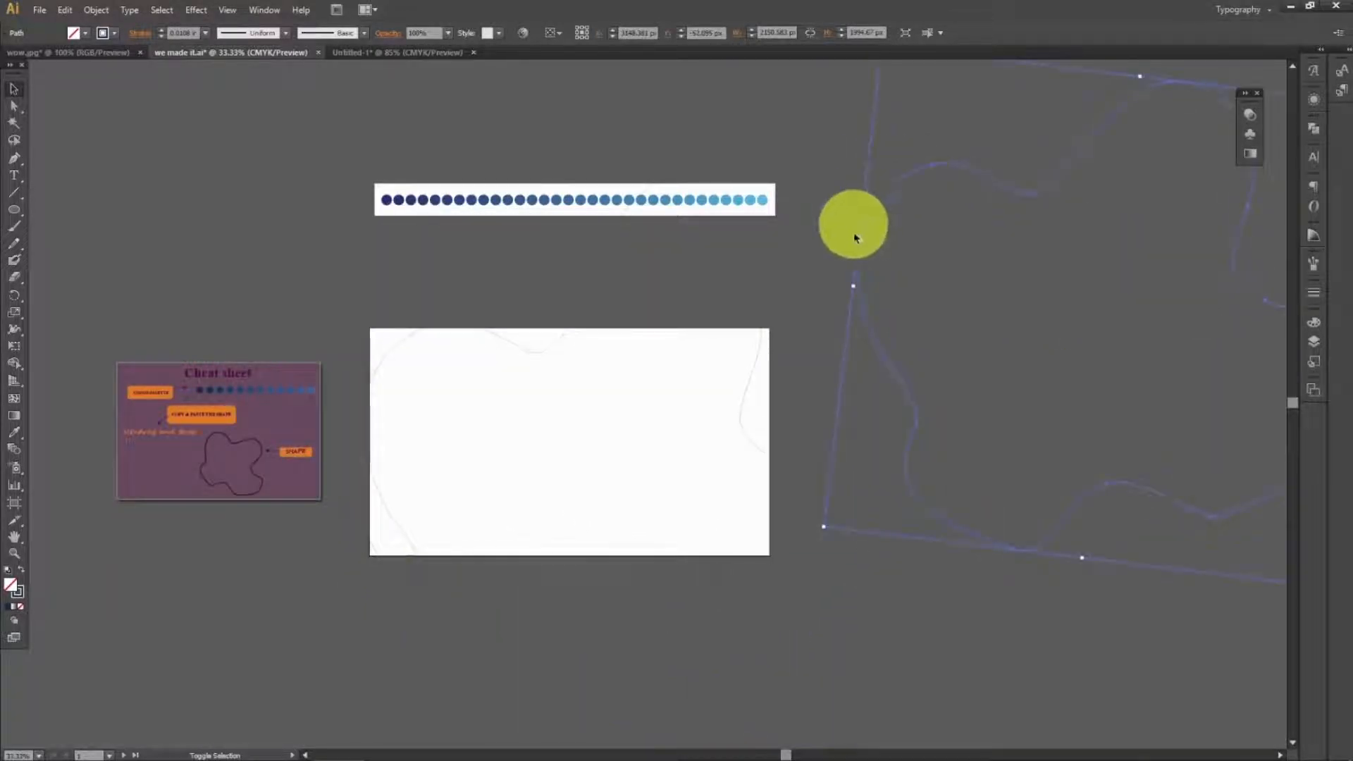
drag(853, 287, 1017, 280)
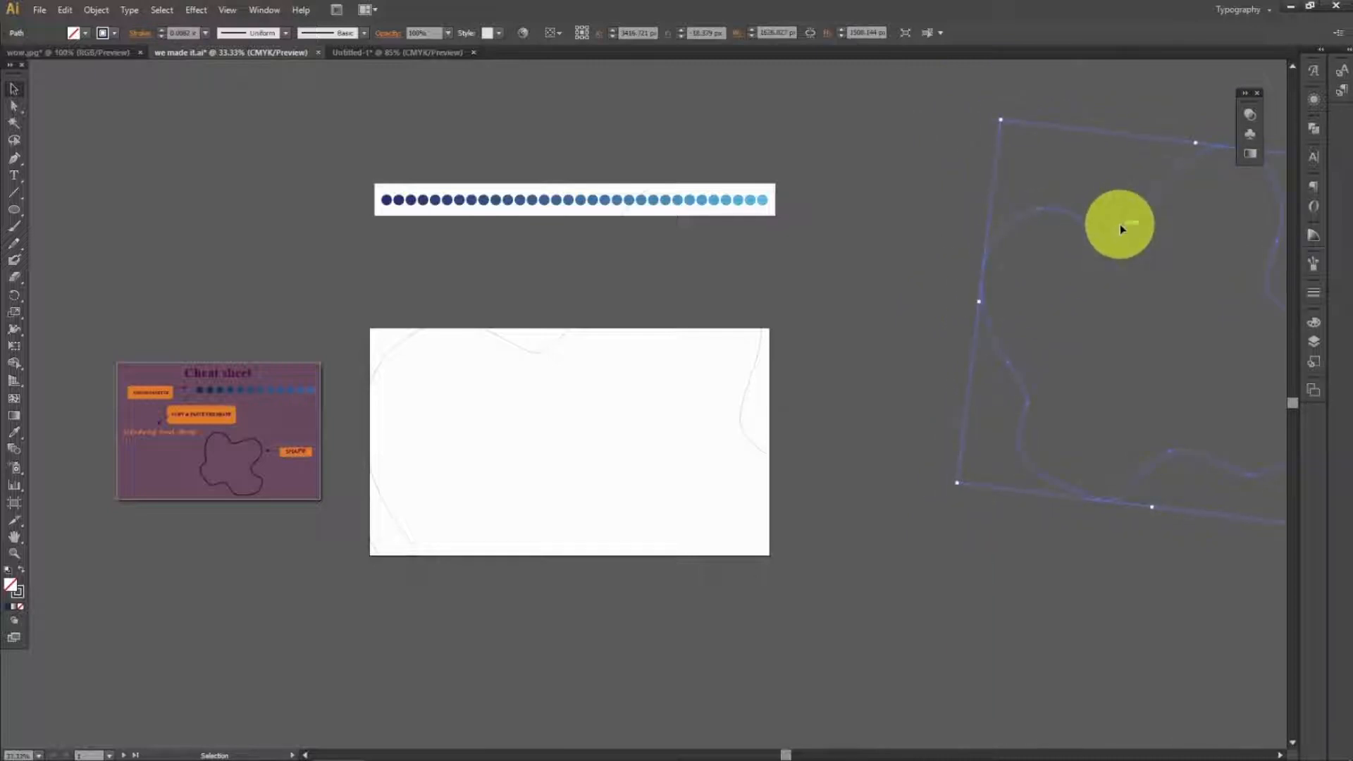
mouse_move(1122, 229)
mouse_down()
mouse_move(873, 303)
mouse_move(501, 350)
mouse_move(536, 399)
mouse_move(563, 400)
mouse_move(1042, 247)
mouse_move(1100, 209)
mouse_move(985, 118)
mouse_move(1023, 187)
mouse_up()
mouse_move(1095, 271)
mouse_down()
mouse_move(530, 428)
mouse_move(527, 401)
mouse_move(876, 357)
mouse_move(1079, 211)
mouse_up()
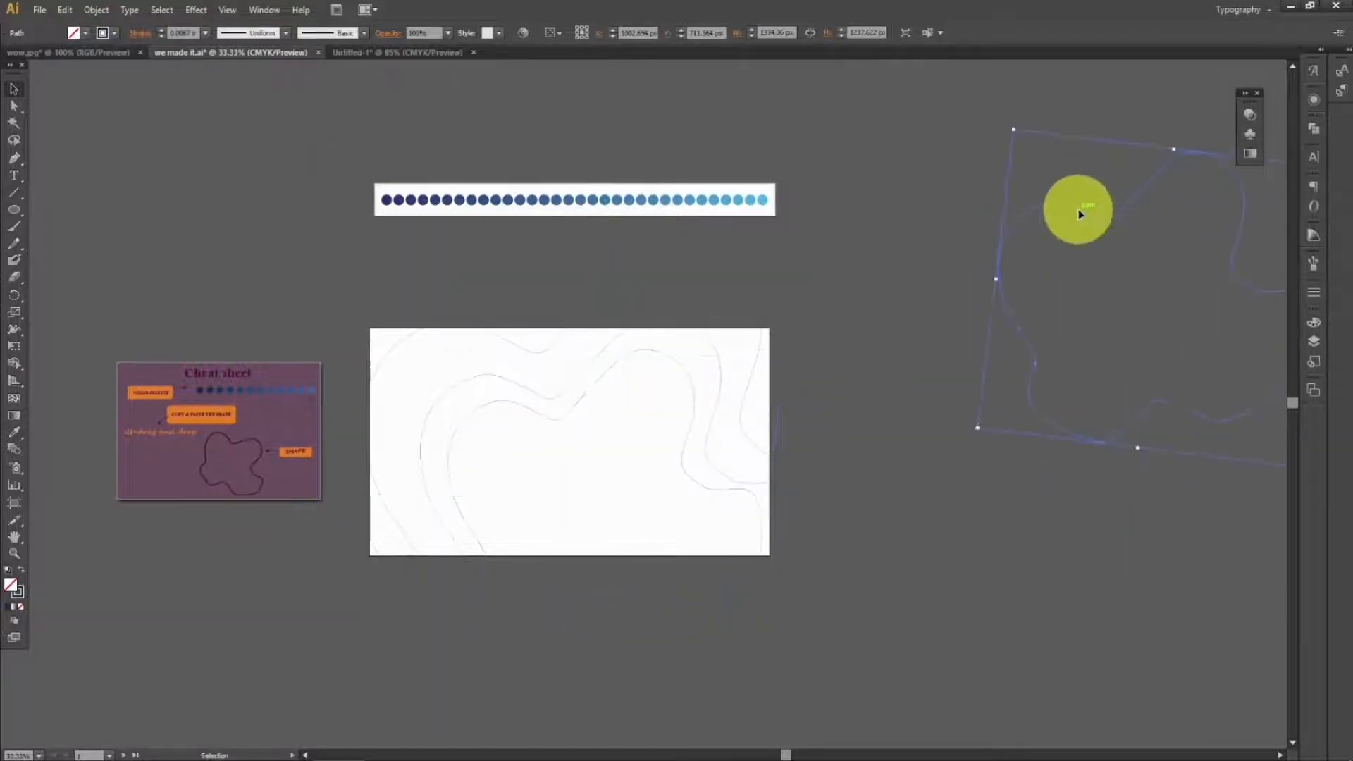
mouse_move(1013, 128)
mouse_down()
mouse_move(1057, 205)
mouse_move(1163, 305)
mouse_move(538, 432)
mouse_move(544, 451)
mouse_move(686, 426)
mouse_move(1115, 242)
mouse_move(1120, 220)
mouse_move(1080, 168)
mouse_move(1176, 293)
mouse_move(547, 508)
mouse_move(582, 479)
mouse_move(571, 474)
mouse_up()
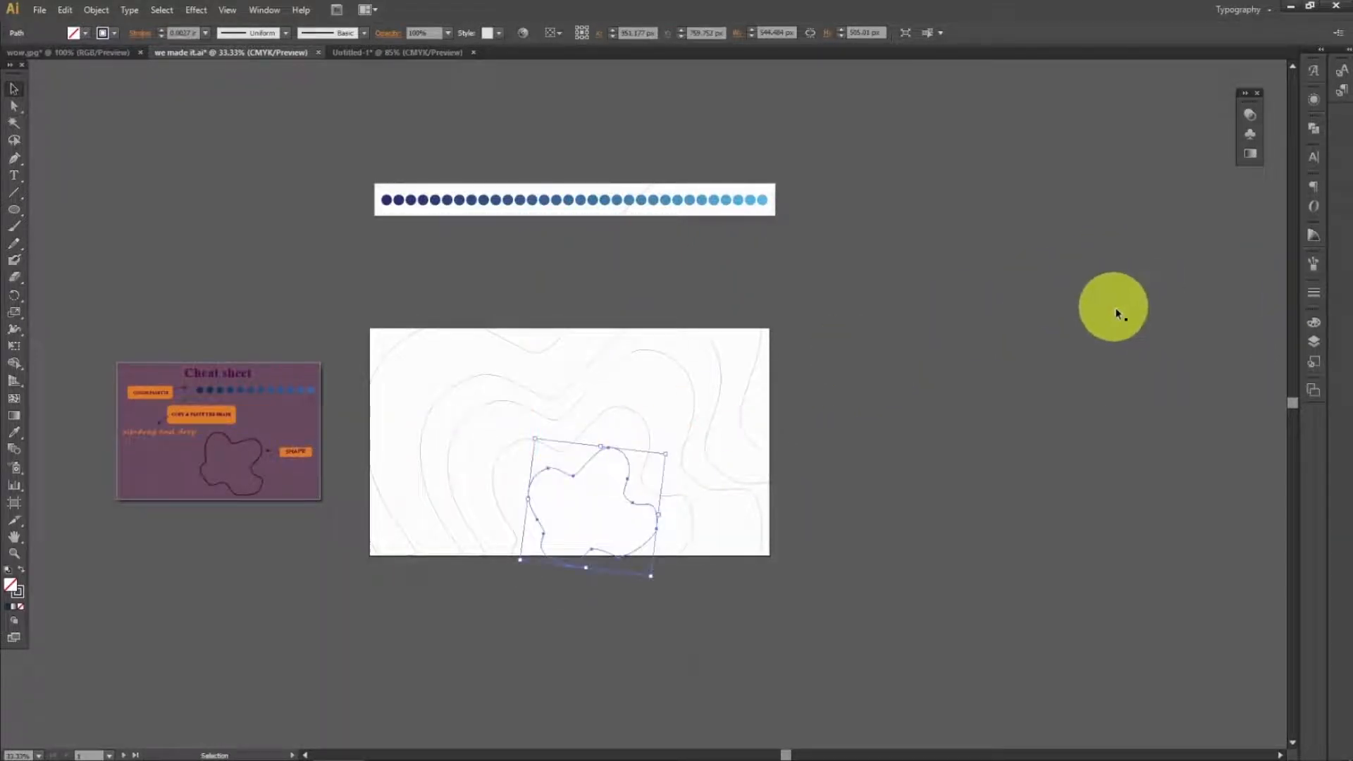
- Shrink another copy of the outline to about 436 × 405 px and nest it inside the innermost contour
key(ctrl+z)
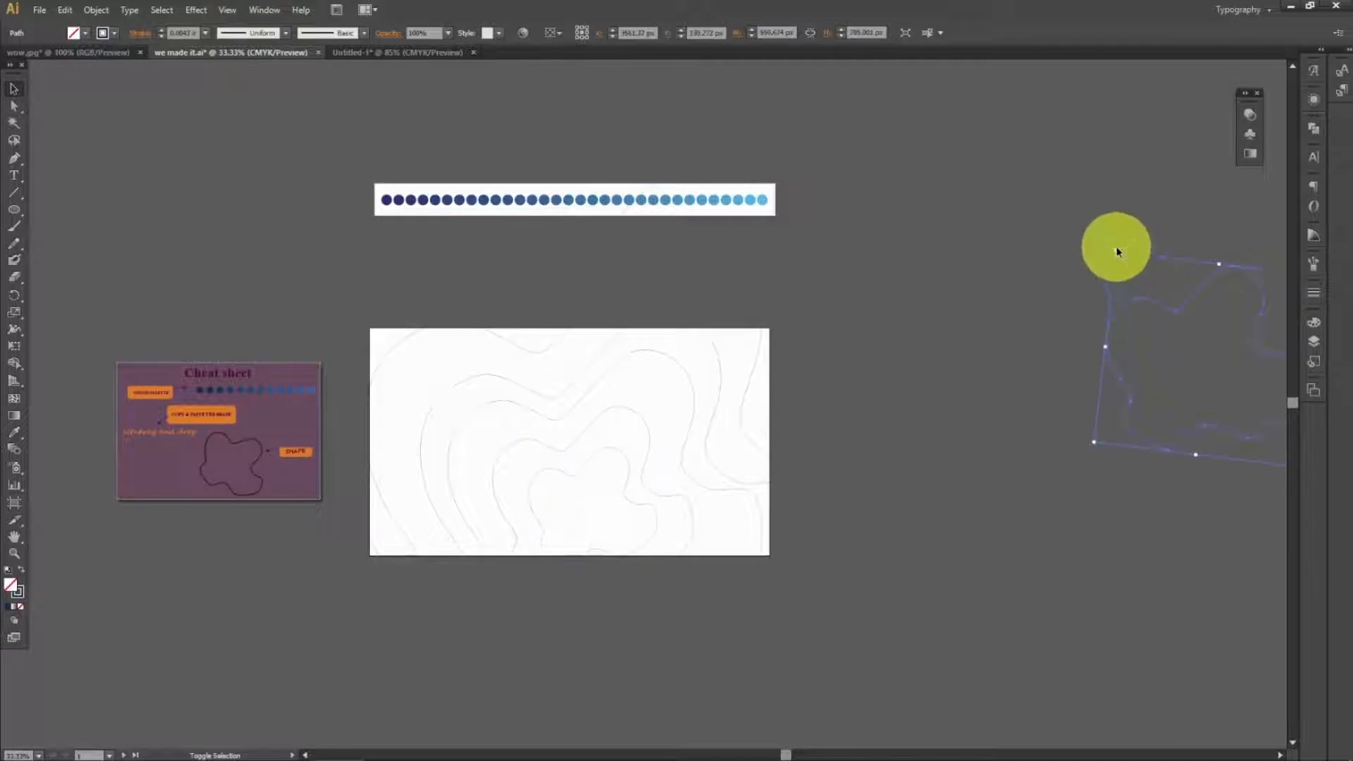
drag(1120, 254, 1215, 391)
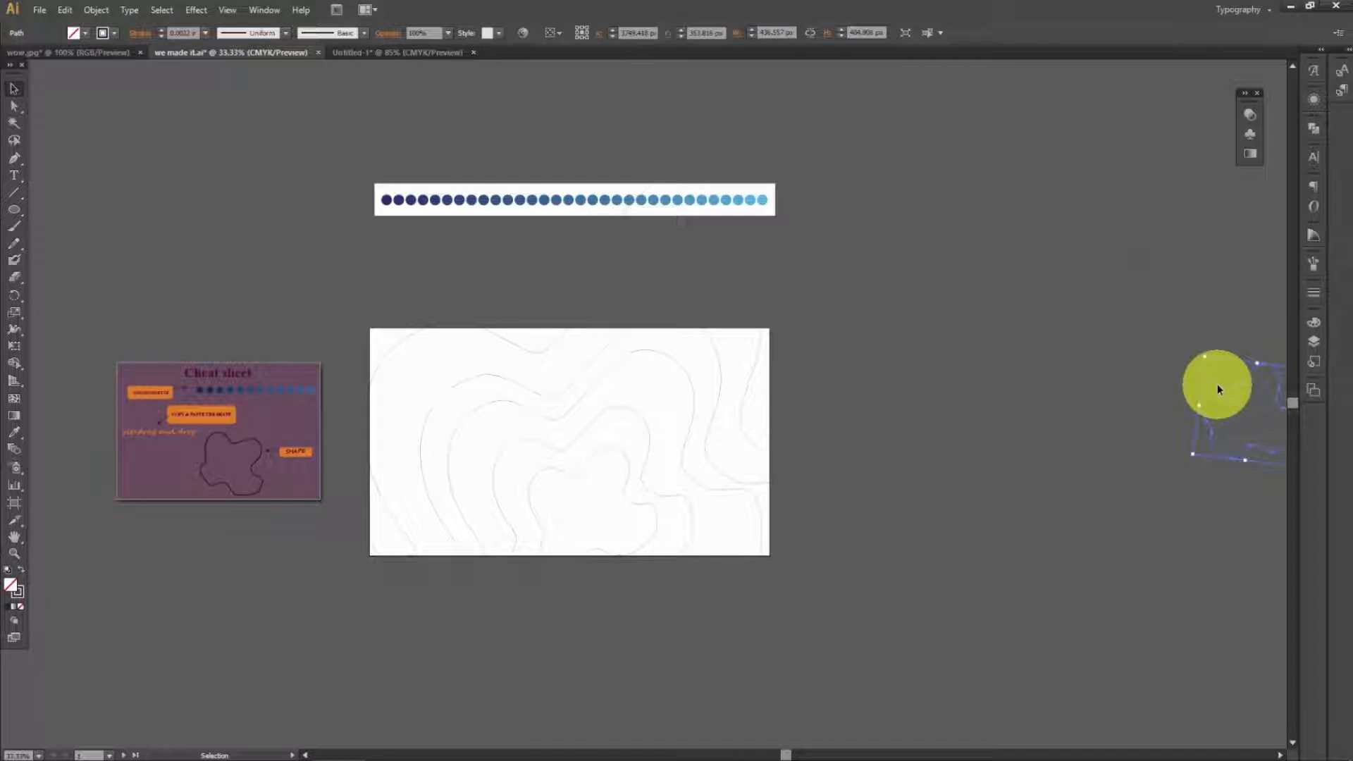
mouse_move(1228, 384)
mouse_down()
mouse_move(886, 414)
mouse_move(568, 485)
mouse_up()
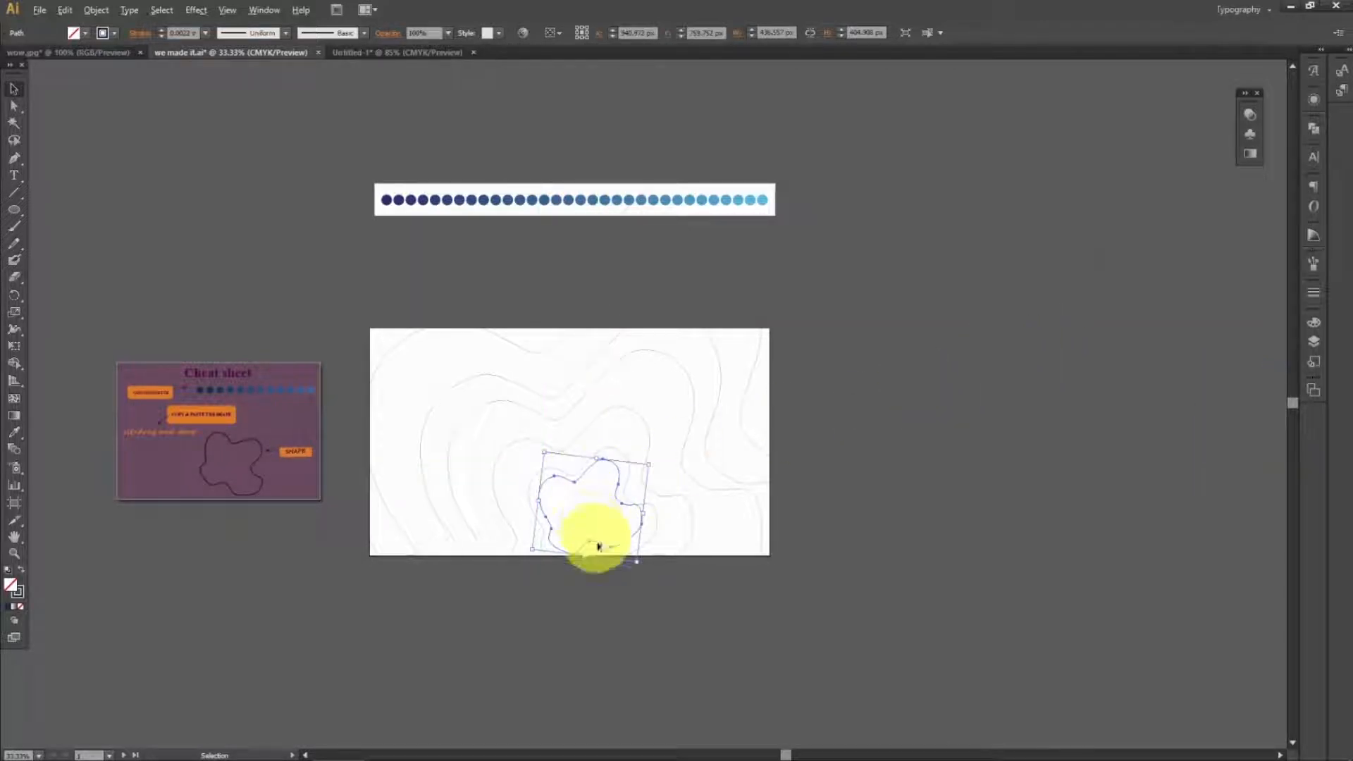
- Add two smaller nested copies of the outline, about 288 × 267 px and 191 × 177 px, at the contours' centre
mouse_move(597, 546)
mouse_down()
mouse_move(937, 402)
mouse_move(1109, 309)
mouse_up()
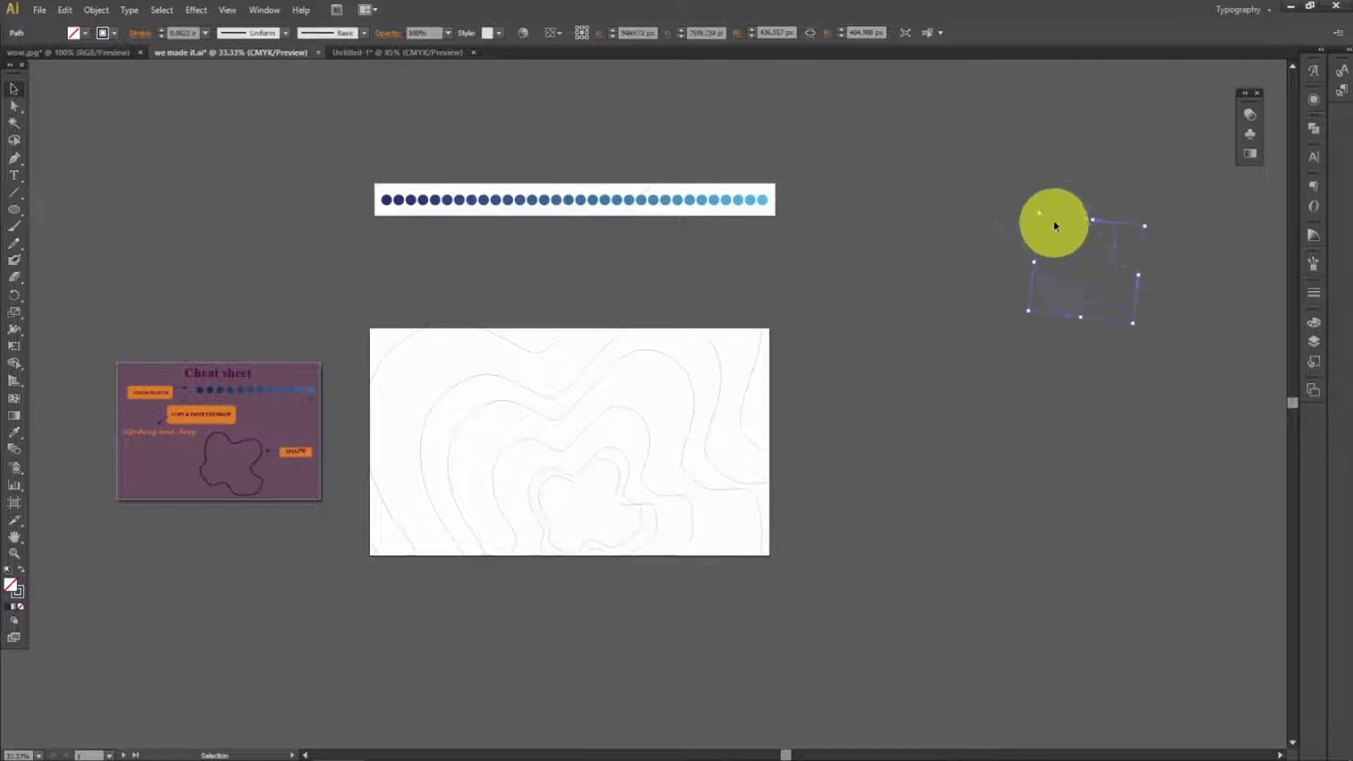
drag(1037, 211, 583, 494)
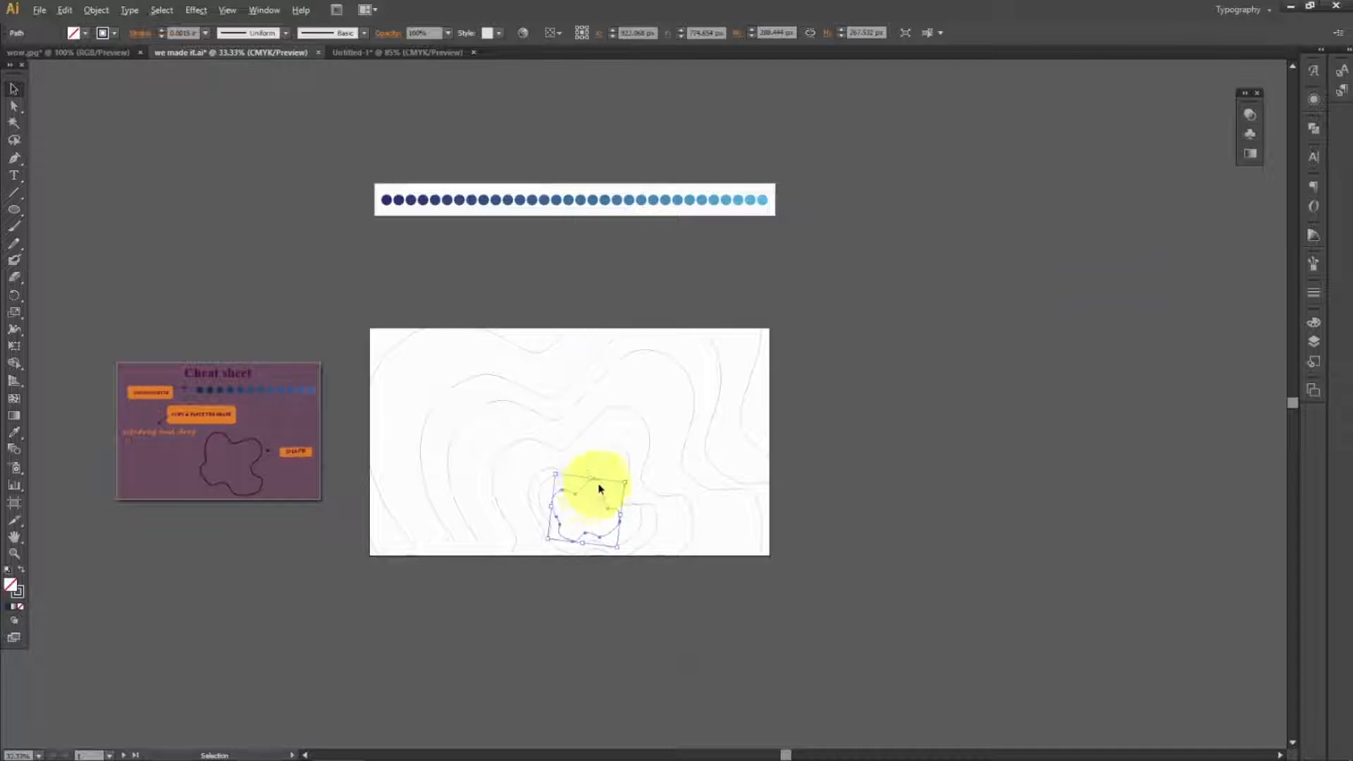
mouse_move(600, 486)
mouse_down()
mouse_move(1051, 324)
mouse_move(1187, 251)
mouse_move(1155, 251)
mouse_move(1199, 287)
mouse_move(575, 476)
mouse_move(583, 499)
mouse_up()
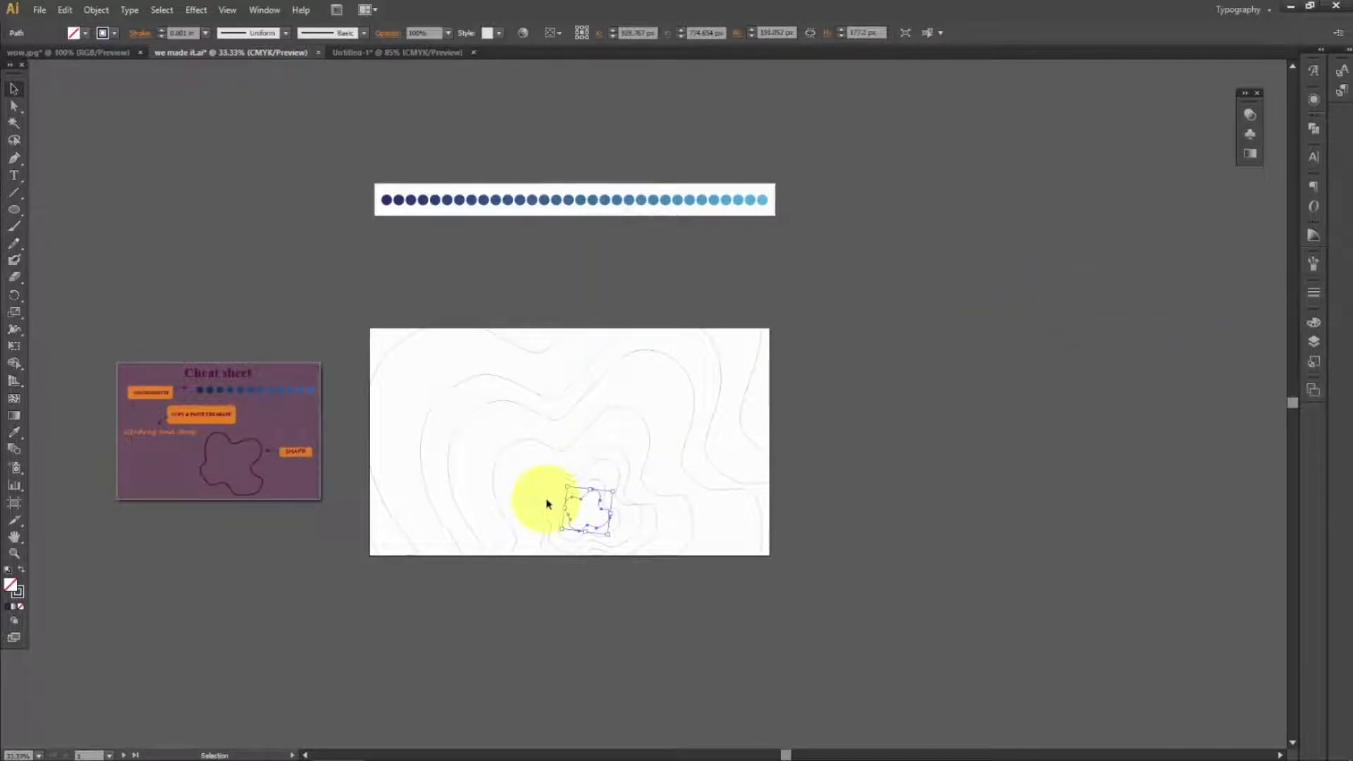
- Duplicate the innermost outline, shrink the copy to about 140 × 130 px and place it at the contours' centre
drag(586, 497, 1037, 355)
click(1102, 347)
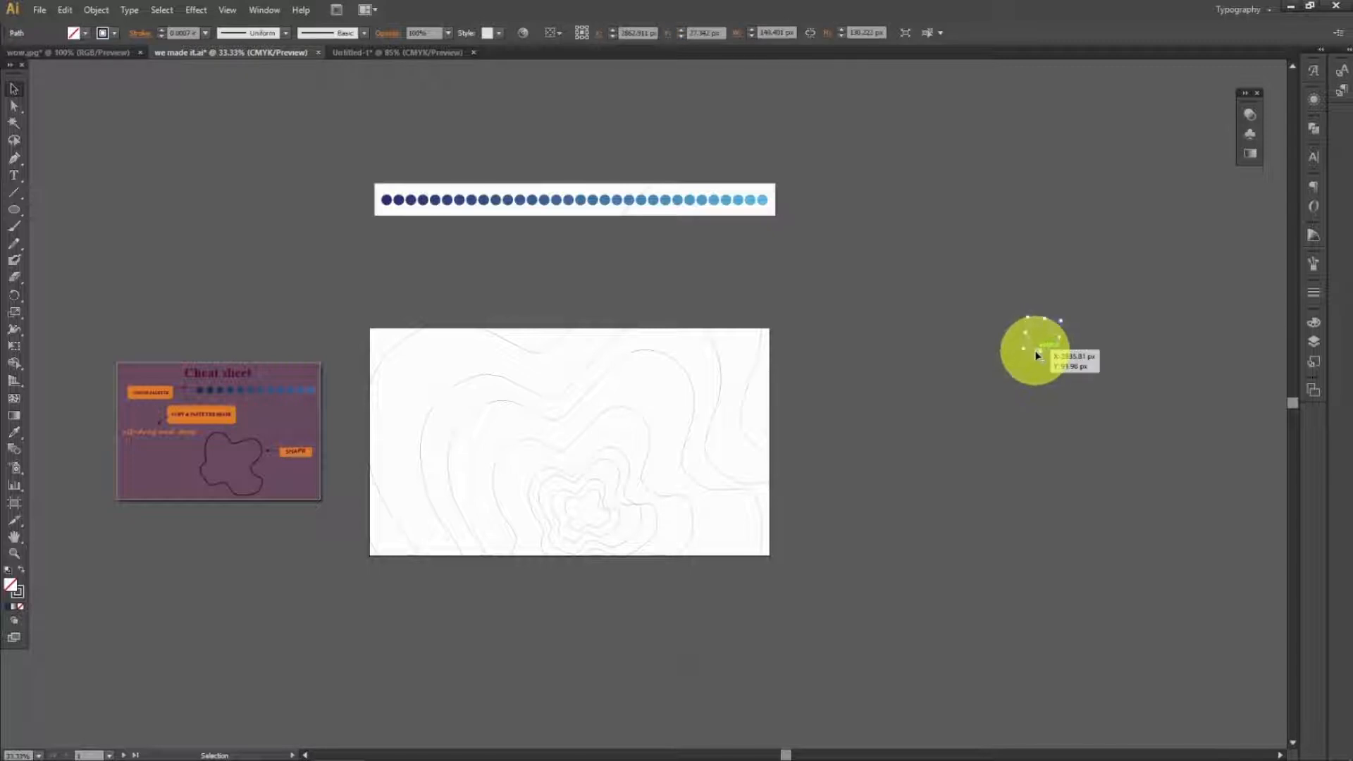
key(super)
key(super)
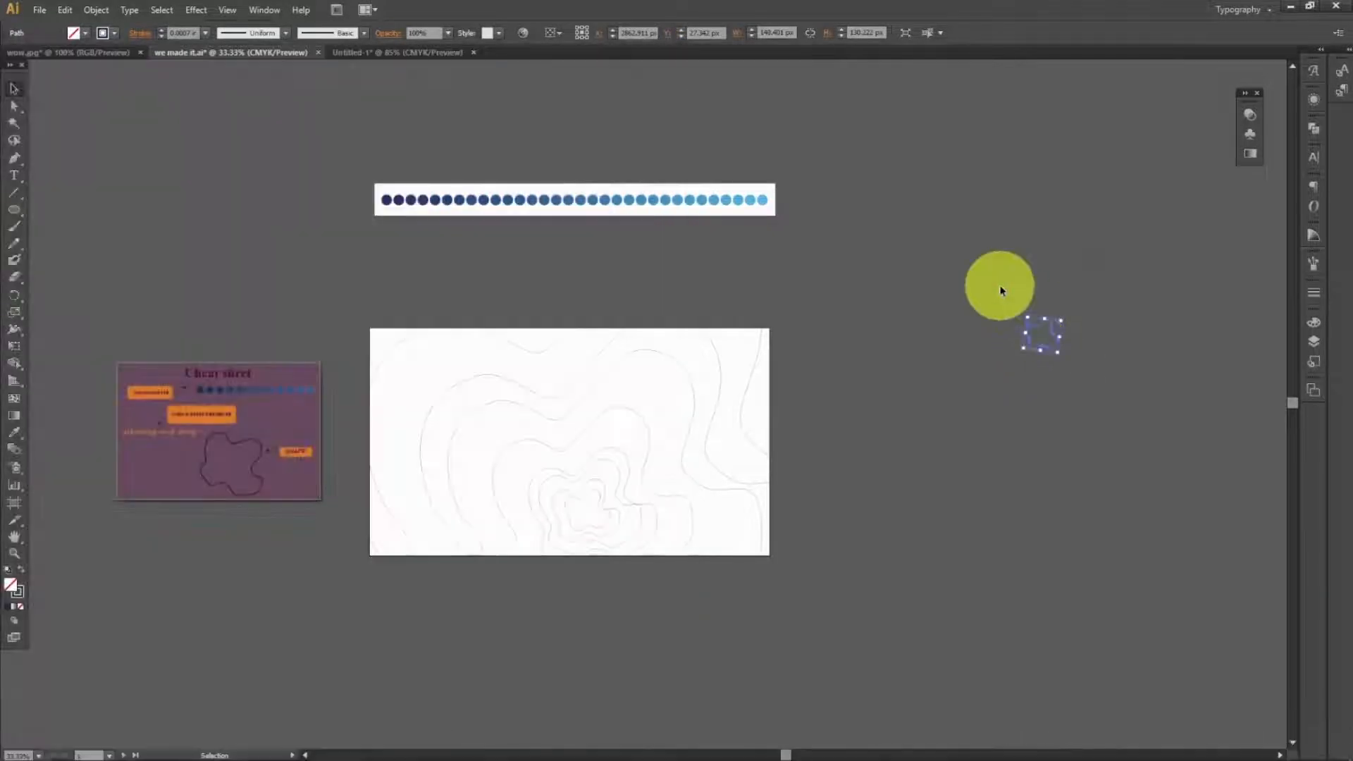
drag(998, 357, 571, 517)
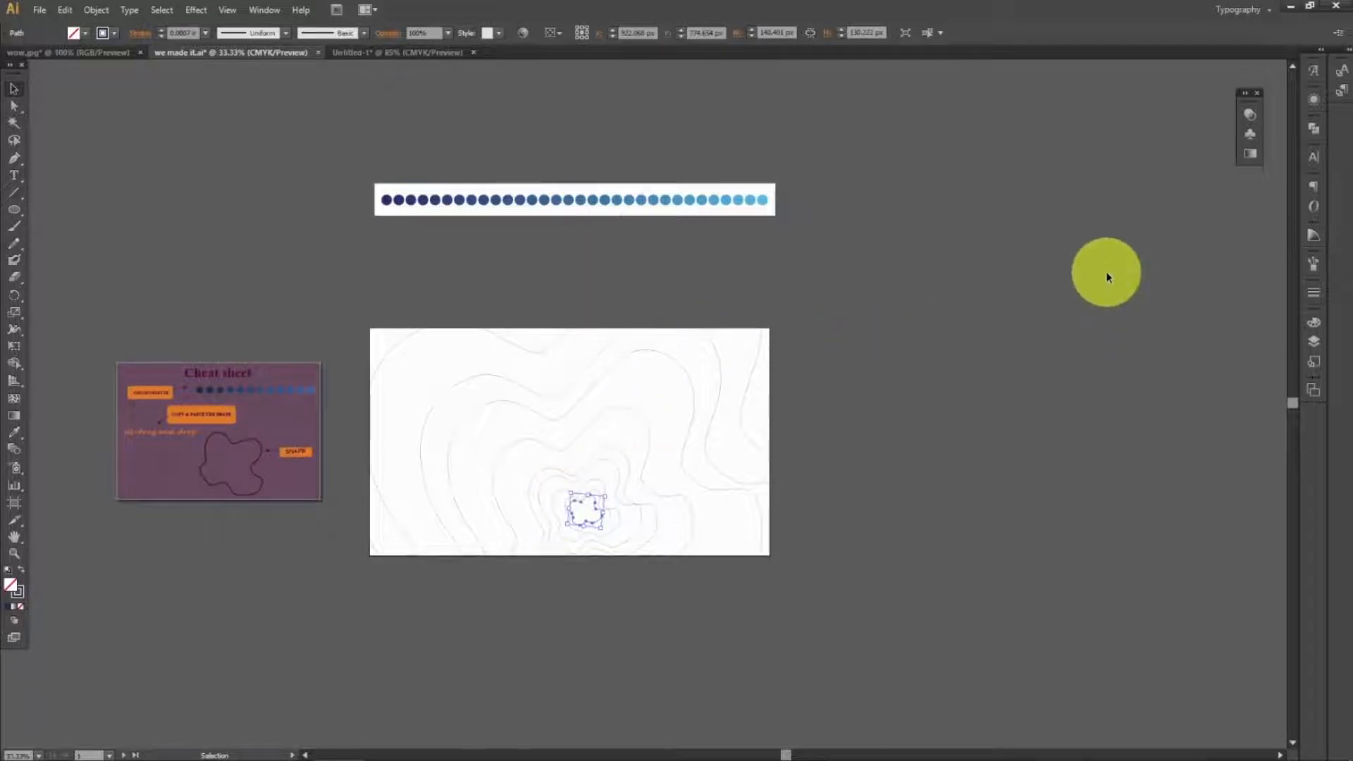
- Duplicate the complete set of nested outlines beside the artboard, shrink the copy and delete the stray single outline
key(ctrl+equal)
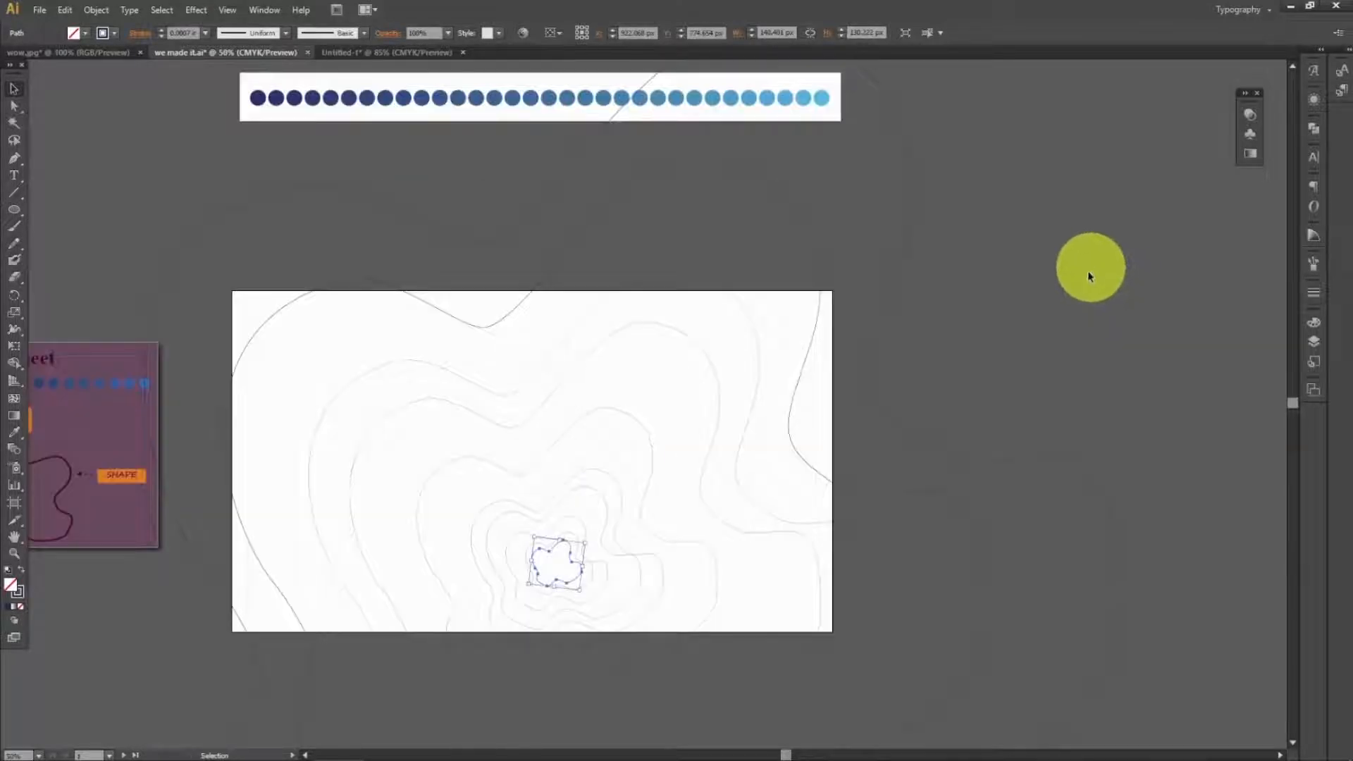
scroll(1089, 271, down, 2)
click(1008, 332)
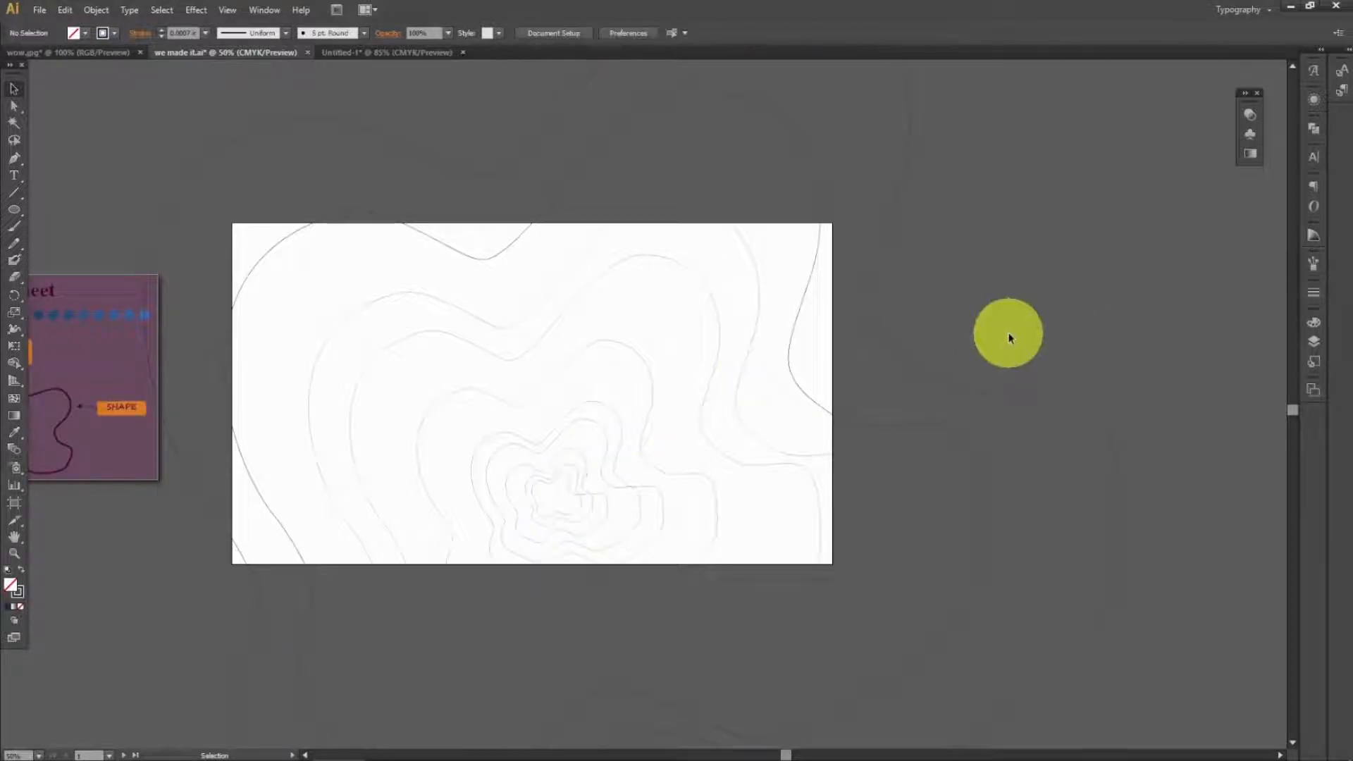
drag(1013, 325, 243, 704)
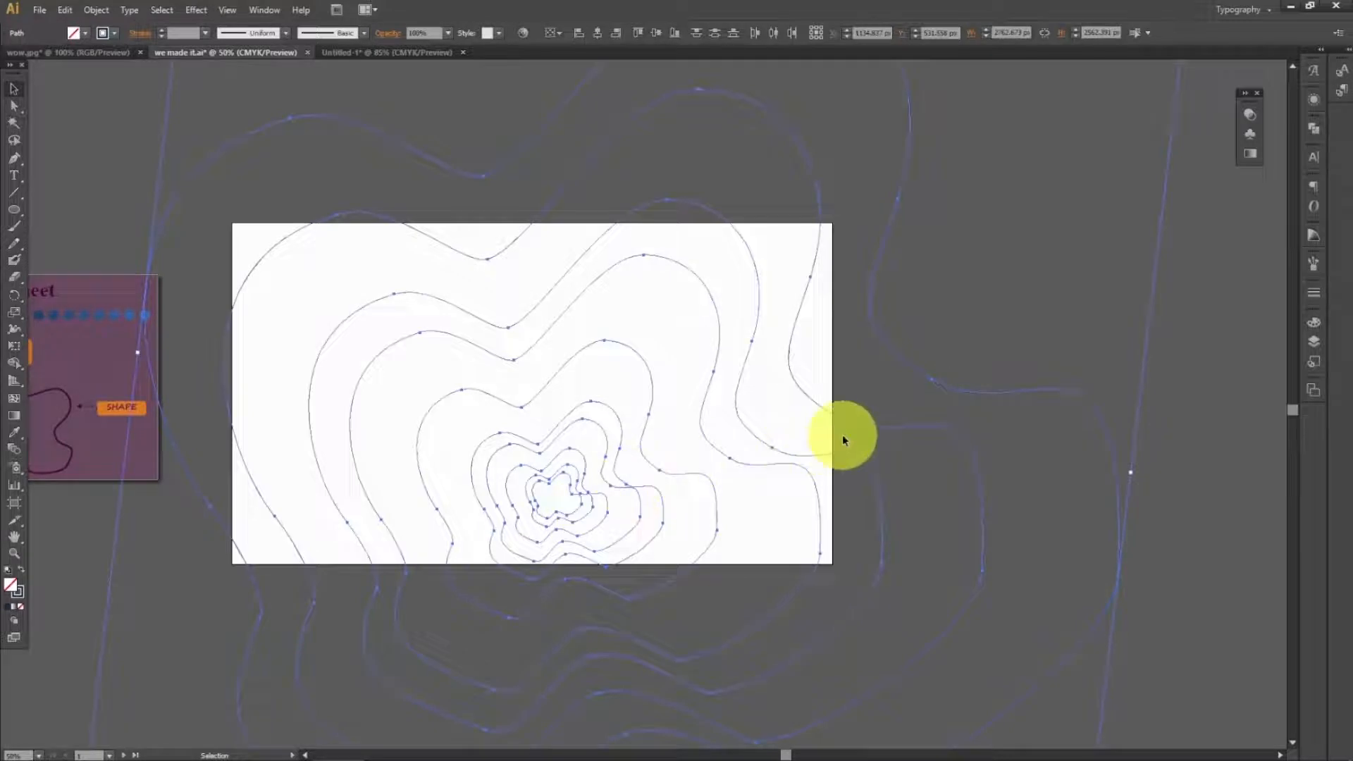
drag(841, 426, 1248, 395)
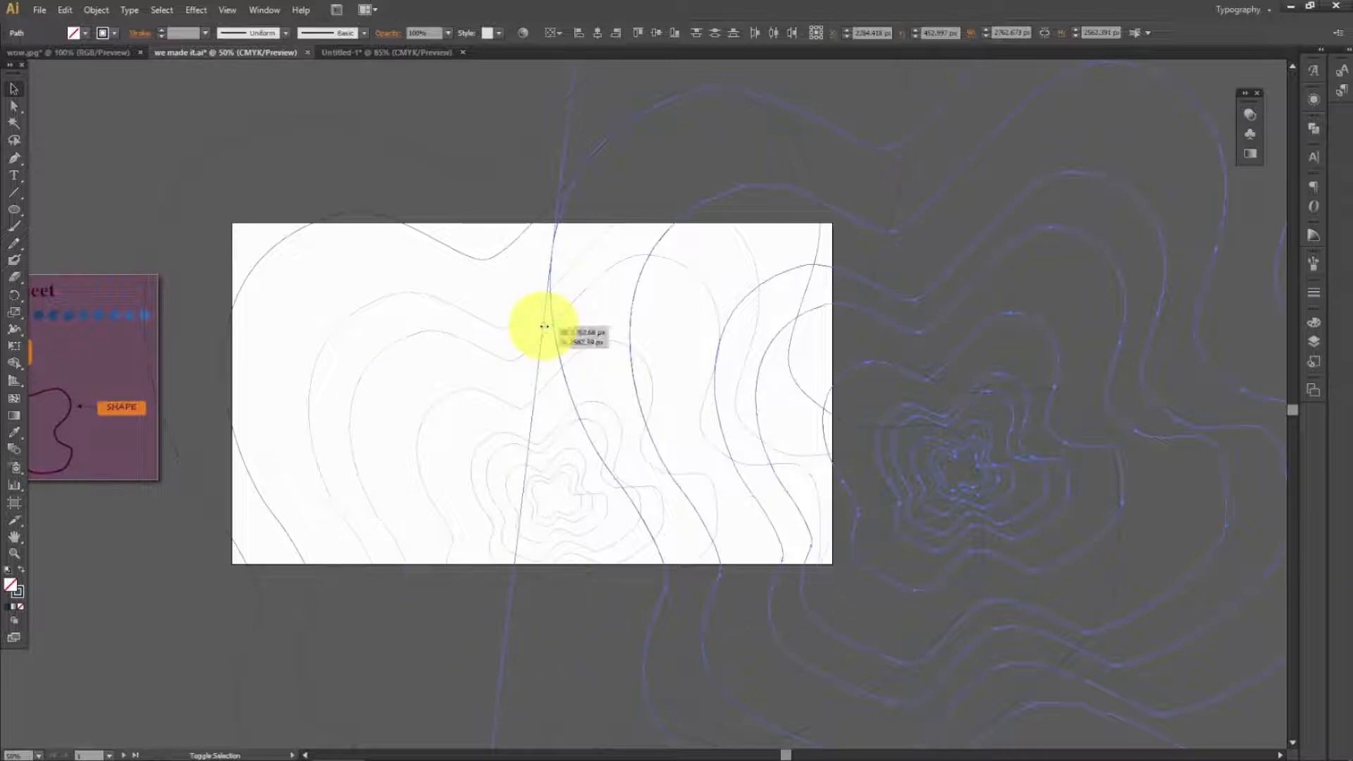
drag(544, 326, 1039, 218)
drag(1142, 171, 1252, 282)
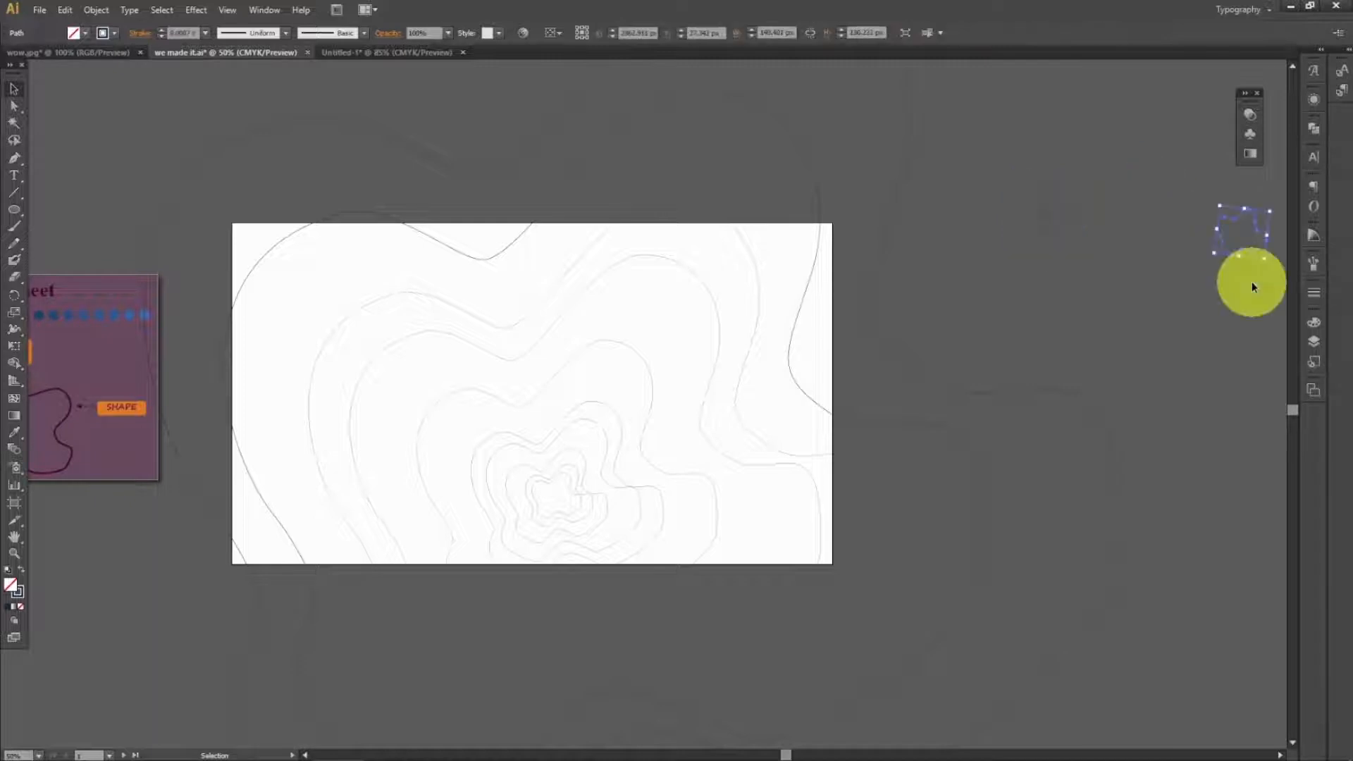
key(Delete)
- Try placing the shrunken outline set, about 142 × 132 px, inside the smallest contour on the artboard
drag(1028, 256, 561, 507)
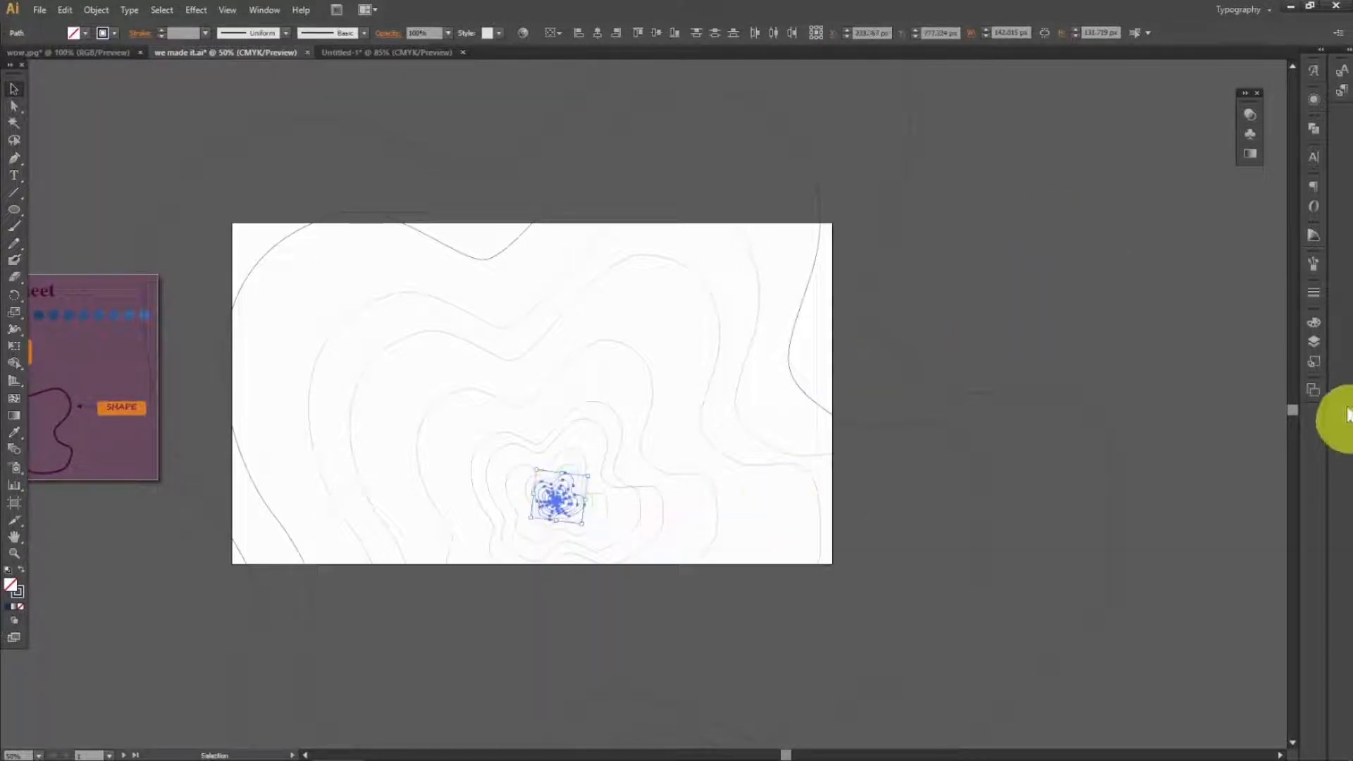
click(1236, 325)
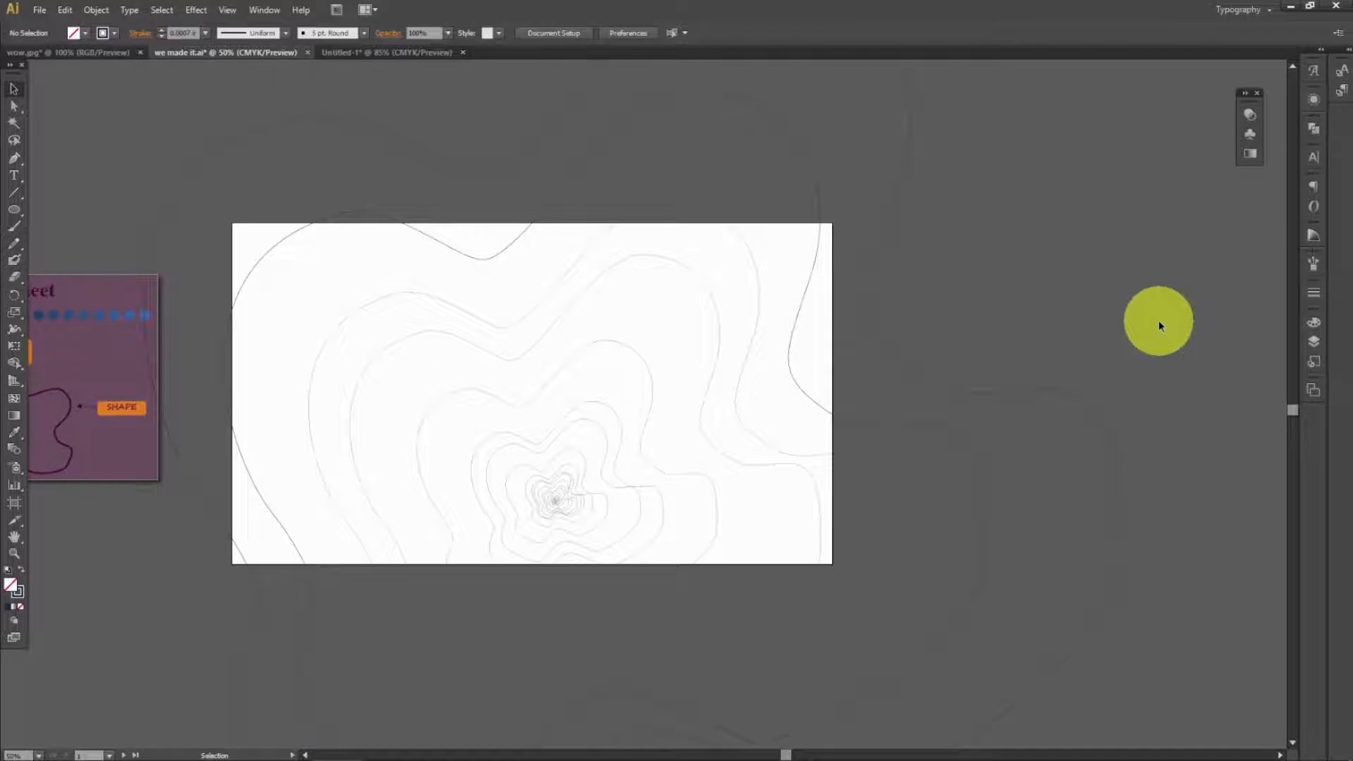
scroll(1162, 325, down, 5)
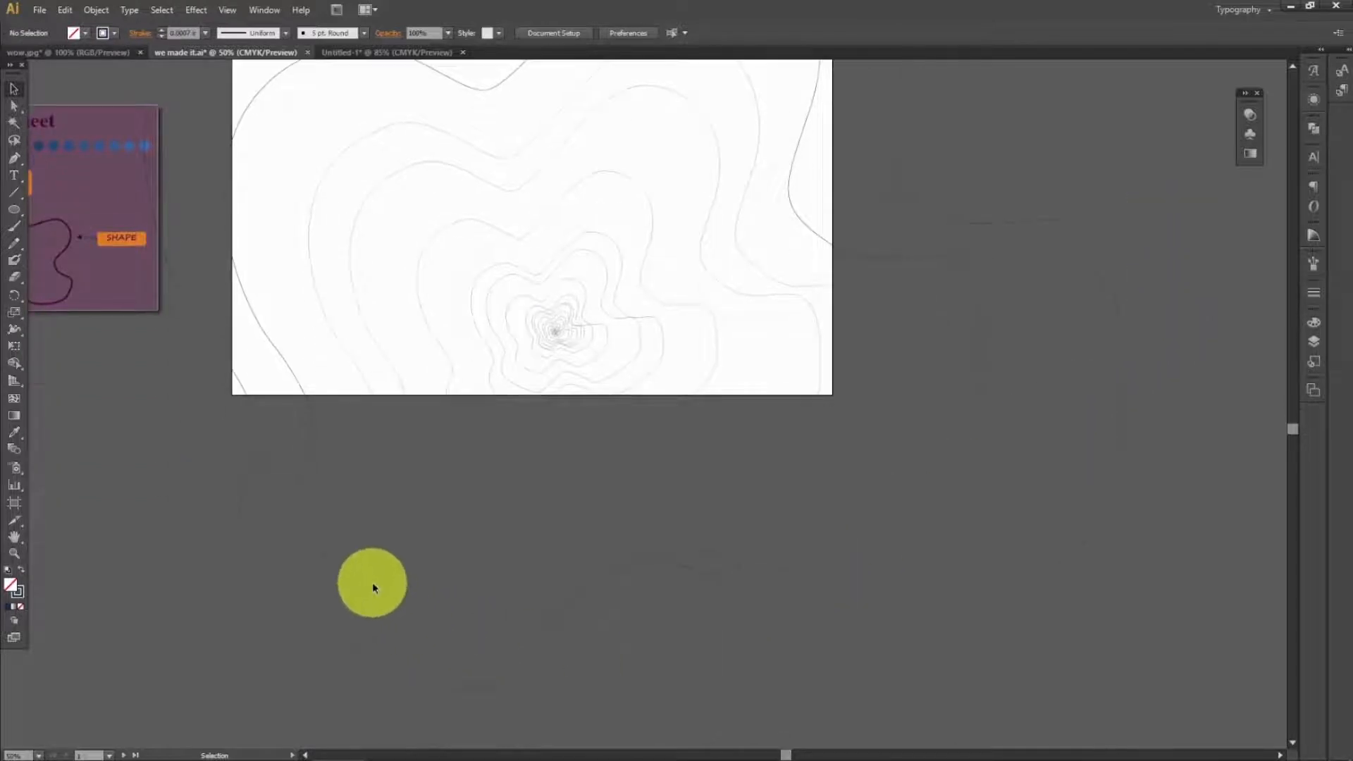
key(ctrl+minus)
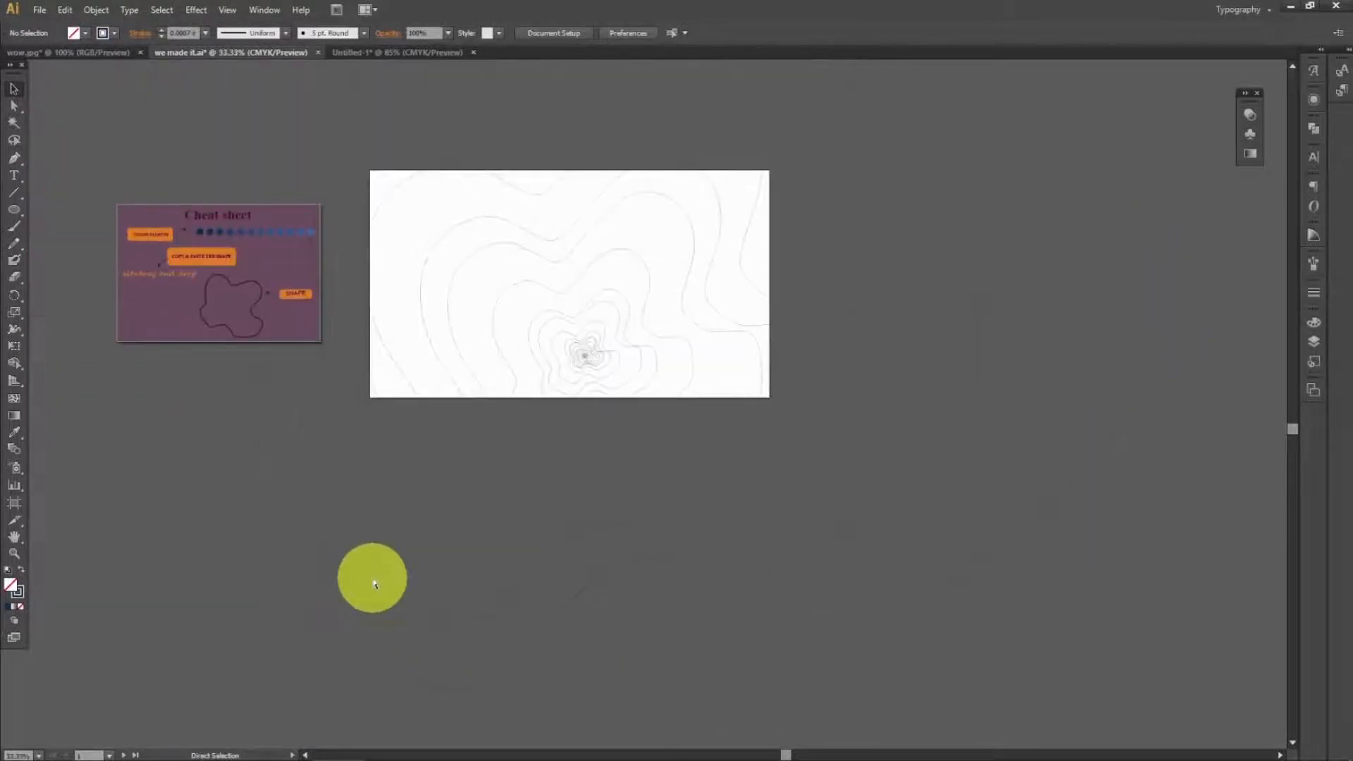
key(ctrl+minus)
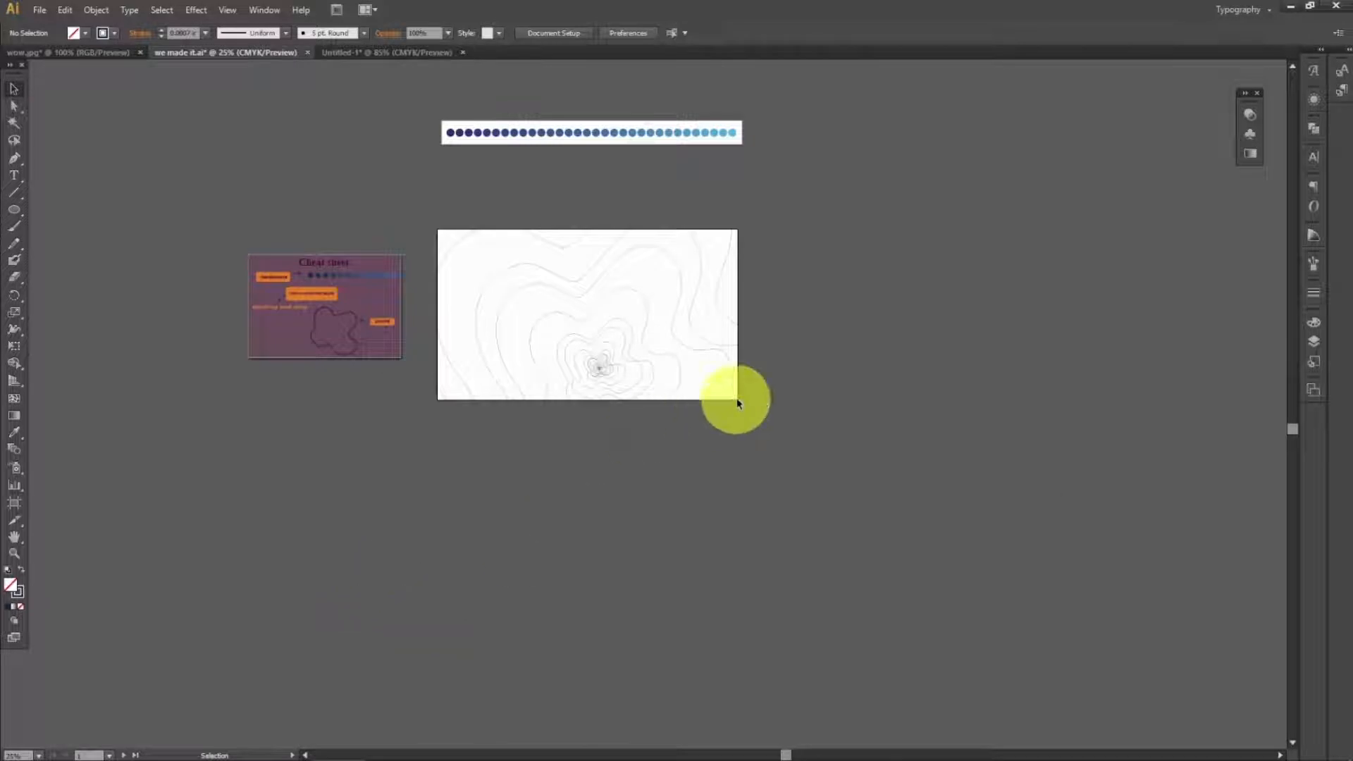
key(ctrl+plus)
key(ctrl+plus)
key(ctrl+plus)
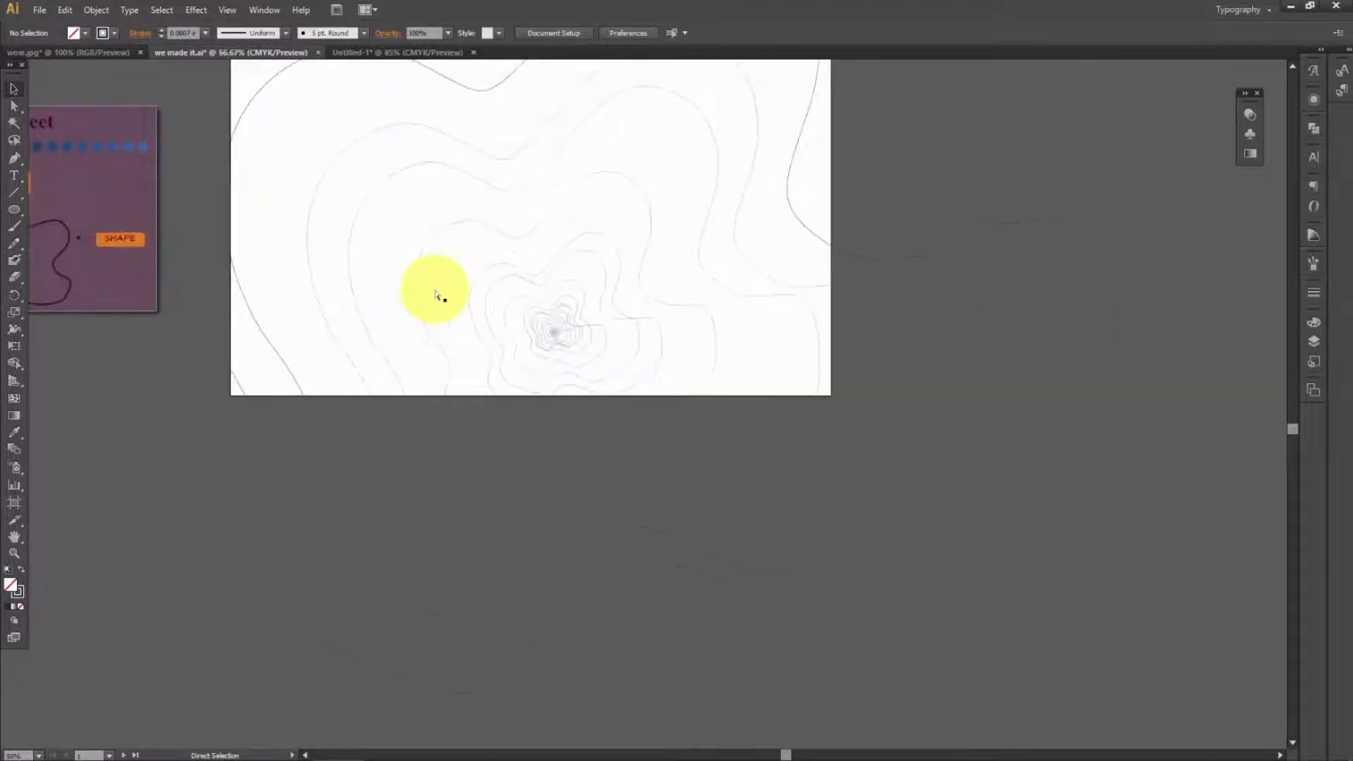
scroll(449, 290, up, 4)
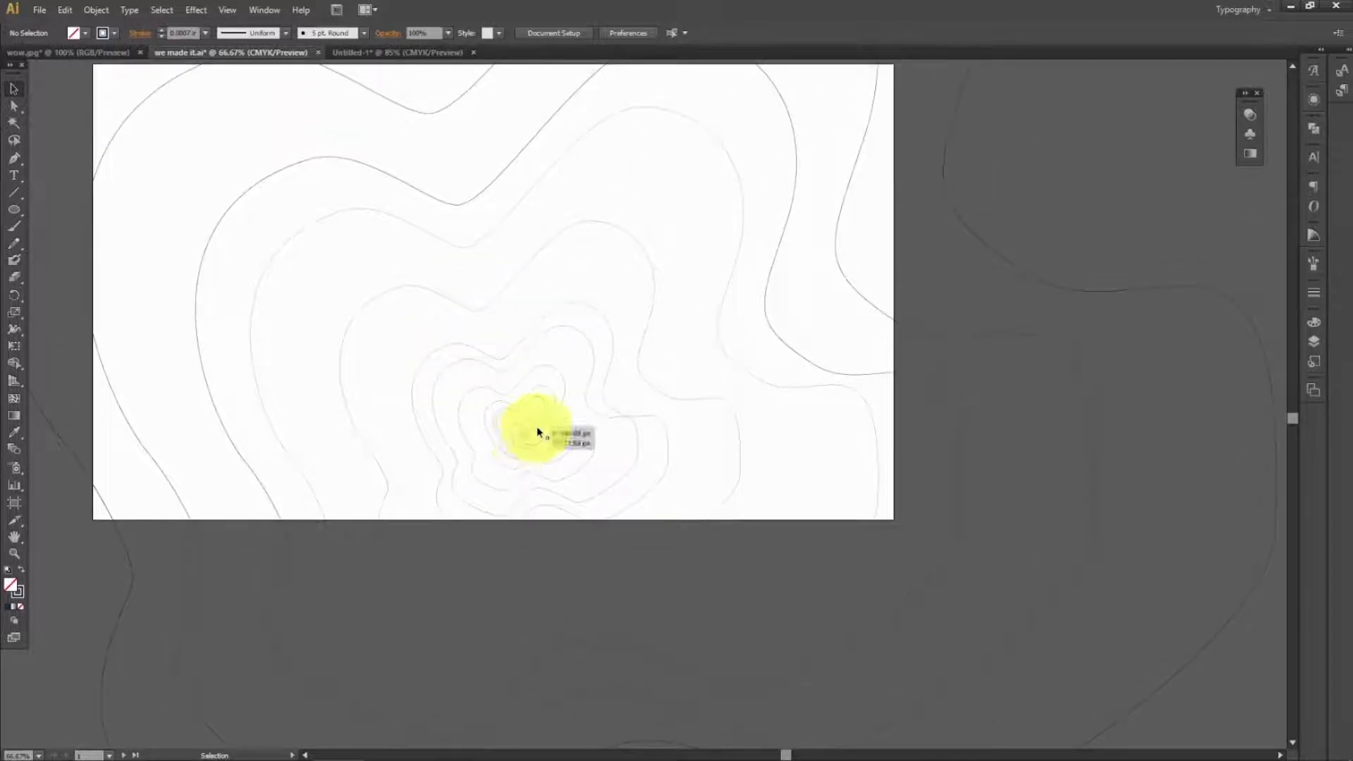
key(ctrl+z)
scroll(1288, 168, up, 3)
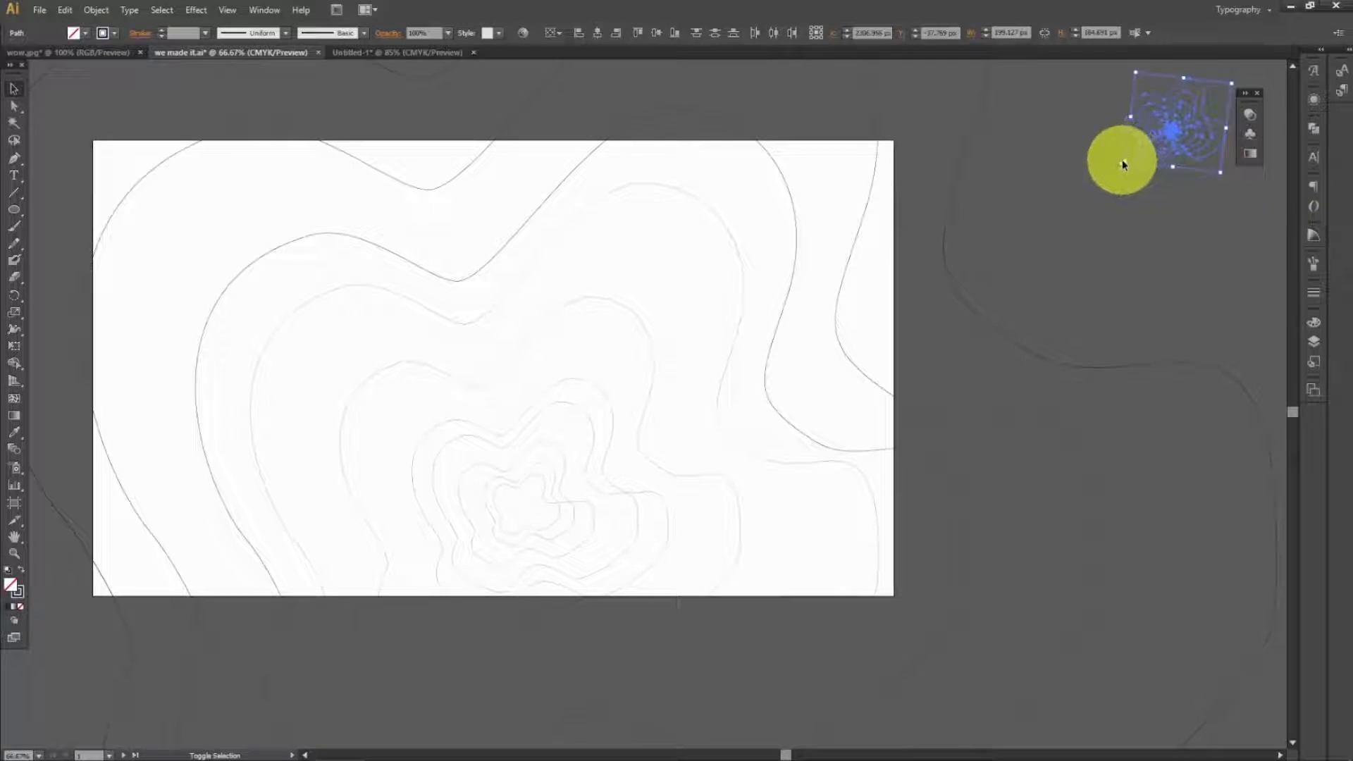
- Shrink the outline set beside the artboard to about 136 × 126 px and move it clear of the large contours
drag(1124, 162, 1018, 265)
drag(979, 204, 997, 220)
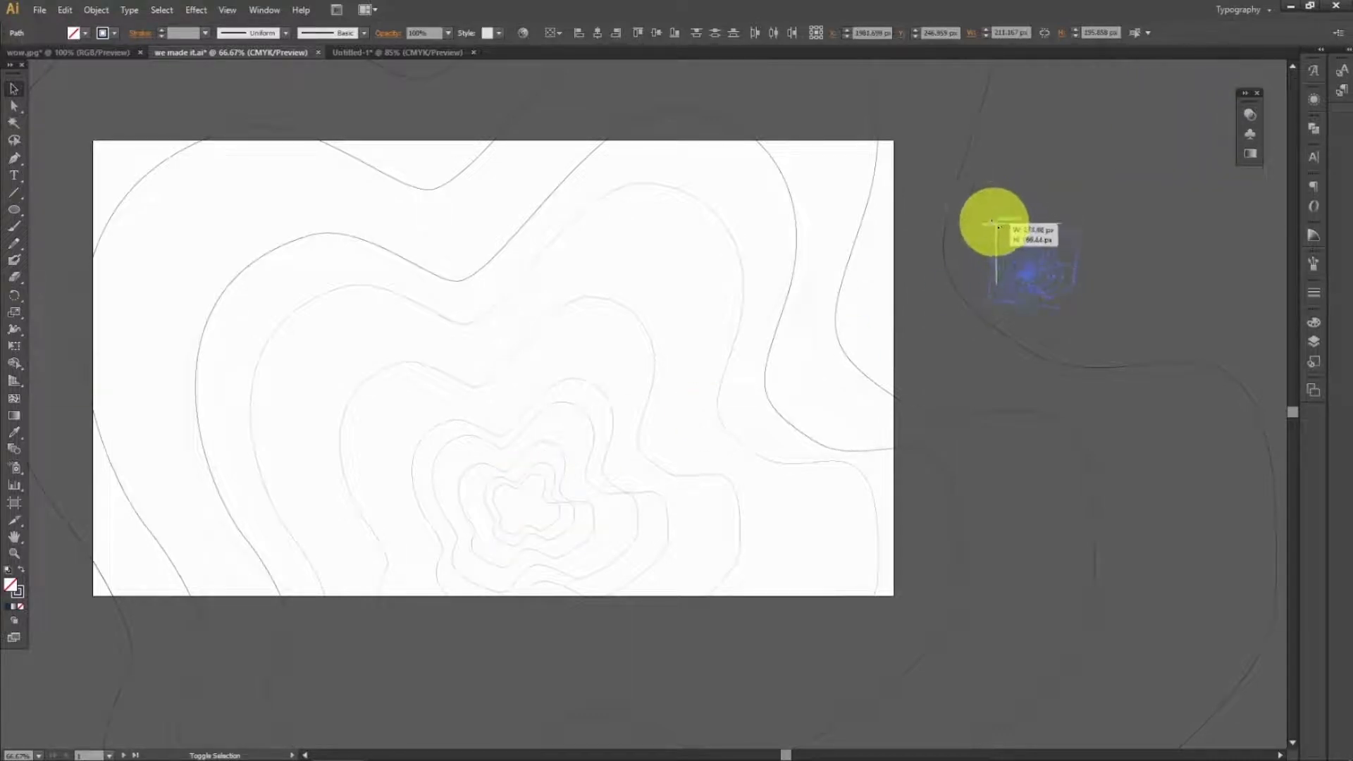
key(Delete)
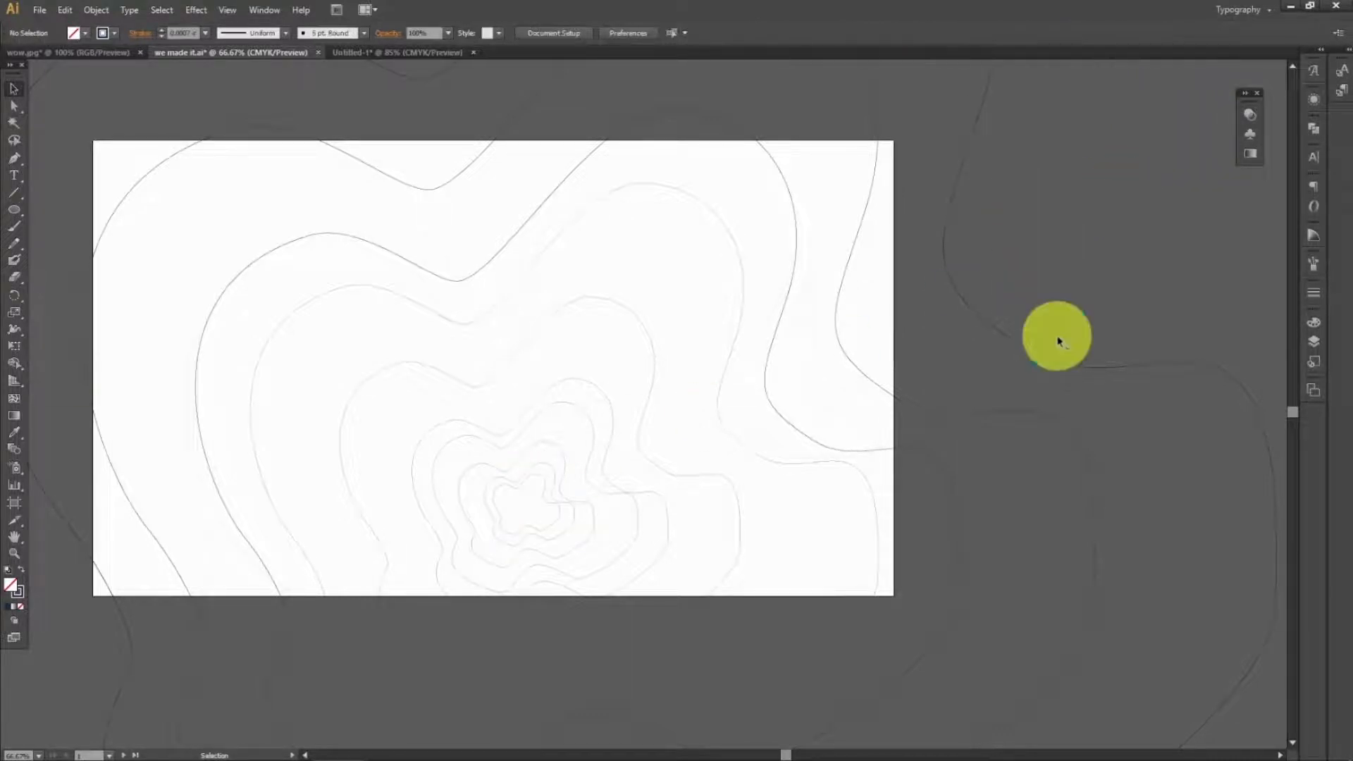
drag(1035, 274, 1159, 128)
key(Delete)
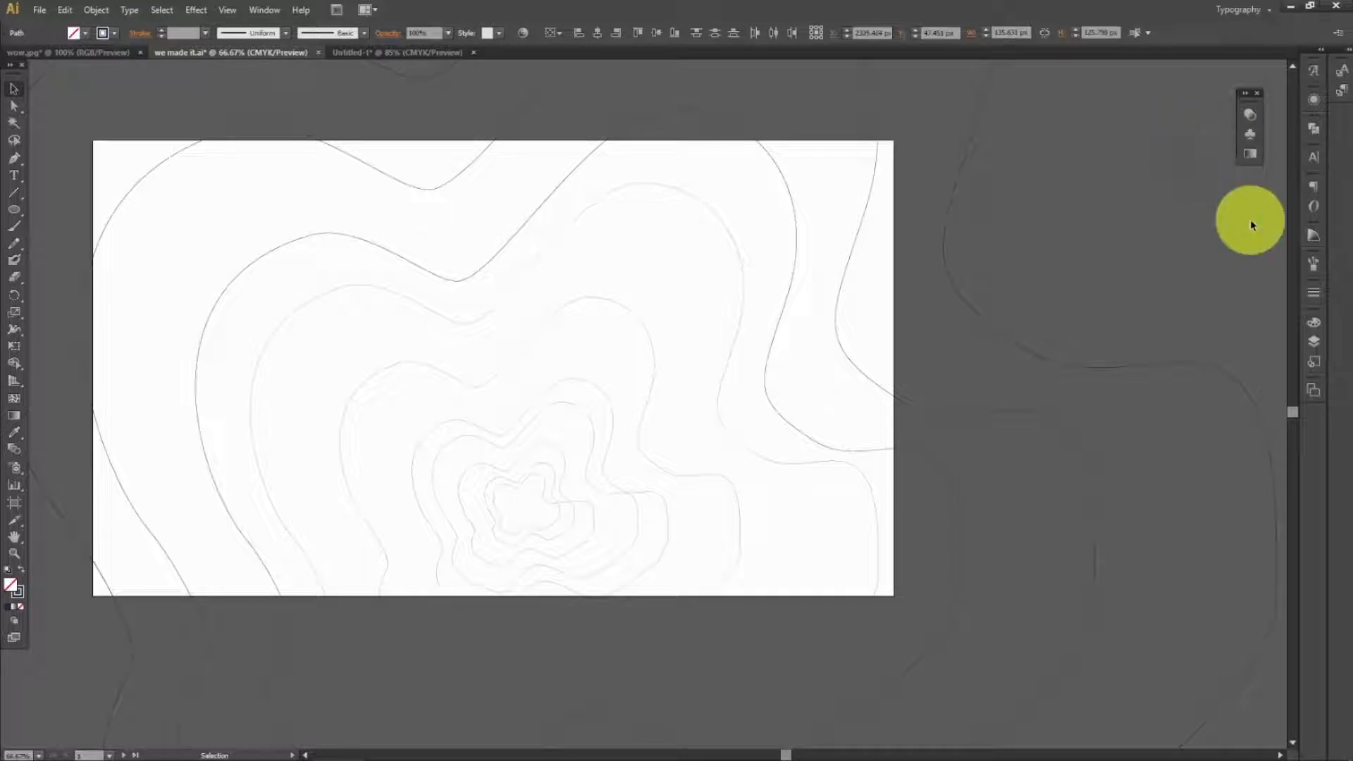
- Delete the two tiny innermost outlines of the shrunken set beside the artboard
click(1184, 167)
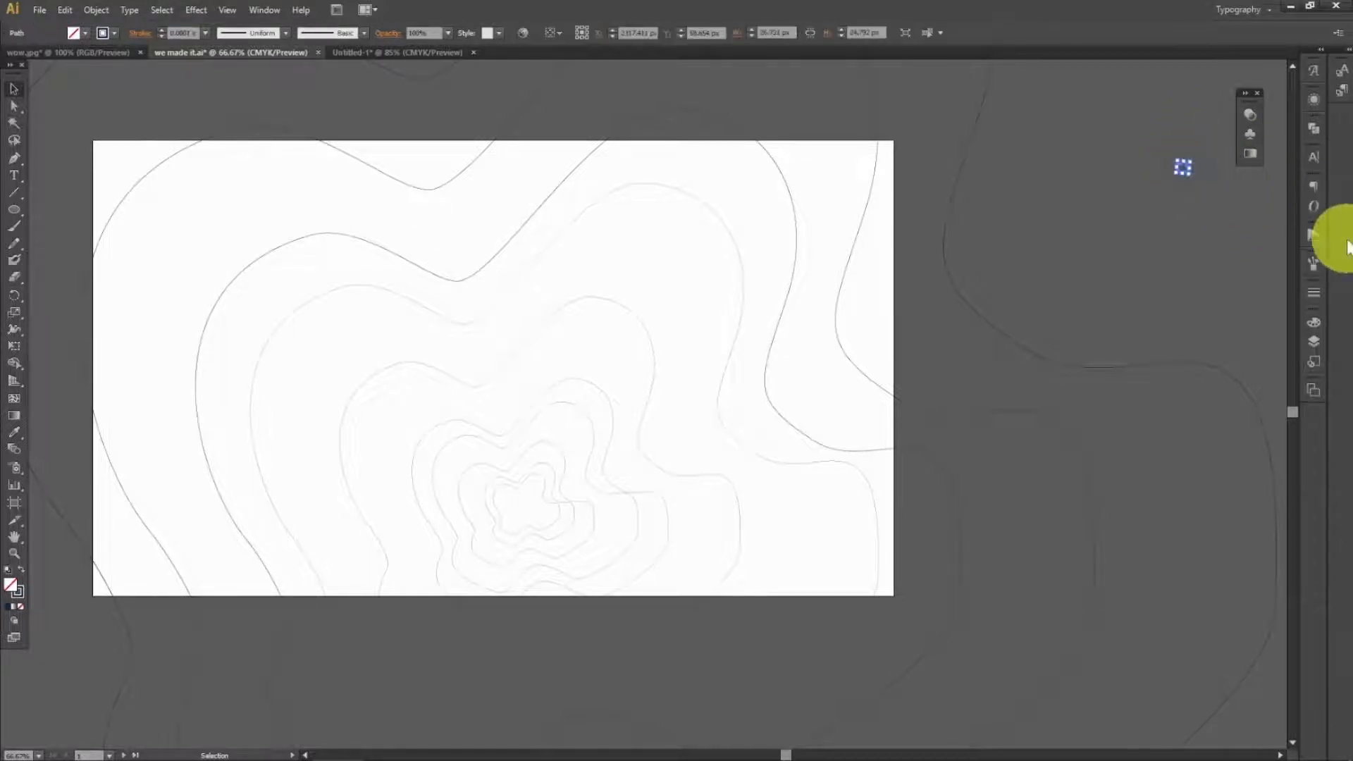
key(Delete)
click(1182, 168)
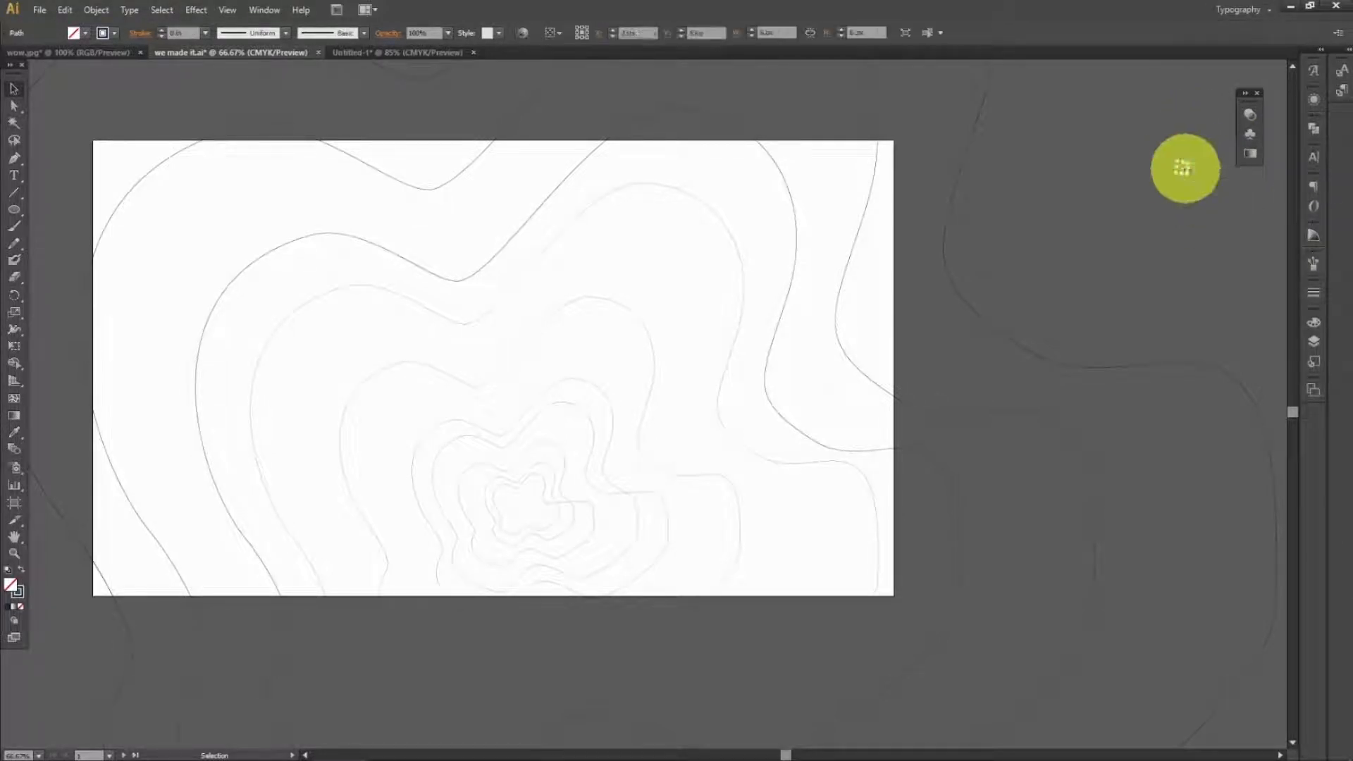
key(Delete)
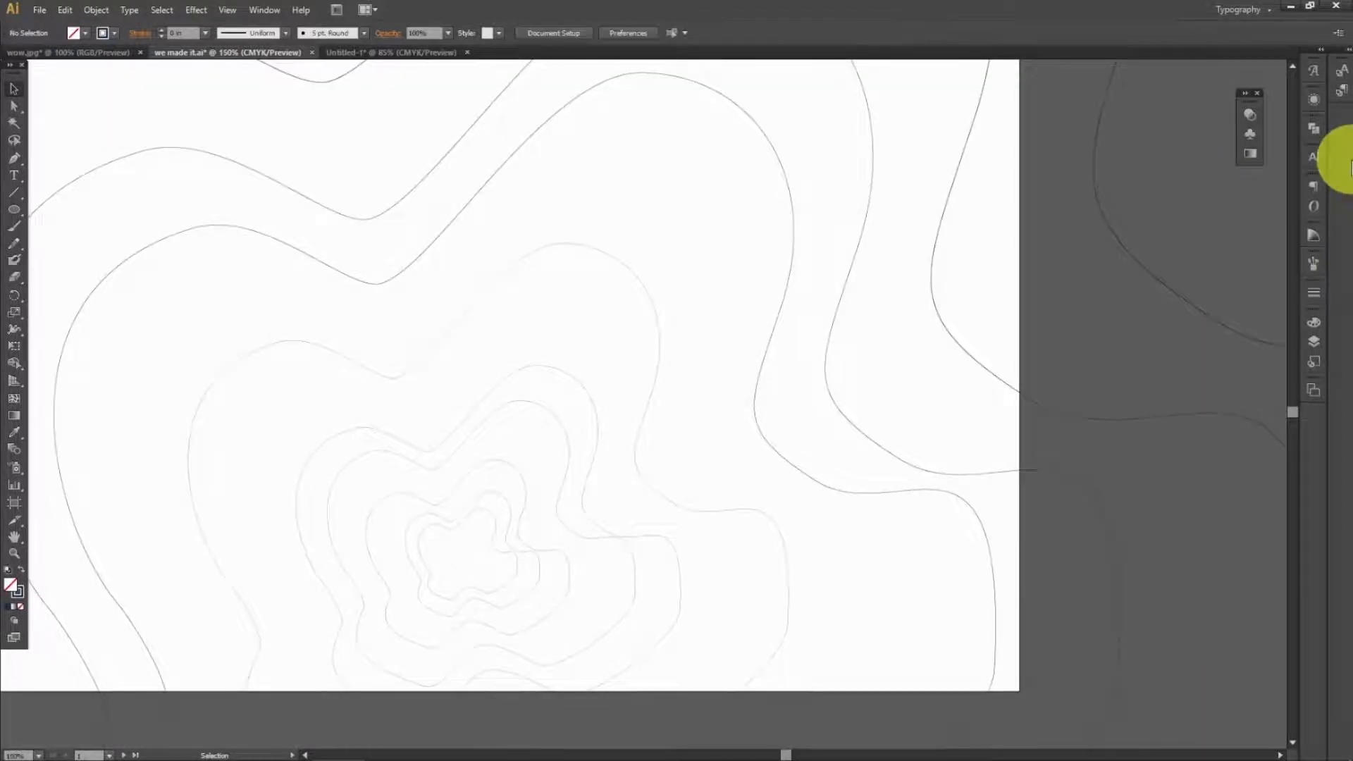
- Thin out the shrunken set beside the artboard by deleting individual outlines, keeping only a few widely spaced ones
drag(1034, 205, 229, 446)
drag(708, 218, 468, 417)
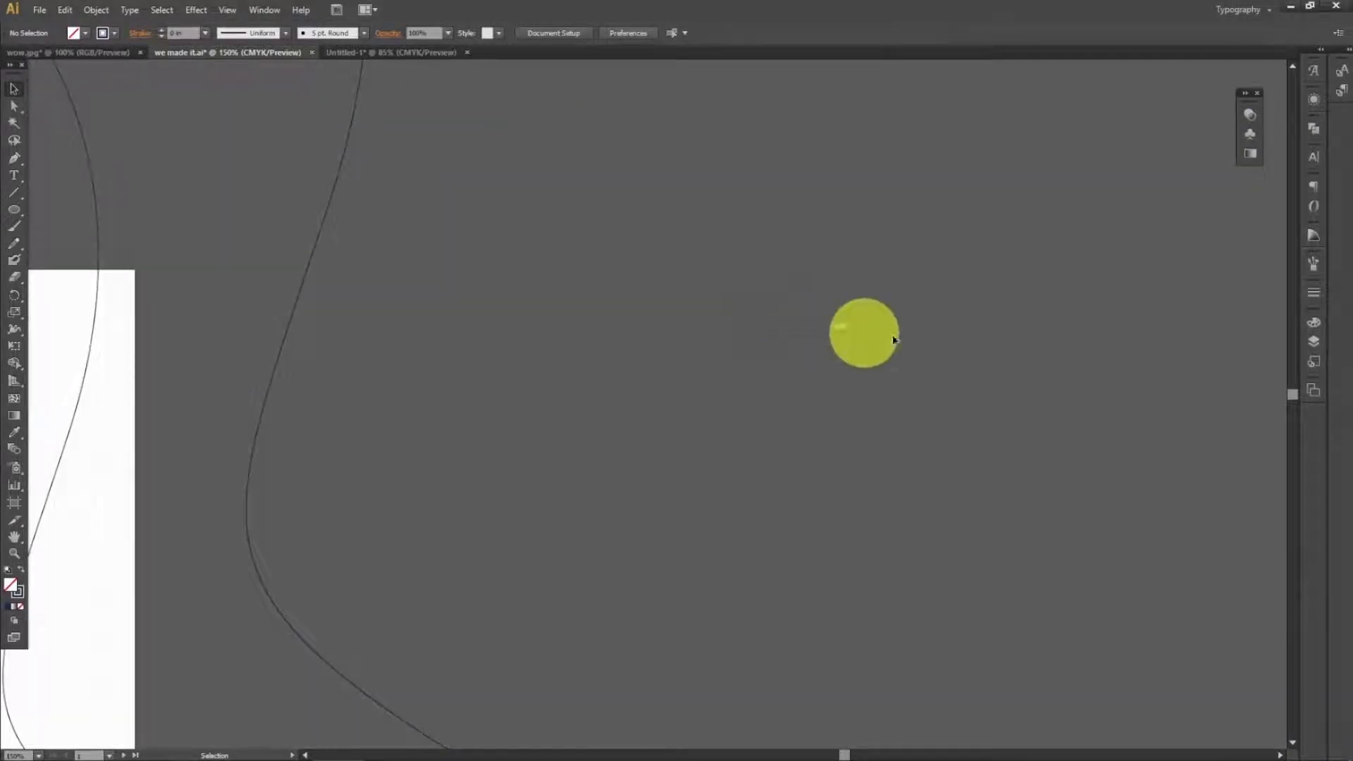
click(783, 330)
key(Delete)
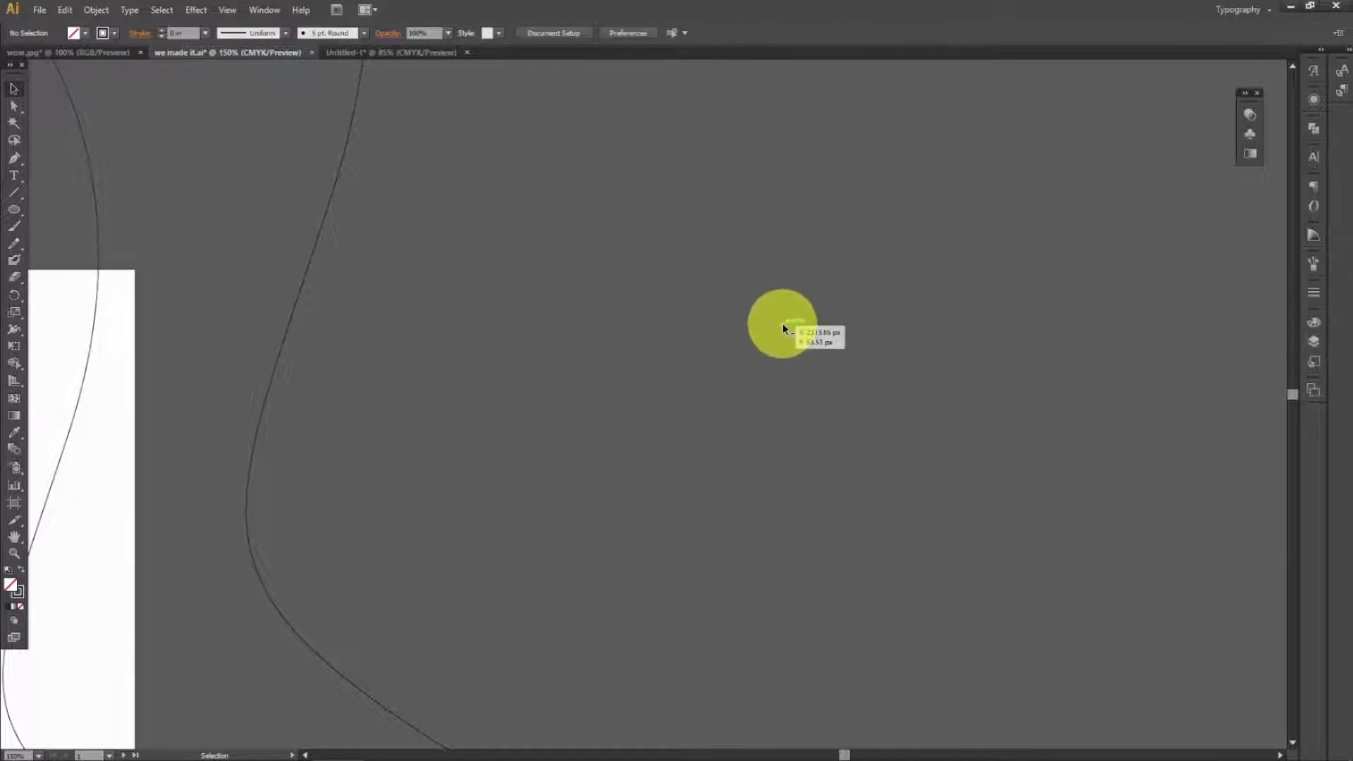
key(ctrl+z)
key(Delete)
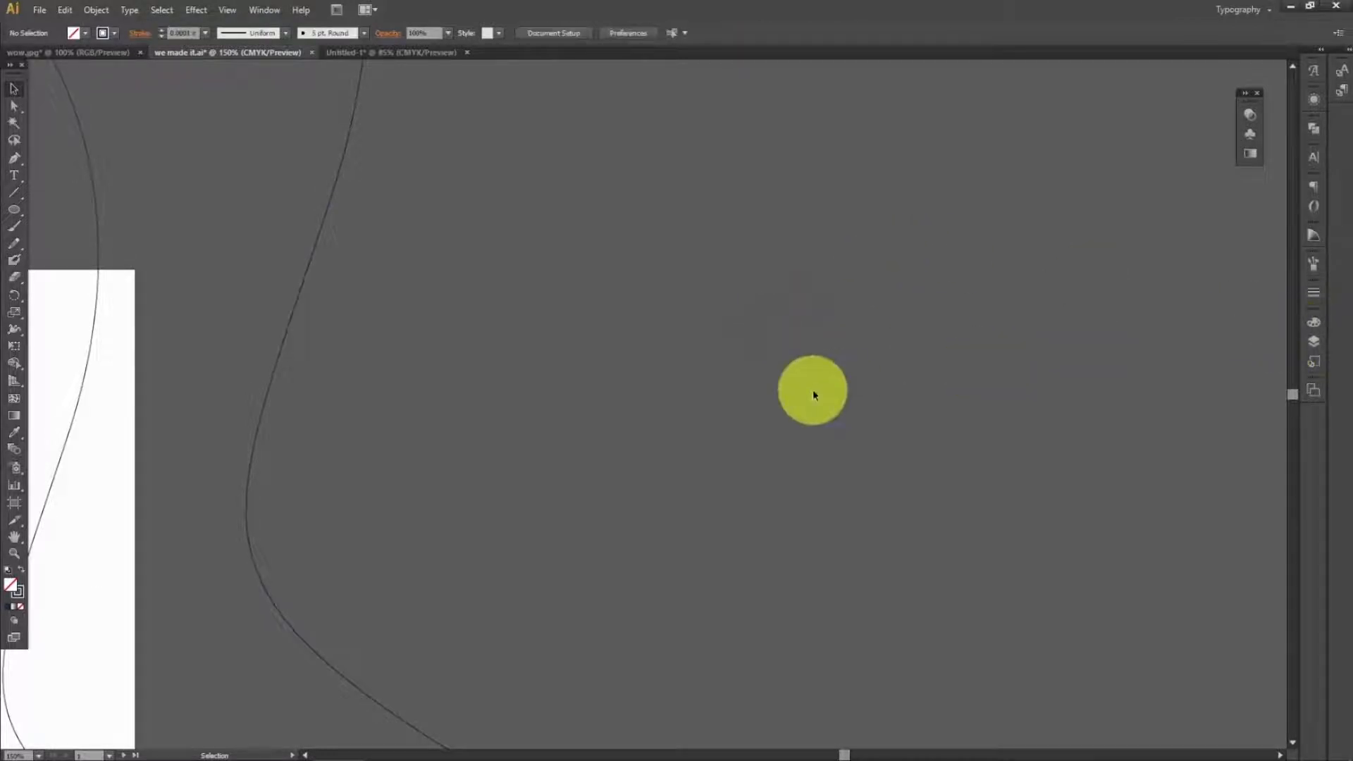
key(ctrl+z)
key(Delete)
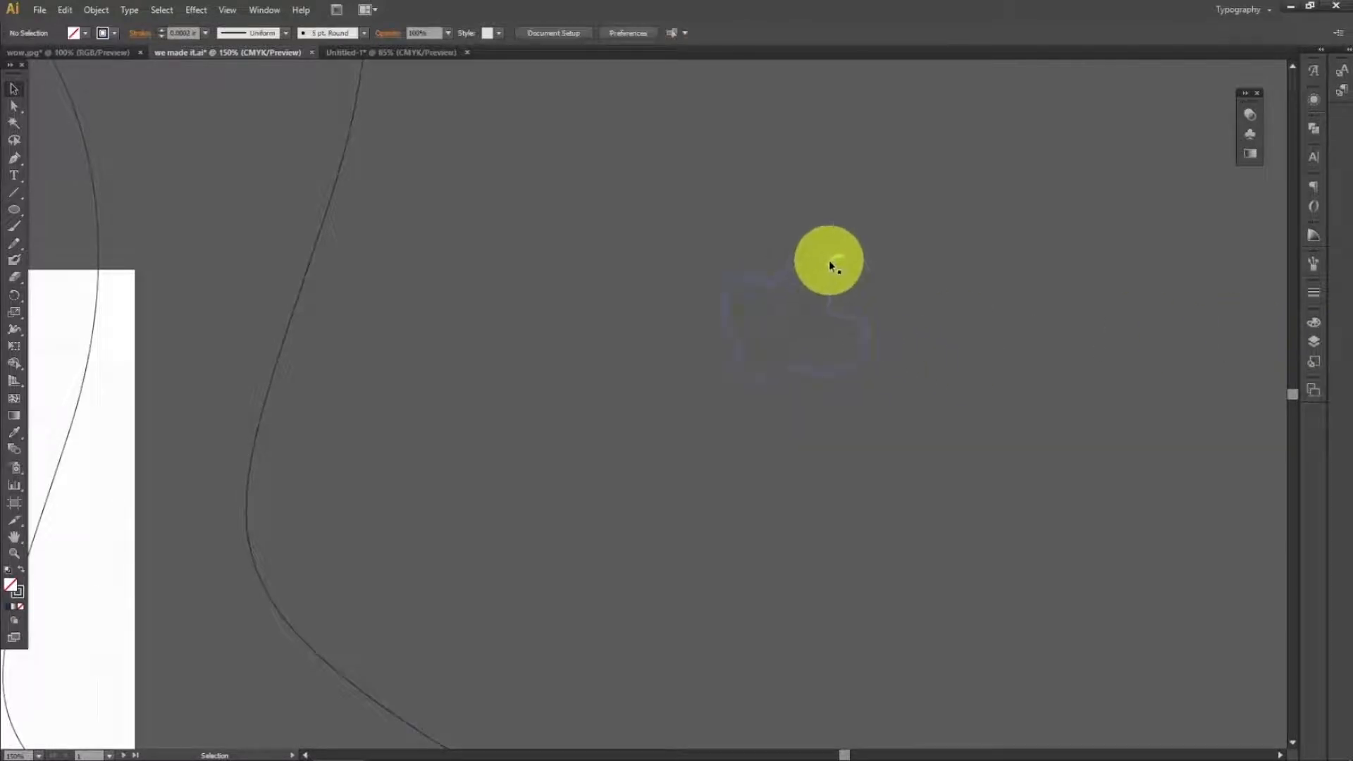
key(ctrl+z)
key(Delete)
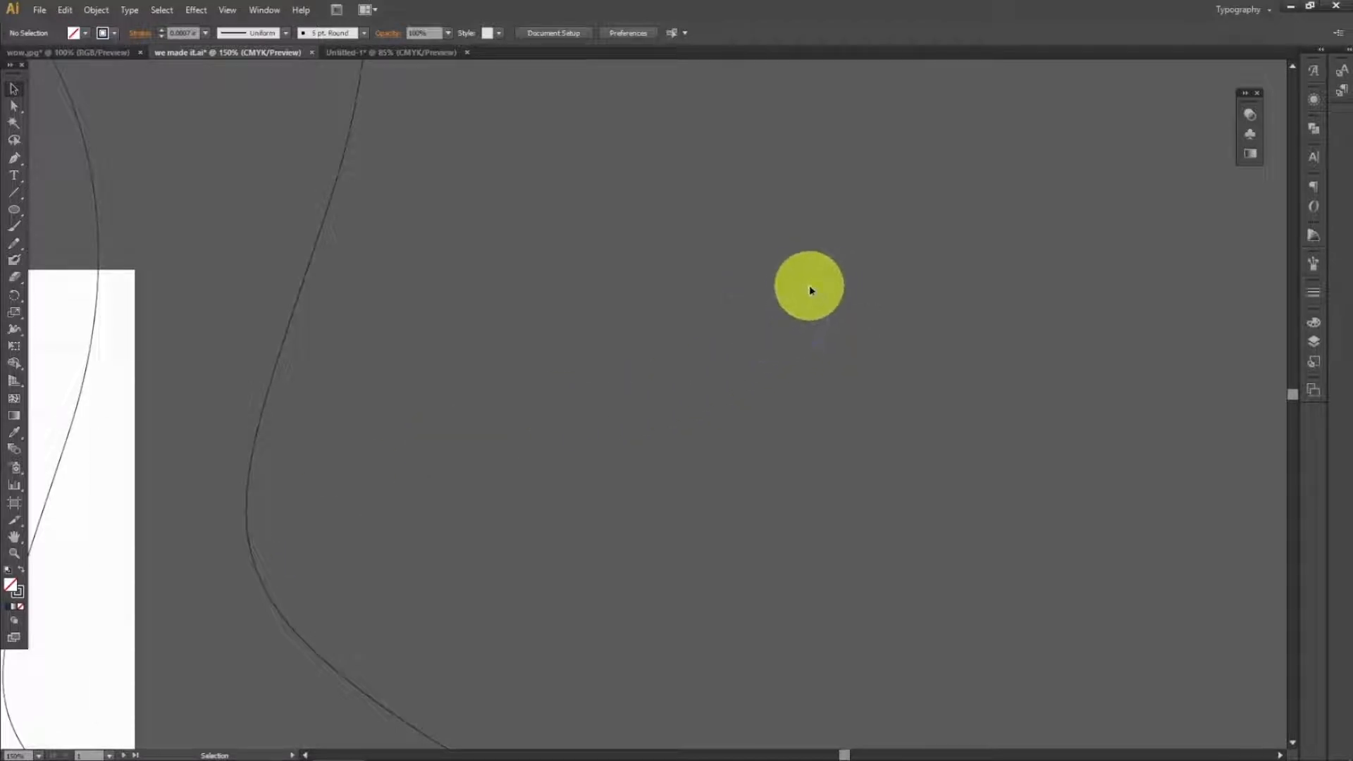
key(ctrl+z)
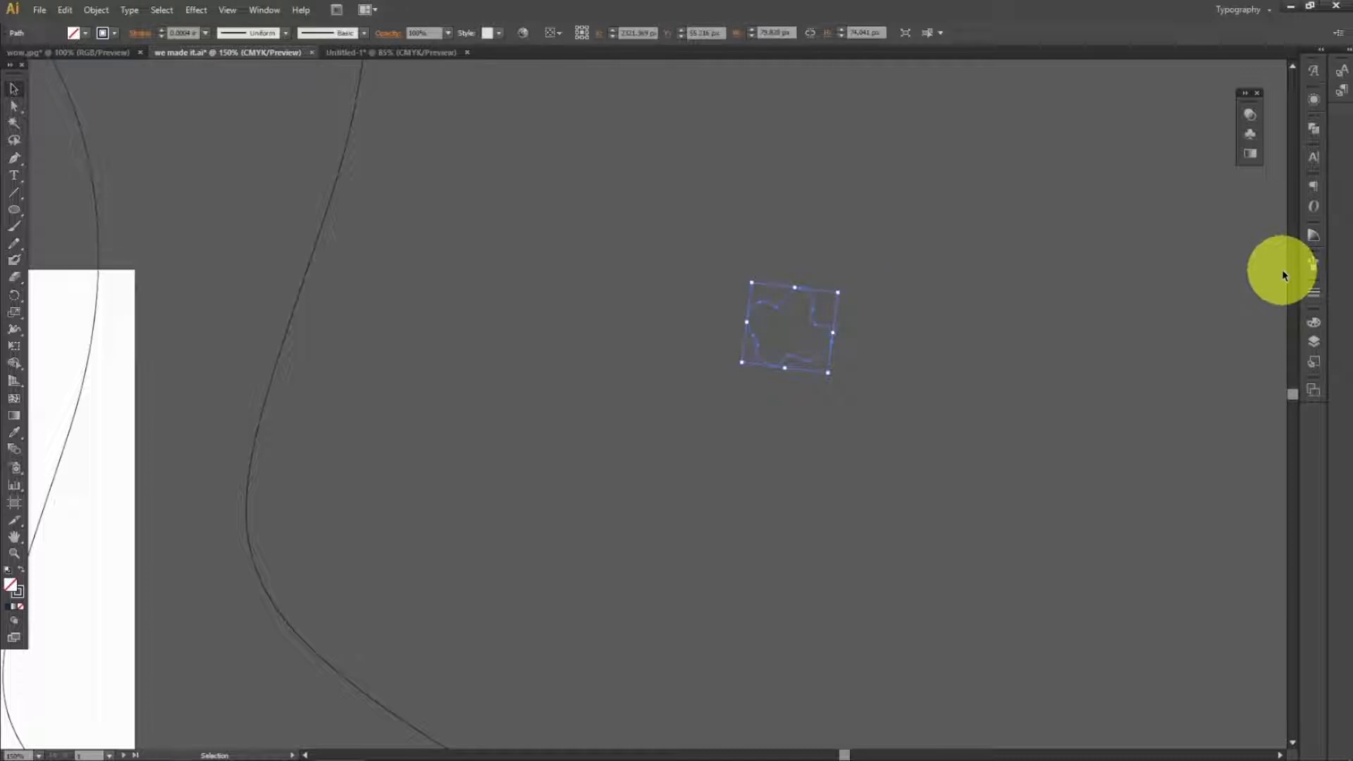
key(Delete)
key(ctrl+z)
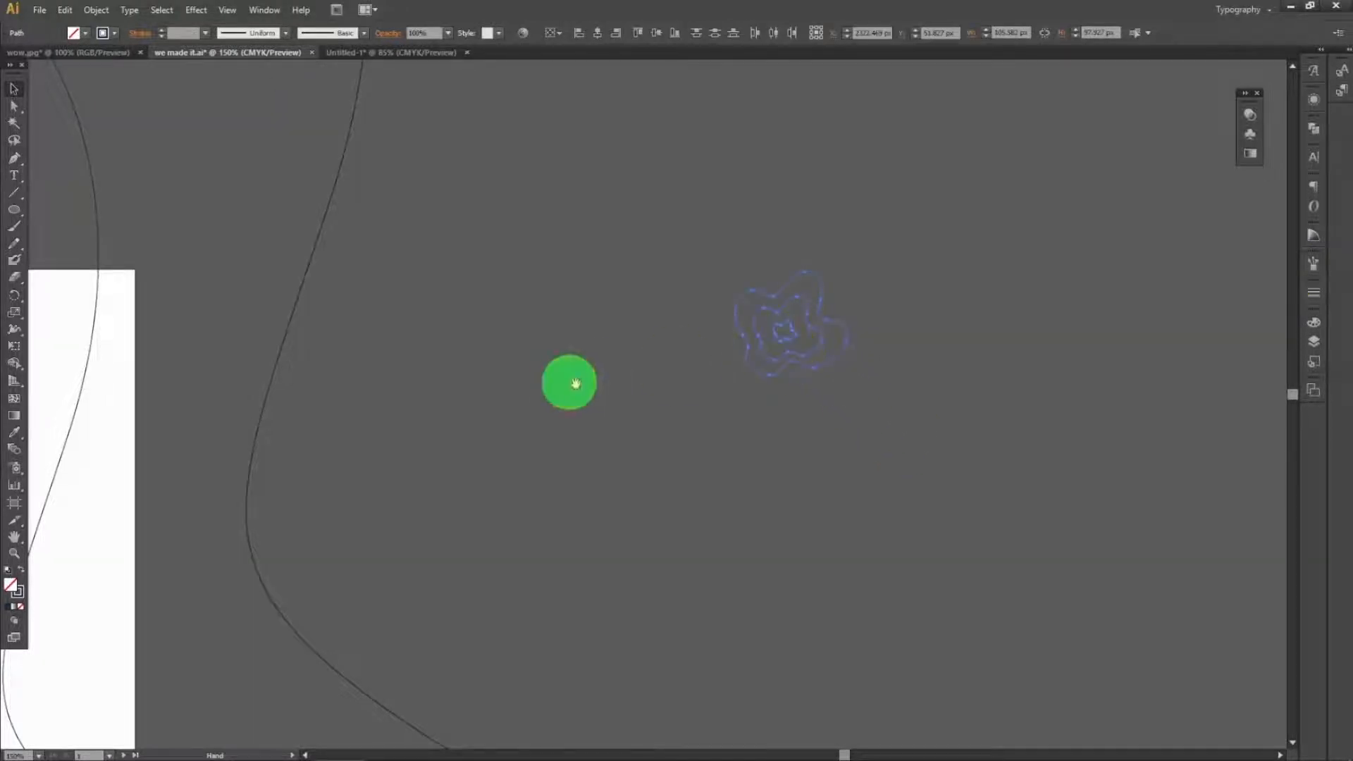
- Place the thinned outline set, about 106 × 98 px, inside the smallest contour on the artboard
drag(568, 381, 916, 384)
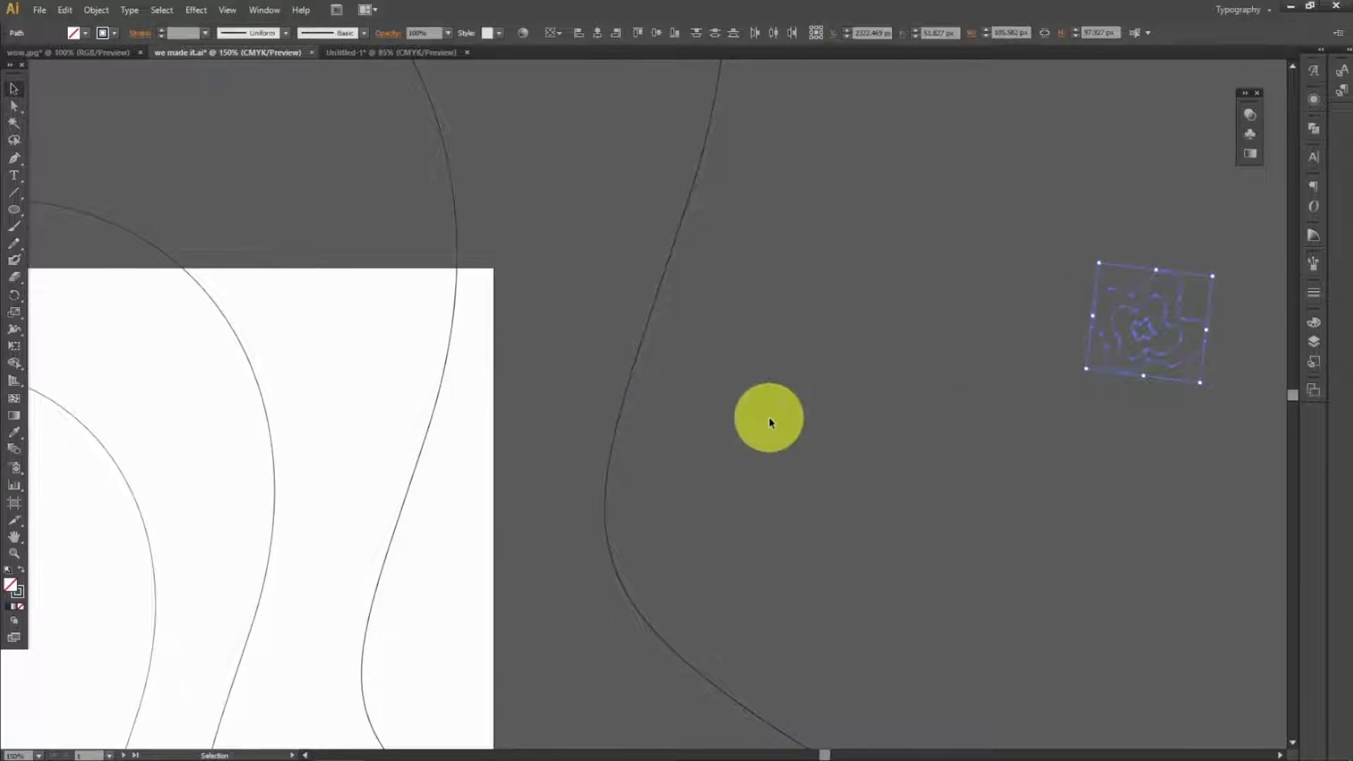
key(ctrl+minus)
key(ctrl+minus)
key(ctrl+minus)
key(ctrl+minus)
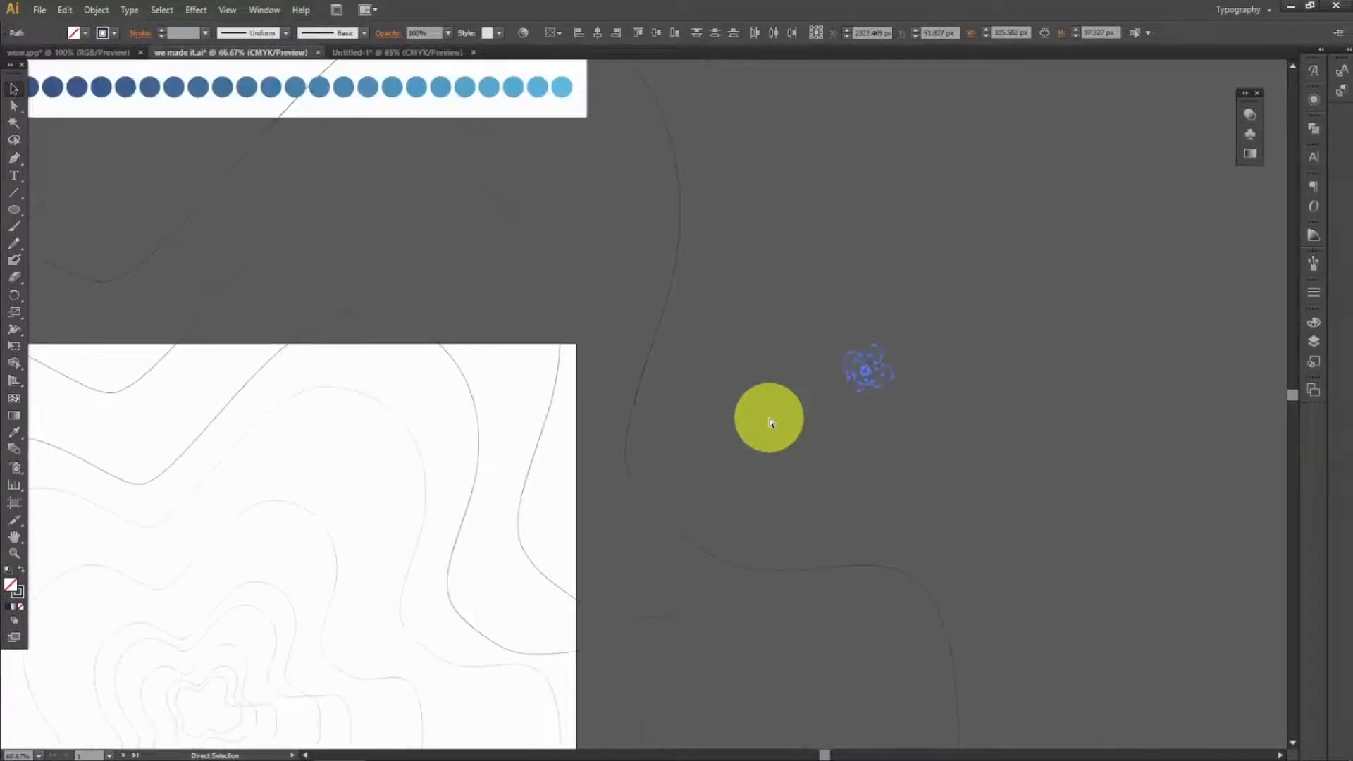
drag(796, 274, 474, 558)
drag(938, 416, 909, 407)
scroll(909, 408, down, 3)
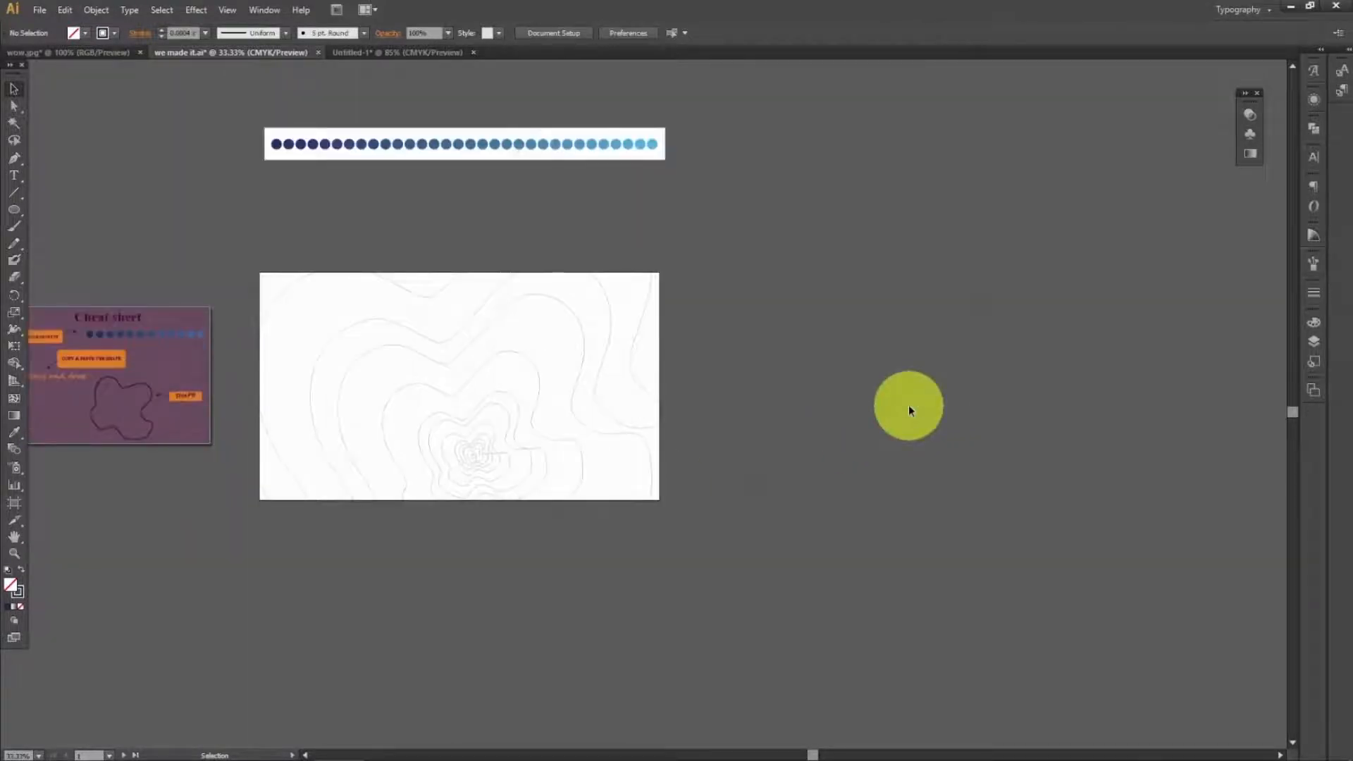
- Fill the innermost outline with the lightest blue, sampled from the end of the colour-dot row
click(15, 436)
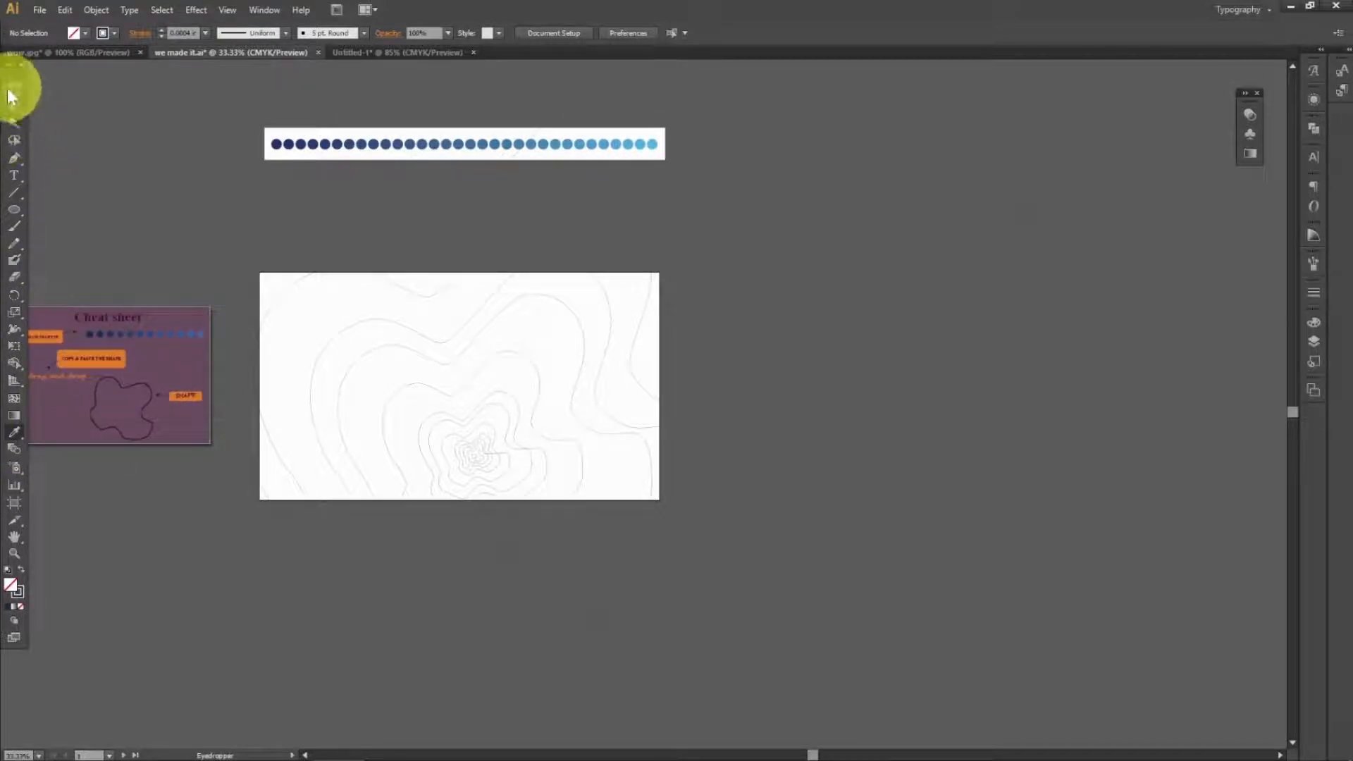
click(14, 89)
drag(442, 462, 475, 457)
click(14, 432)
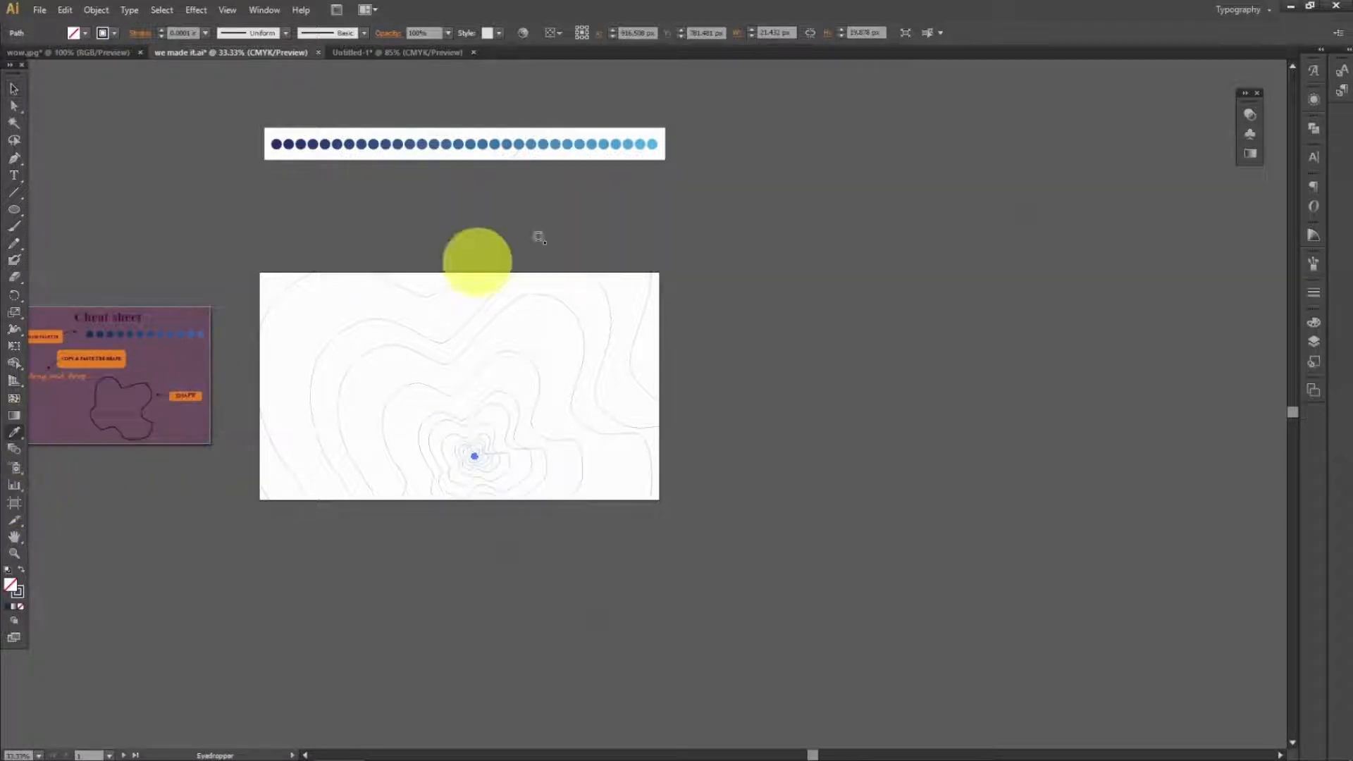
click(651, 145)
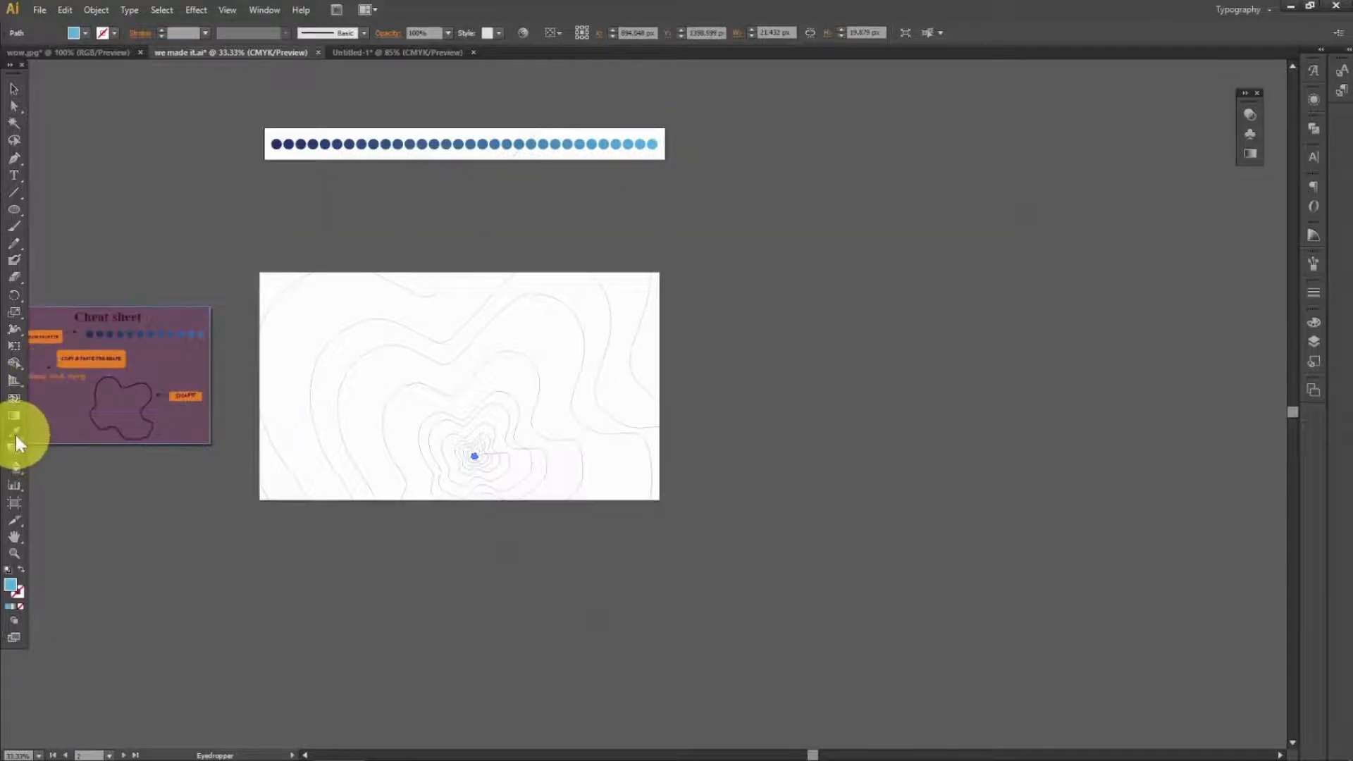
click(14, 89)
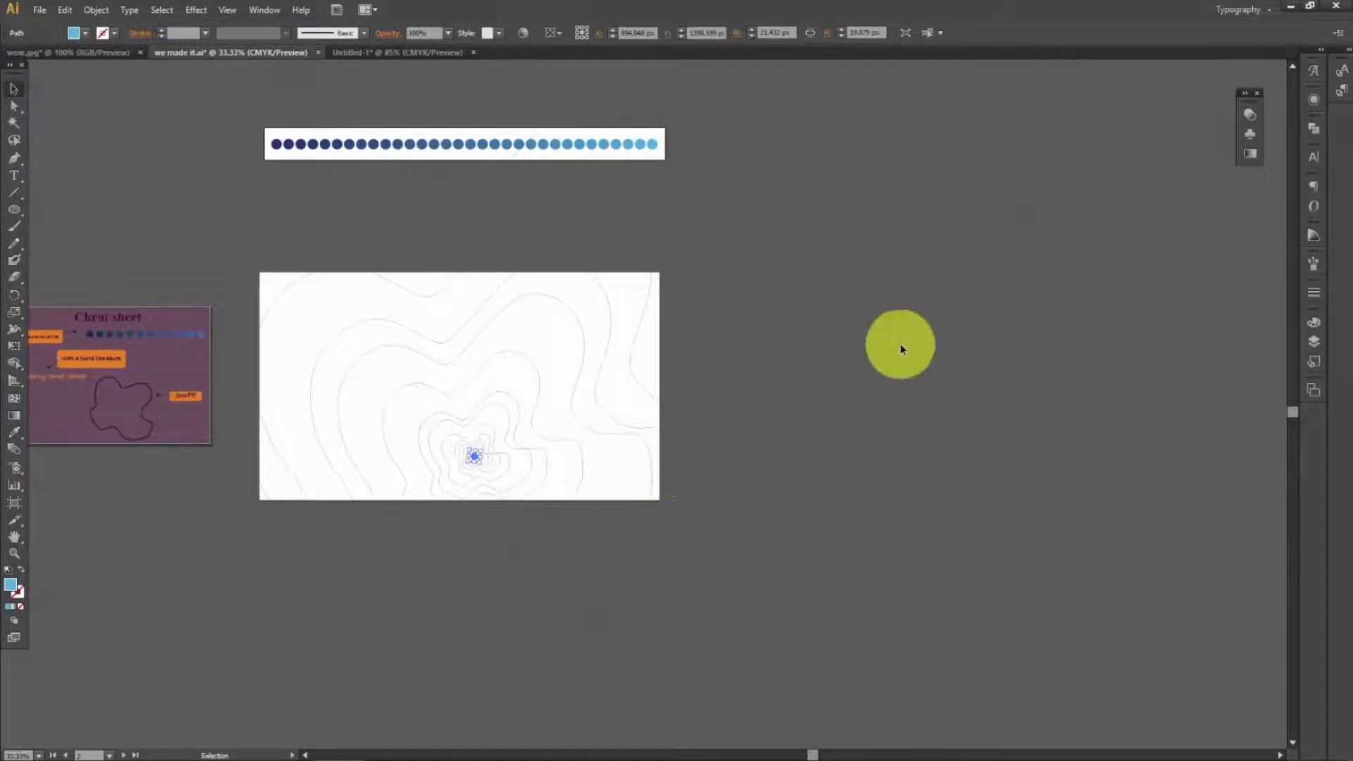
click(900, 344)
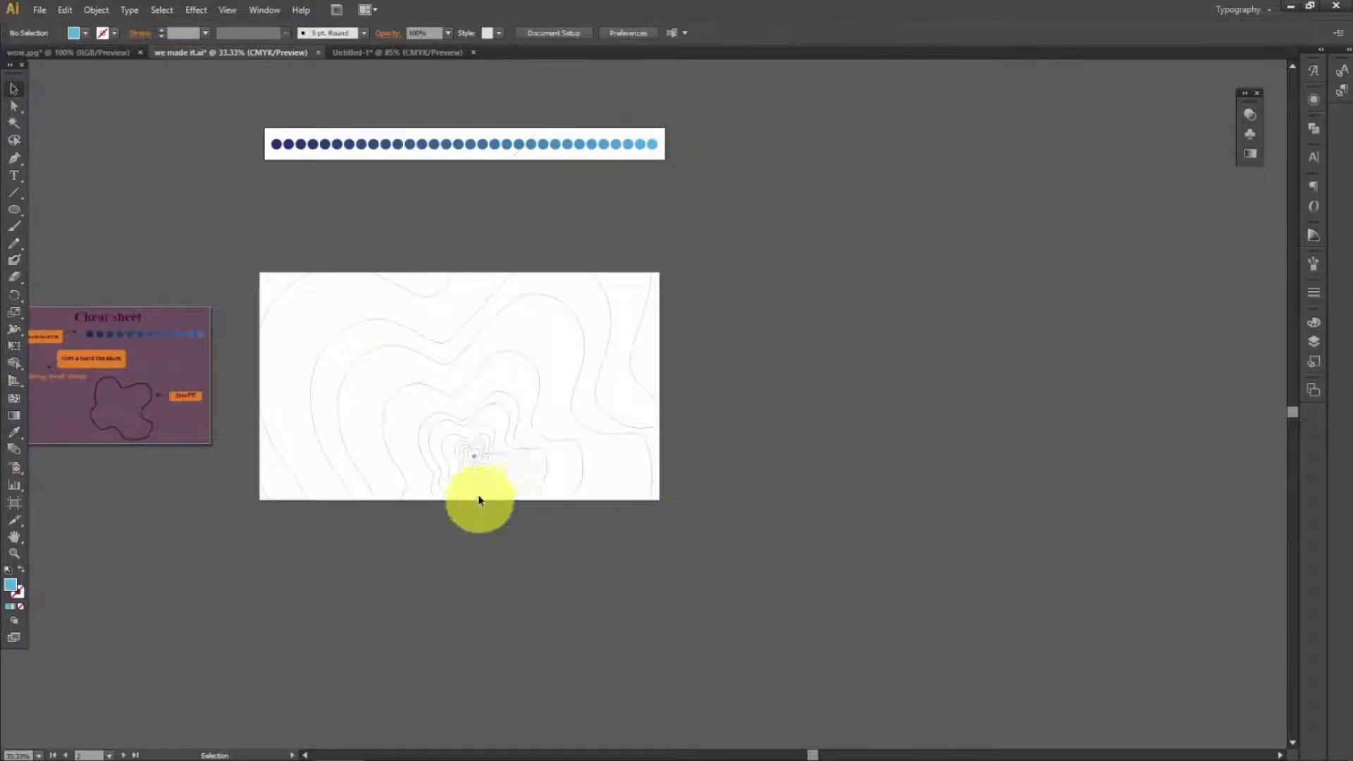
- Fill the second outline from the centre with the second-lightest blue sampled from the colour-dot row
click(480, 459)
key(i)
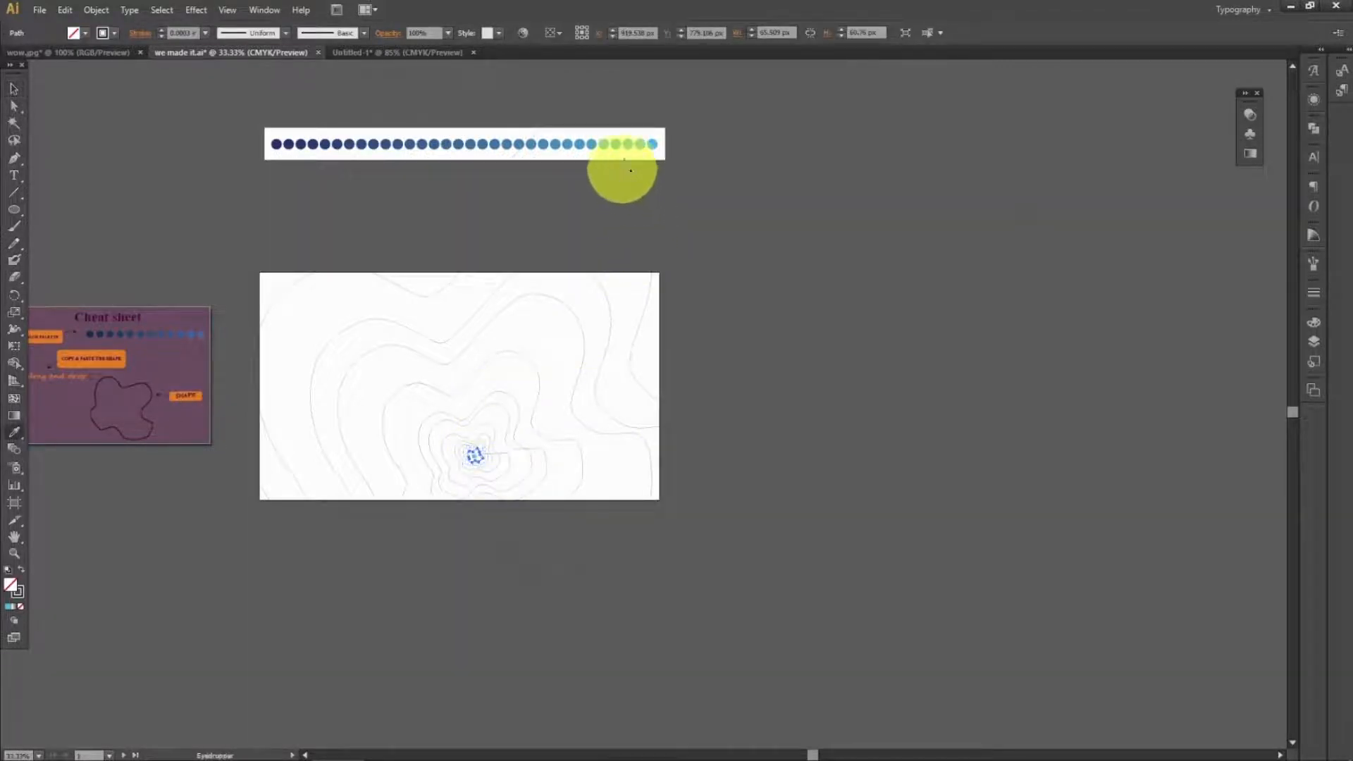
click(639, 144)
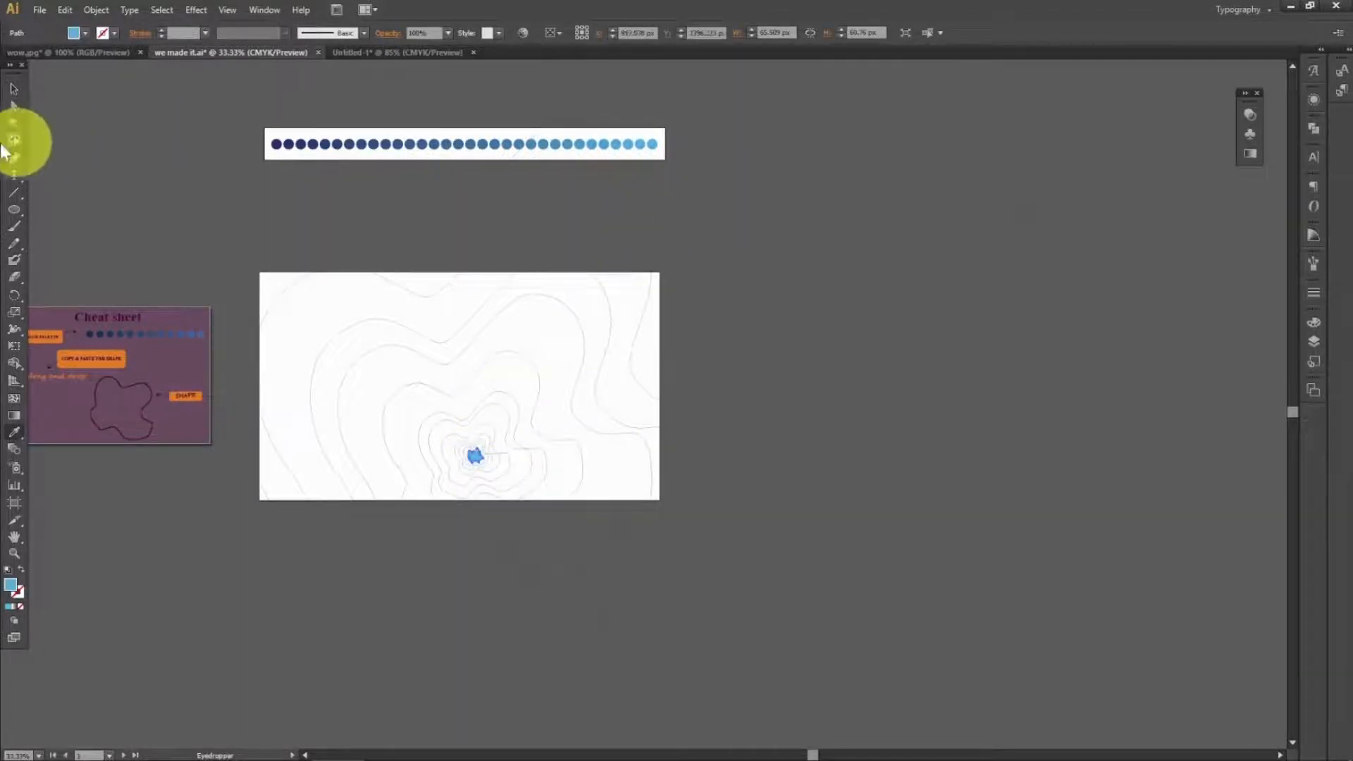
click(13, 89)
click(837, 208)
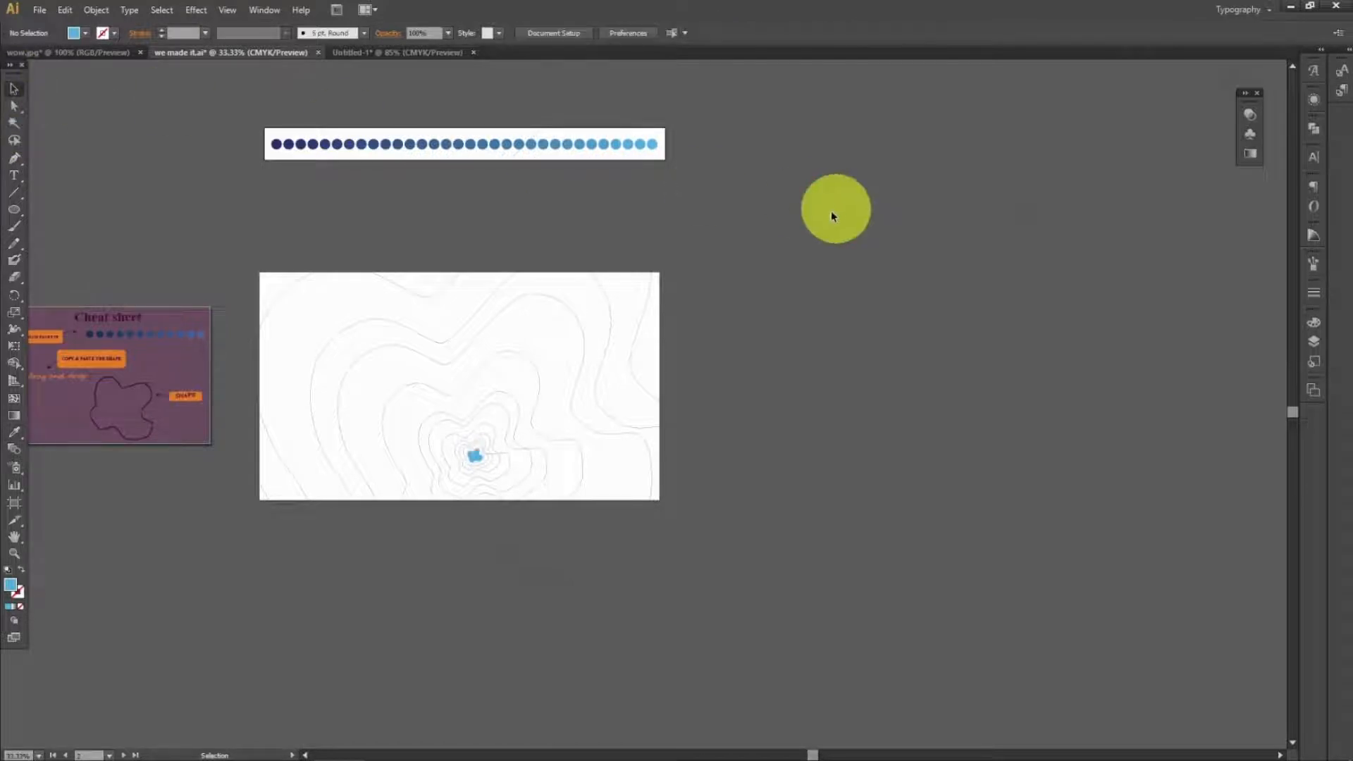
- Fill the third outline from the centre with the third-lightest blue sampled from the colour-dot row
click(477, 456)
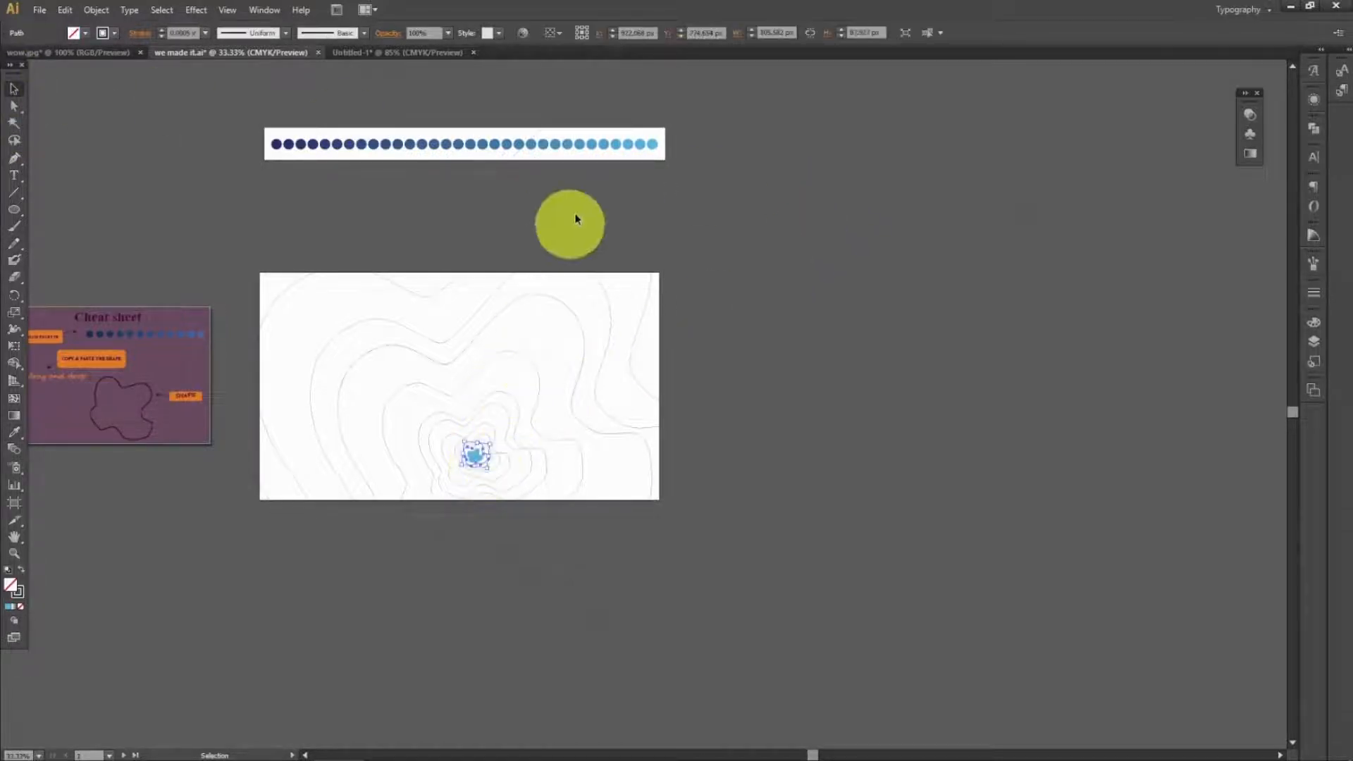
key(i)
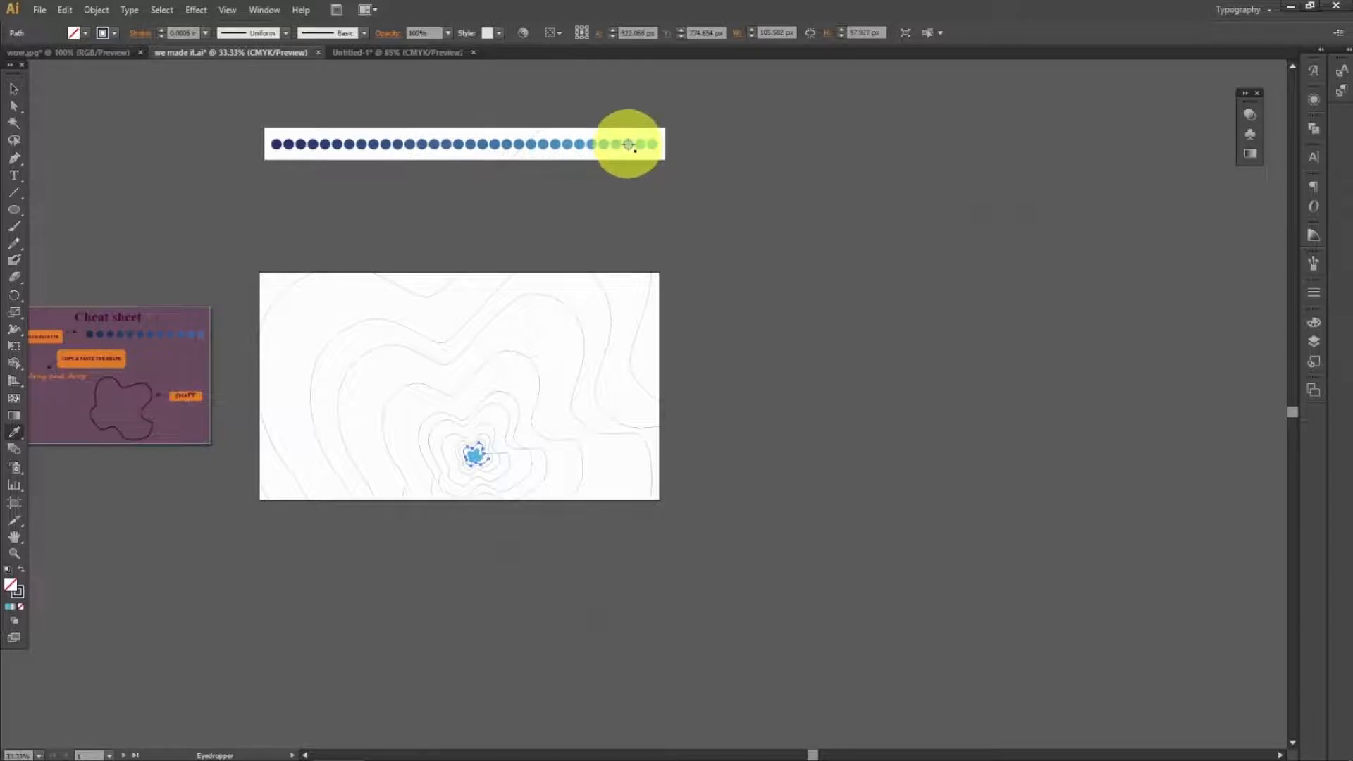
click(628, 144)
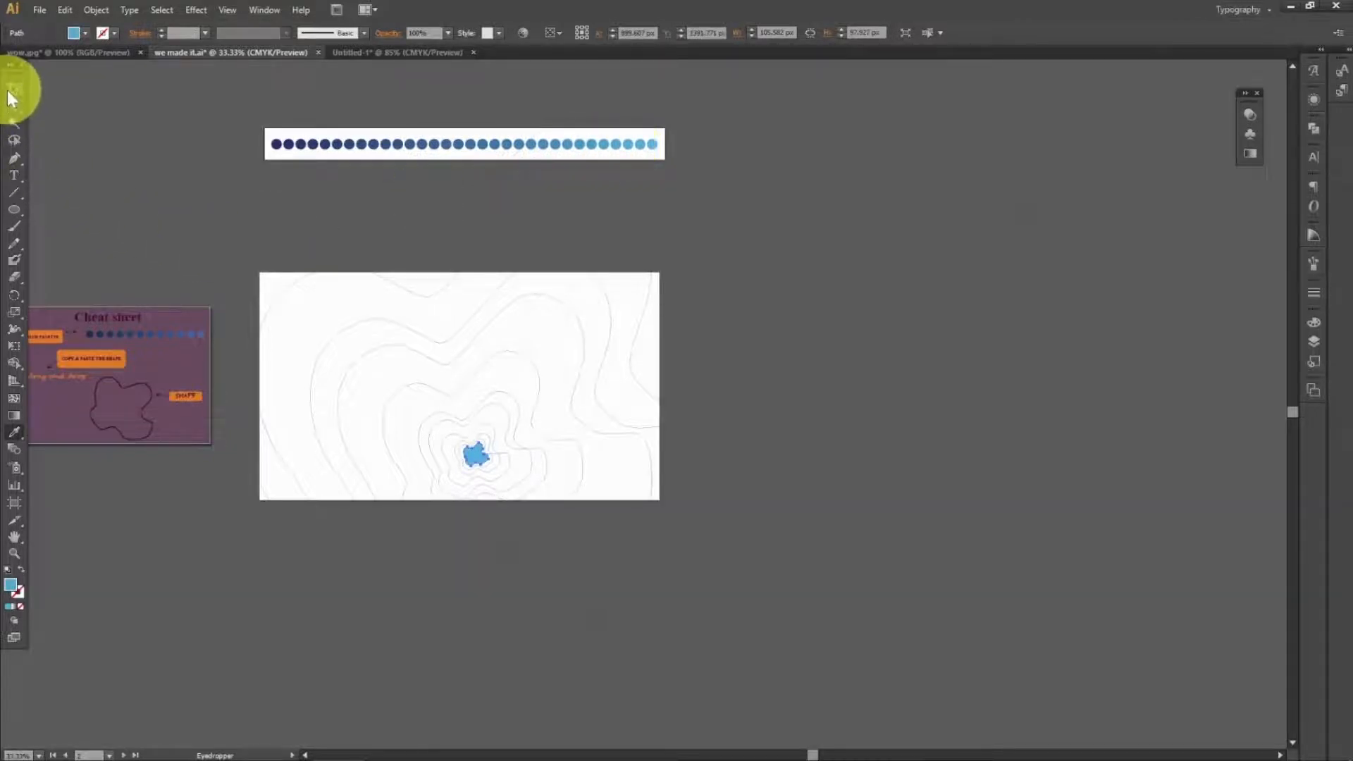
click(12, 90)
click(773, 378)
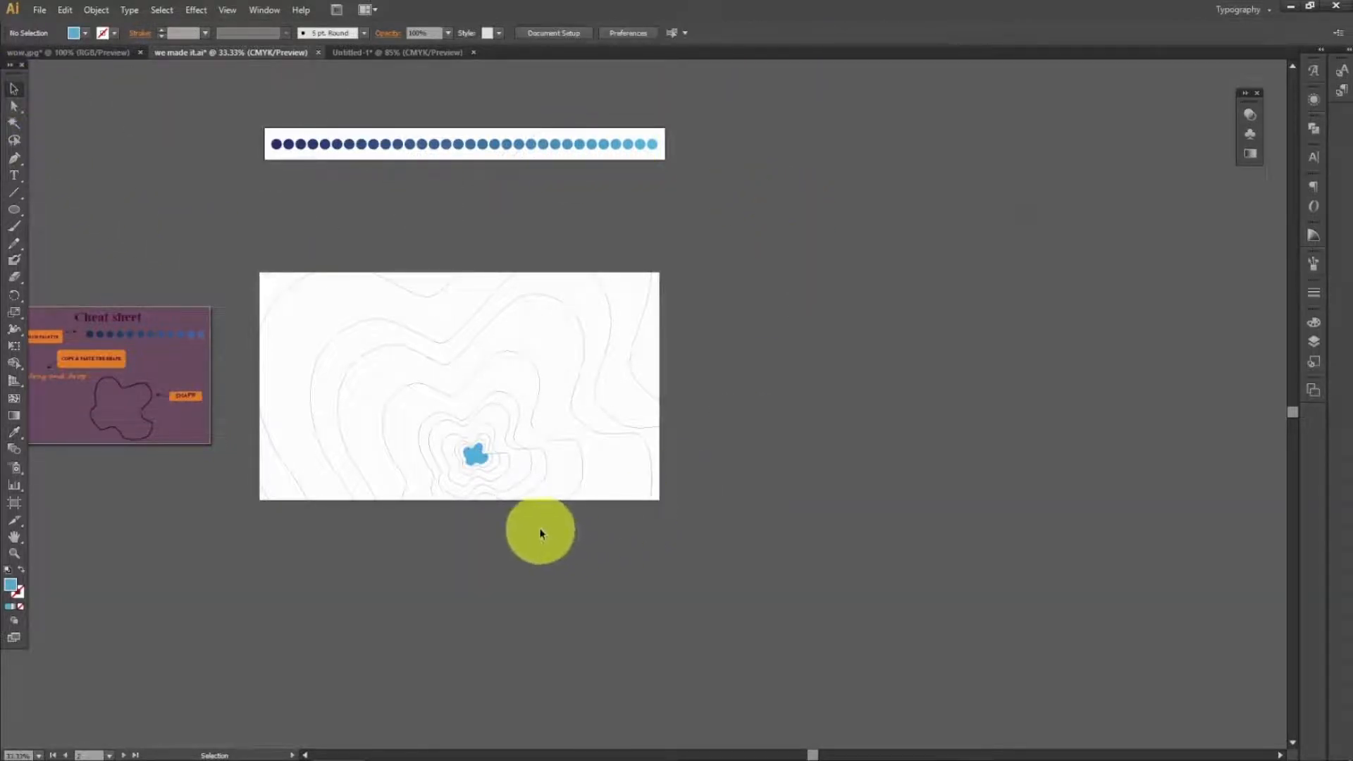
- Fill the fourth outline from the centre with the fourth-lightest blue sampled from the colour-dot row
click(492, 460)
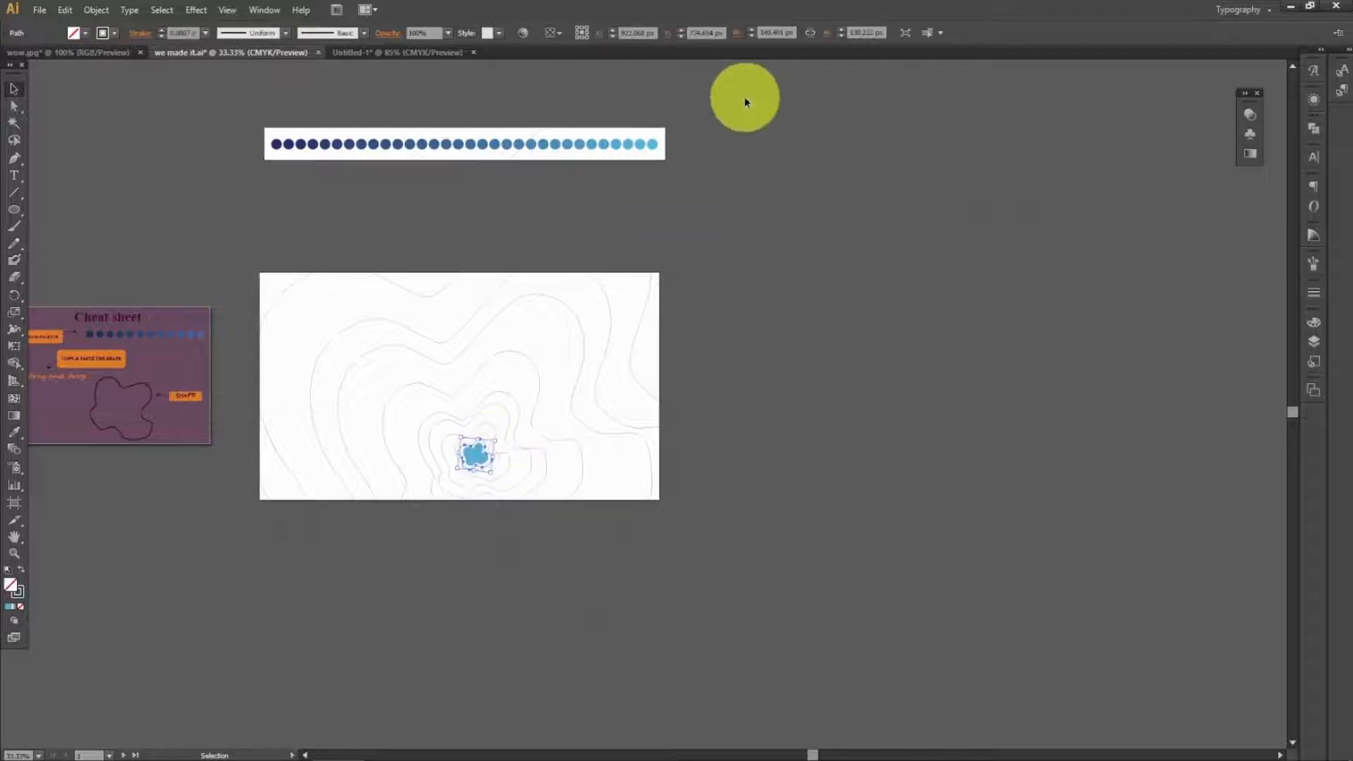
key(i)
click(617, 145)
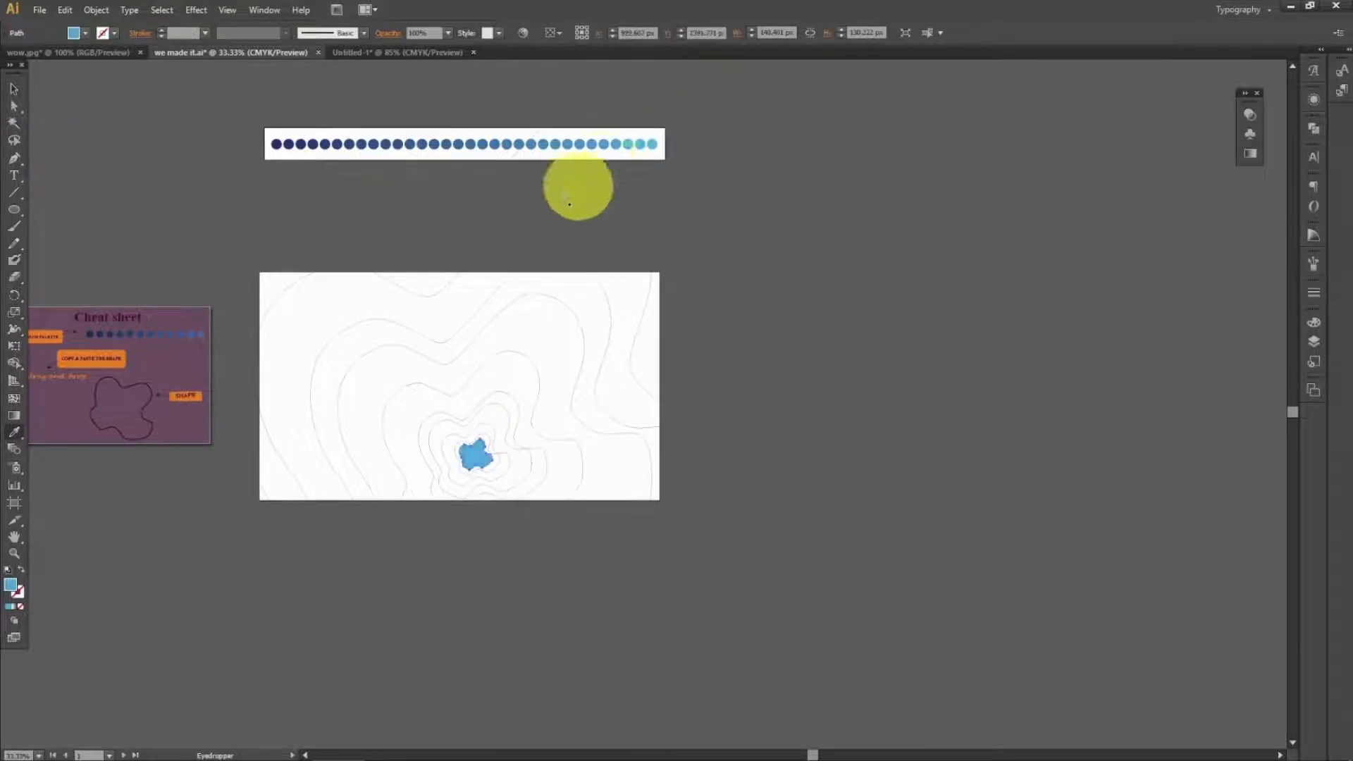
key(v)
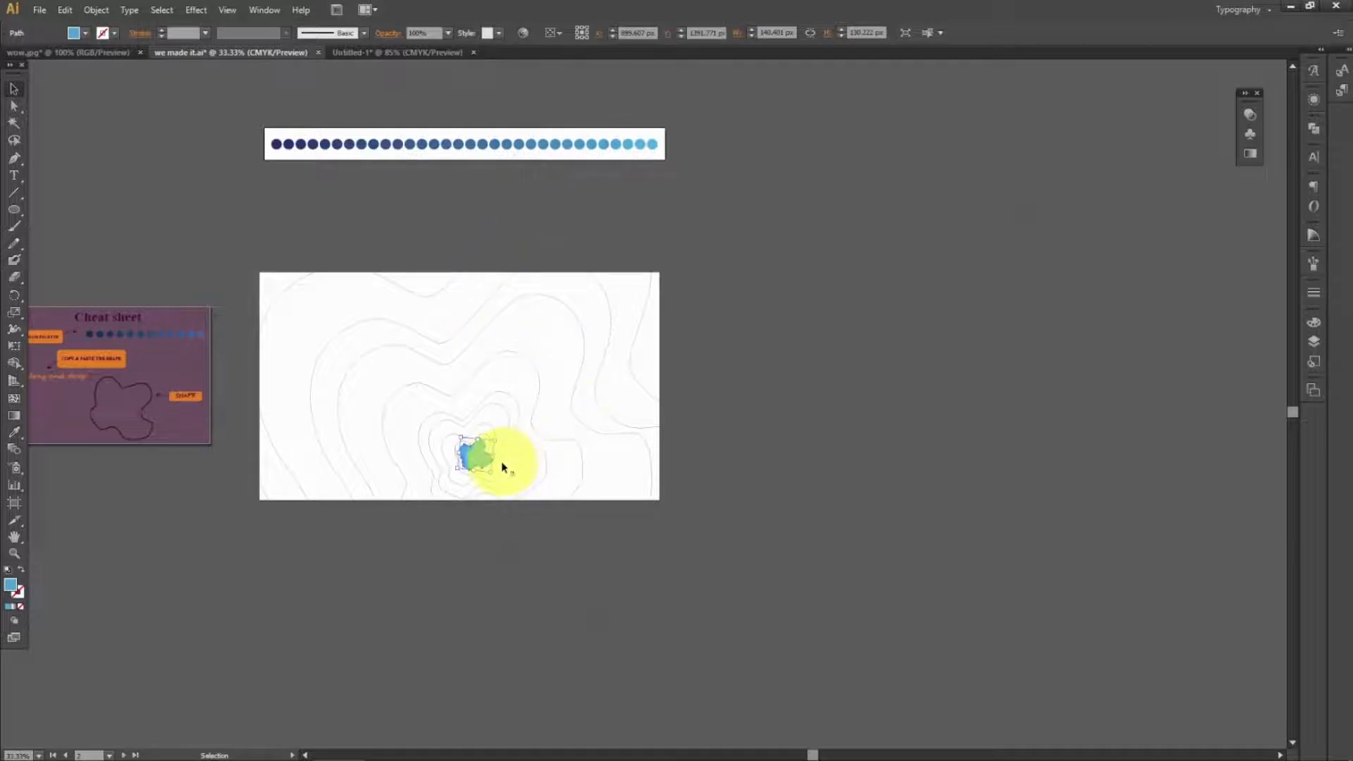
click(1020, 357)
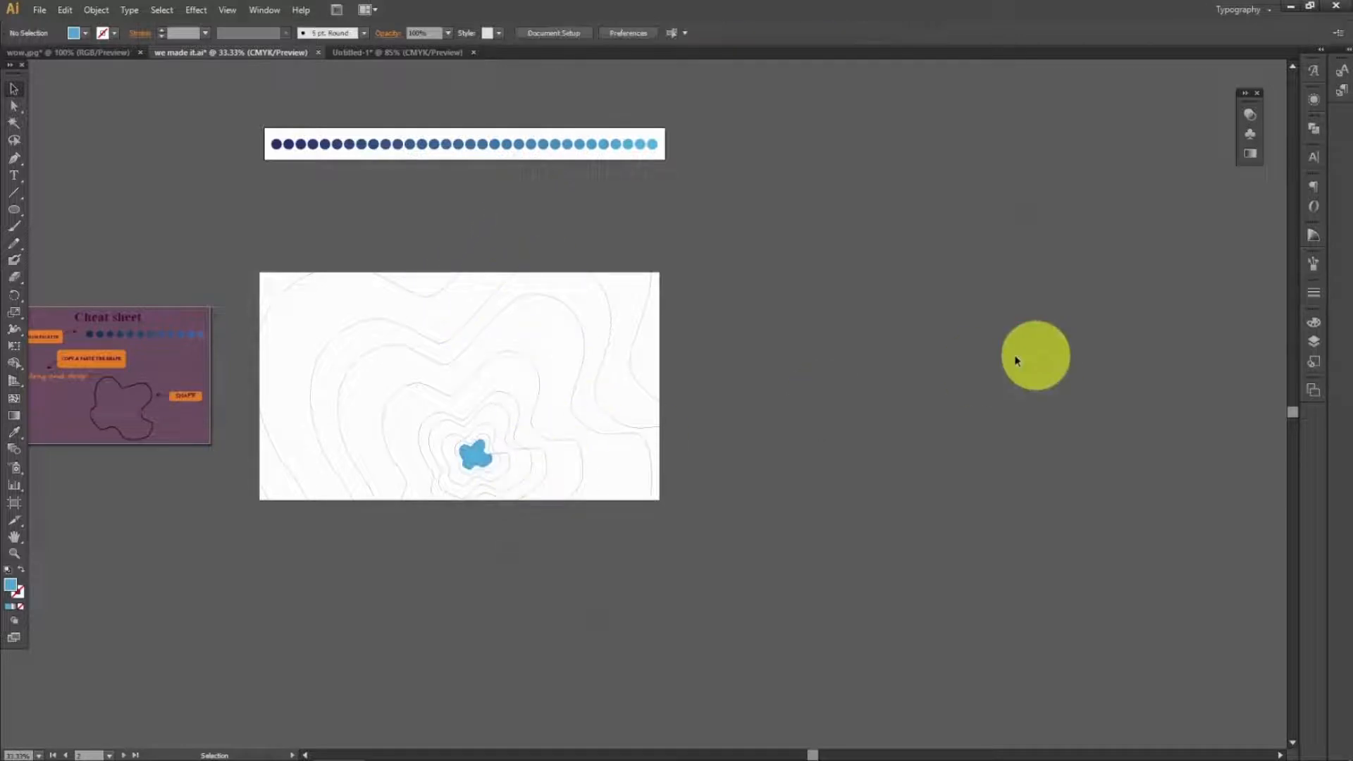
- Fill the fifth outline from the centre with the fifth-lightest blue sampled from the colour-dot row
click(488, 459)
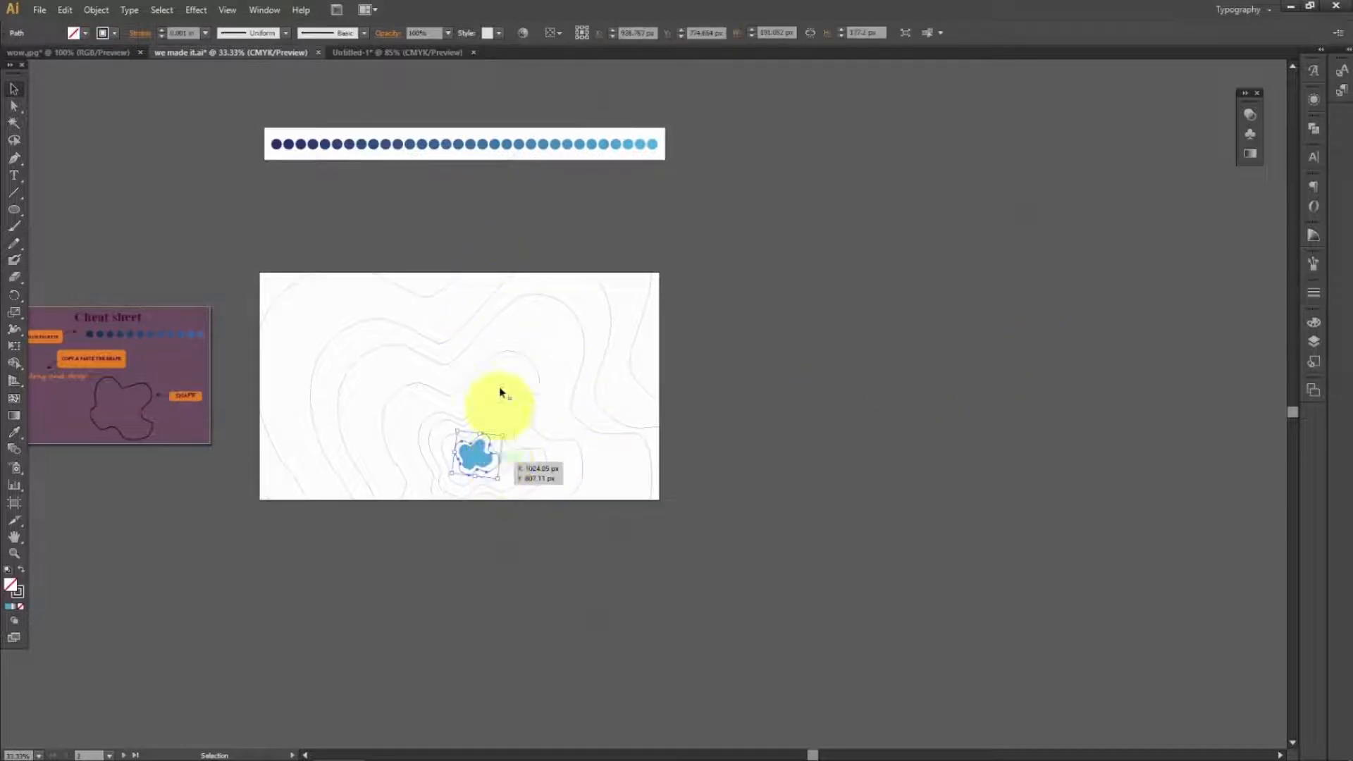
key(i)
click(607, 146)
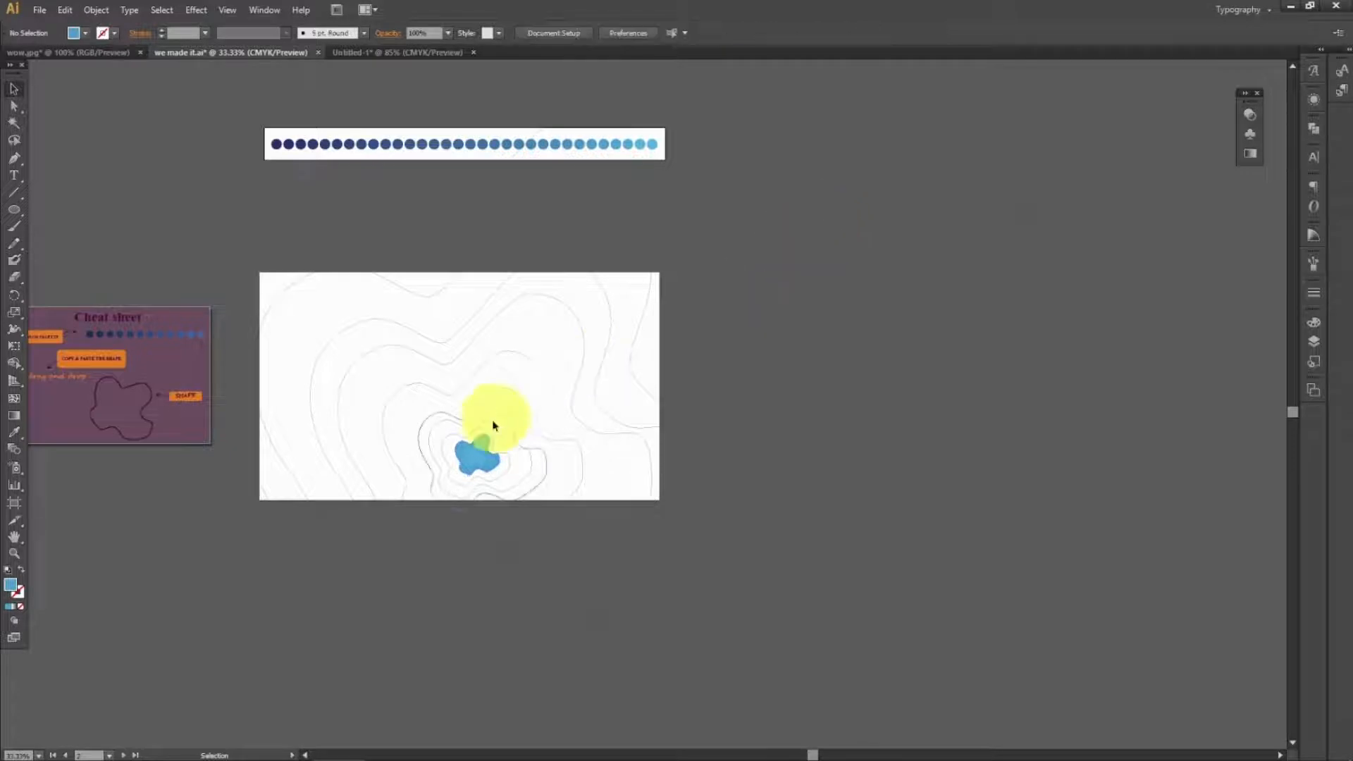
- Fill the sixth outline from the centre with the eighth-lightest blue sampled from the colour-dot row
click(493, 428)
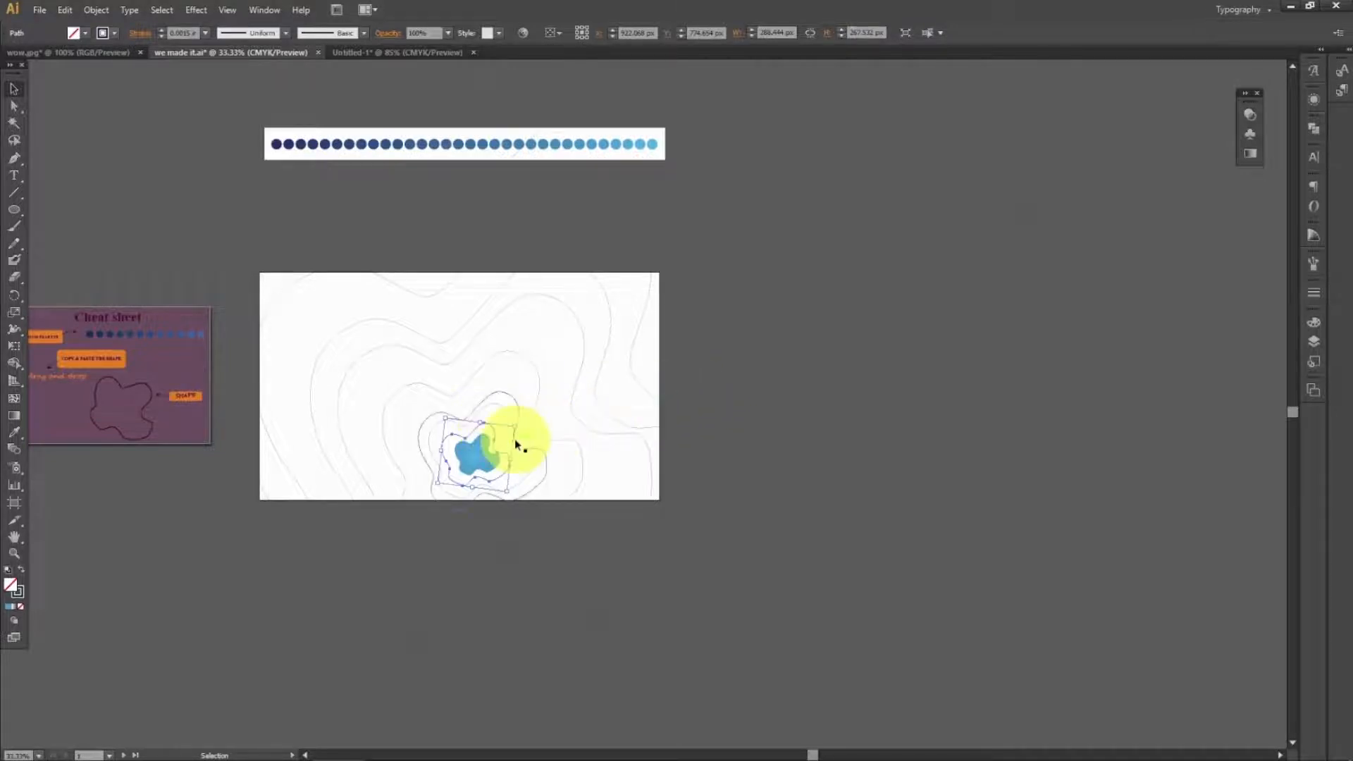
key(i)
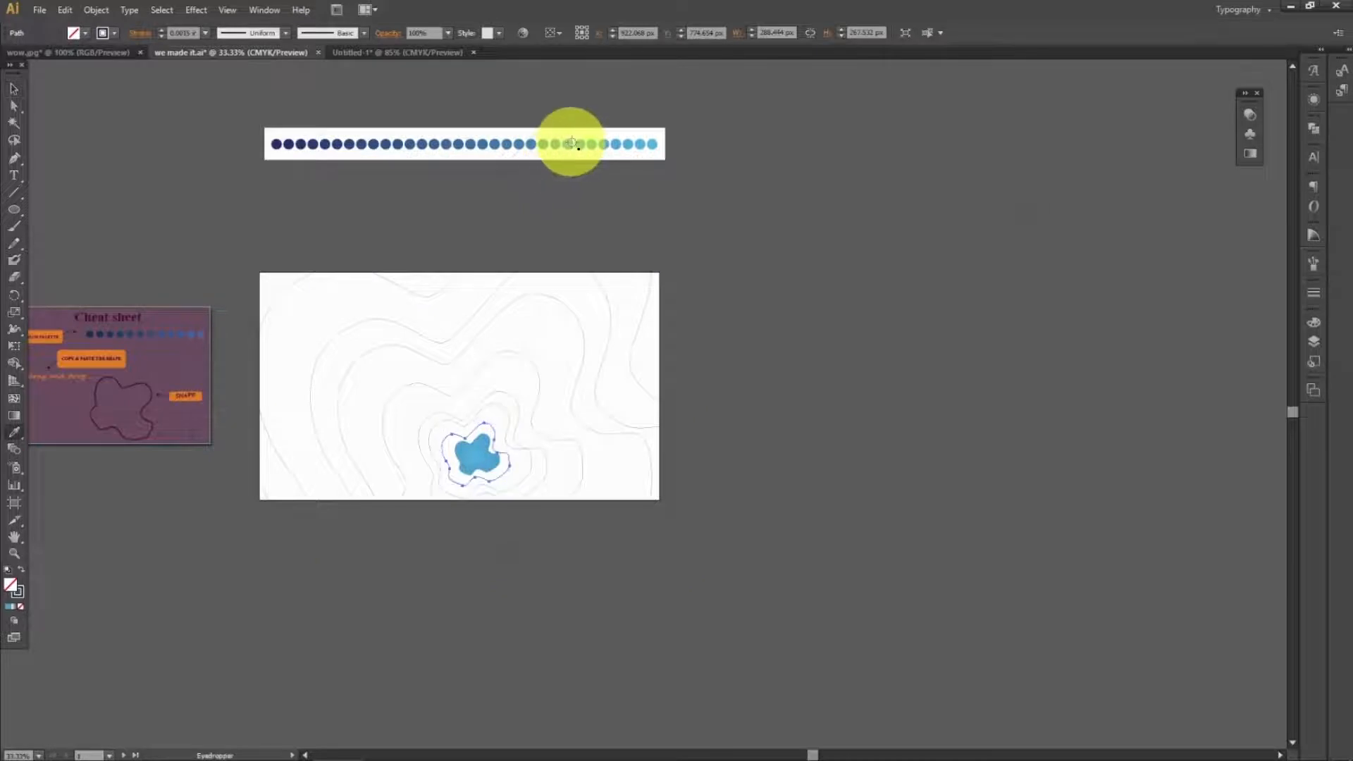
click(568, 145)
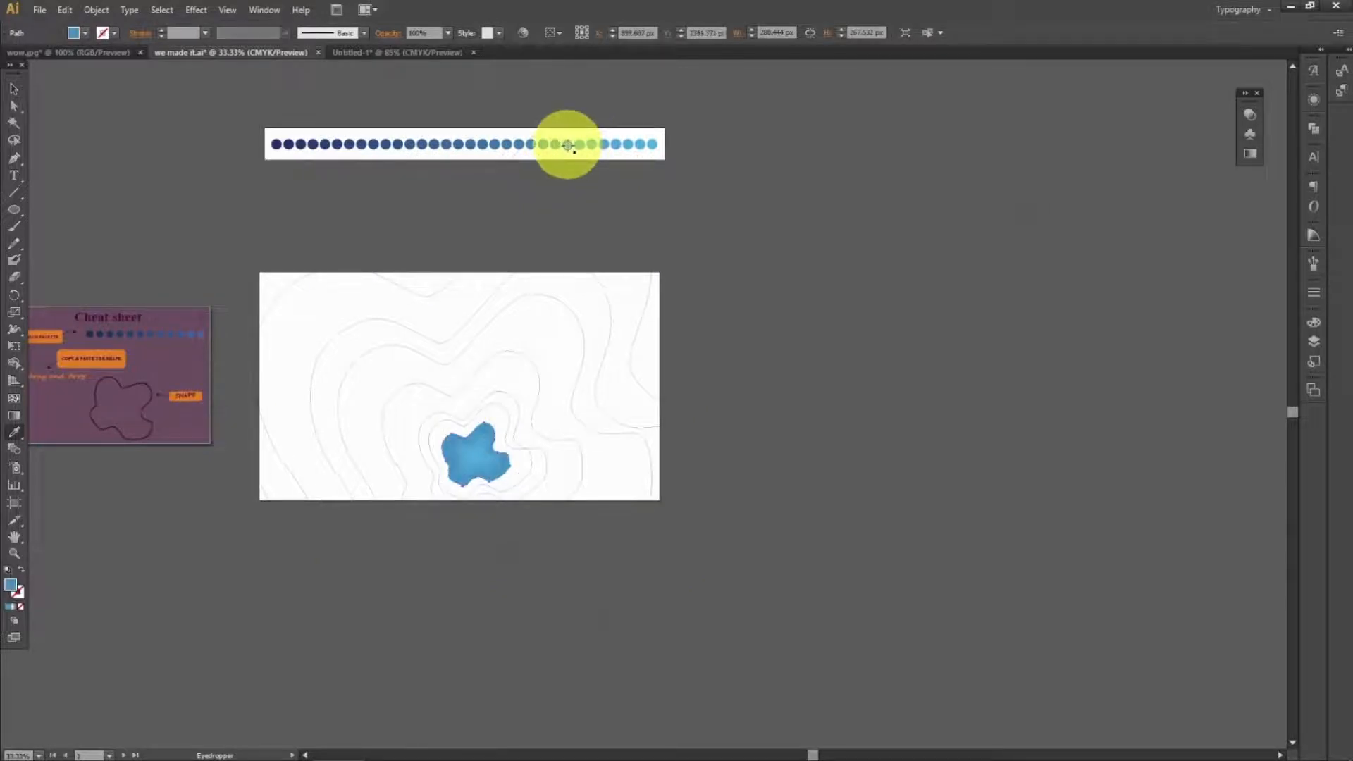
key(v)
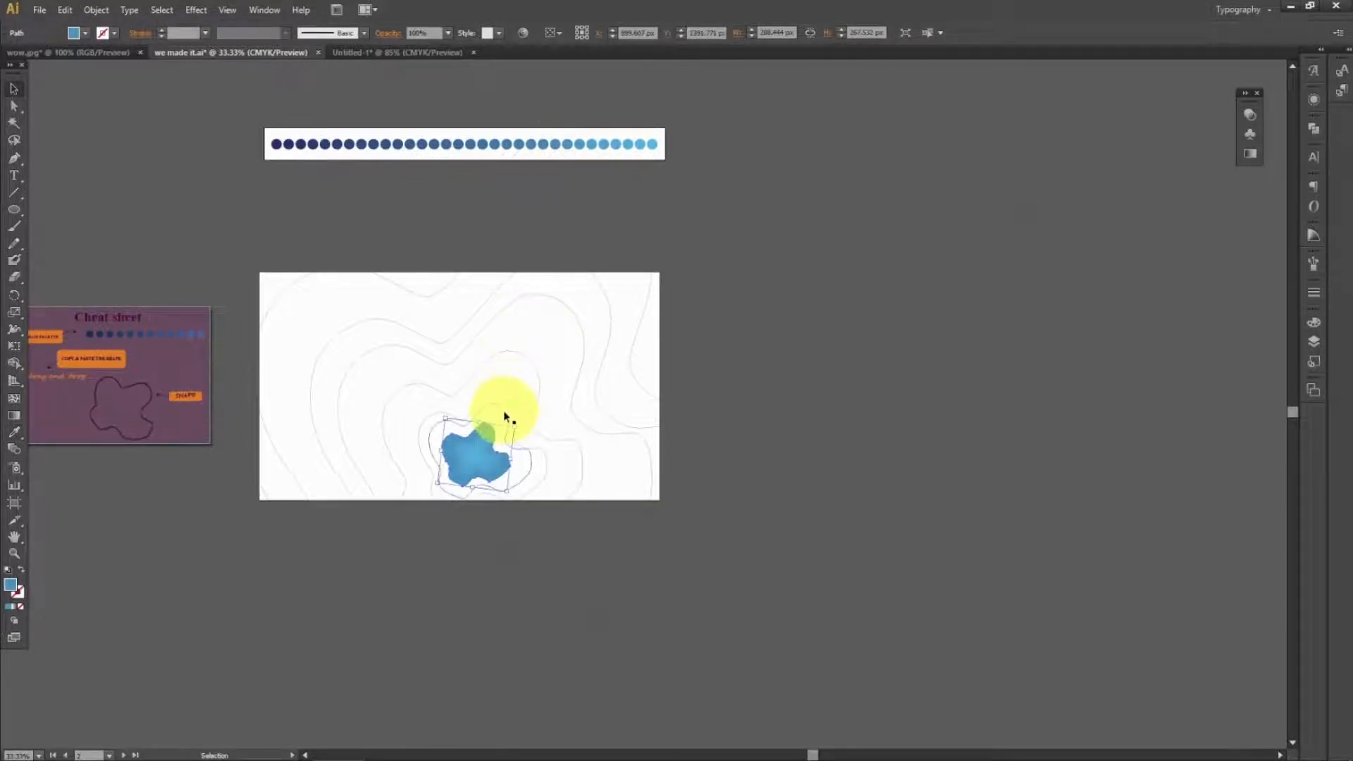
- Fill the seventh outline from the centre with the eleventh-lightest blue sampled from the colour-dot row
click(507, 415)
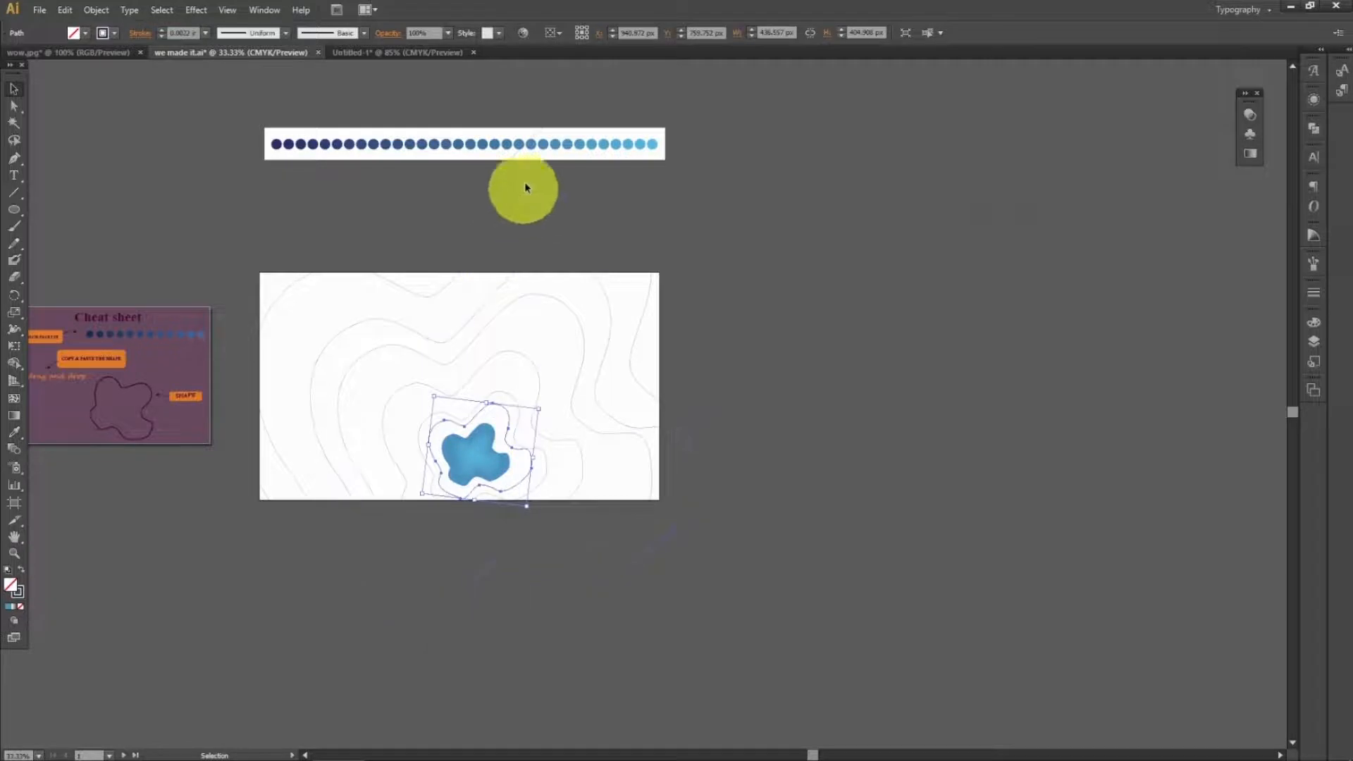
key(i)
click(532, 145)
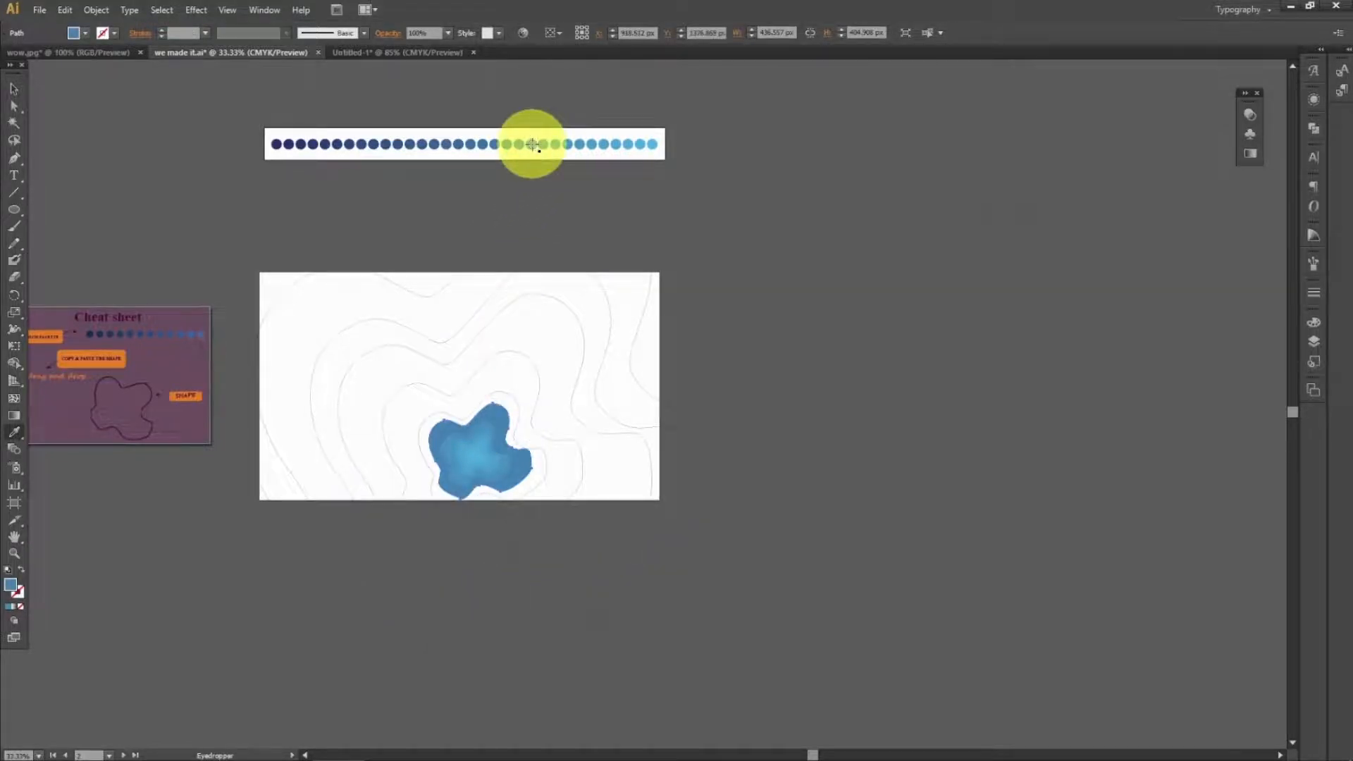
key(v)
click(590, 387)
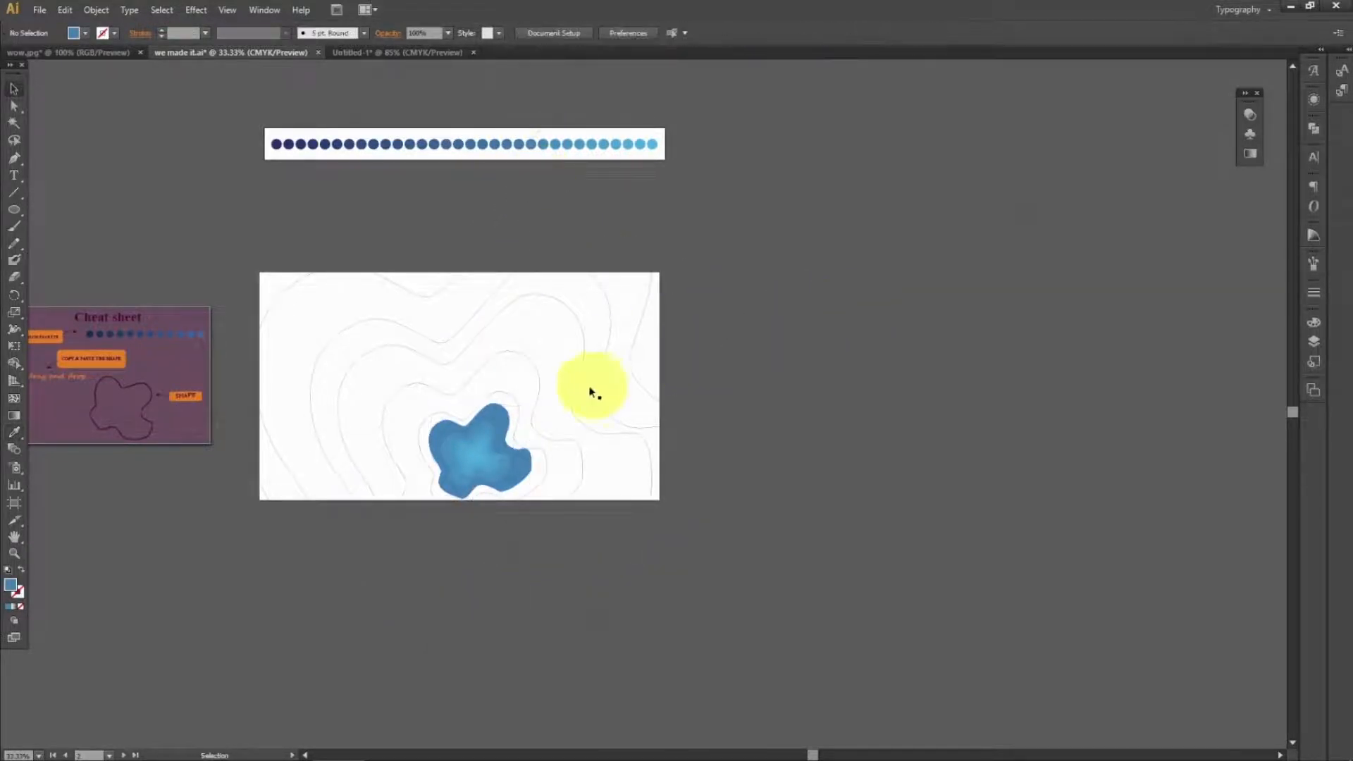
- Try filling the eighth outline from the centre with the thirteenth-lightest blue of the colour-dot row, and undo the fill
click(513, 399)
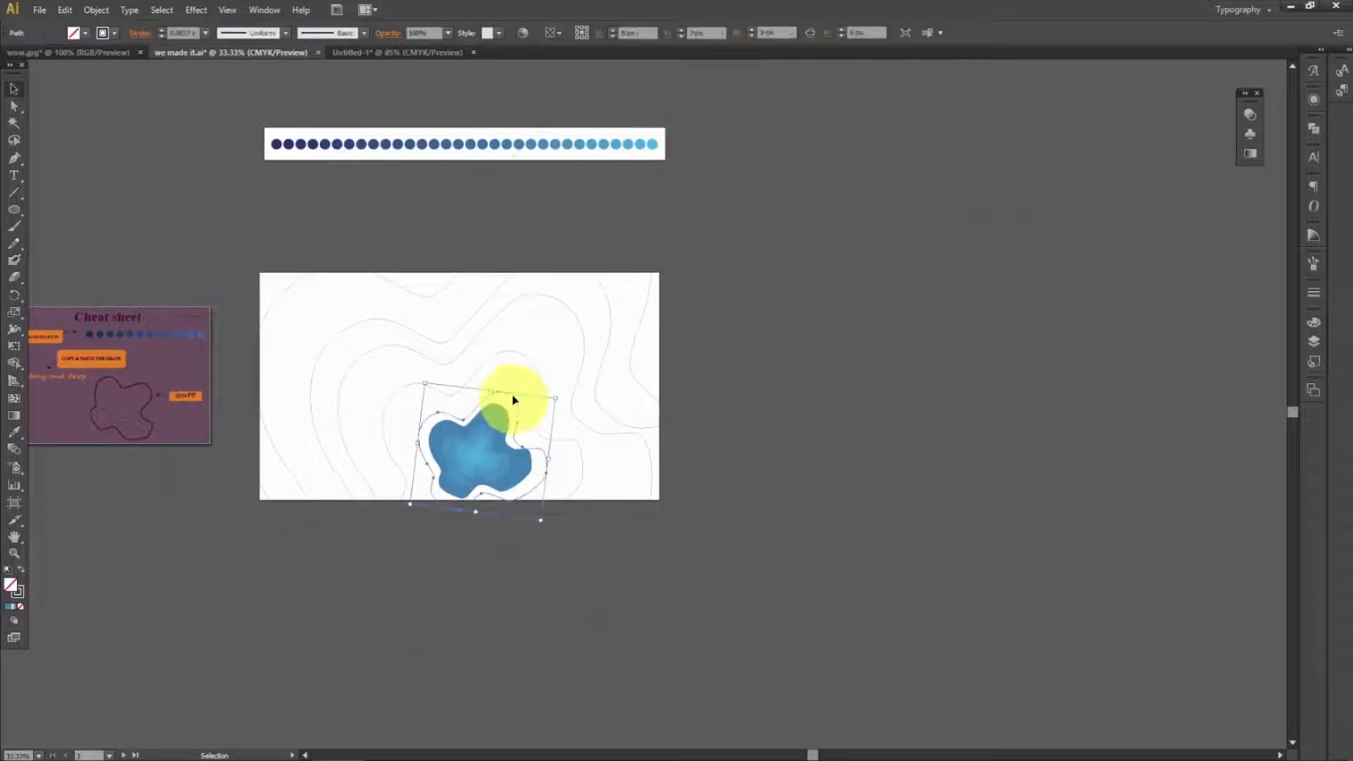
key(i)
click(507, 144)
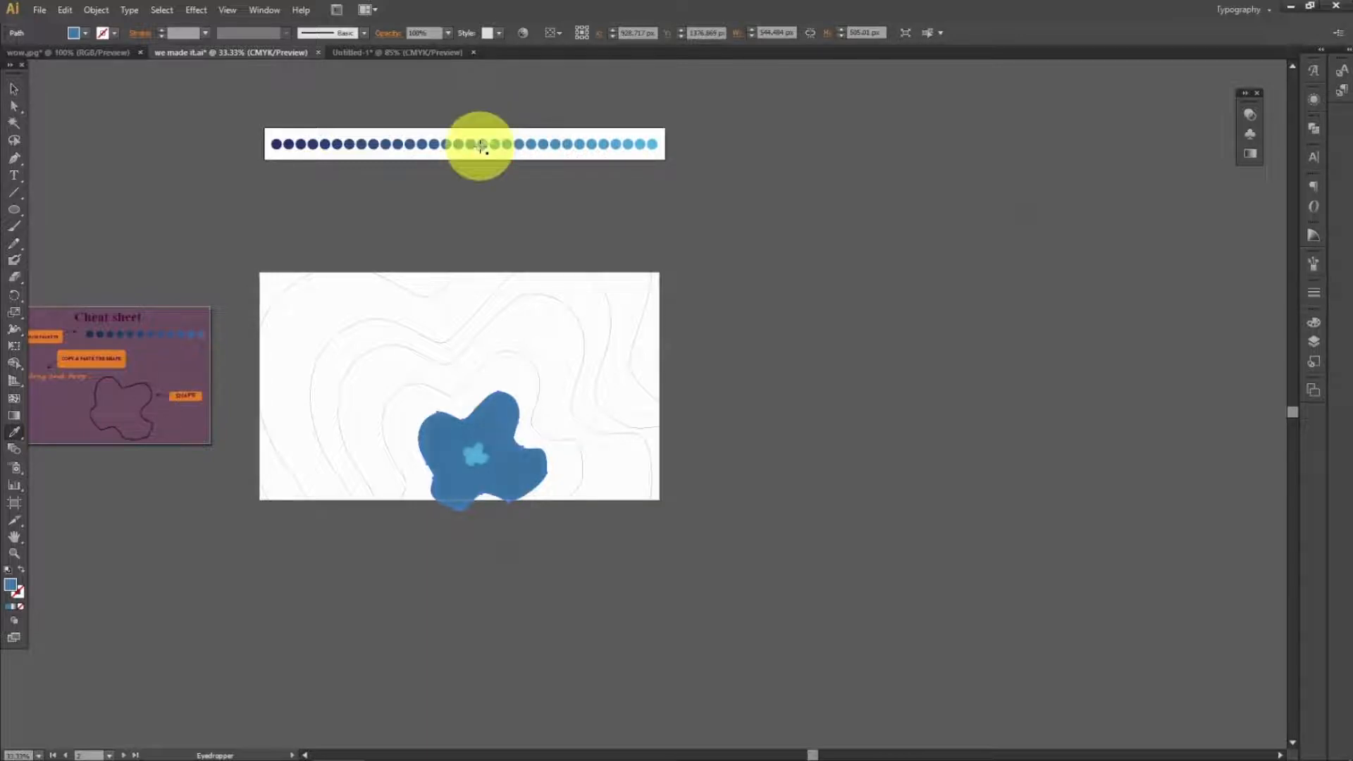
key(v)
key(ctrl+z)
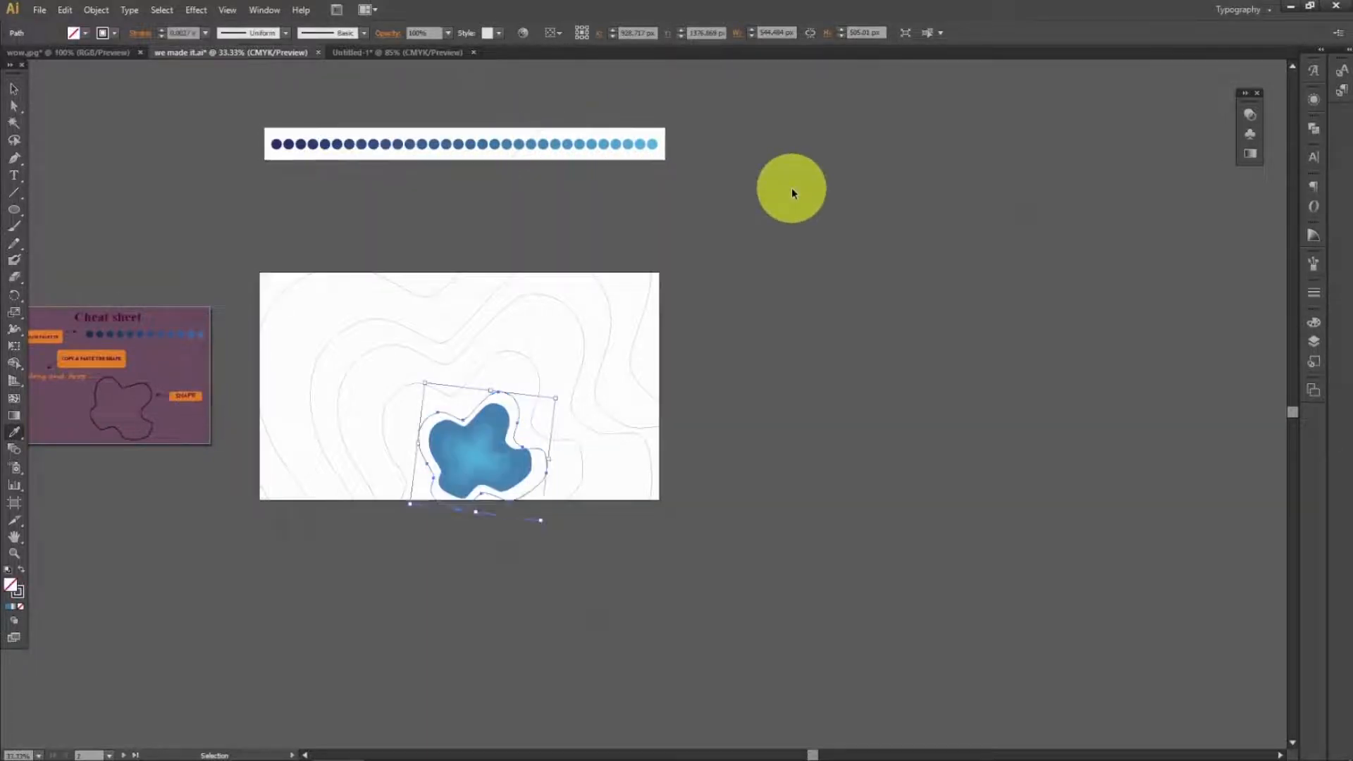
- Fill the eighth outline from the centre with the fifteenth-lightest blue of the colour-dot row and send it to the back
key(i)
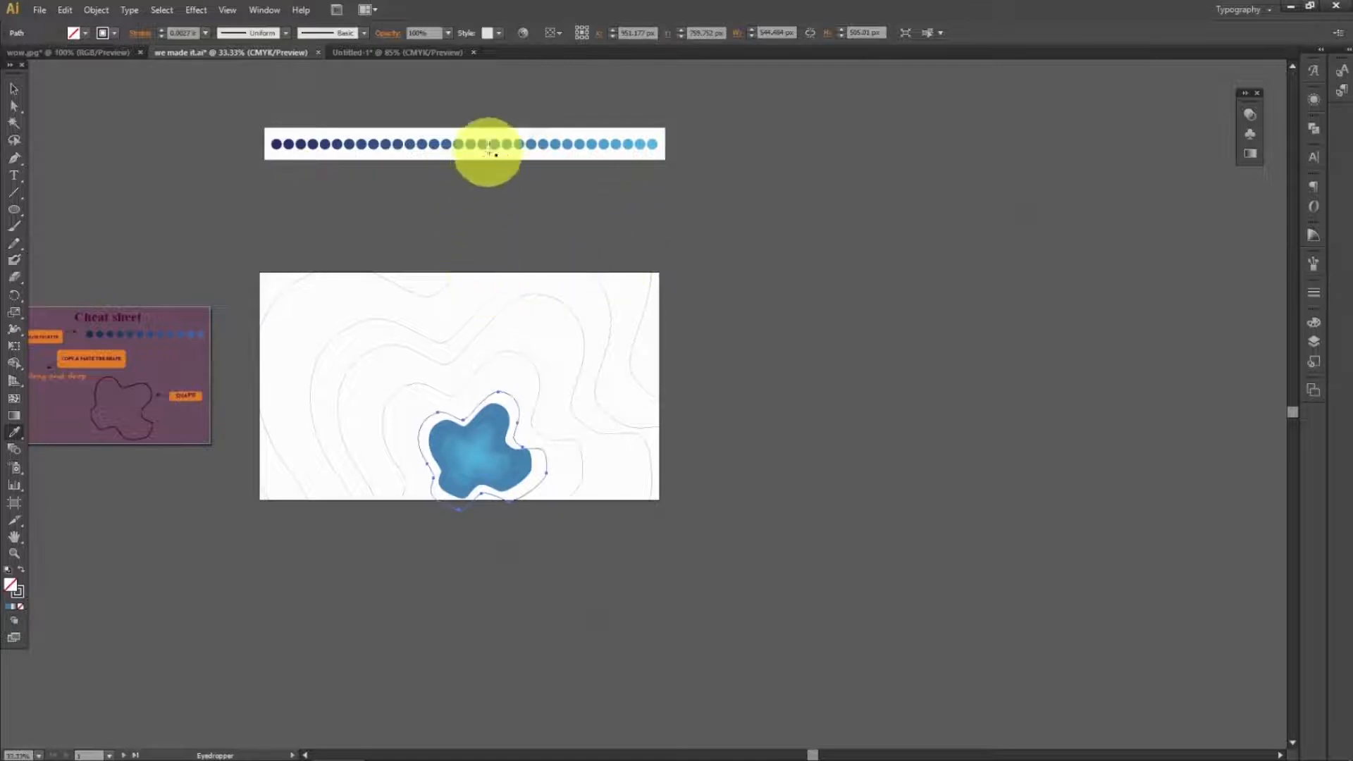
click(483, 145)
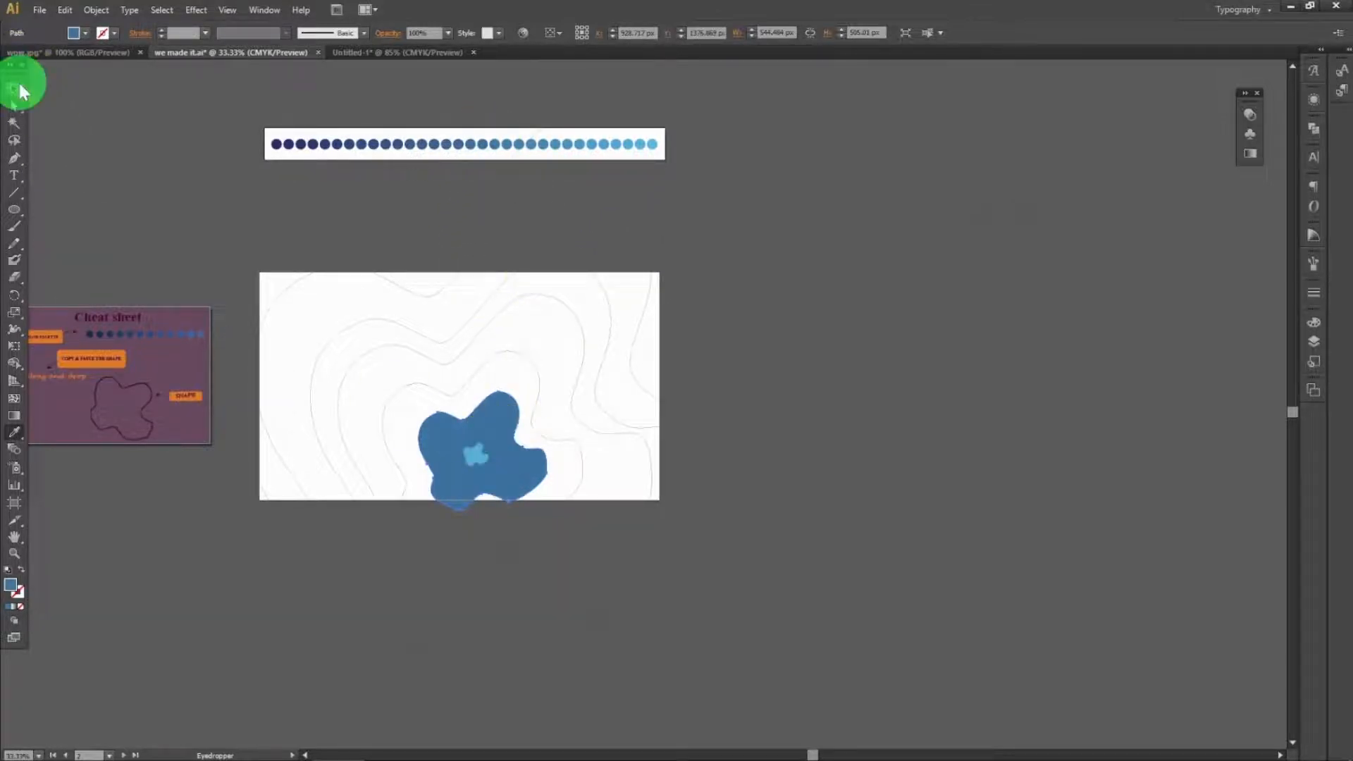
click(20, 90)
right_click(498, 421)
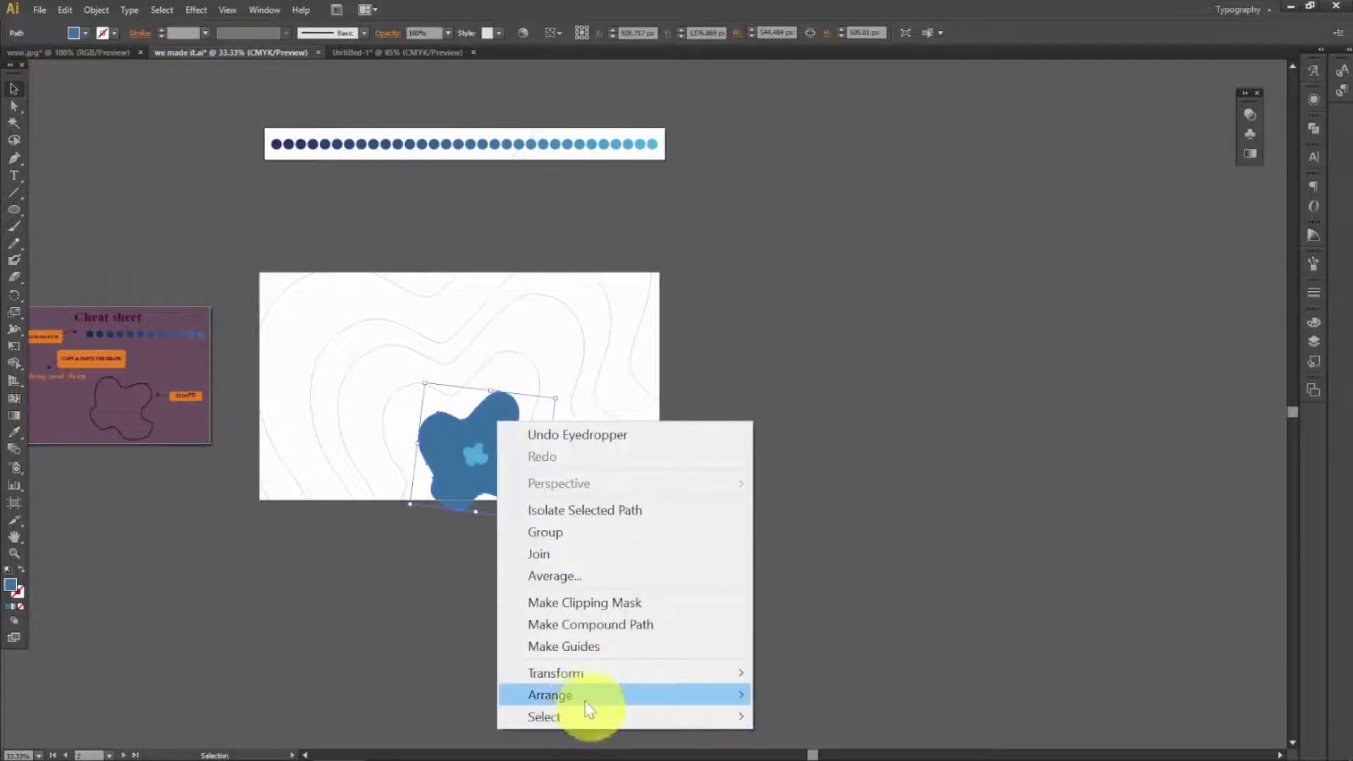
click(803, 663)
click(912, 526)
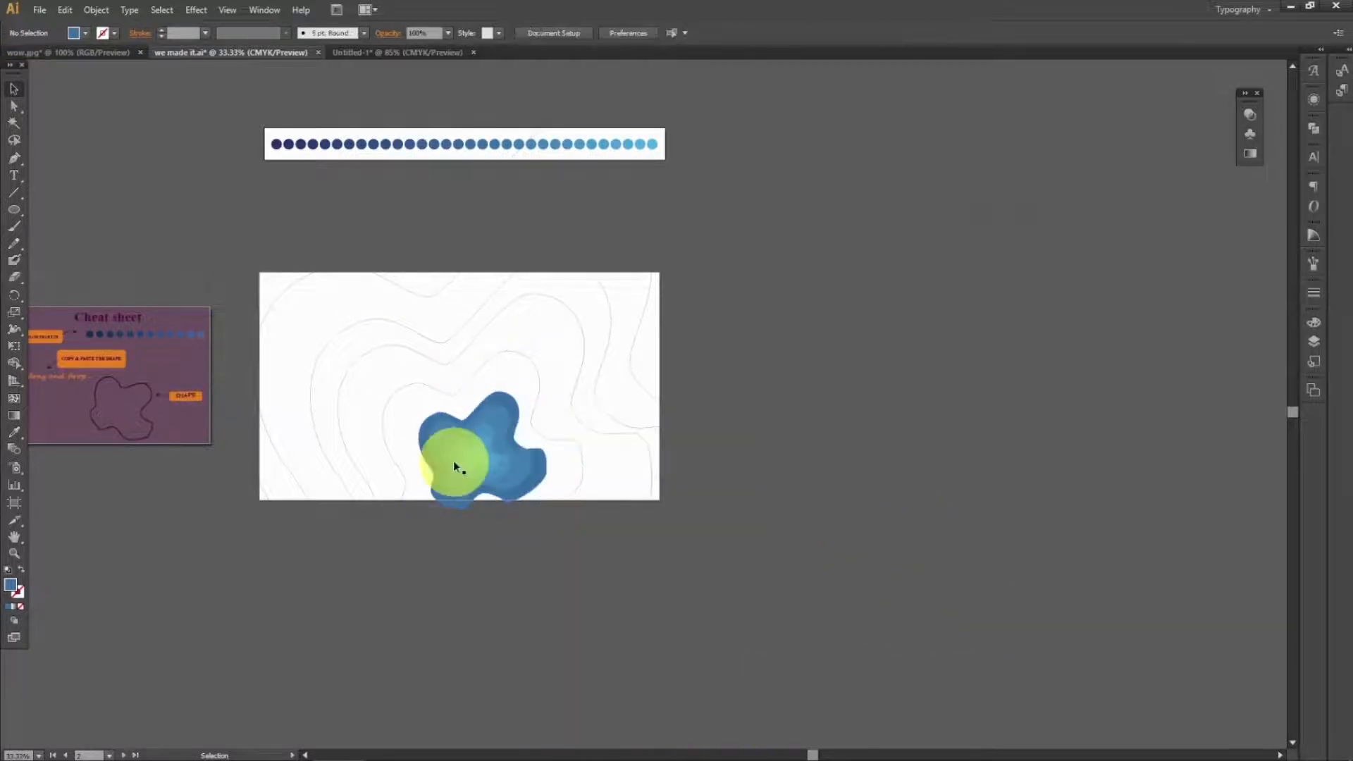
- Send the ninth outline from the centre to the back and fill it with a mid blue sampled from the colour-dot row
click(540, 444)
right_click(544, 441)
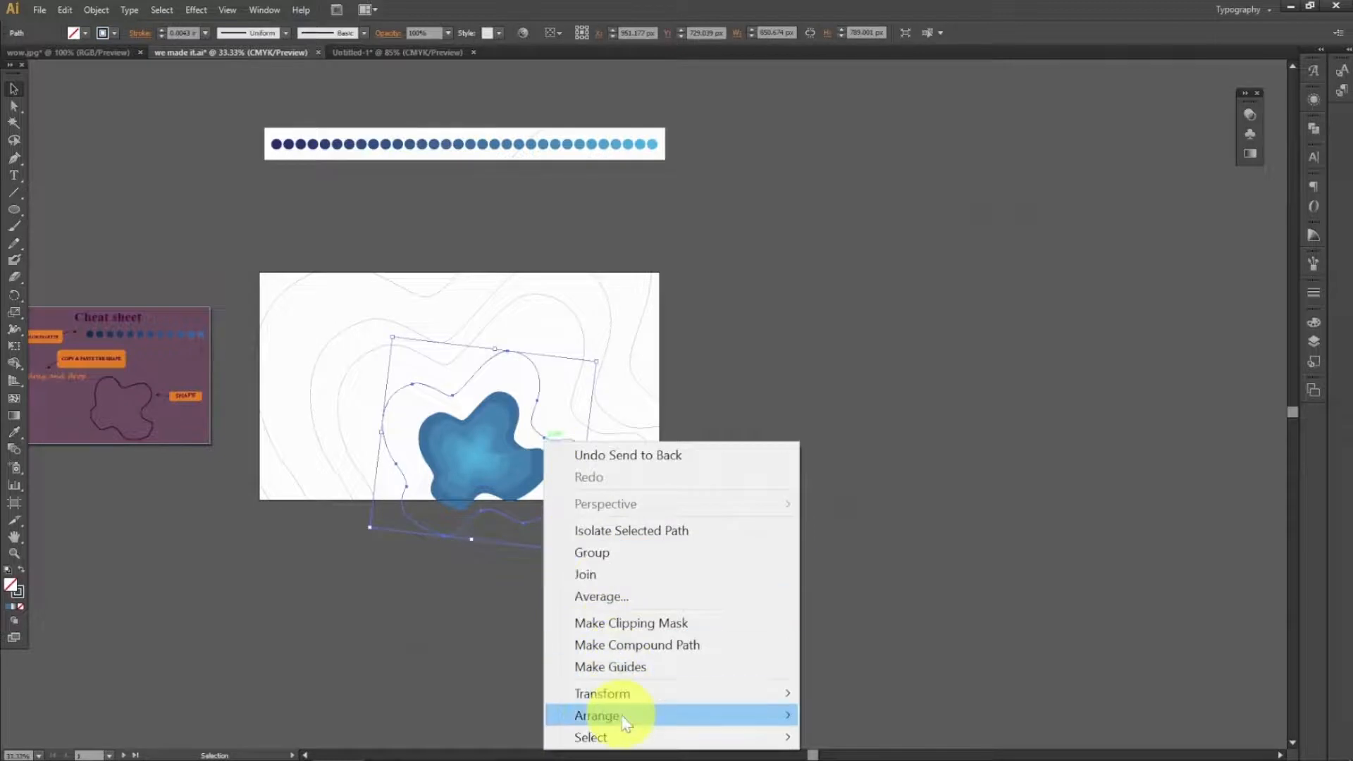
mouse_move(626, 723)
click(857, 690)
click(797, 444)
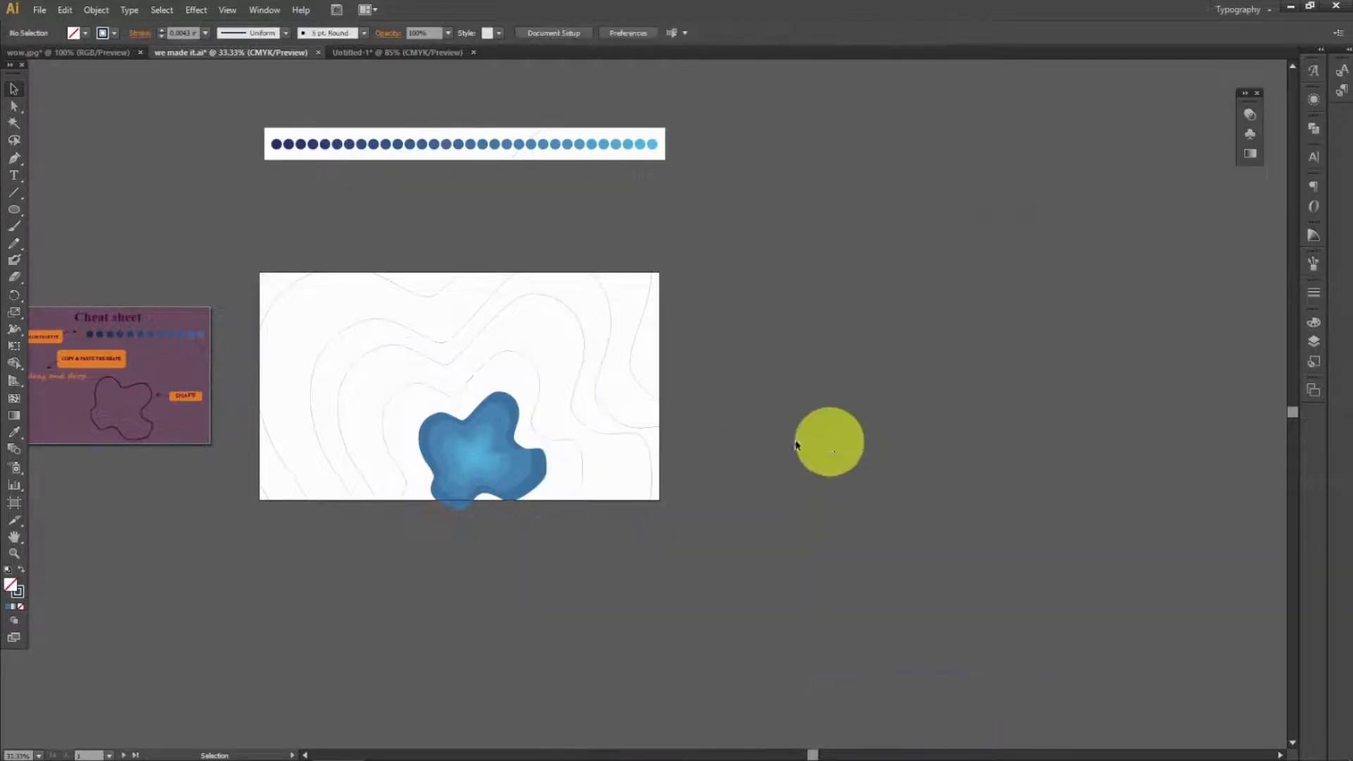
click(557, 447)
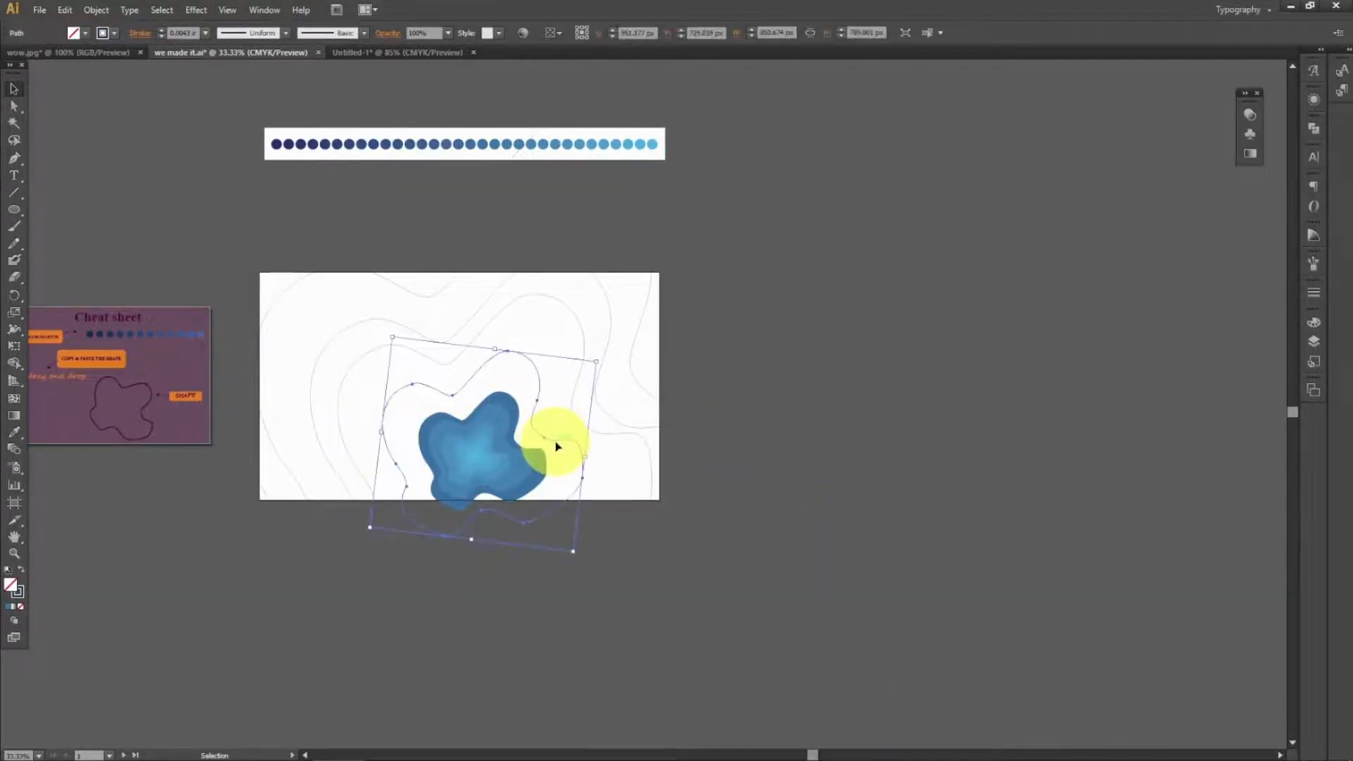
key(i)
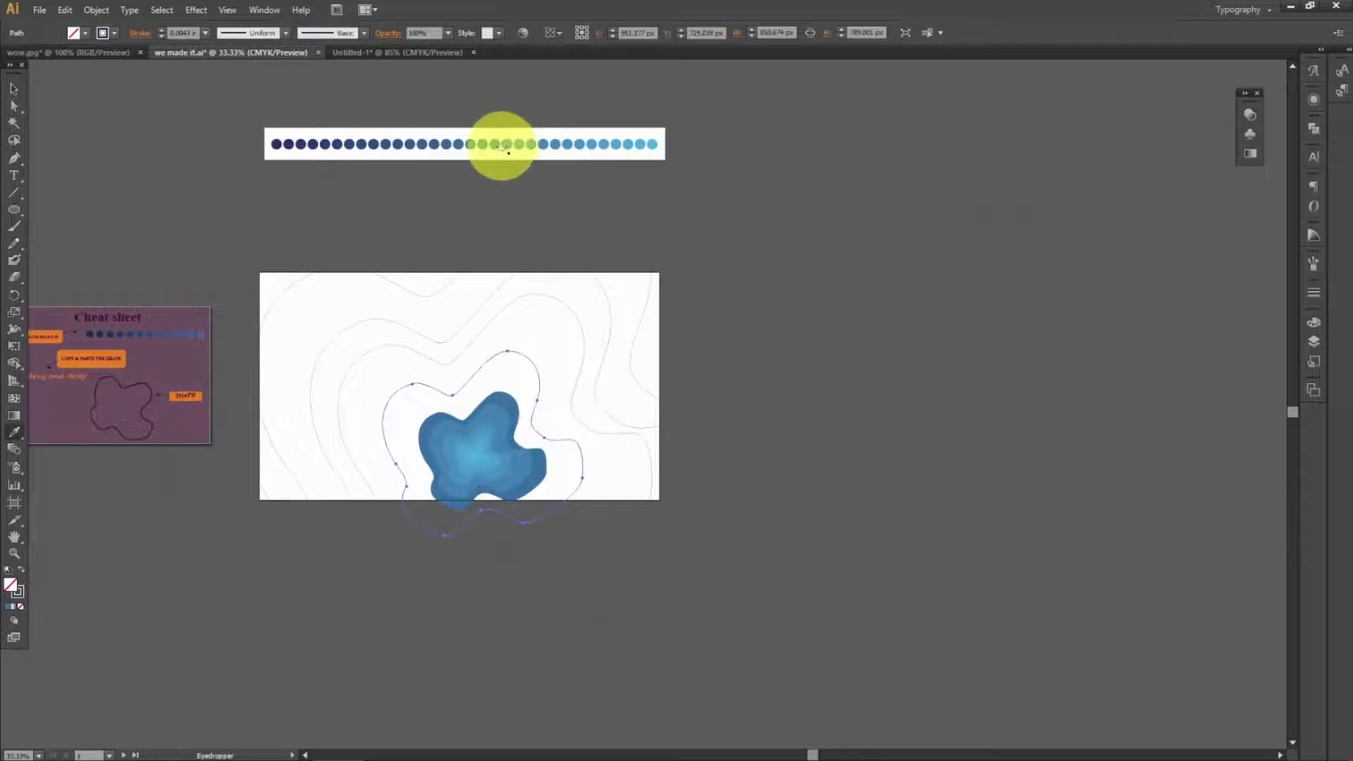
click(512, 142)
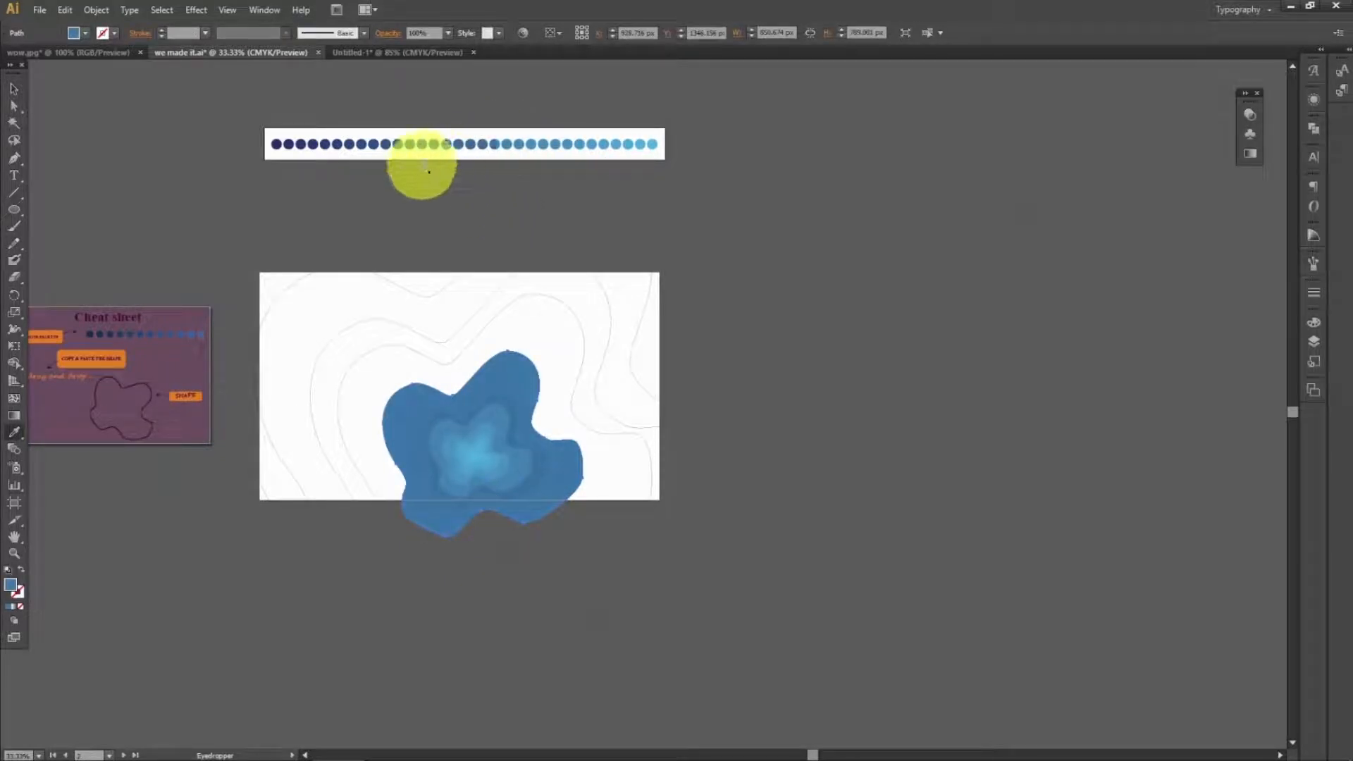
key(v)
- Fill the tenth outline from the centre with the seventeenth-lightest blue of the colour-dot row and send it to the back
click(551, 299)
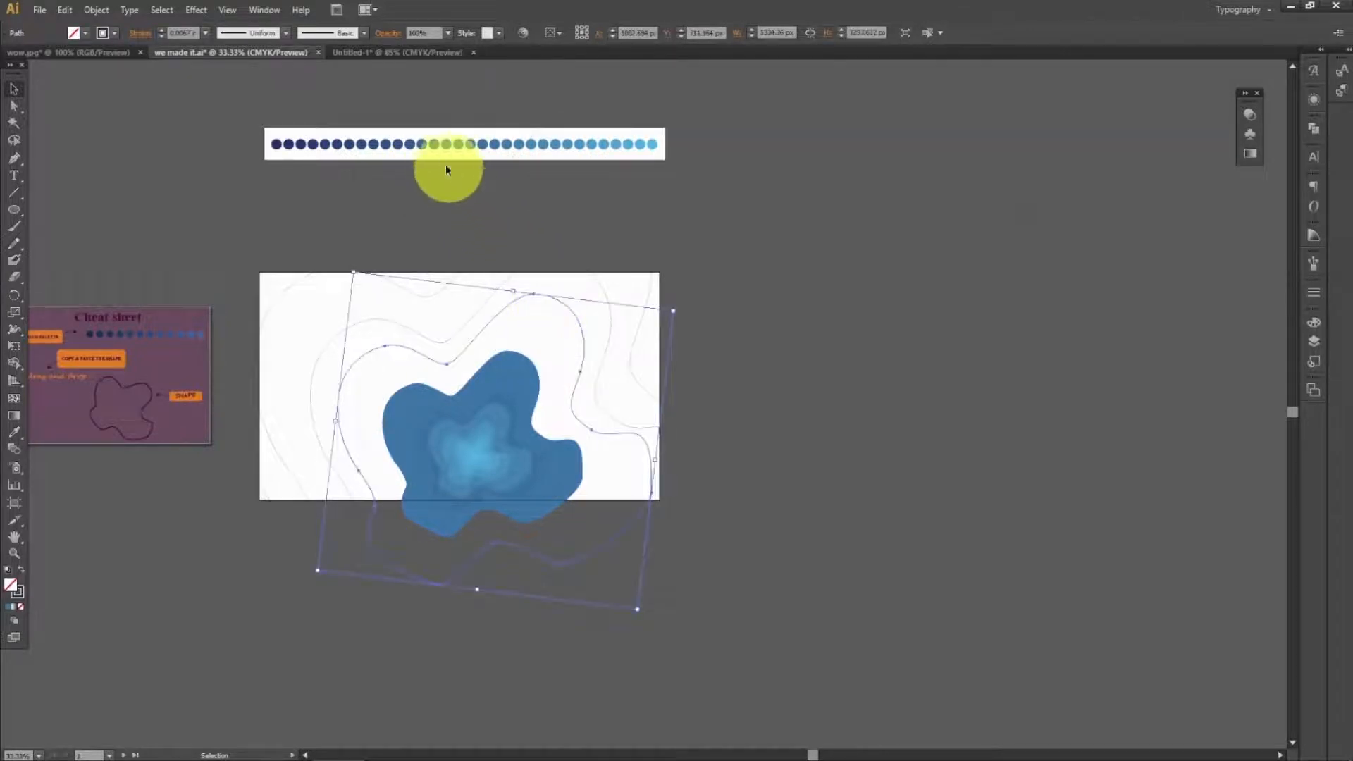
key(i)
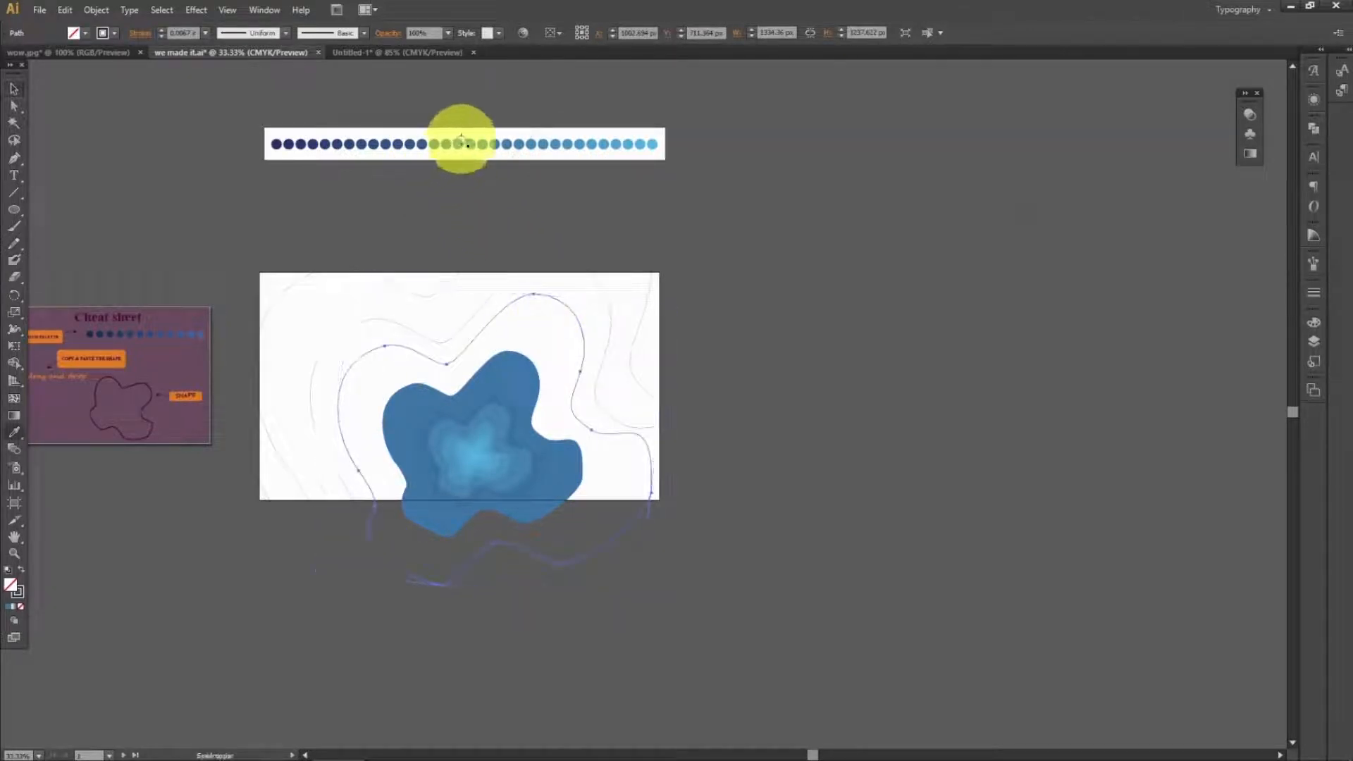
click(459, 141)
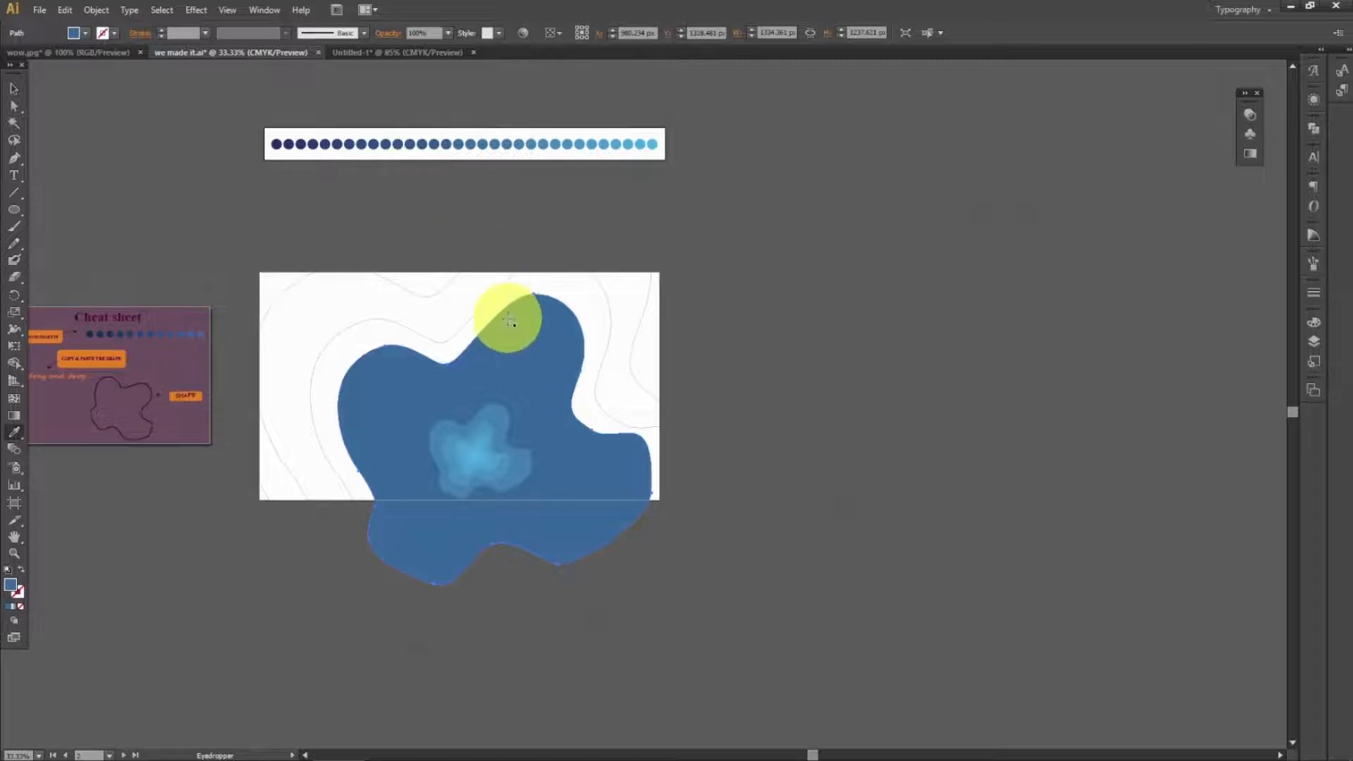
click(14, 89)
right_click(471, 367)
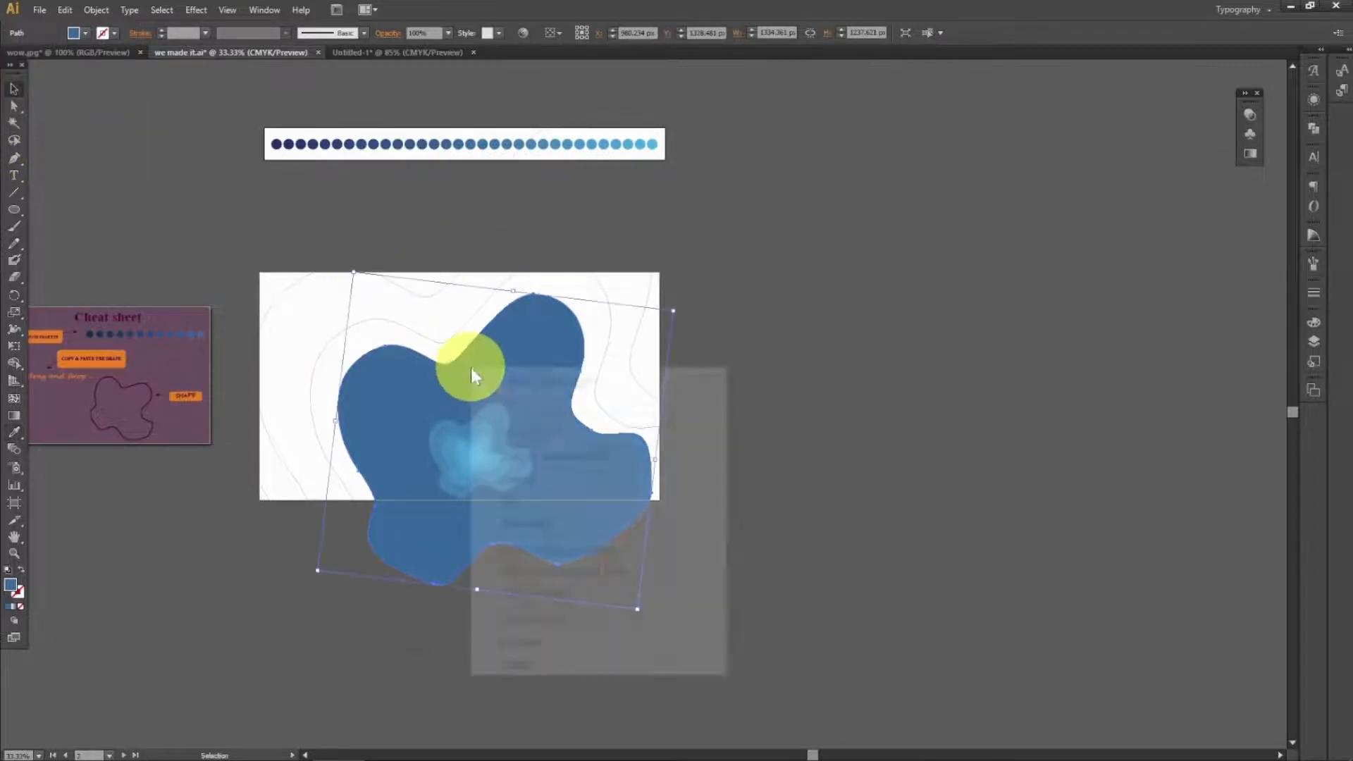
mouse_move(620, 641)
click(779, 708)
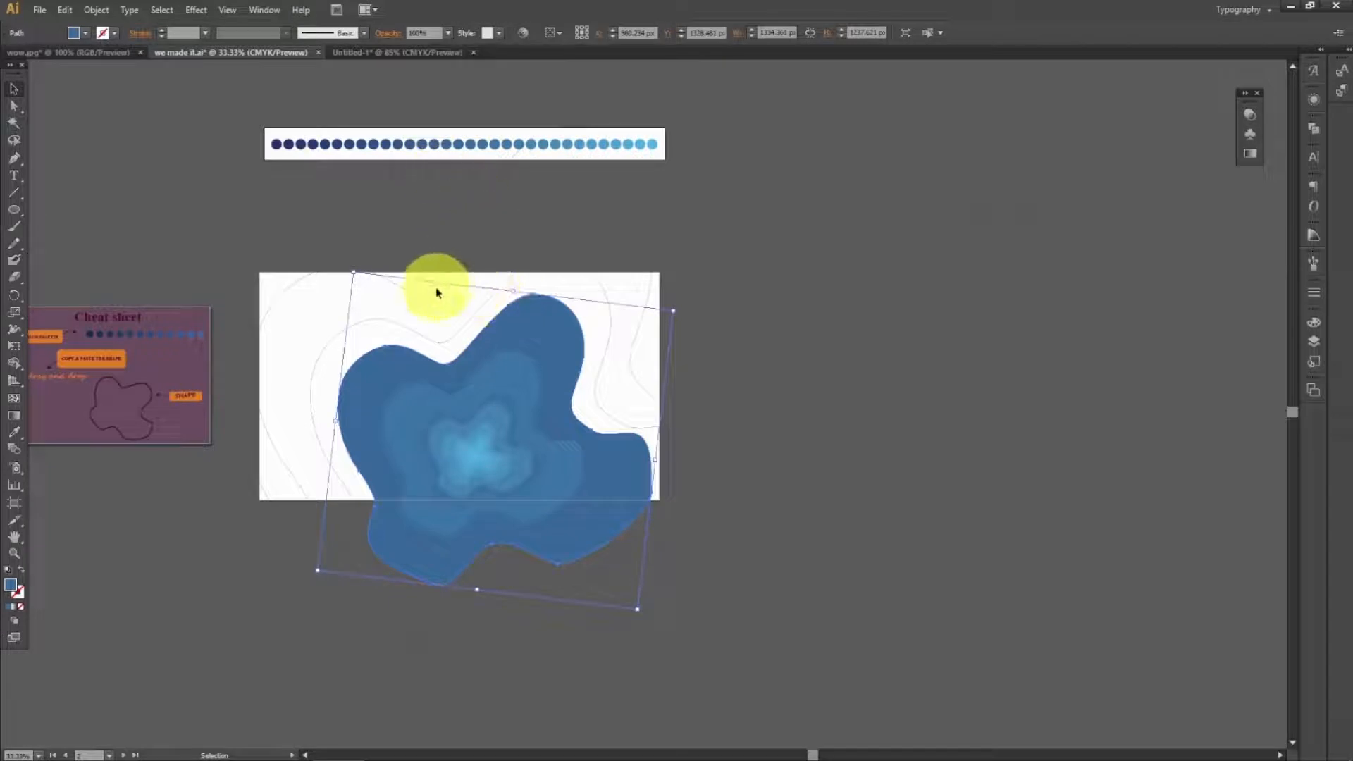
- Fill the eleventh outline from the centre with the nineteenth-lightest blue of the colour-dot row and send it to the back
click(442, 341)
key(i)
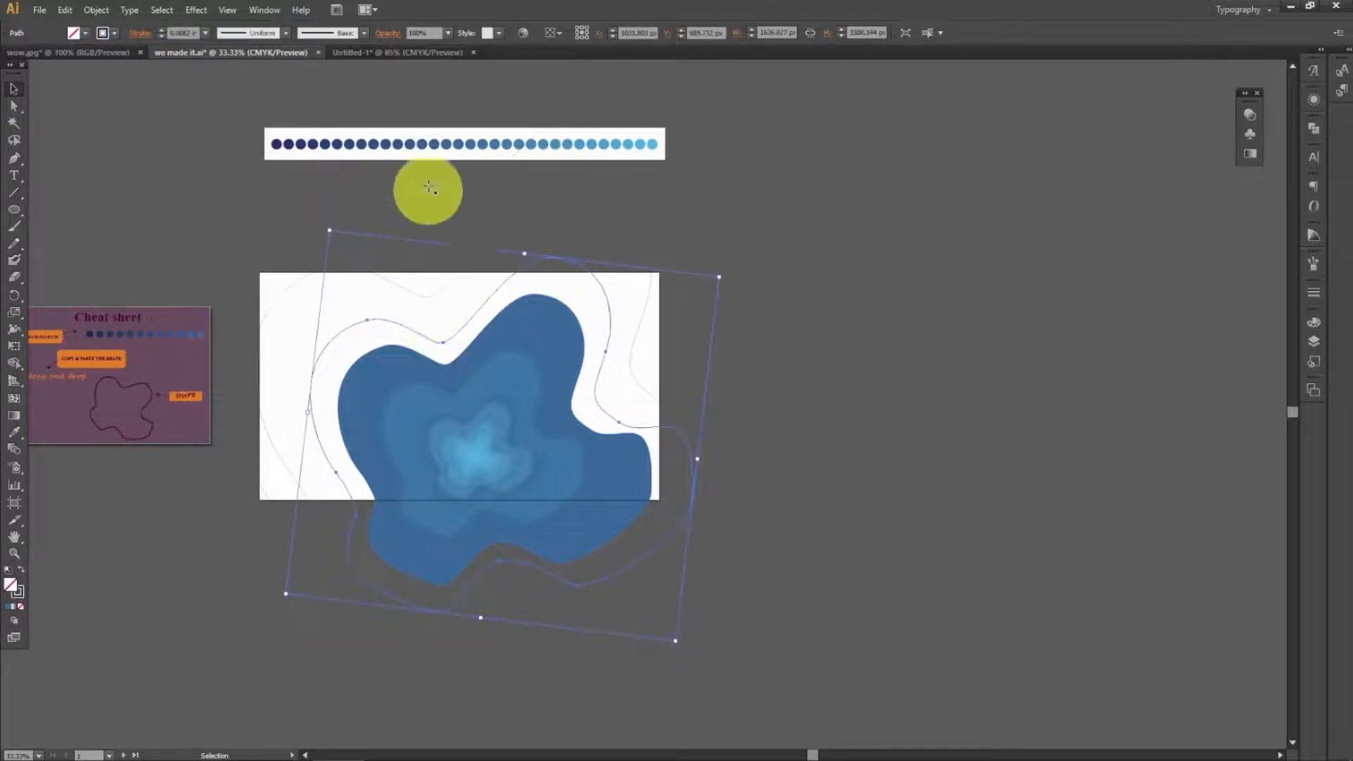
click(434, 148)
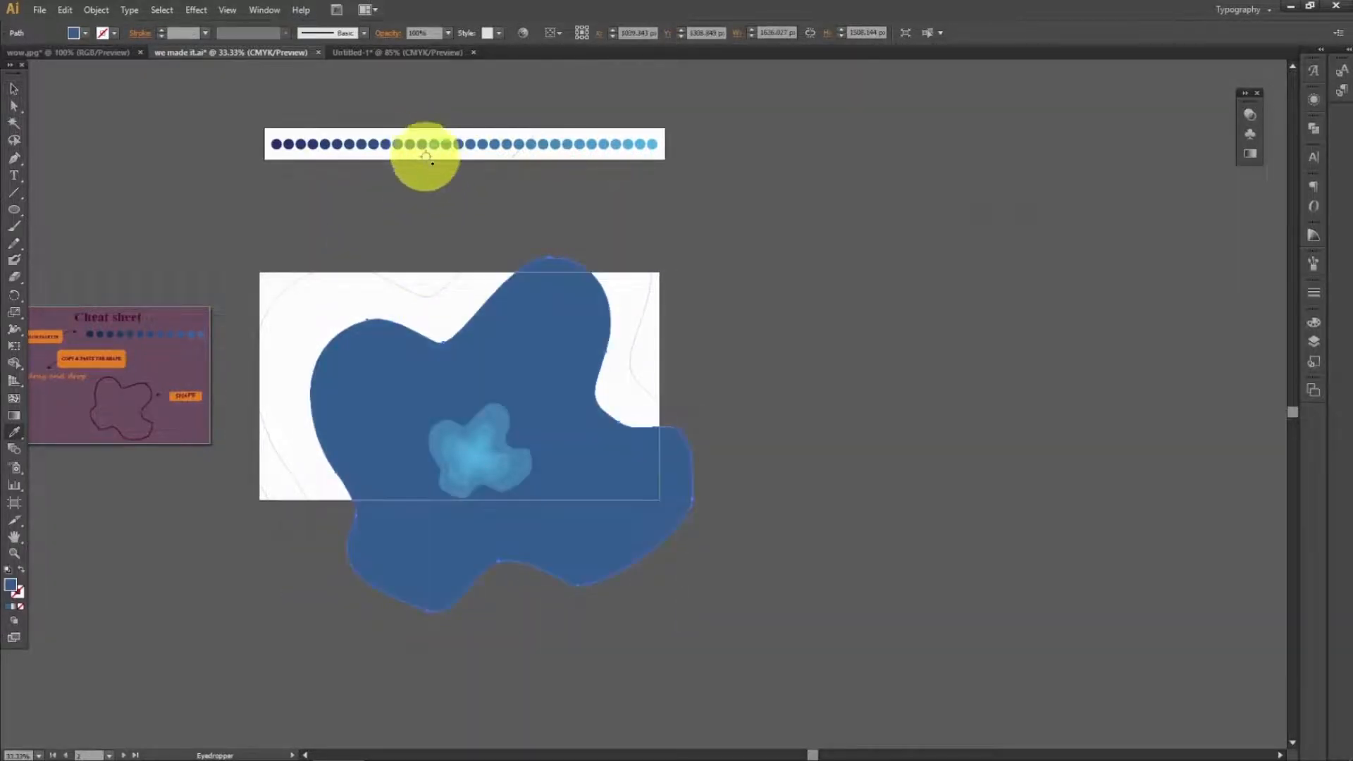
right_click(480, 370)
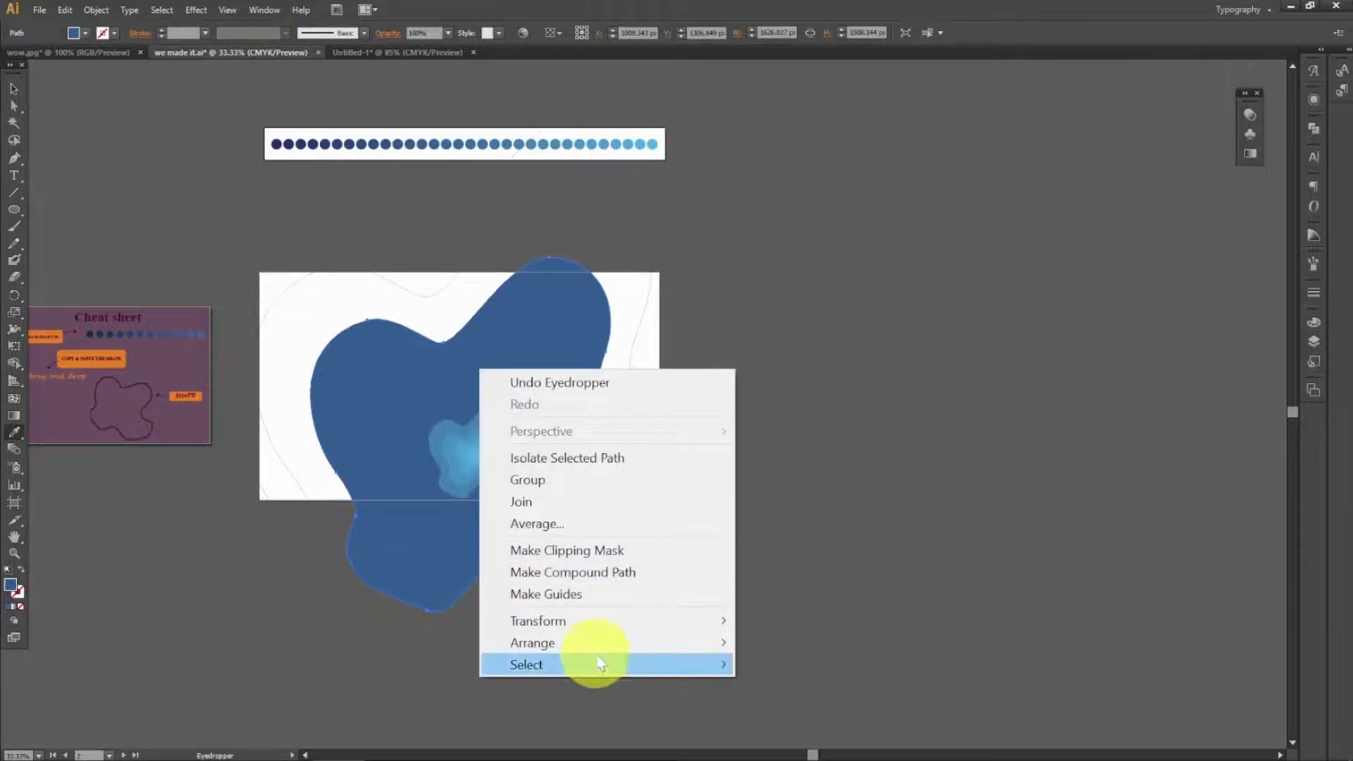
mouse_move(715, 649)
click(767, 706)
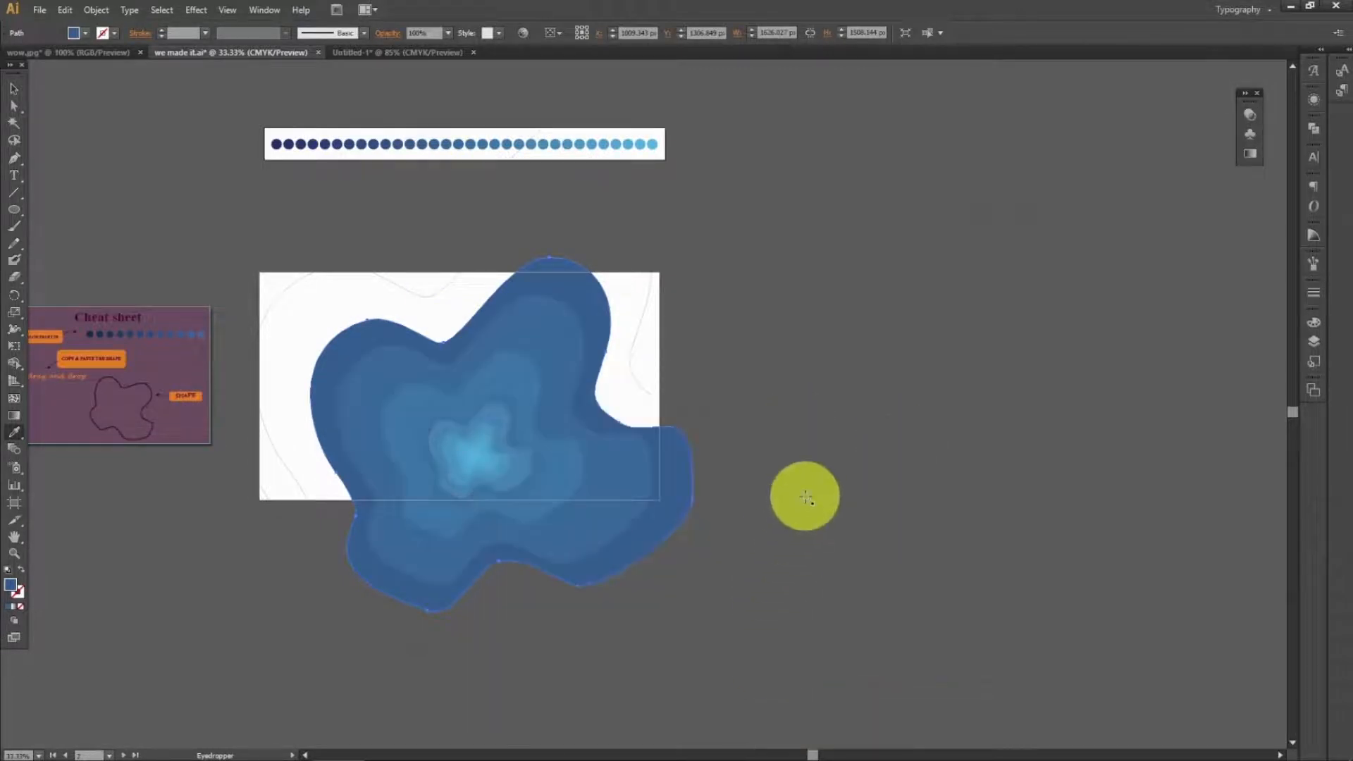
key(v)
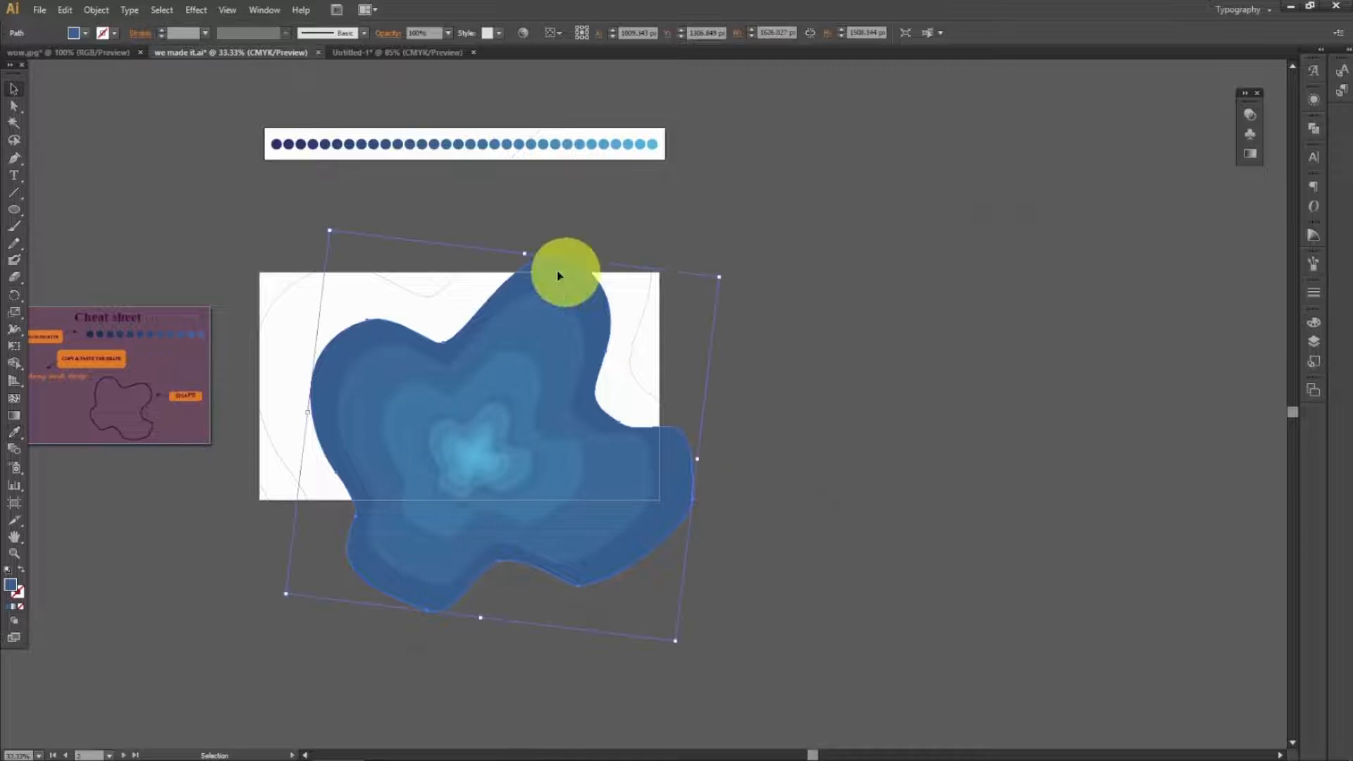
- Fill the large twelfth outline with the same dark blue as the eleventh, sampled from the colour-dot row, and send it to the back
click(443, 282)
key(i)
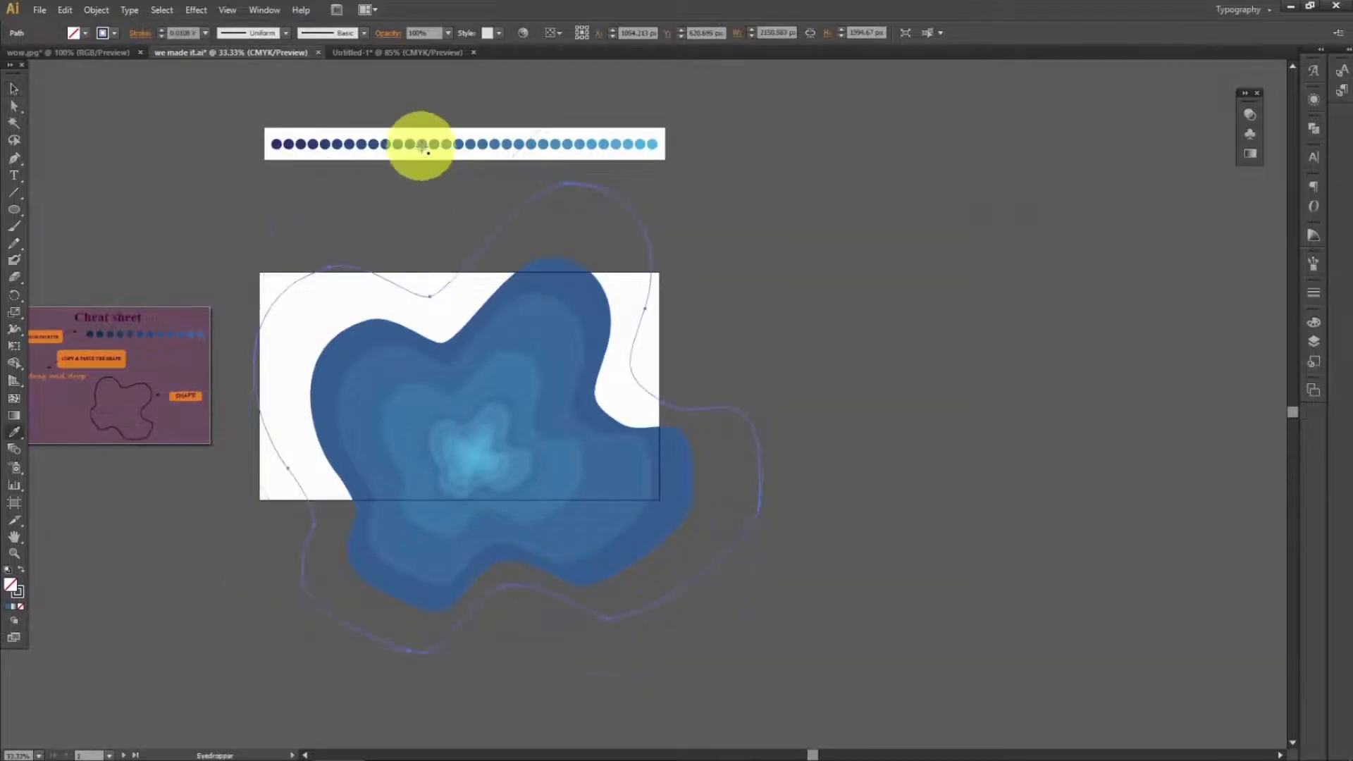
click(432, 147)
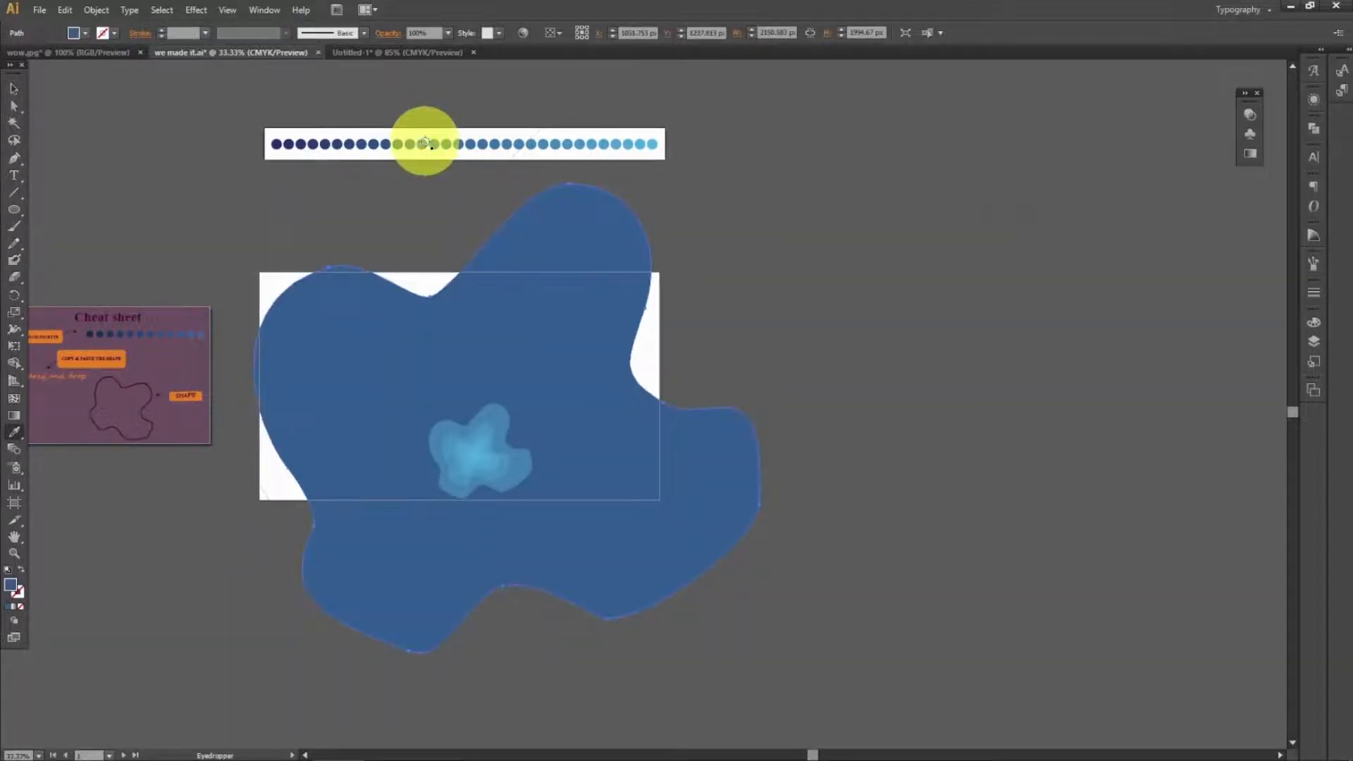
right_click(496, 362)
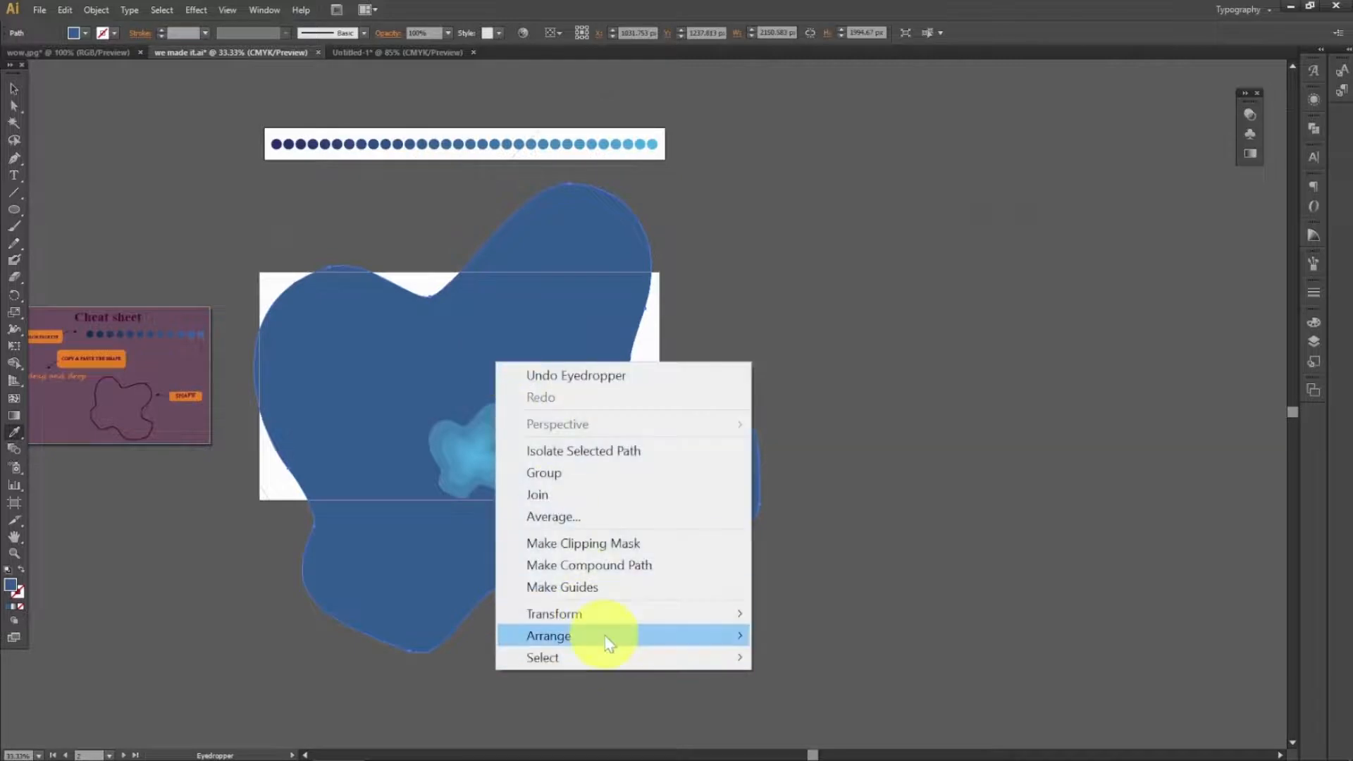
mouse_move(604, 636)
click(795, 701)
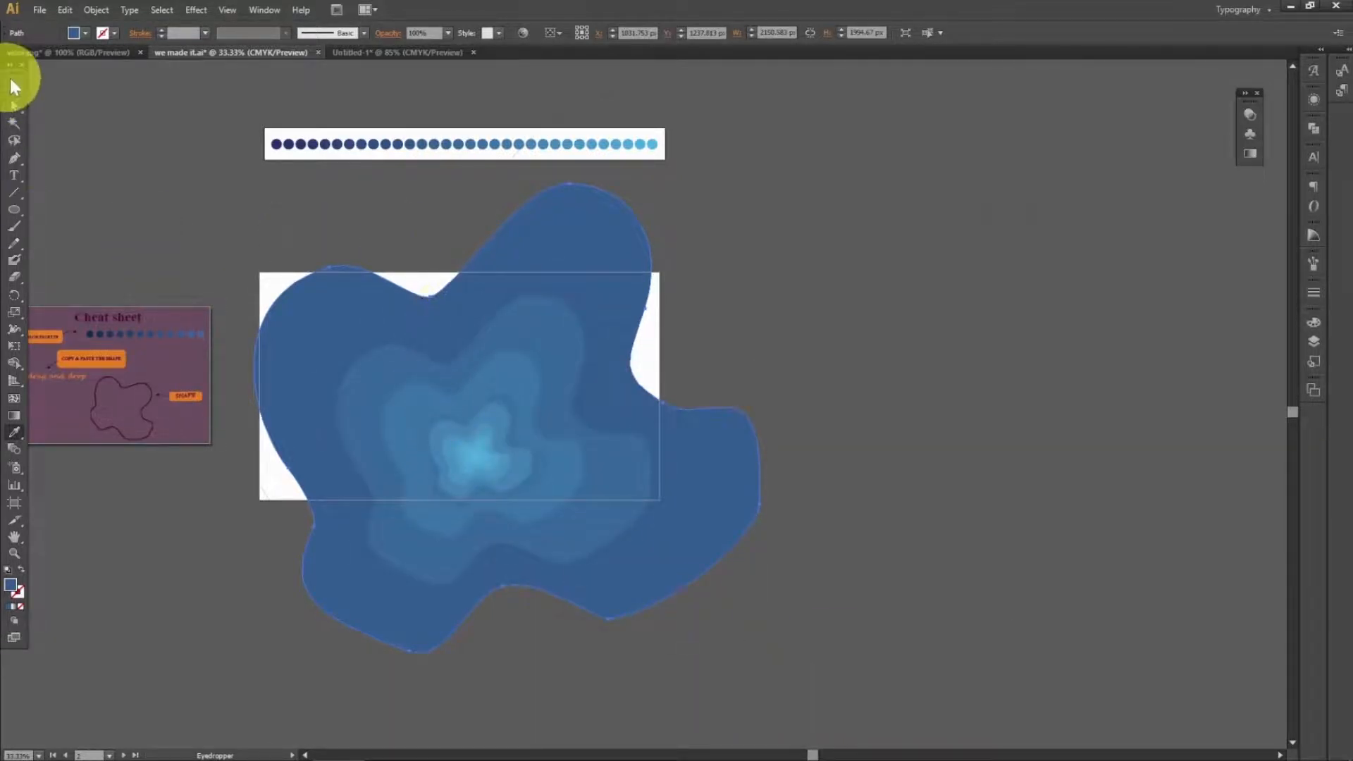
click(484, 311)
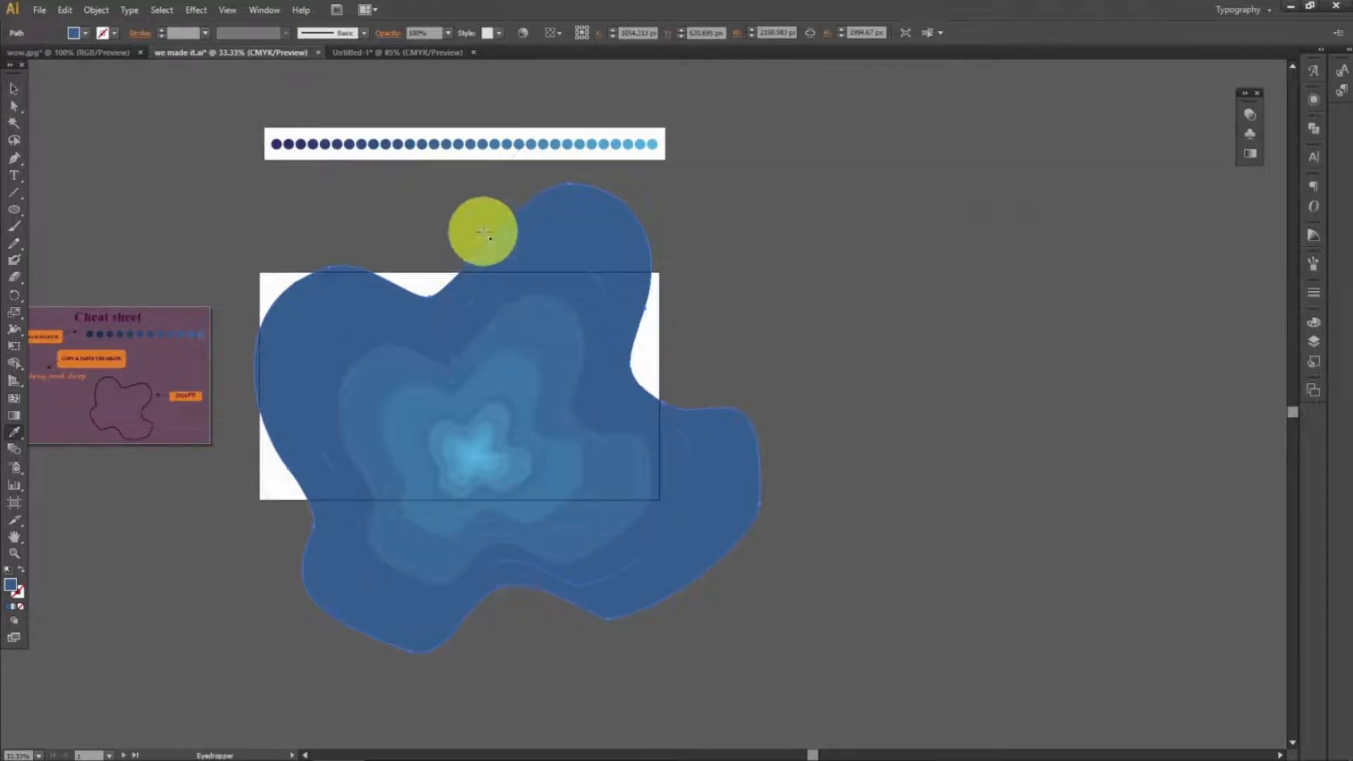
key(v)
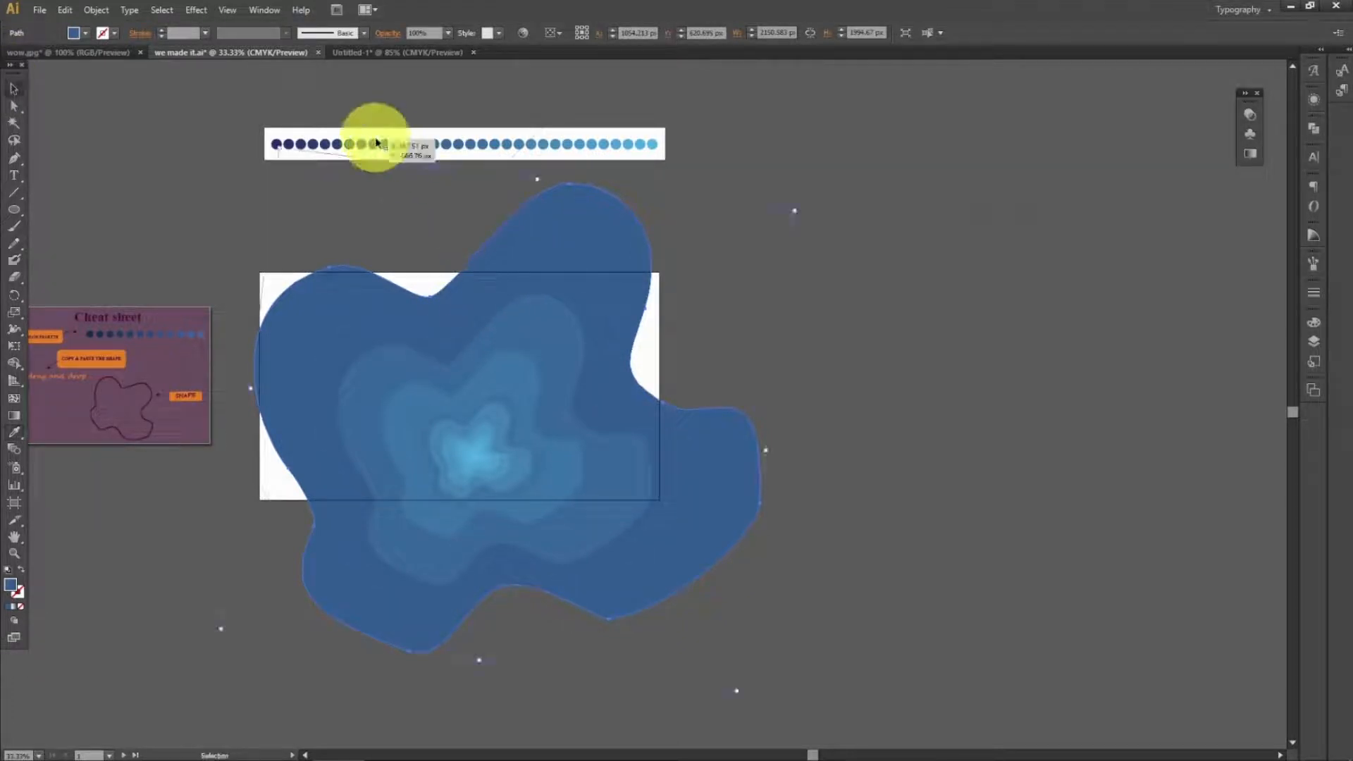
- Refill the large twelfth outline with a darker blue sampled from the colour-dot row
key(i)
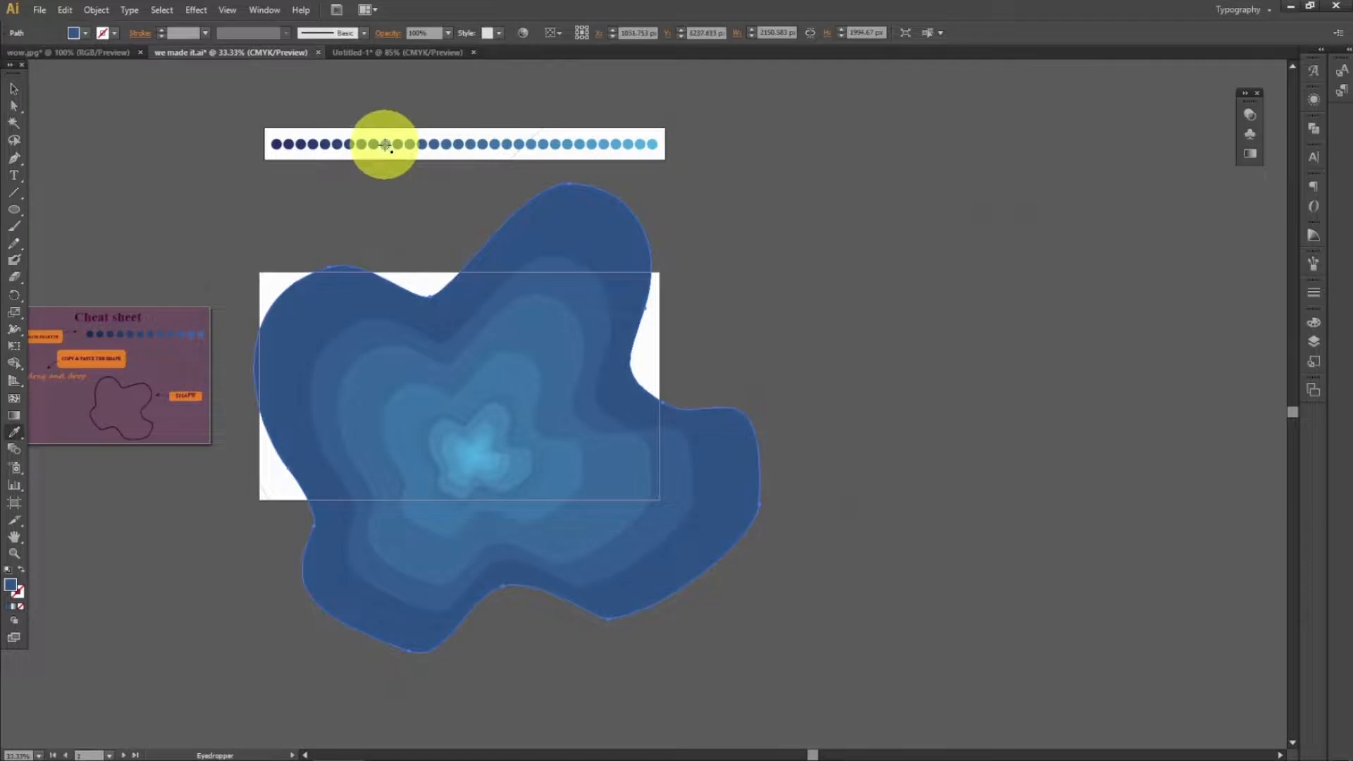
click(13, 89)
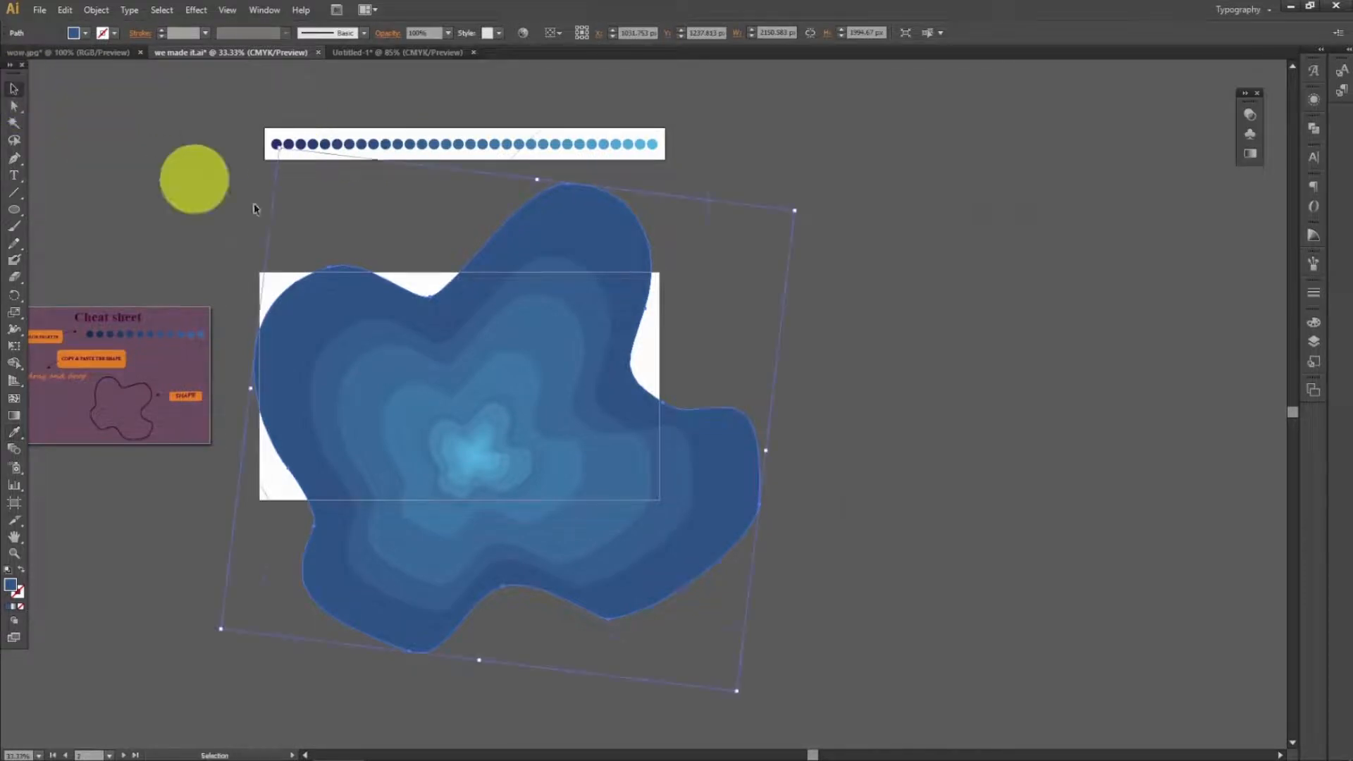
- Fill the outermost thirteenth outline with a dark blue sampled from the colour-dot row and send it to the back
click(424, 238)
key(i)
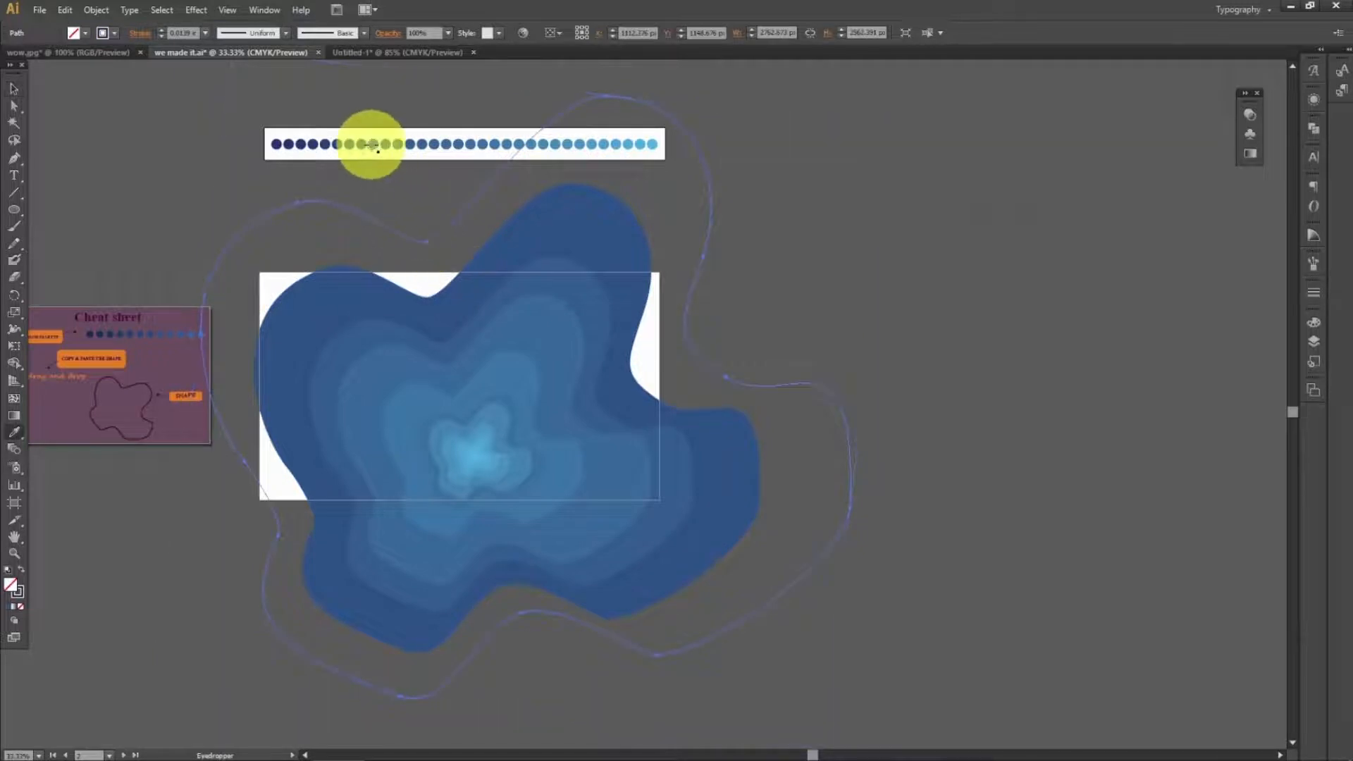
click(378, 143)
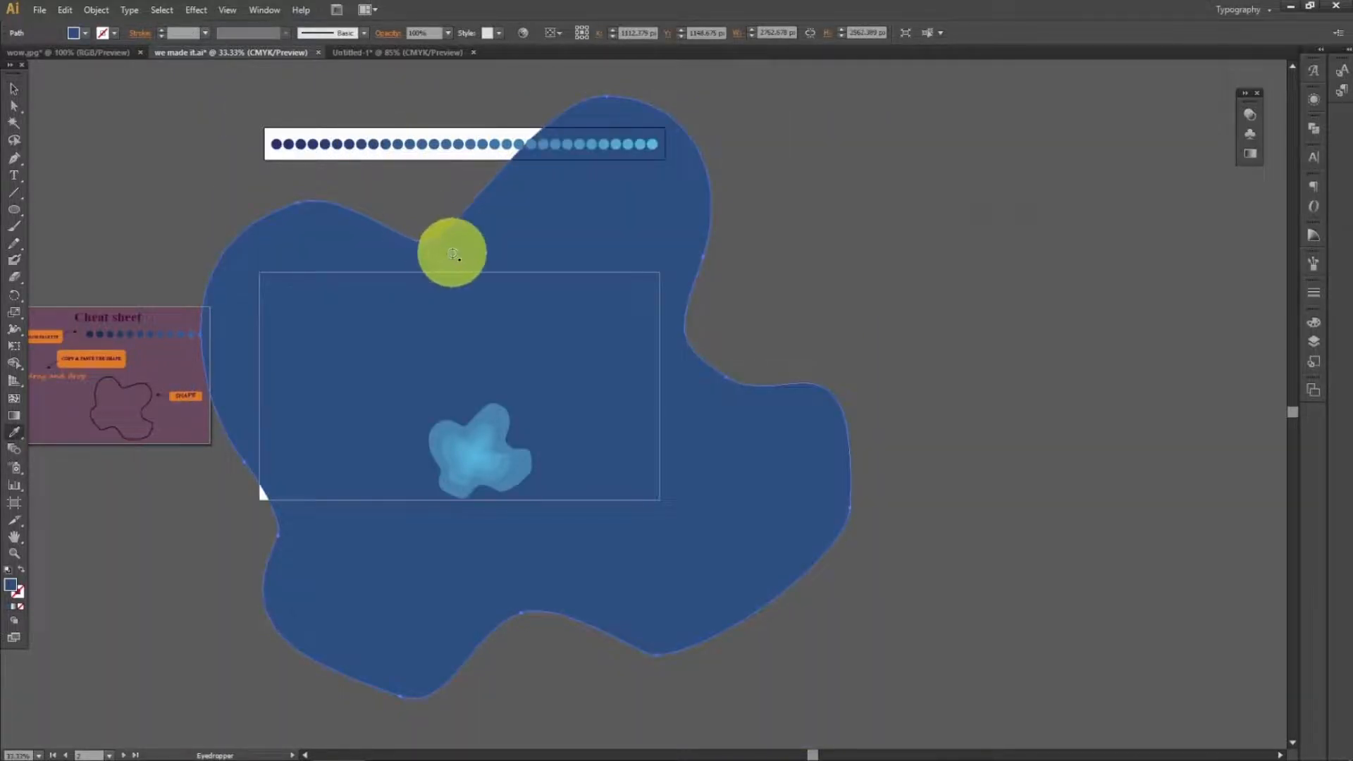
right_click(451, 251)
mouse_move(573, 530)
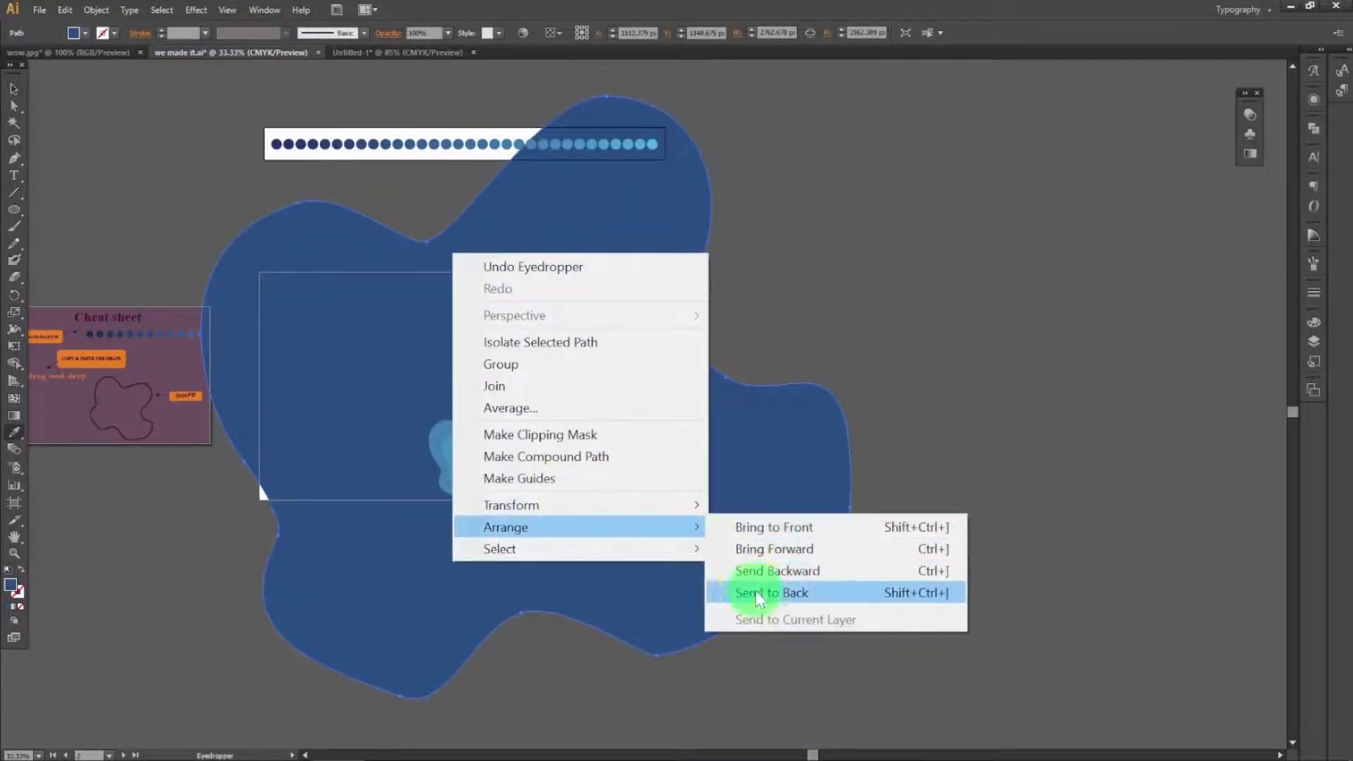
click(757, 592)
click(10, 92)
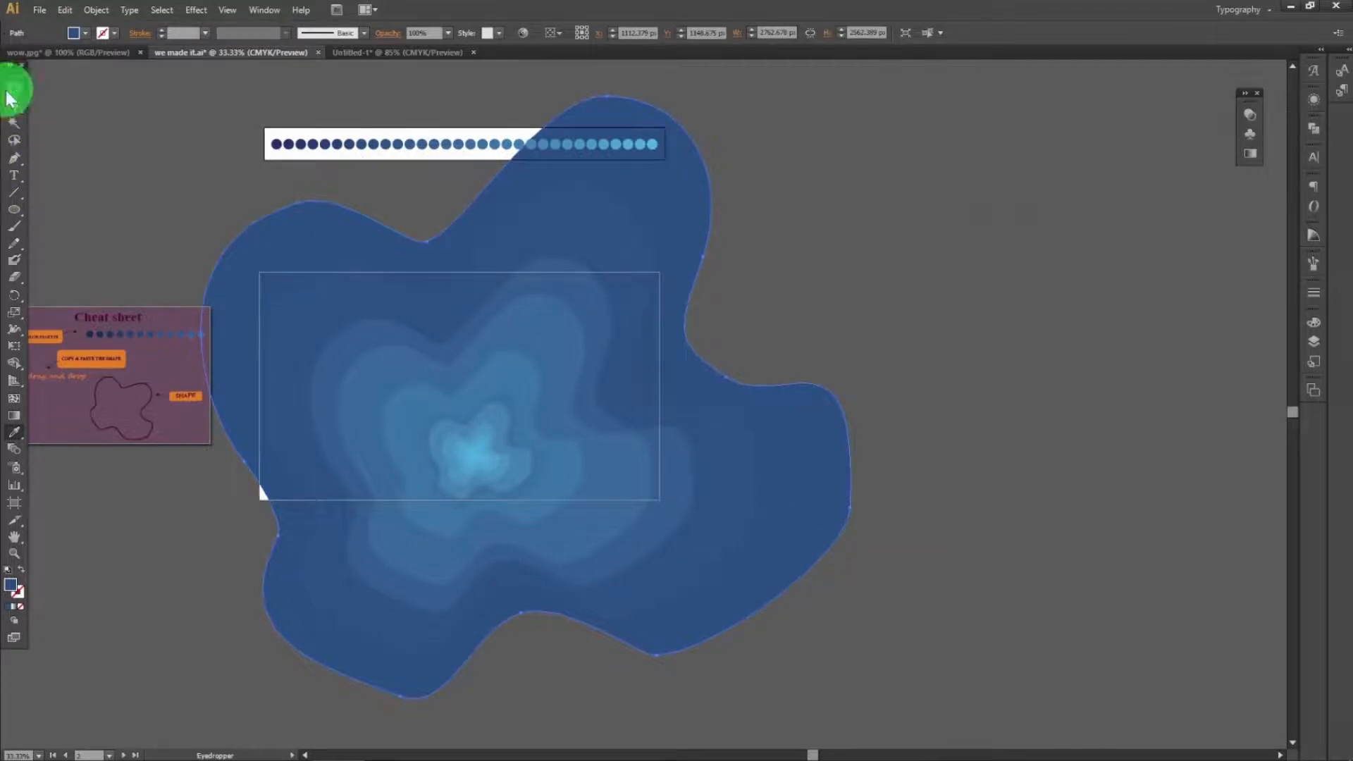
click(966, 197)
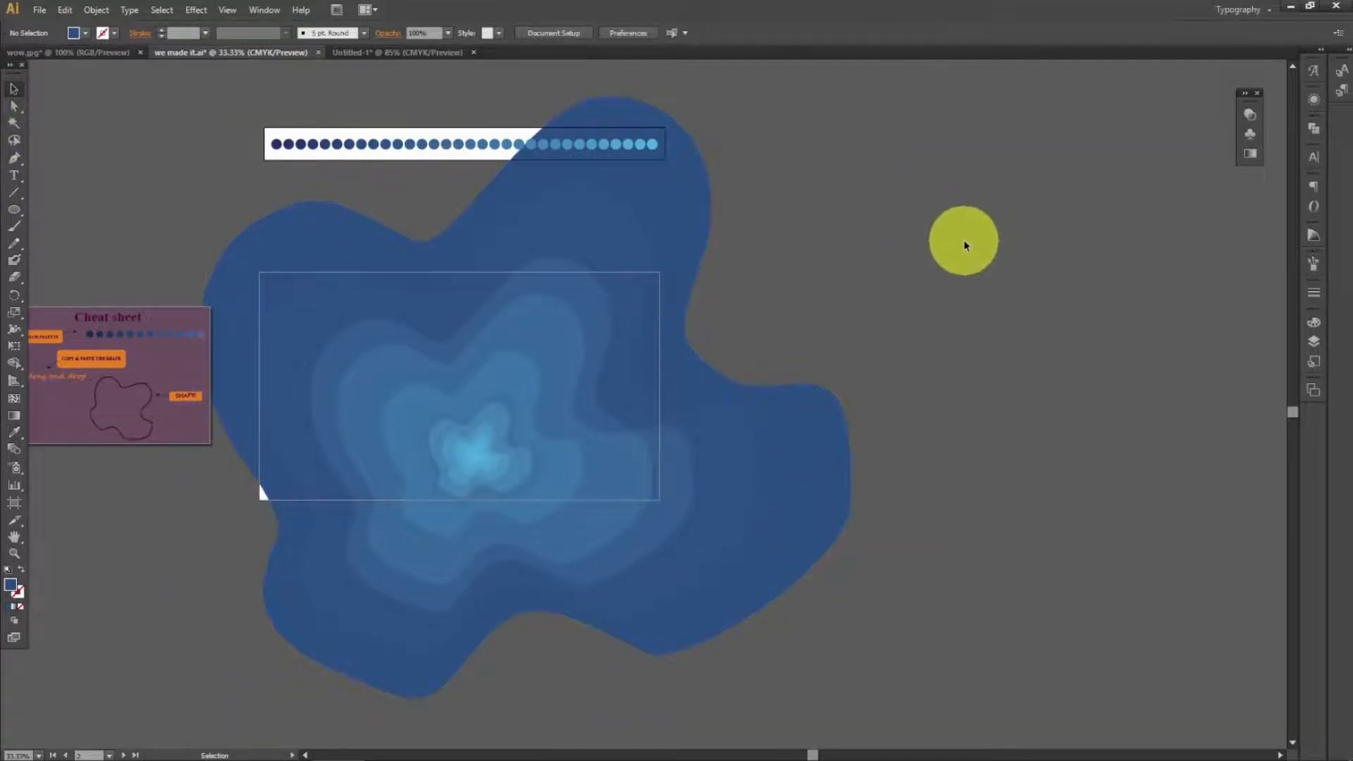
drag(926, 277, 532, 553)
click(358, 625)
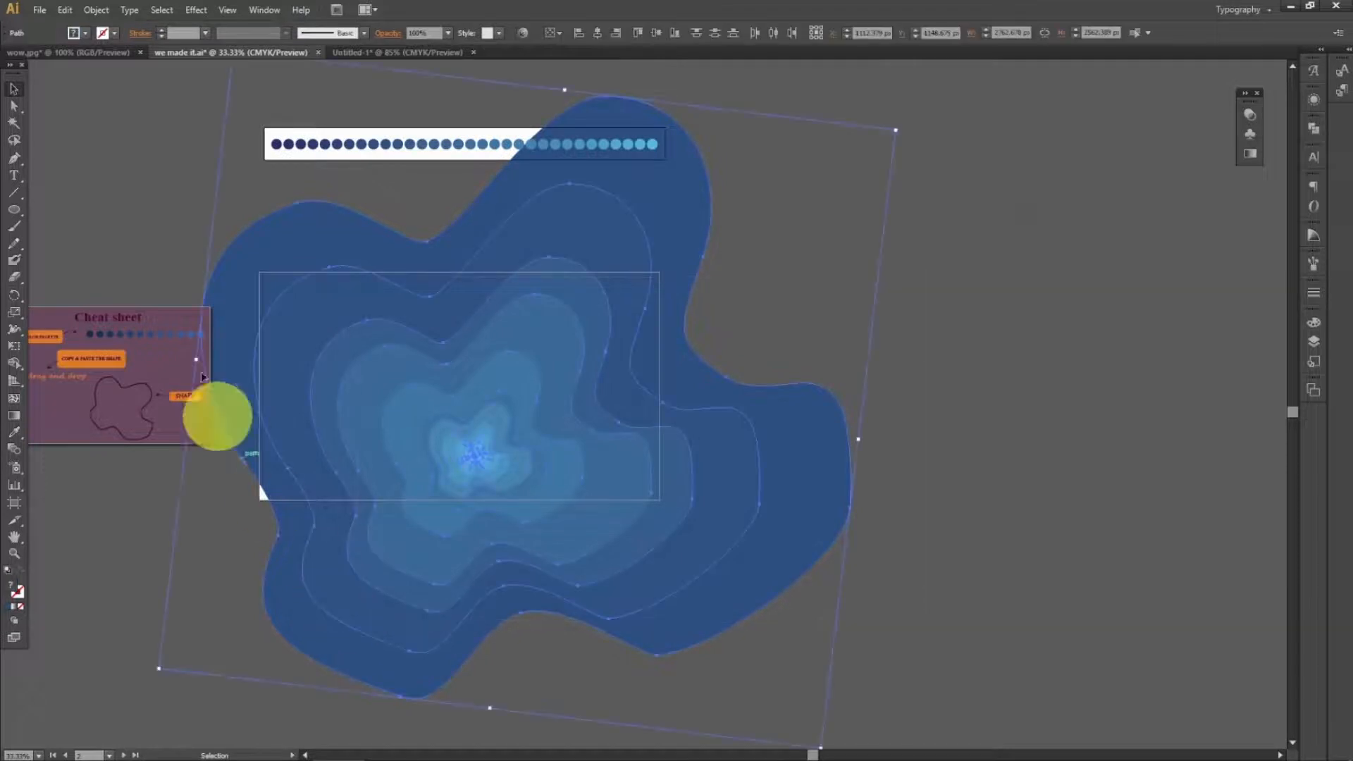
click(921, 181)
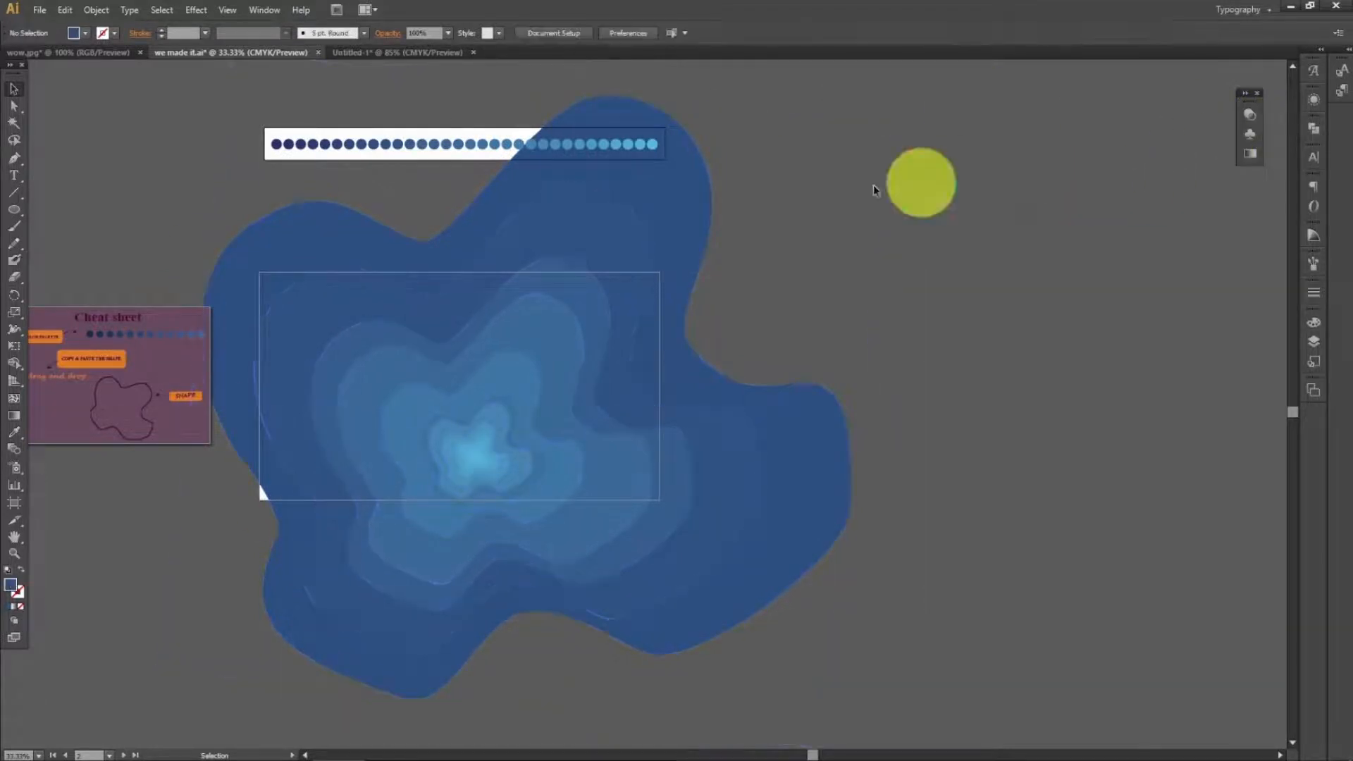
- Create a new 1000 by 1000 px CMYK document with one artboard
click(40, 10)
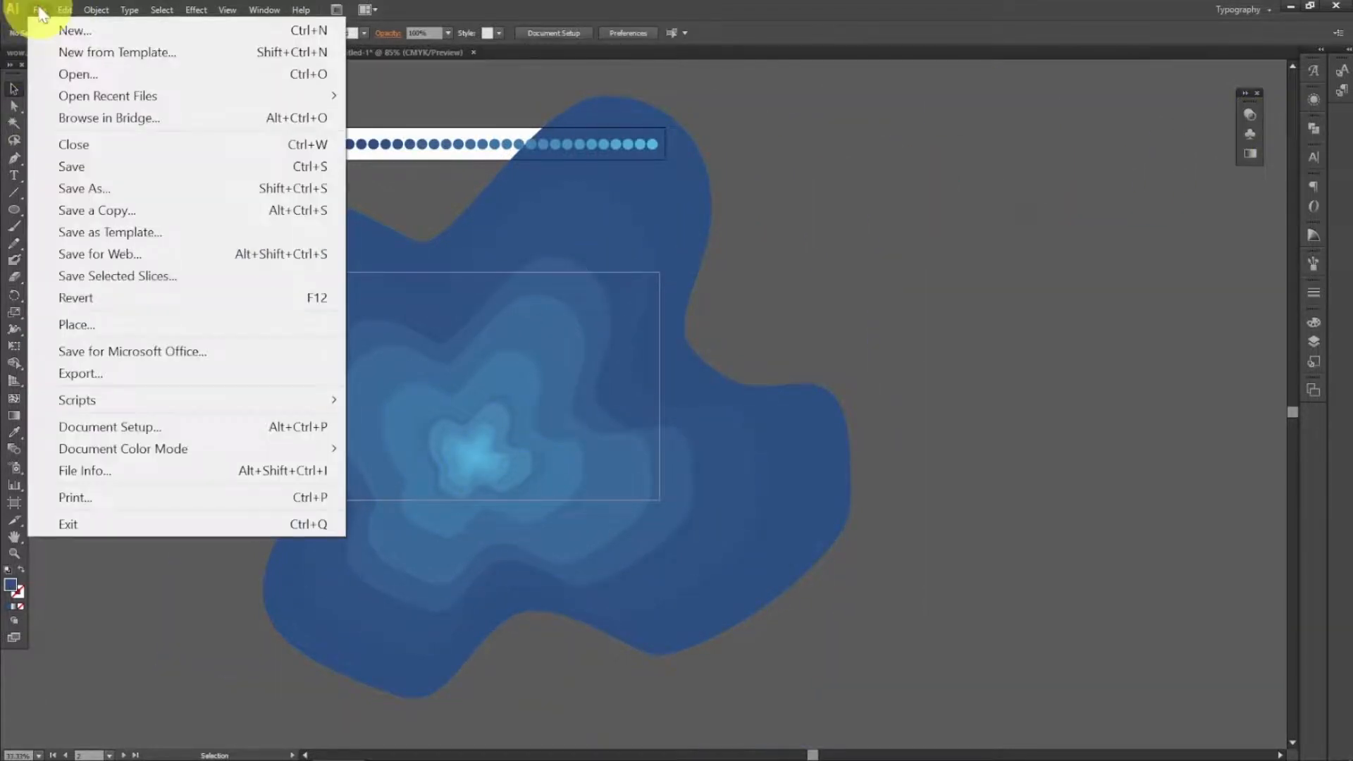
click(71, 31)
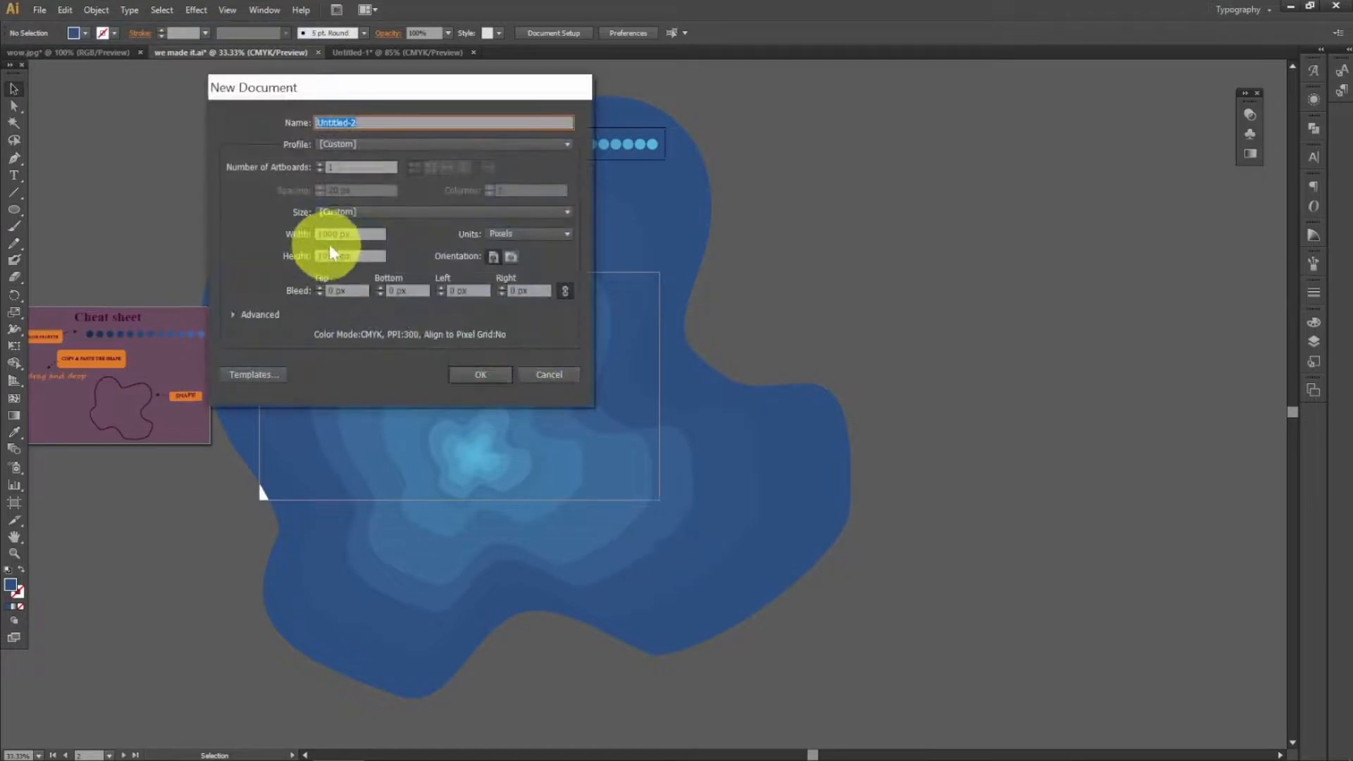
click(494, 377)
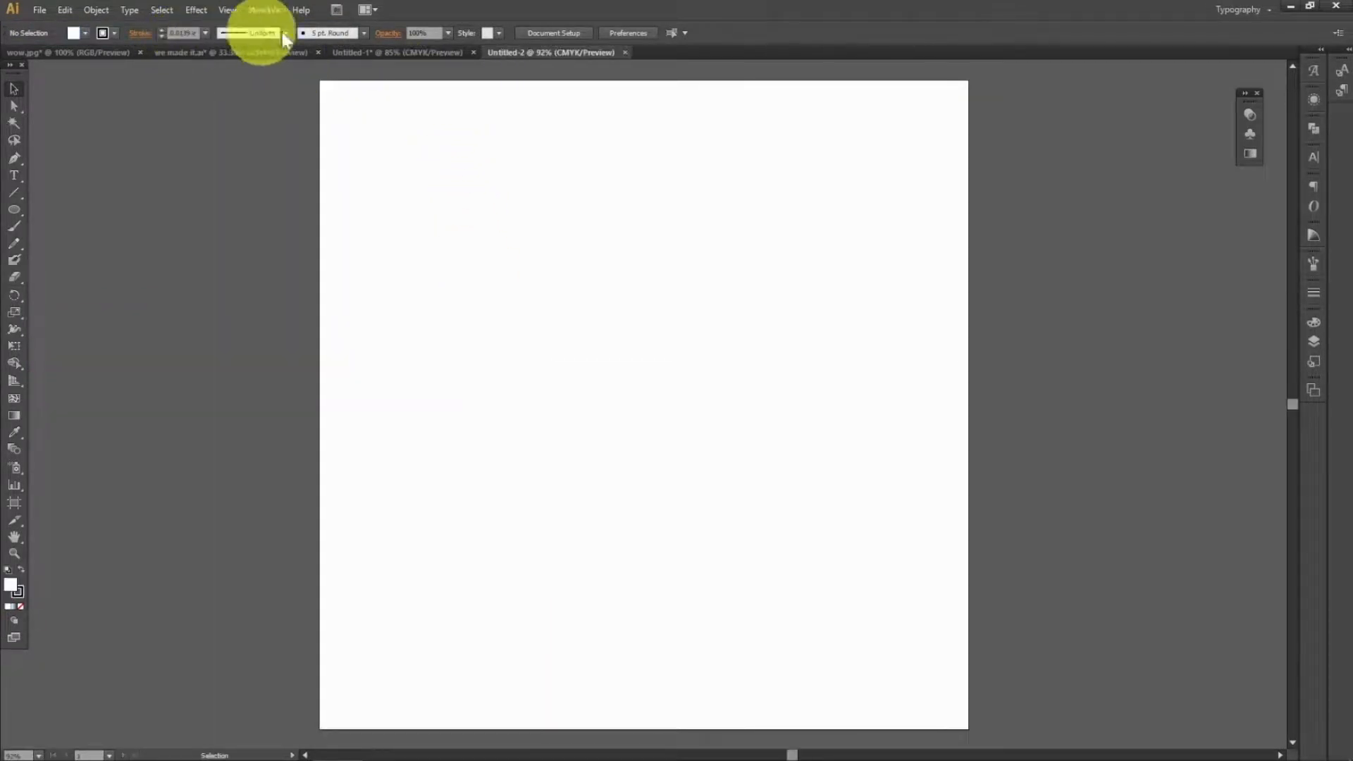
- Resize the new document's artboard to a landscape format of about 1275 by 754 px
click(16, 503)
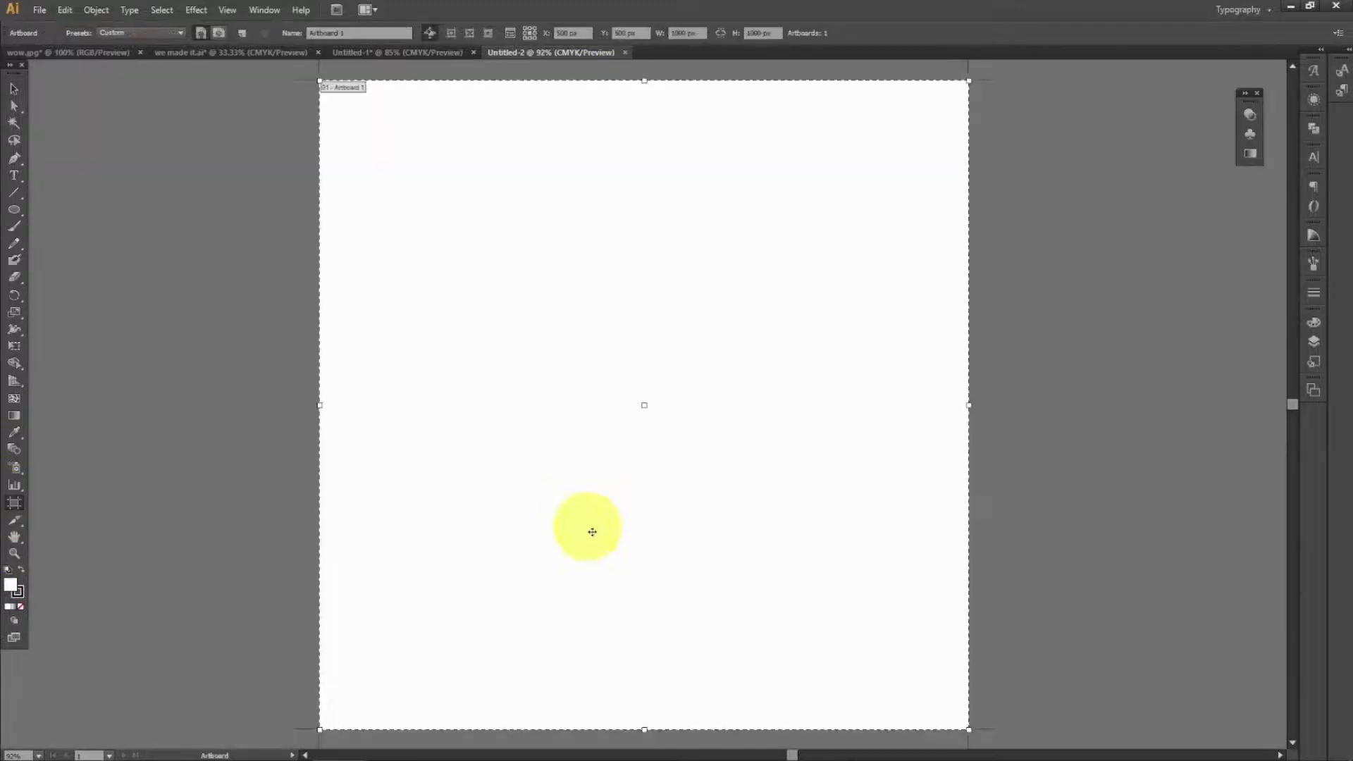
drag(643, 730, 660, 569)
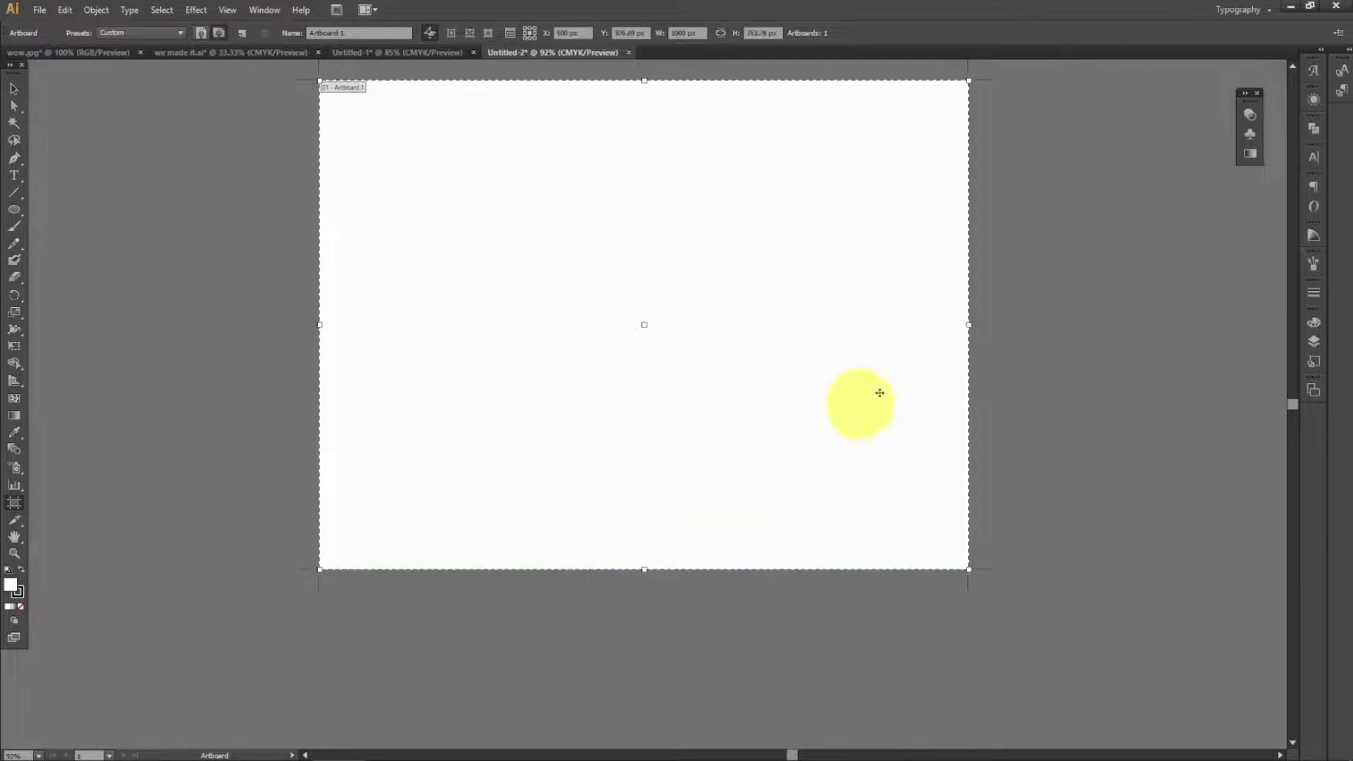
drag(969, 324, 1278, 324)
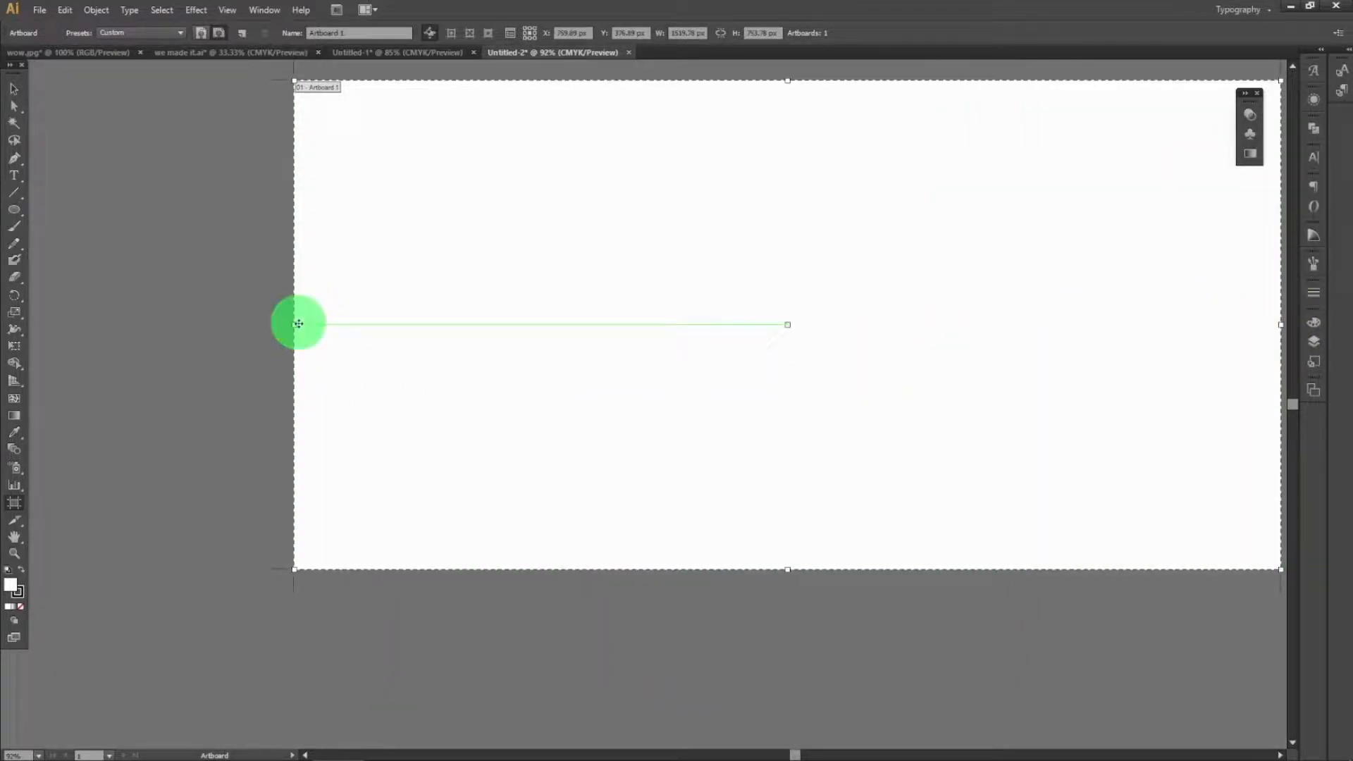
drag(1278, 325, 1122, 324)
scroll(586, 297, up, 3)
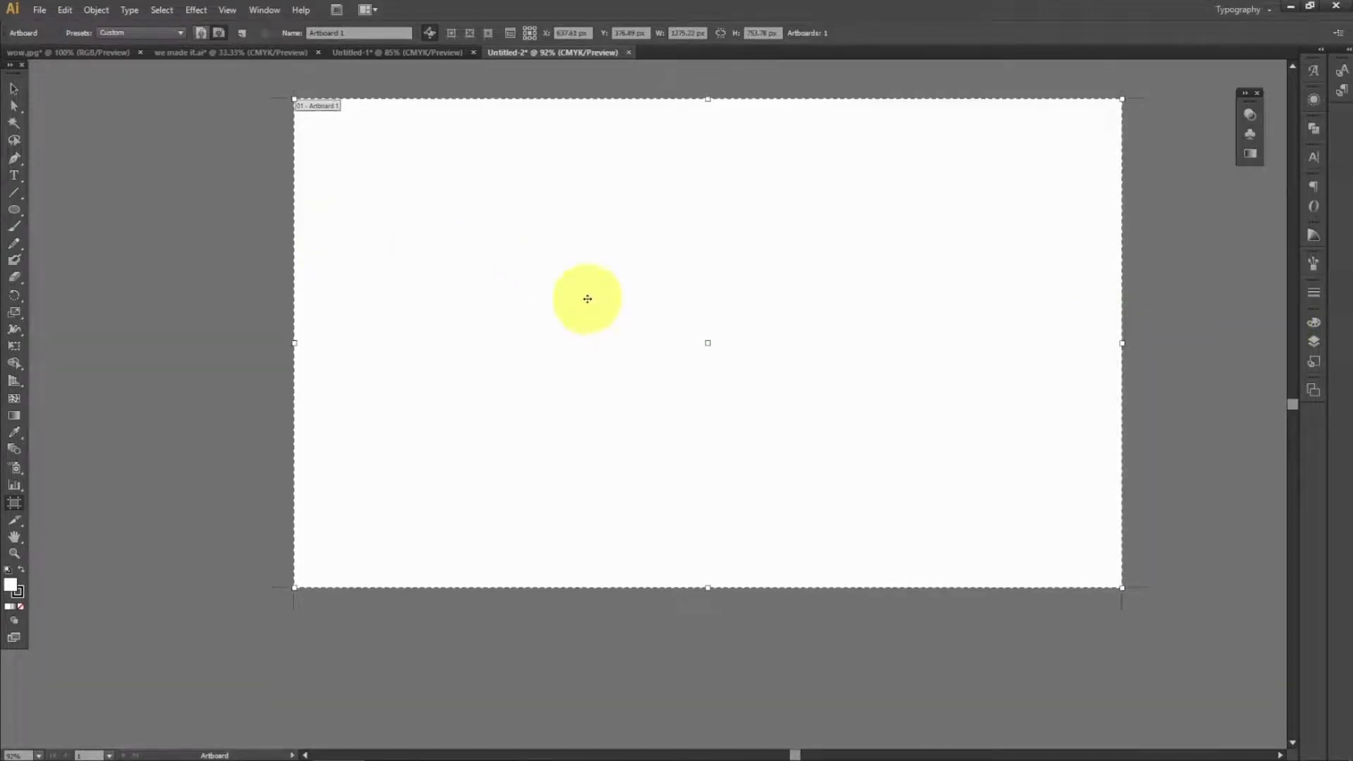
- Copy the layered dark blue shapes from Untitled-1 into Untitled-2, one large set over the artboard and one smaller set beside it
click(409, 50)
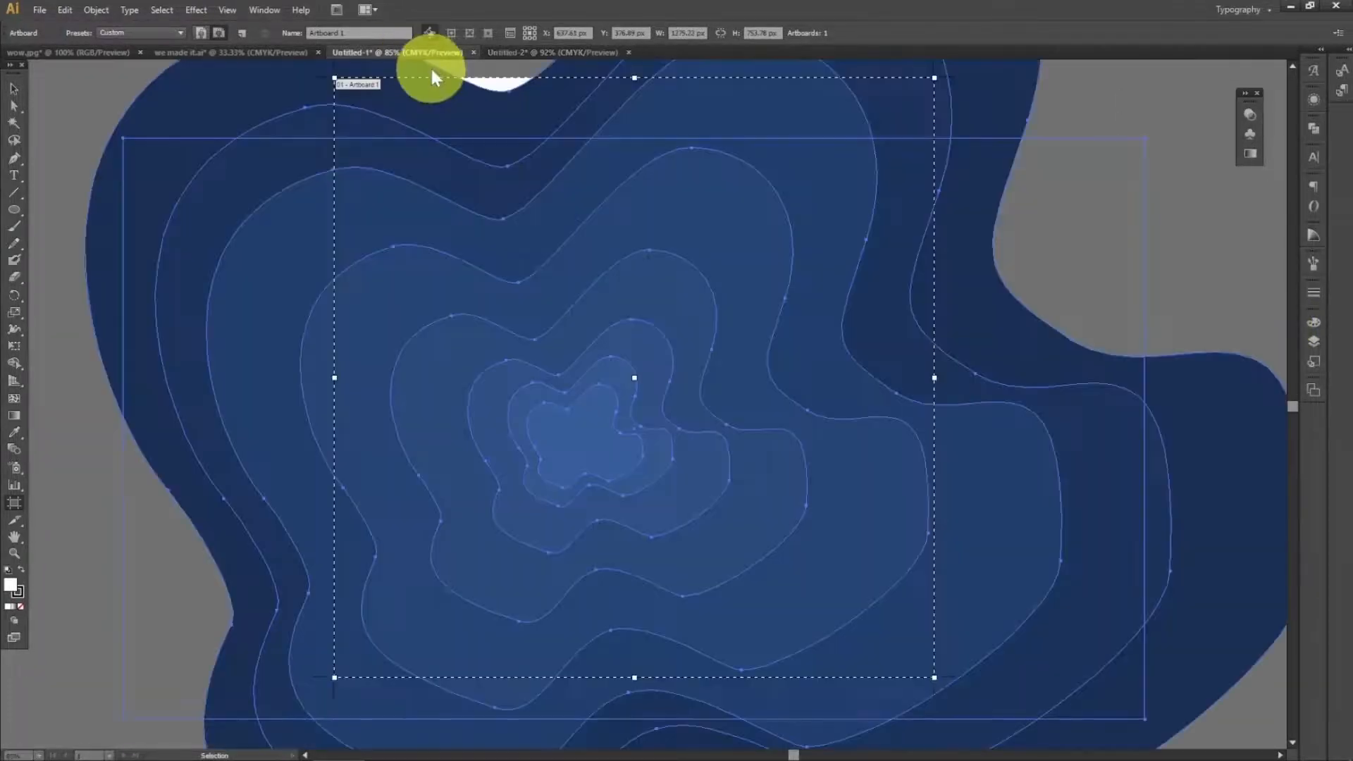
click(14, 88)
click(185, 103)
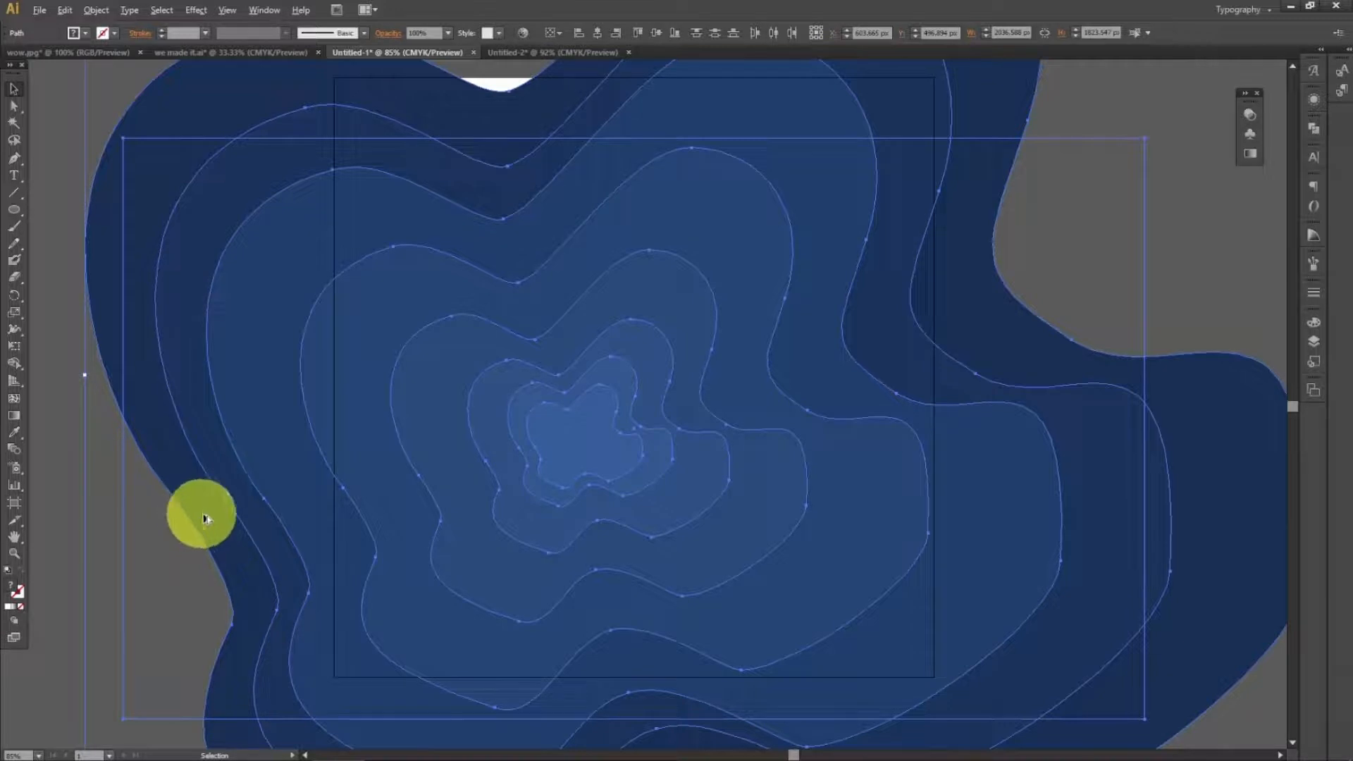
drag(306, 487, 272, 492)
drag(1055, 408, 189, 479)
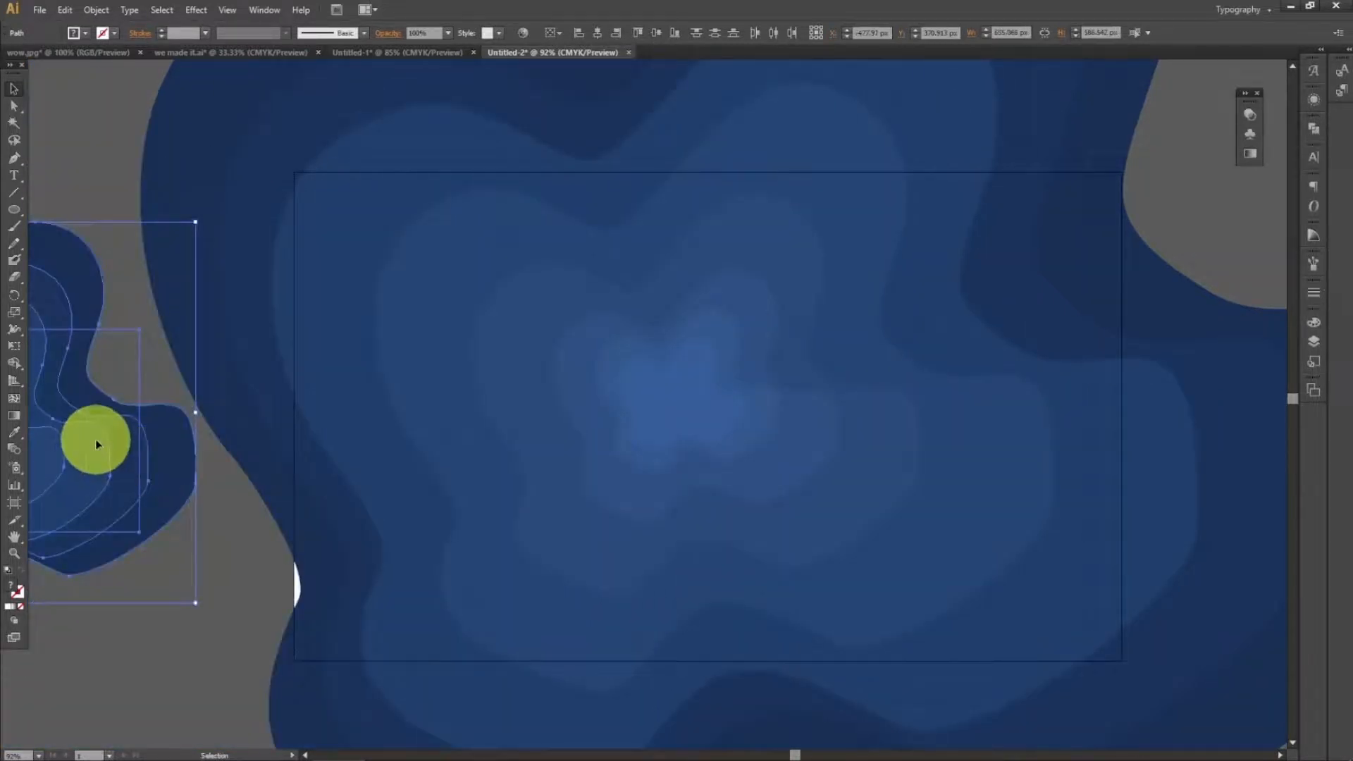
- Scale the smaller set of shapes down to about 188 by 168 px at the artboard's centre and delete its unfilled rectangle
drag(97, 444, 778, 420)
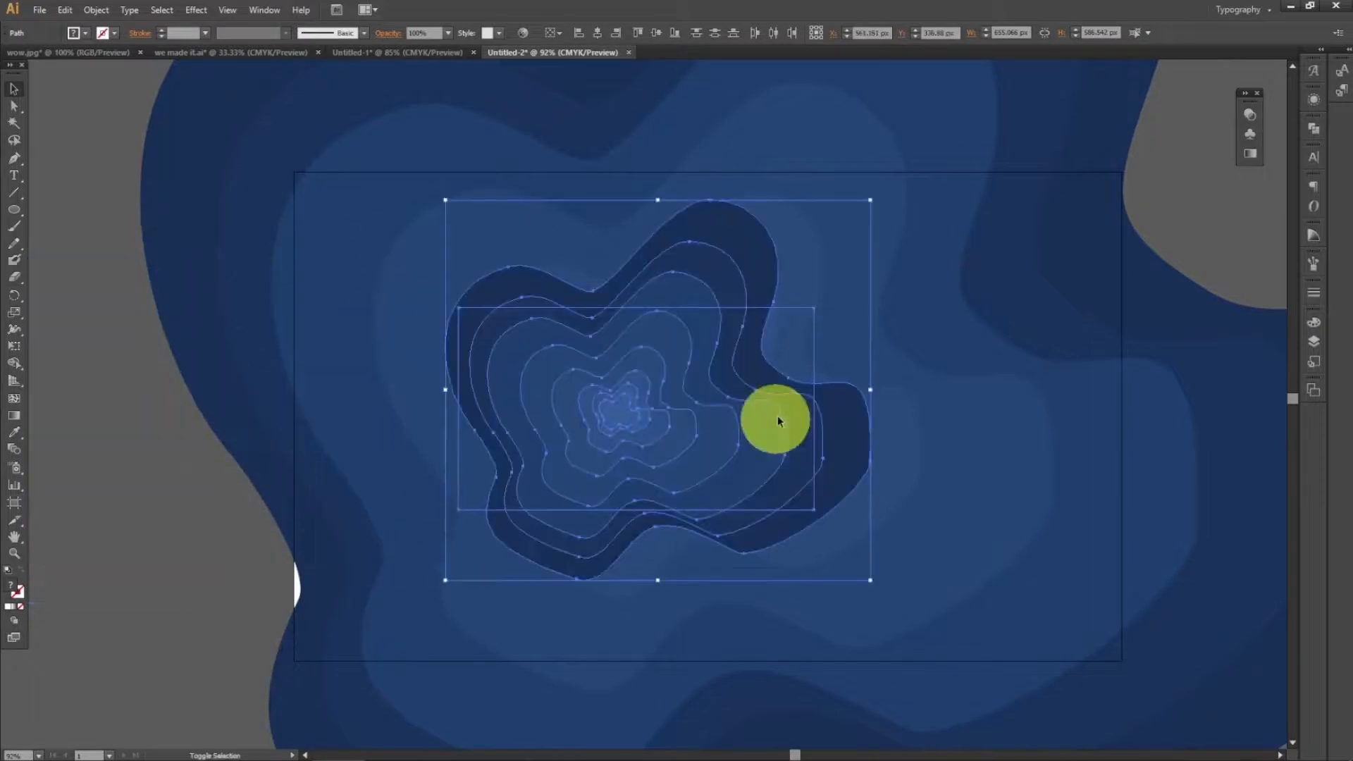
drag(870, 389, 674, 409)
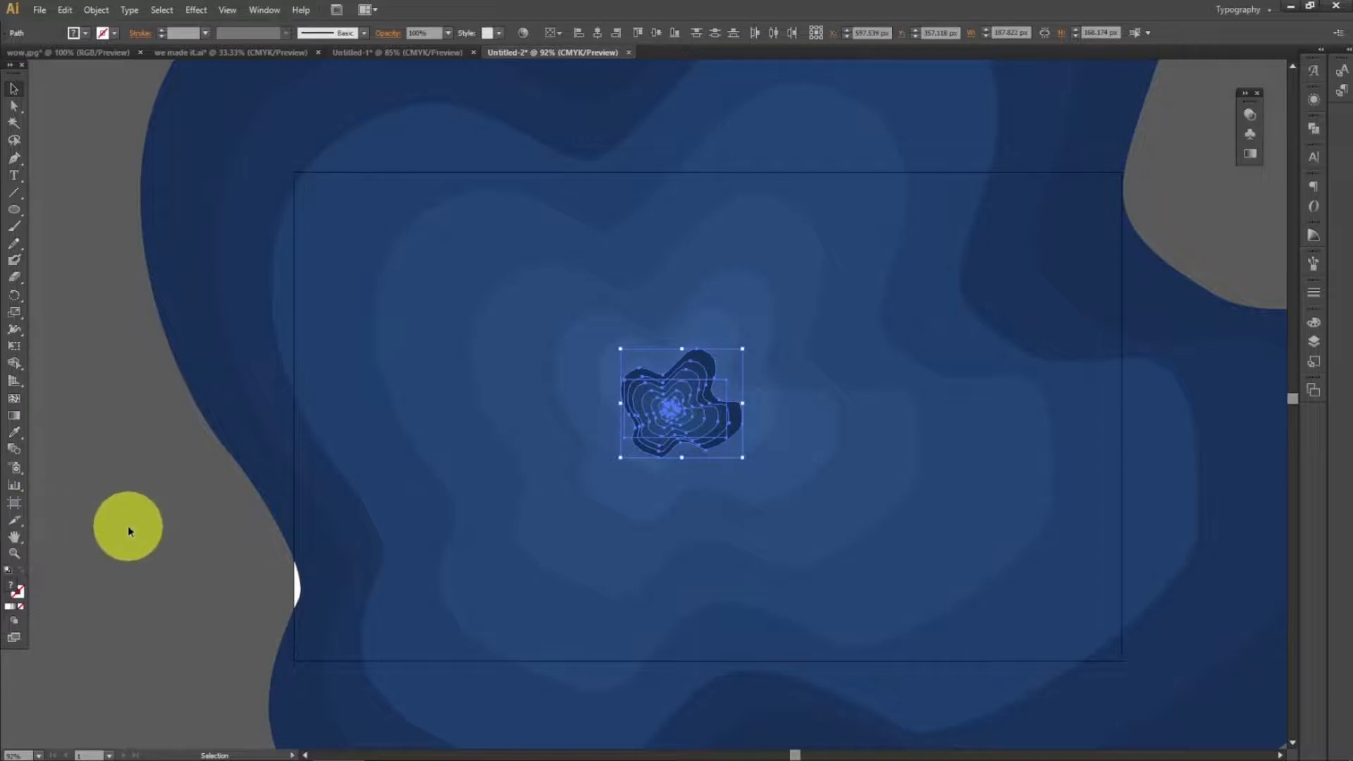
click(129, 530)
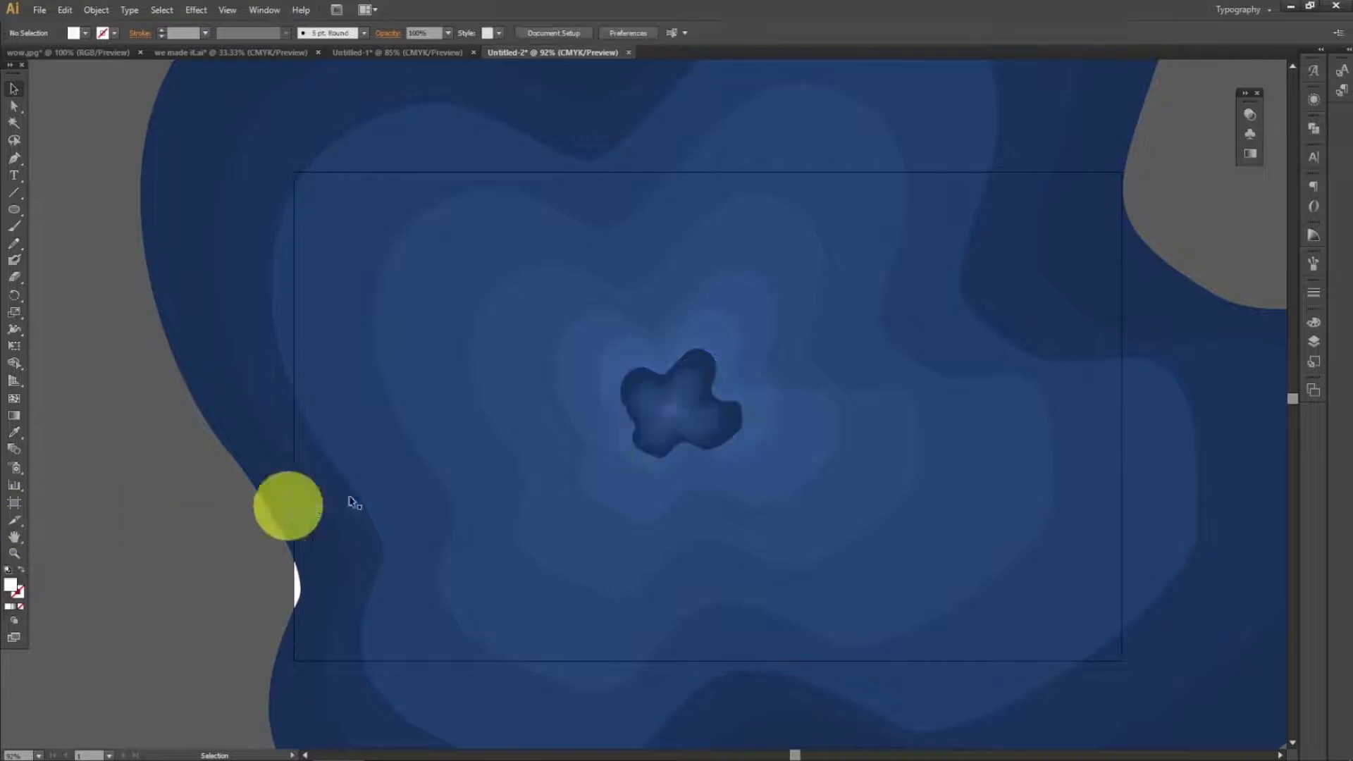
click(727, 405)
key(Delete)
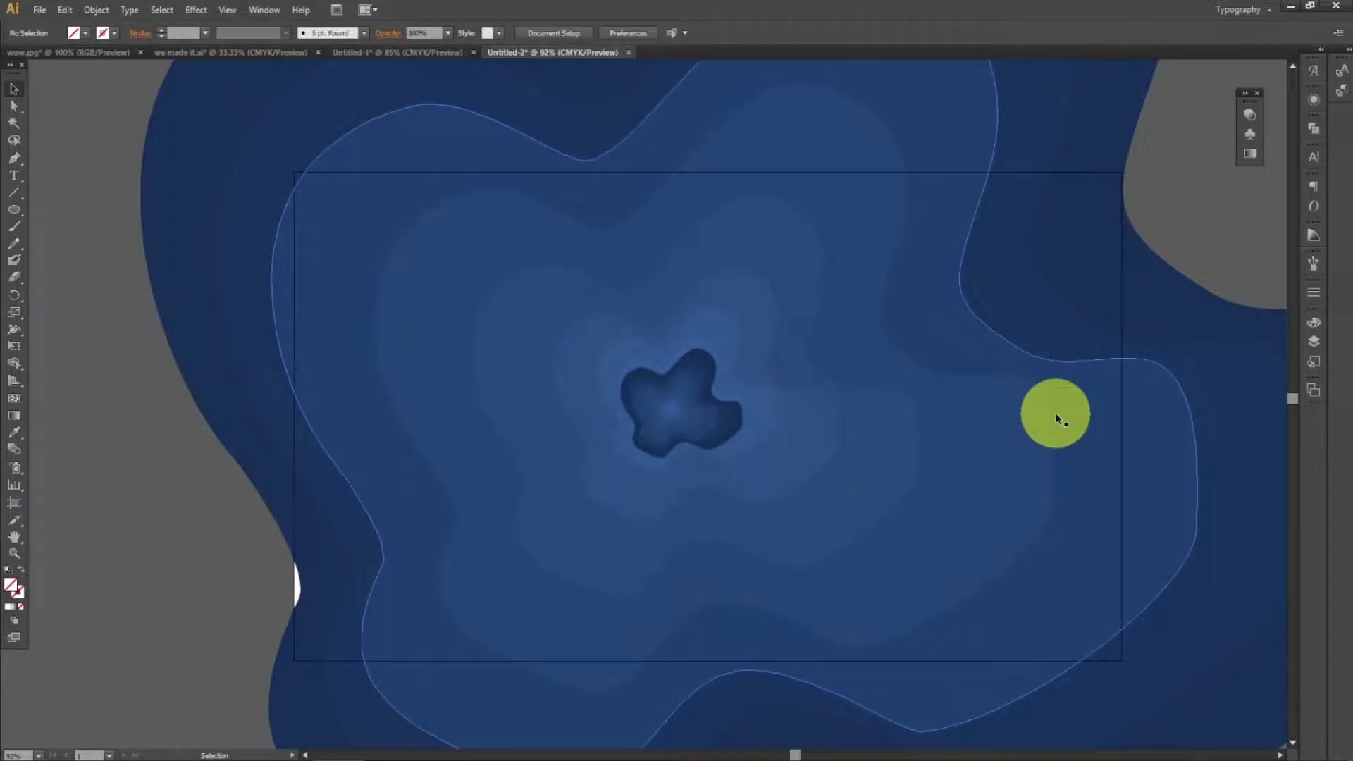
- Shift and slightly enlarge the outermost dark blue shape to about 2079 by 1840 px to cover the artboard's edges
click(305, 557)
drag(130, 251, 72, 230)
click(72, 230)
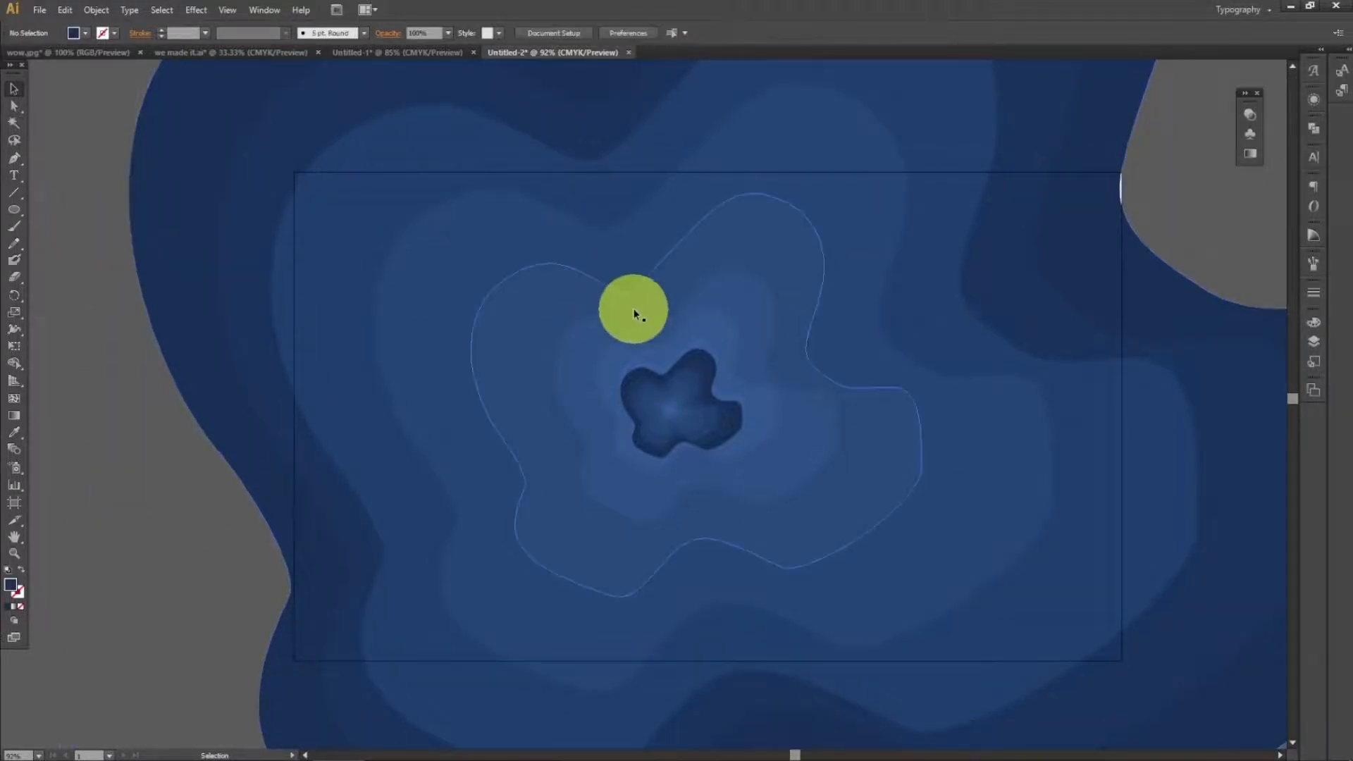
key(ctrl+minus)
key(ctrl+minus)
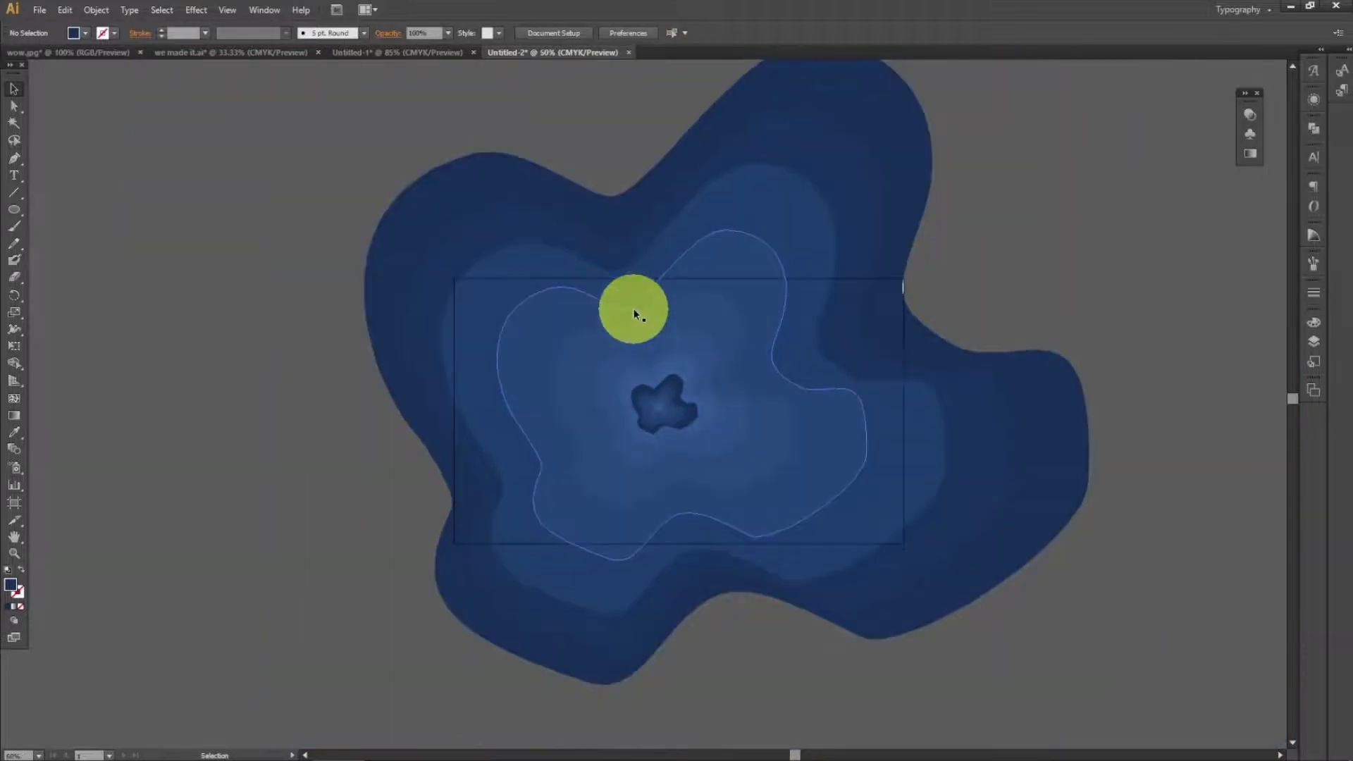
click(908, 338)
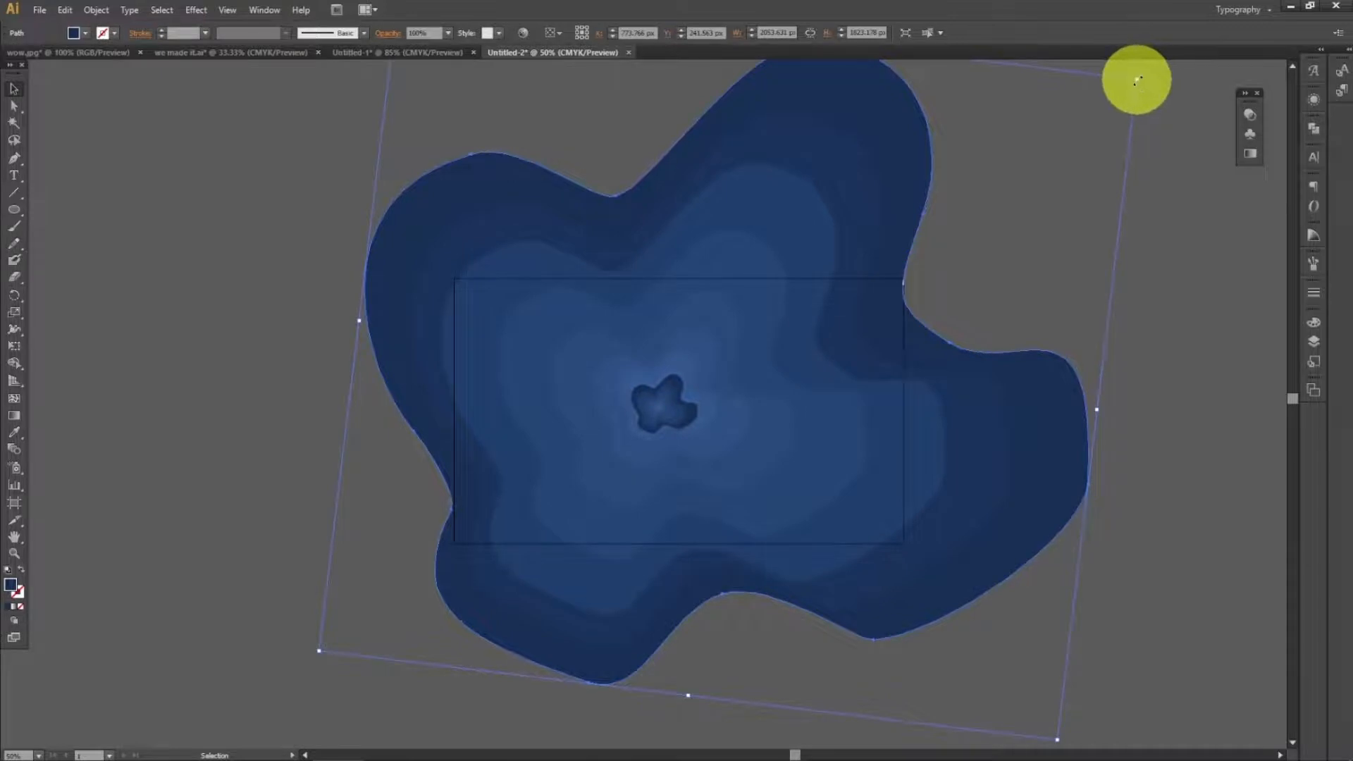
drag(1140, 81, 1147, 74)
click(251, 273)
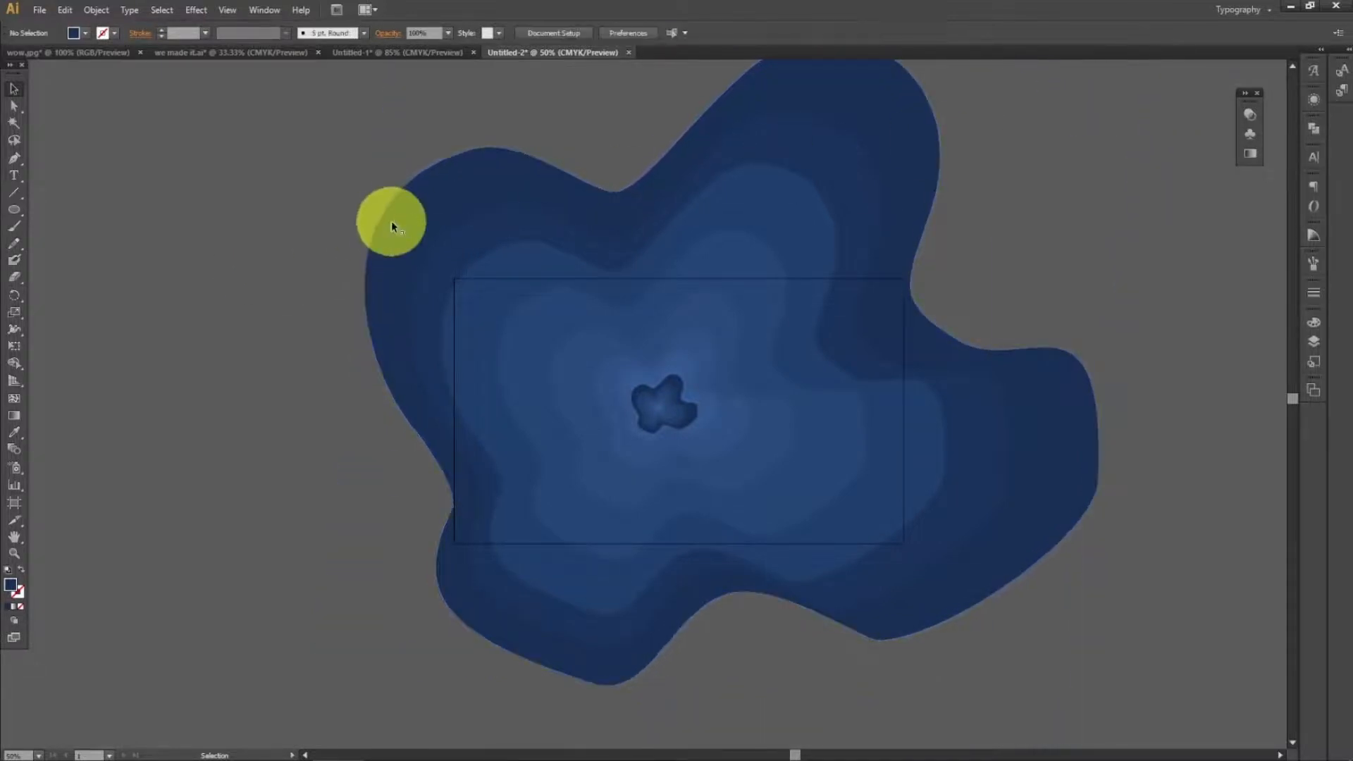
- Apply a Multiply drop shadow to the outermost shape with 75% opacity, 7 px X and Y offsets and 5 px blur
click(392, 221)
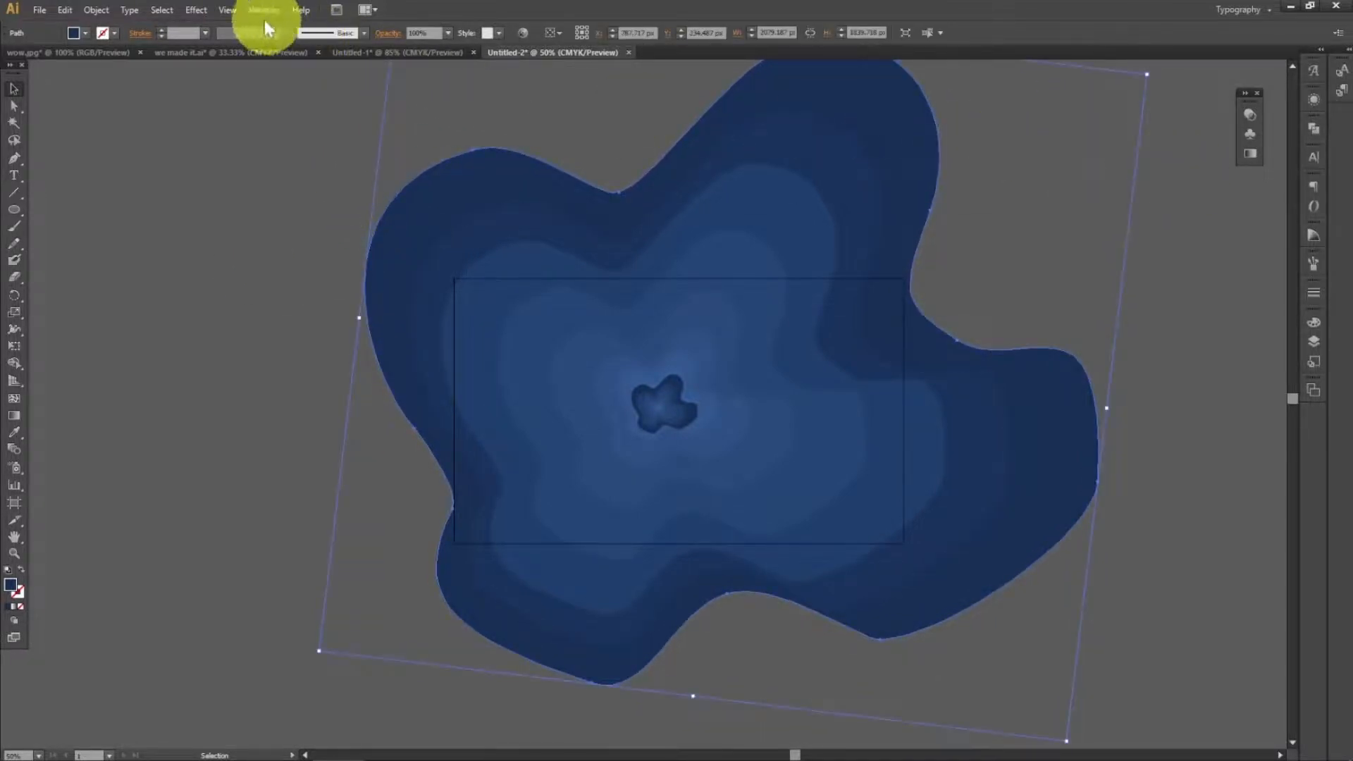
click(227, 10)
click(227, 10)
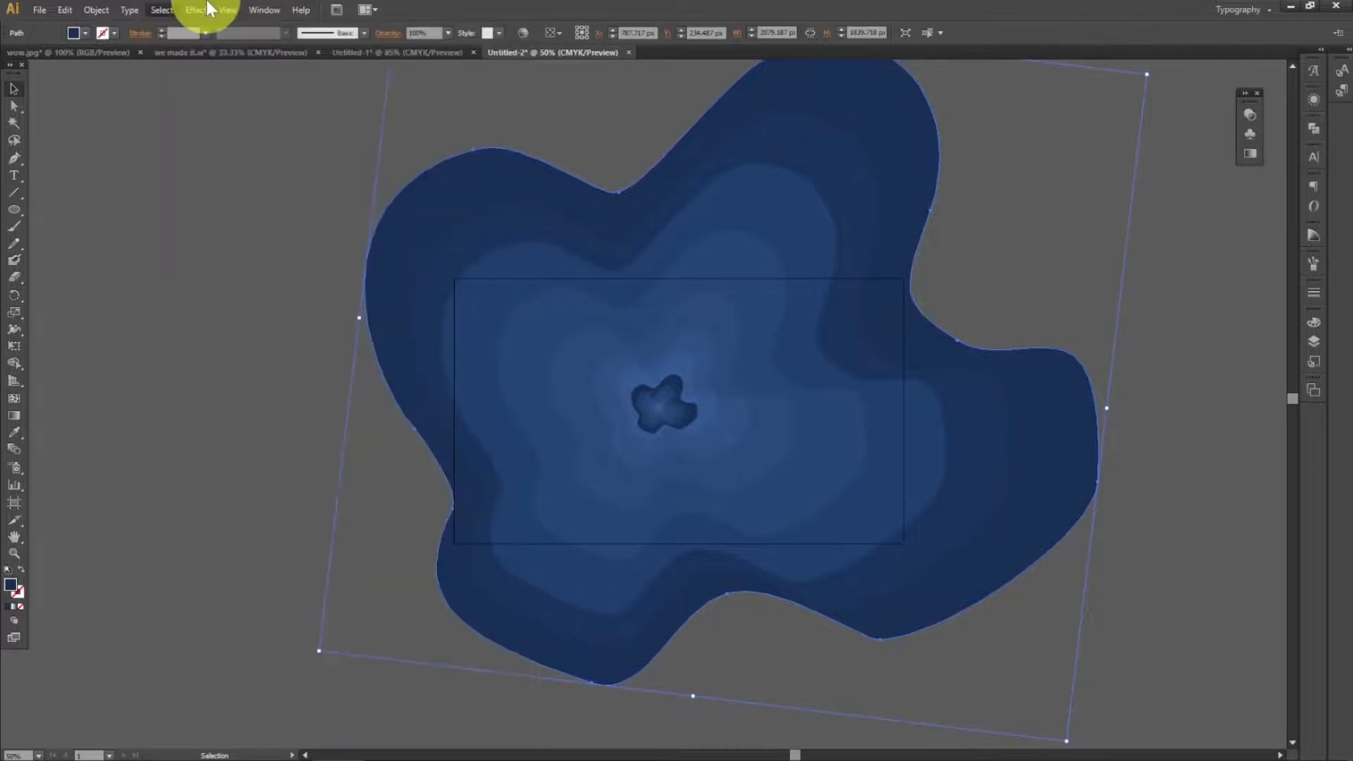
click(201, 9)
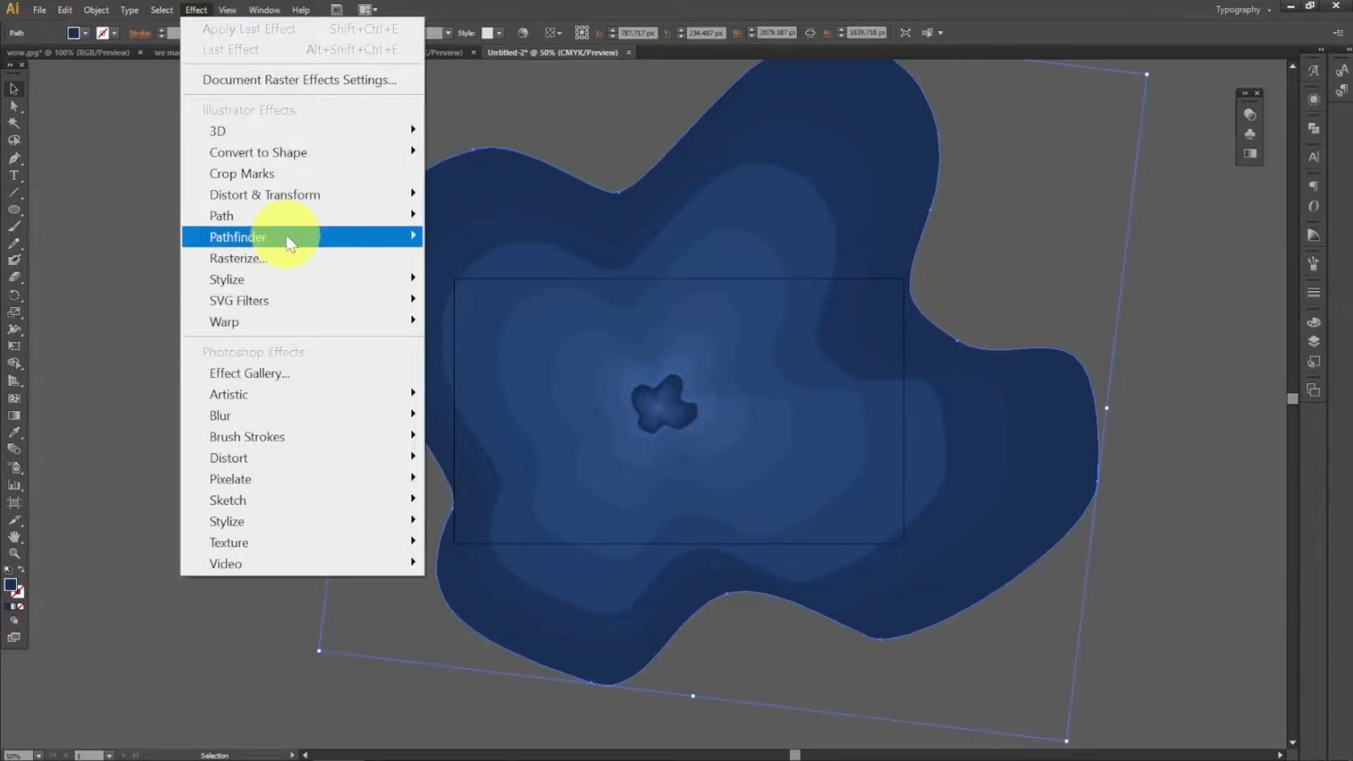
mouse_move(300, 282)
click(497, 282)
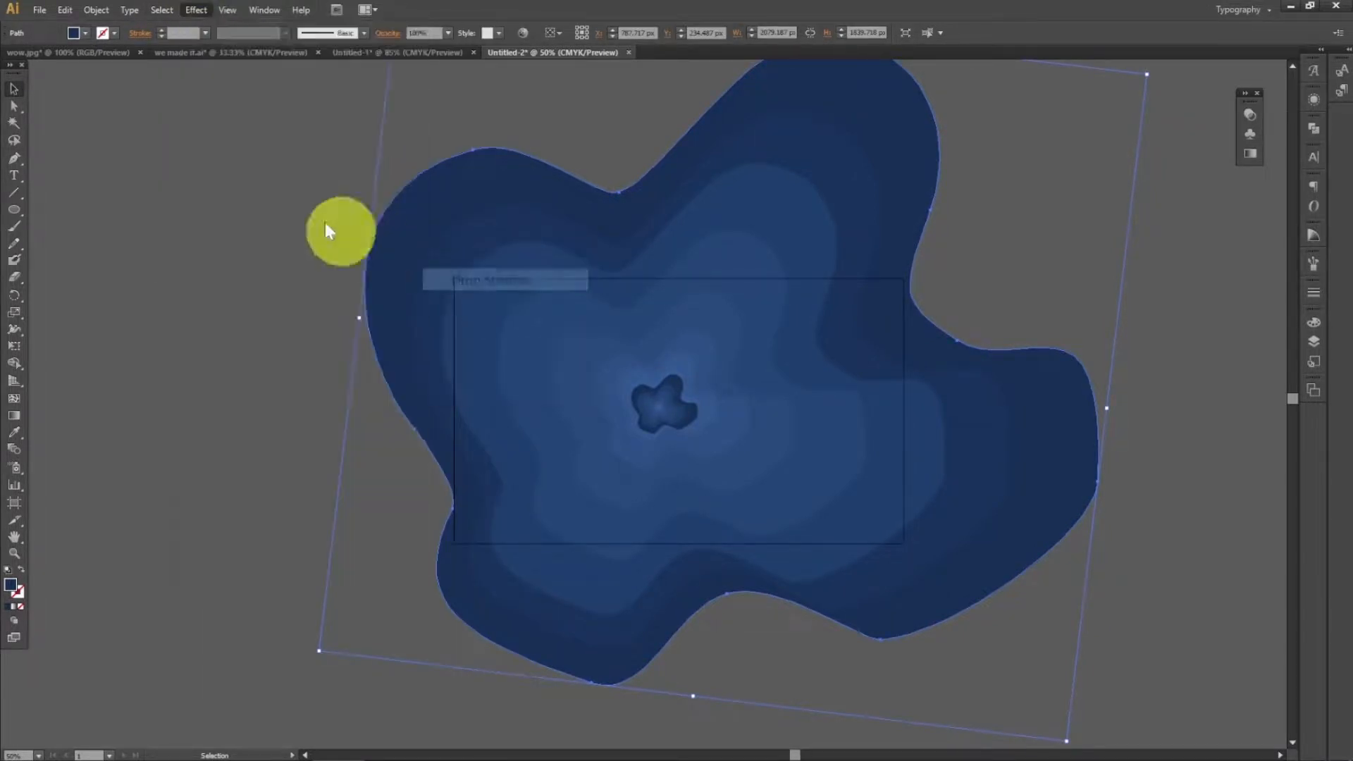
click(120, 328)
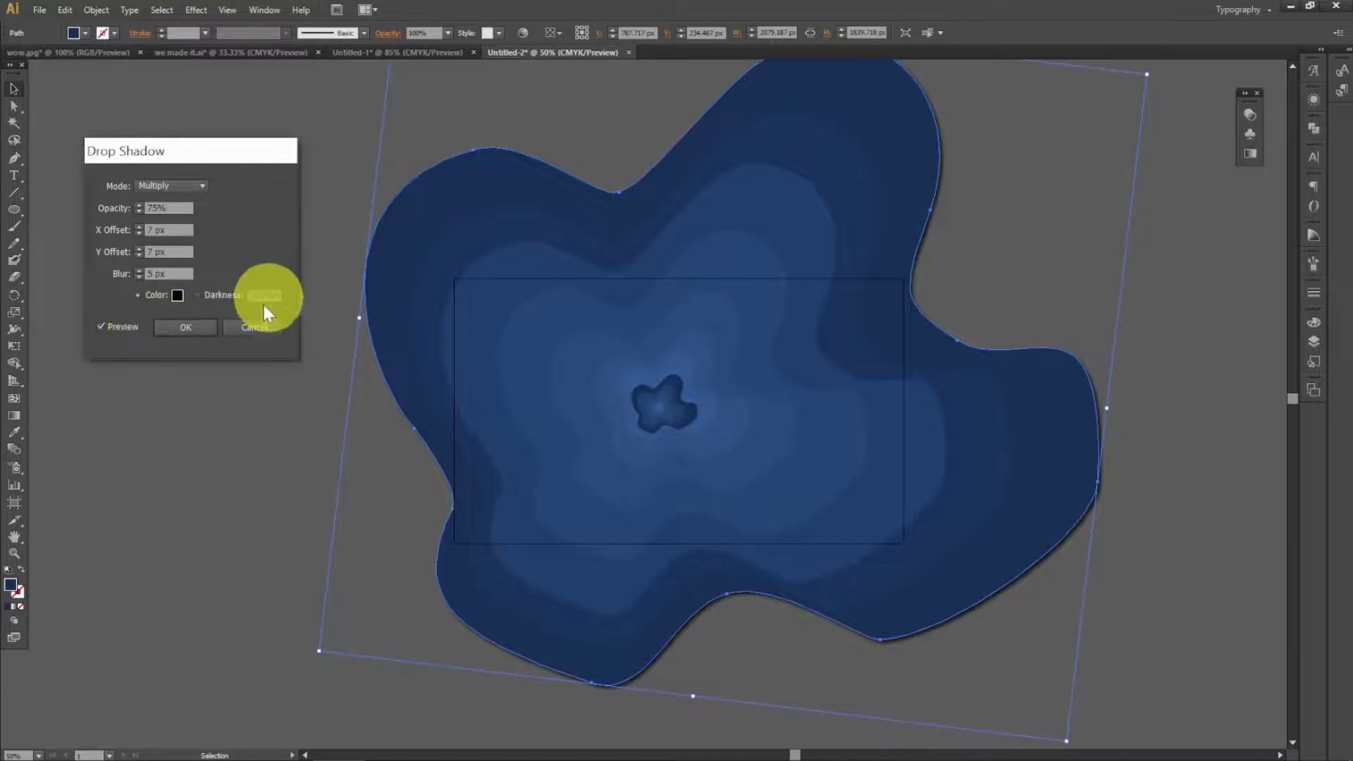
click(187, 326)
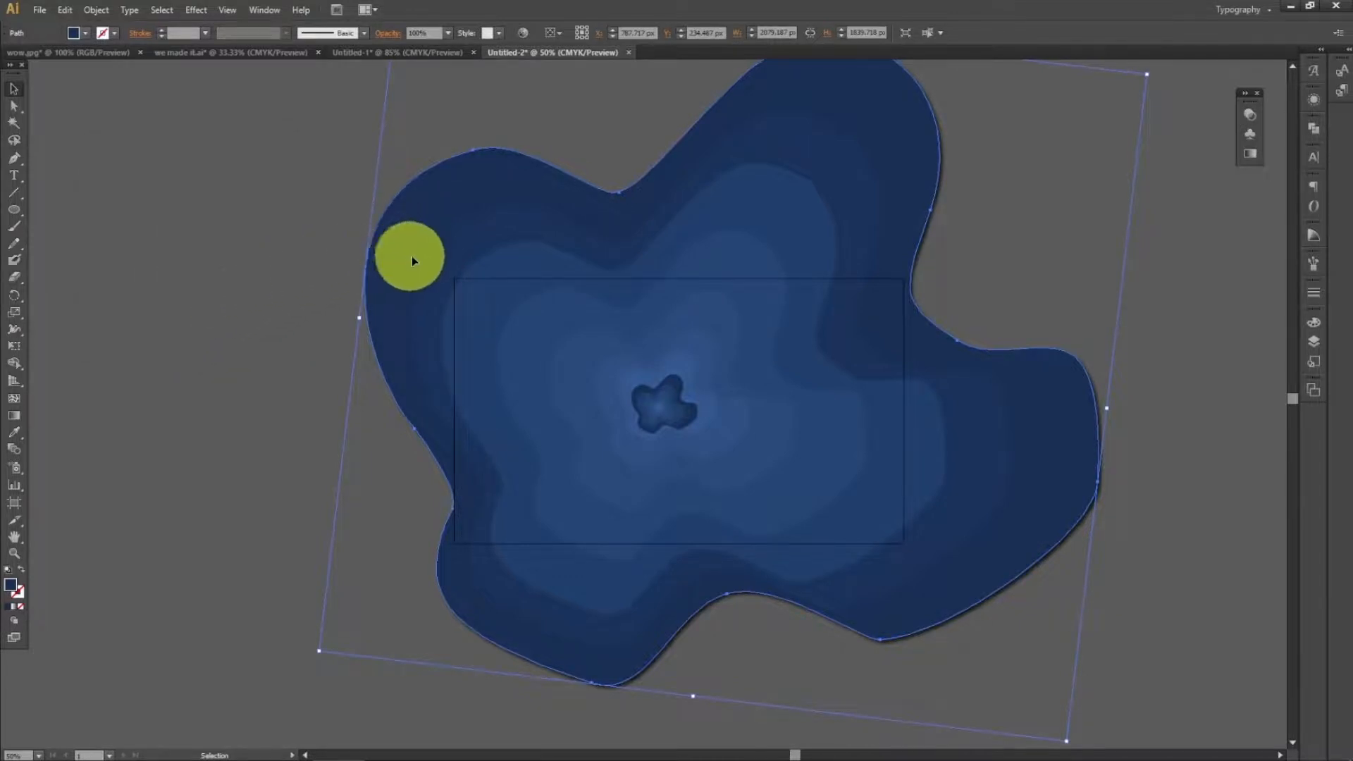
click(286, 256)
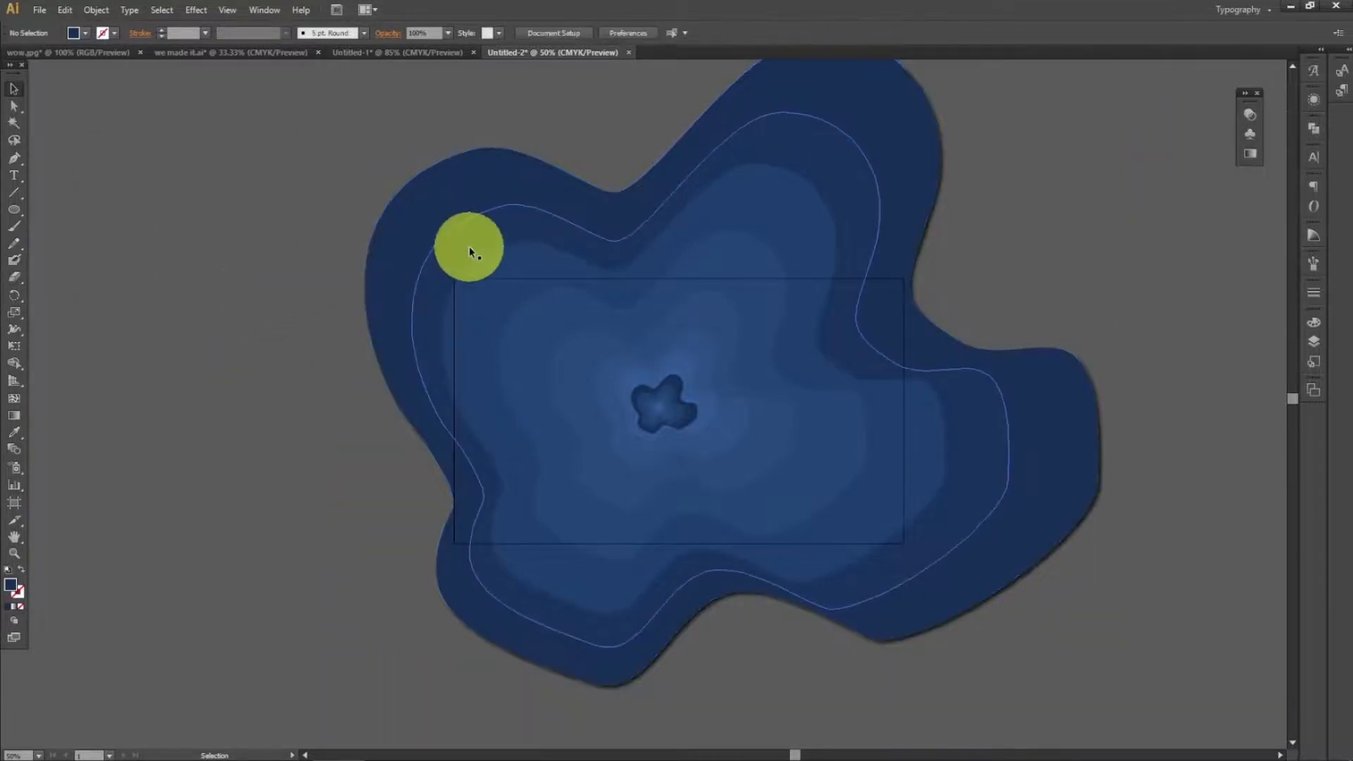
- Apply the Multiply drop shadow (75% opacity, 7 px offsets, 5 px blur) to the second and third large blue layers, counting inward
click(468, 247)
click(195, 10)
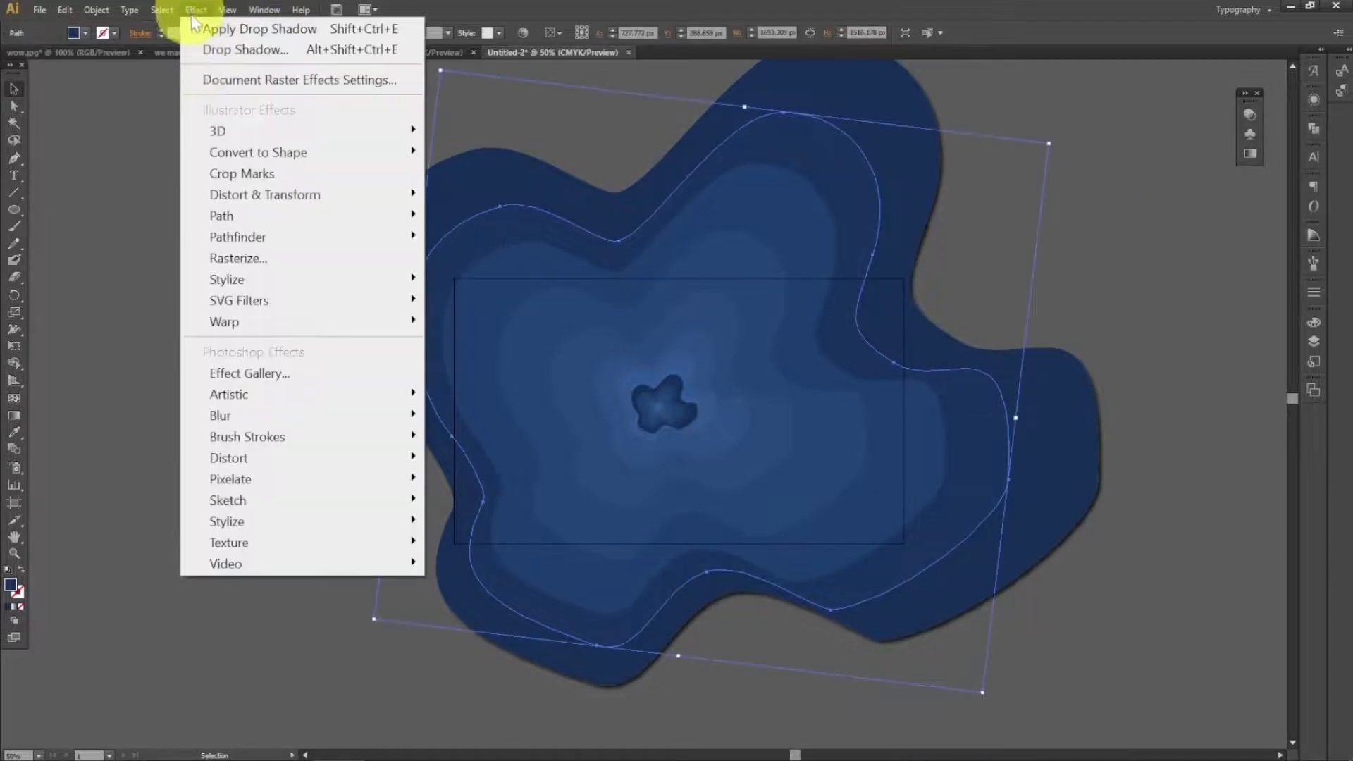
click(212, 50)
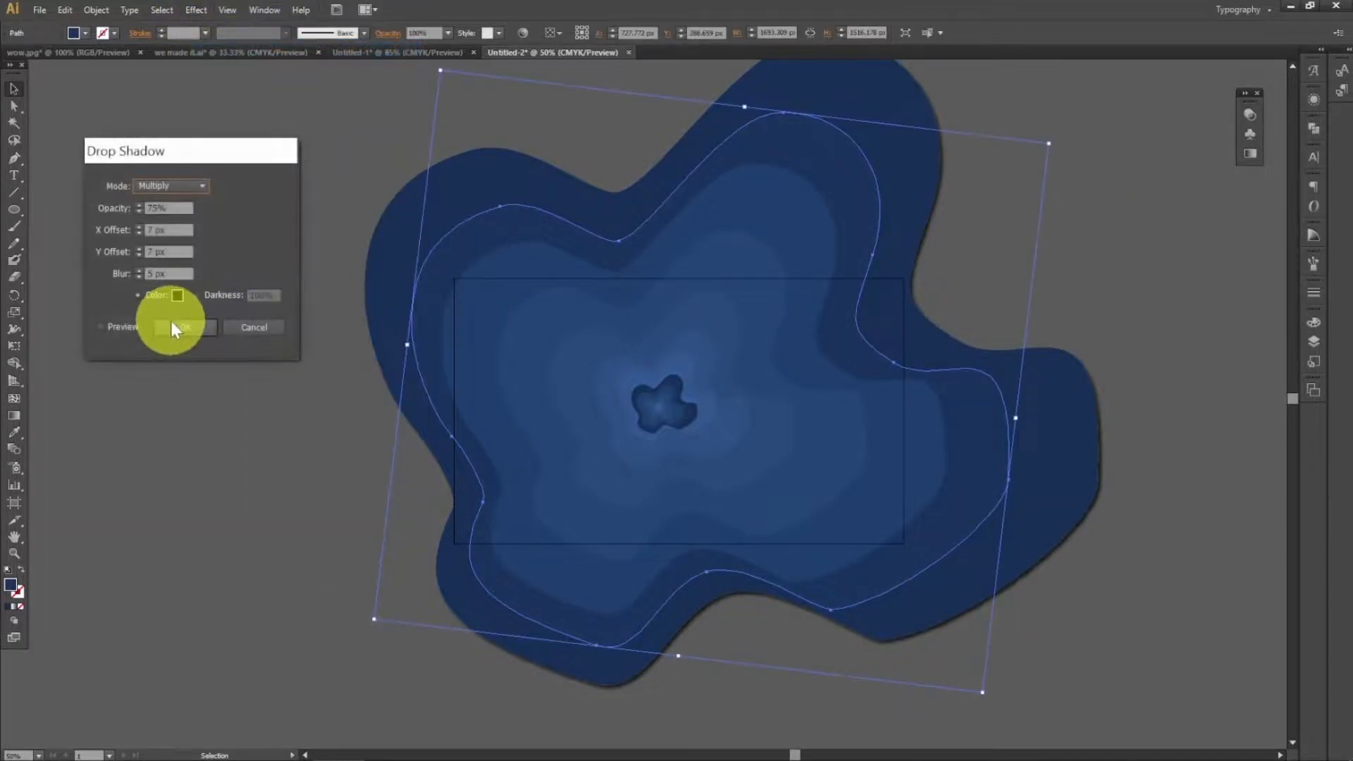
click(174, 328)
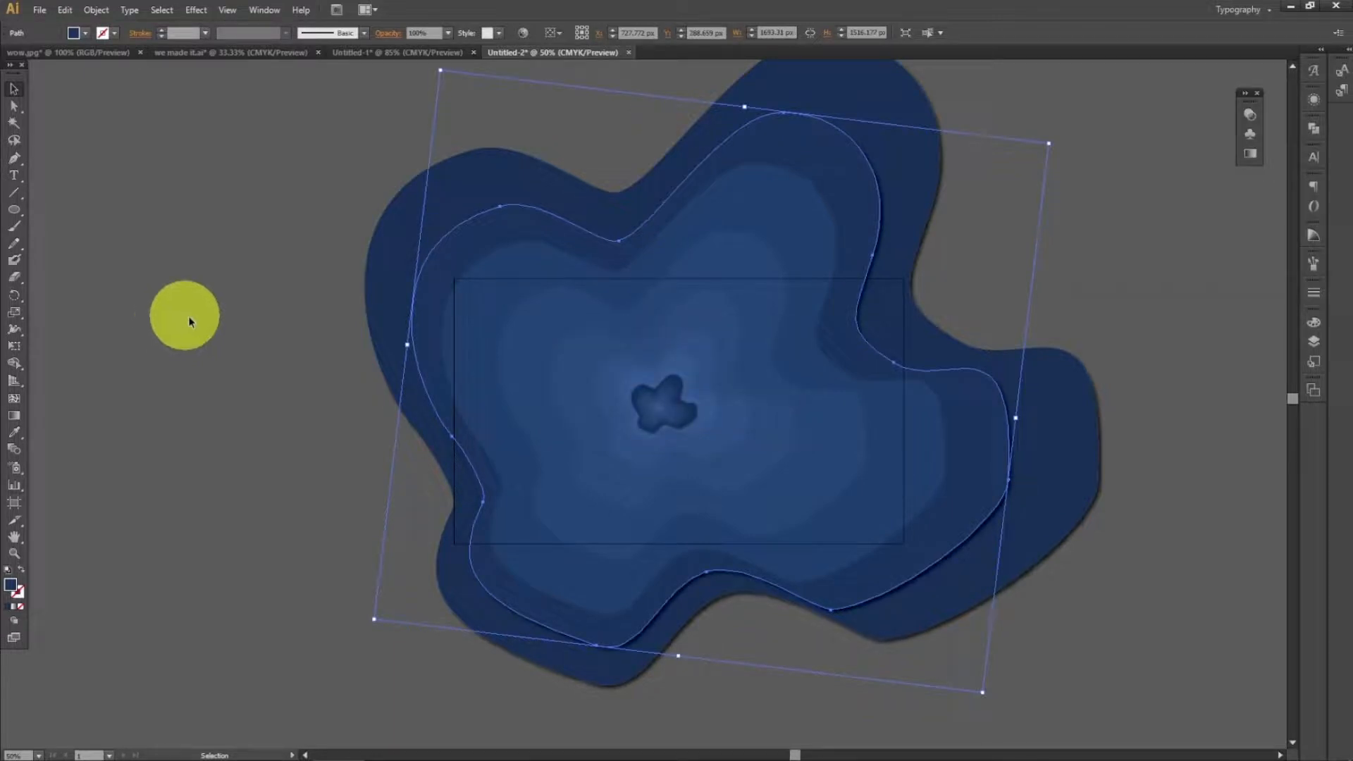
click(234, 321)
click(530, 273)
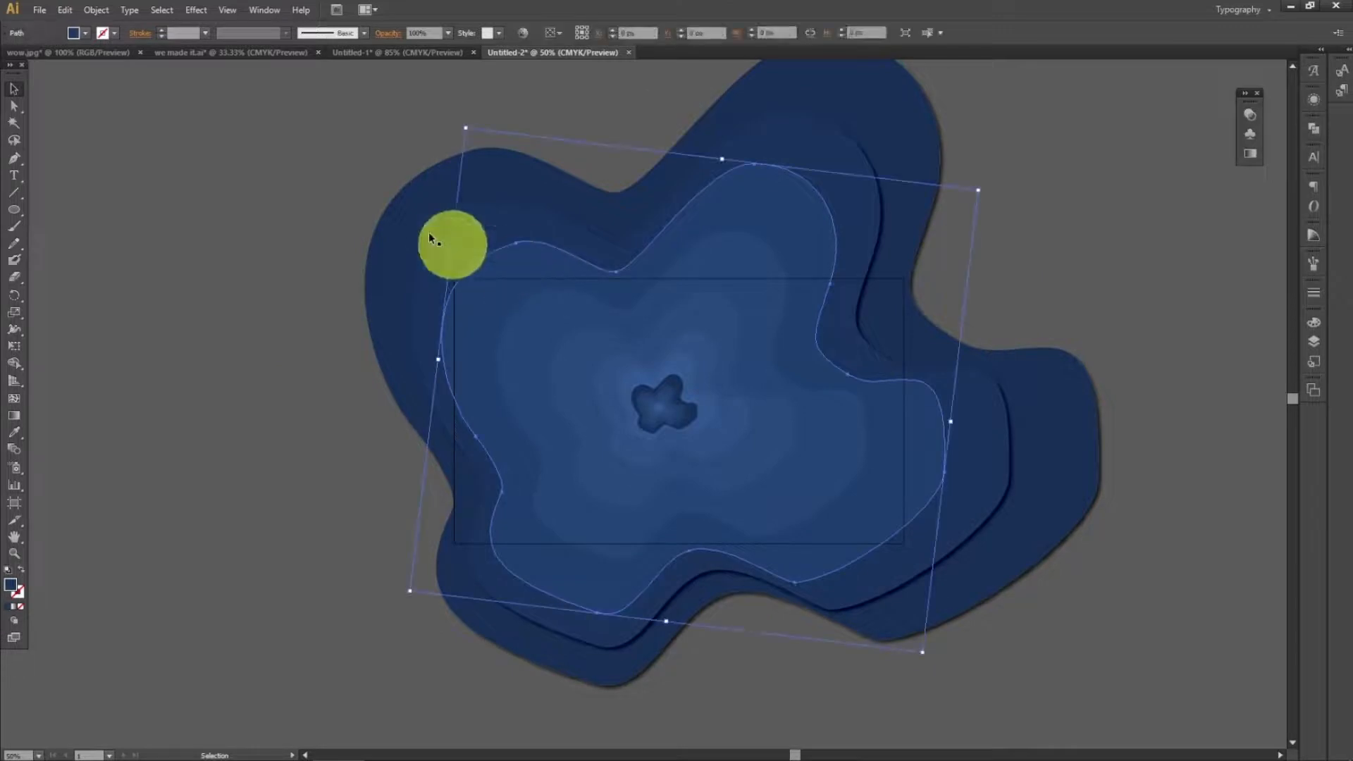
click(196, 10)
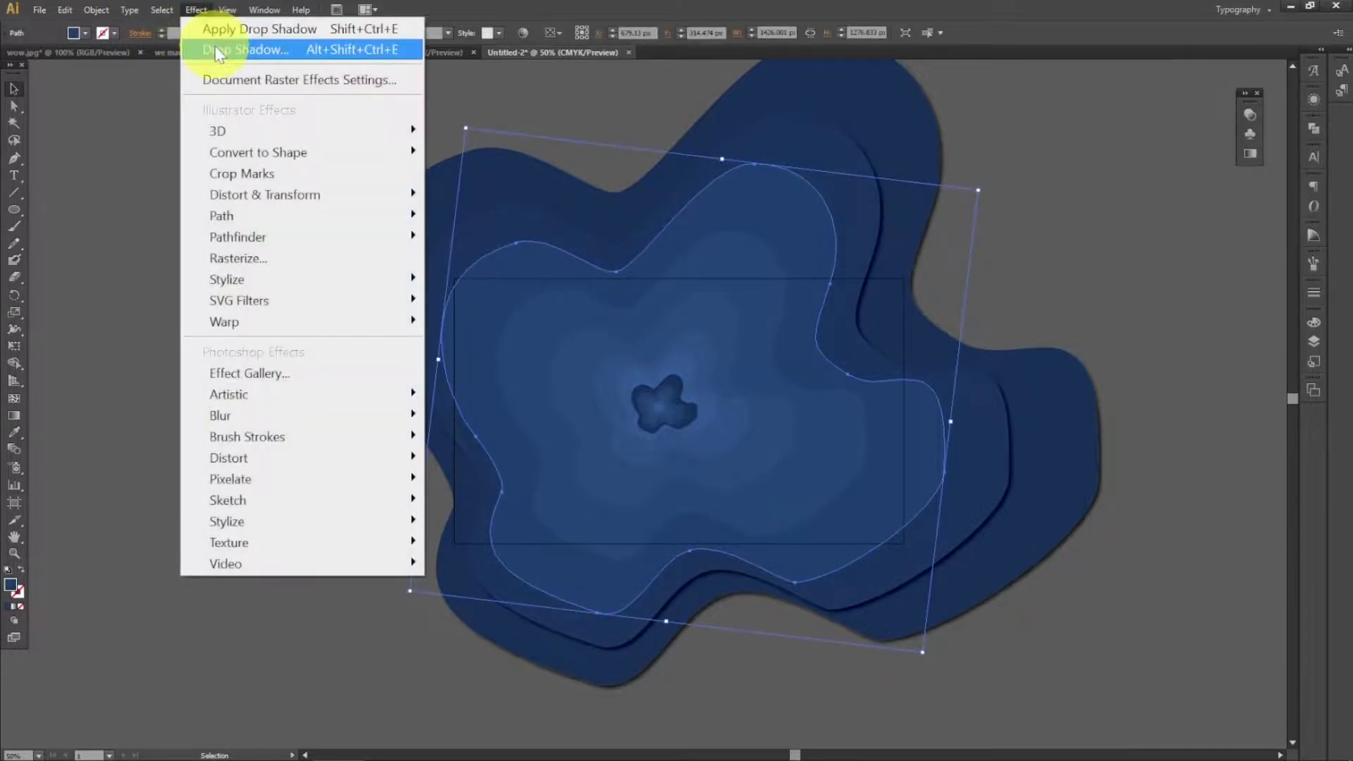
click(217, 49)
click(176, 333)
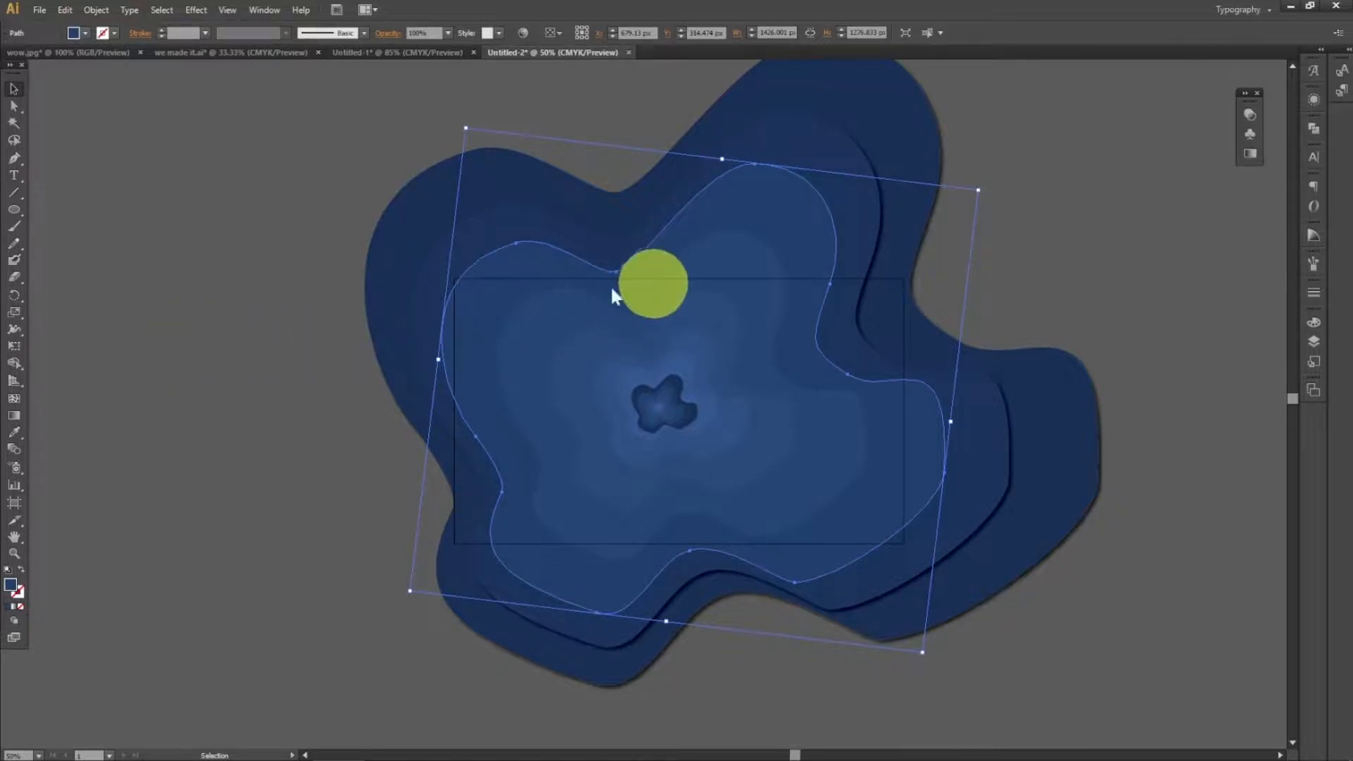
- Give the fourth and fifth large layers the same Multiply drop shadow with 75% opacity, 7 px offsets and 5 px blur
click(308, 338)
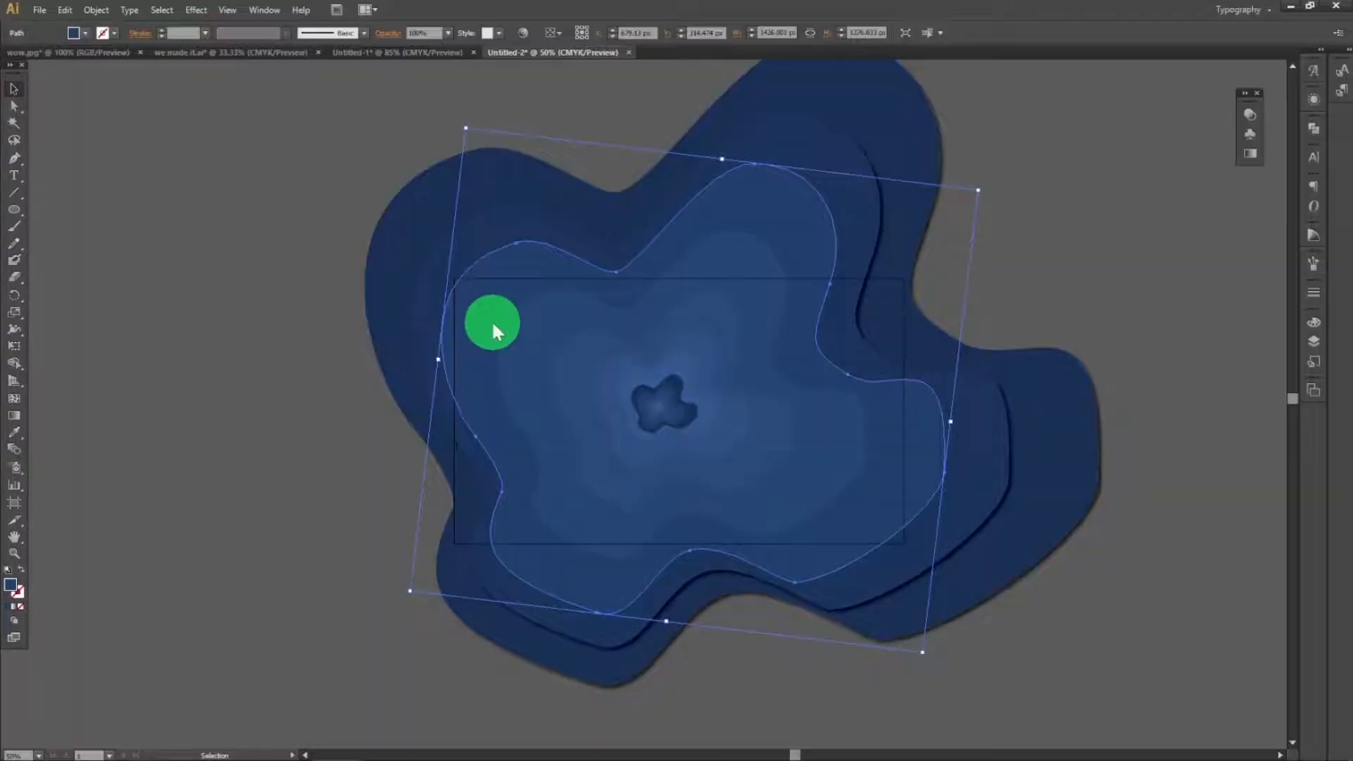
click(330, 314)
click(531, 305)
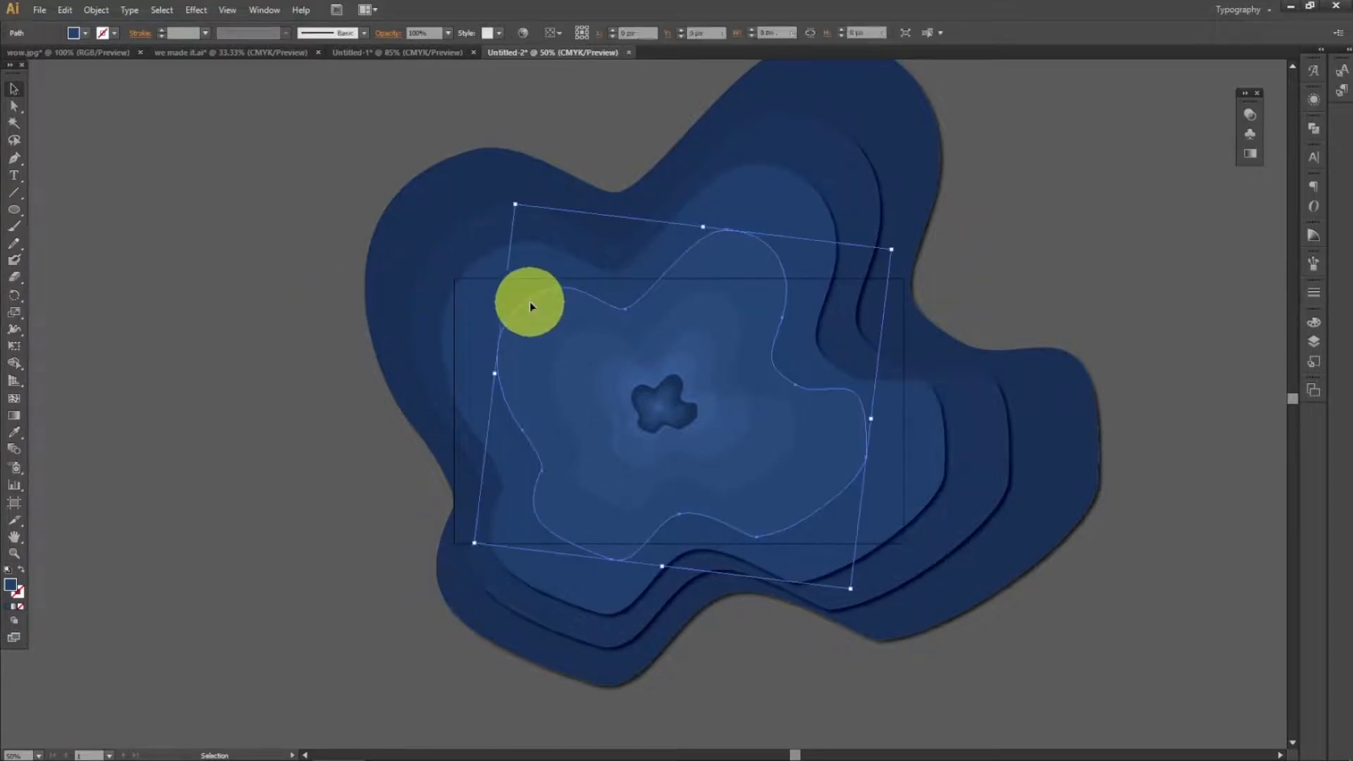
click(196, 10)
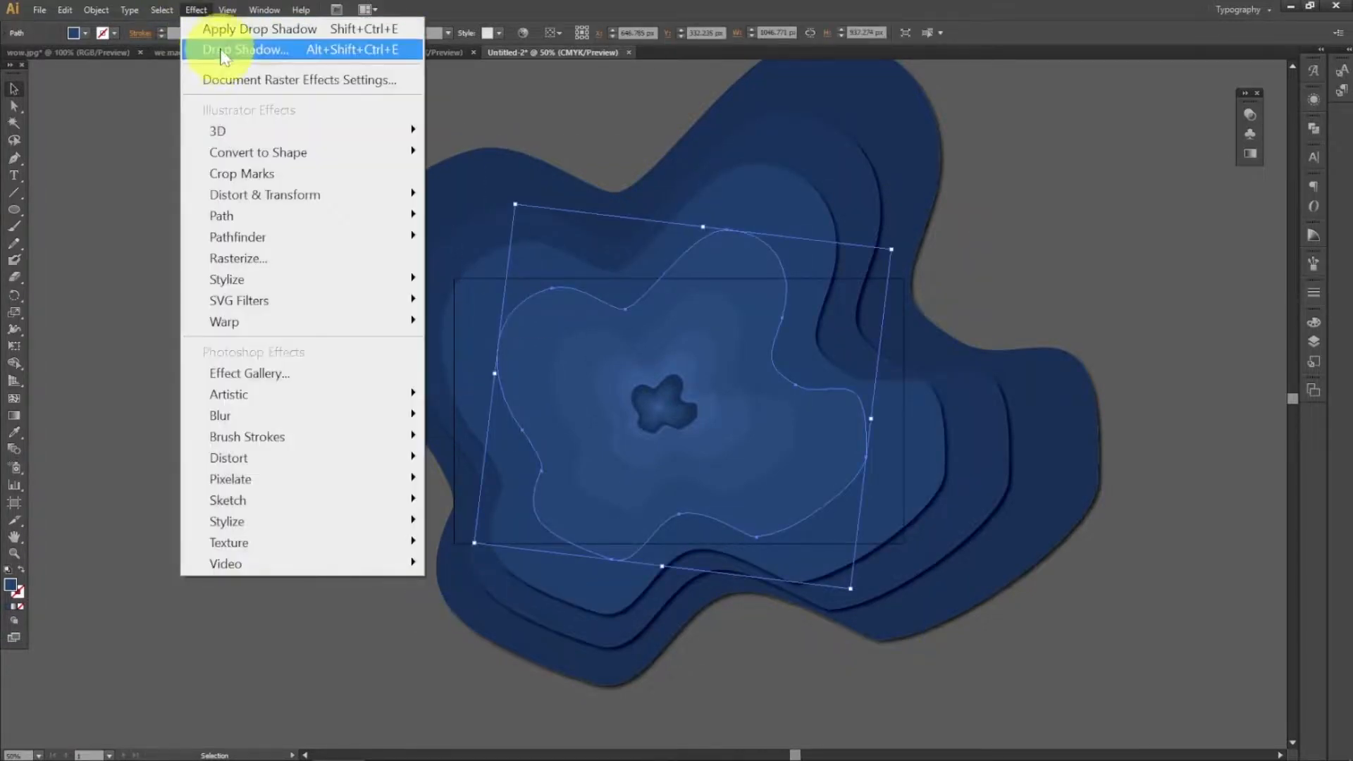
click(211, 46)
click(172, 326)
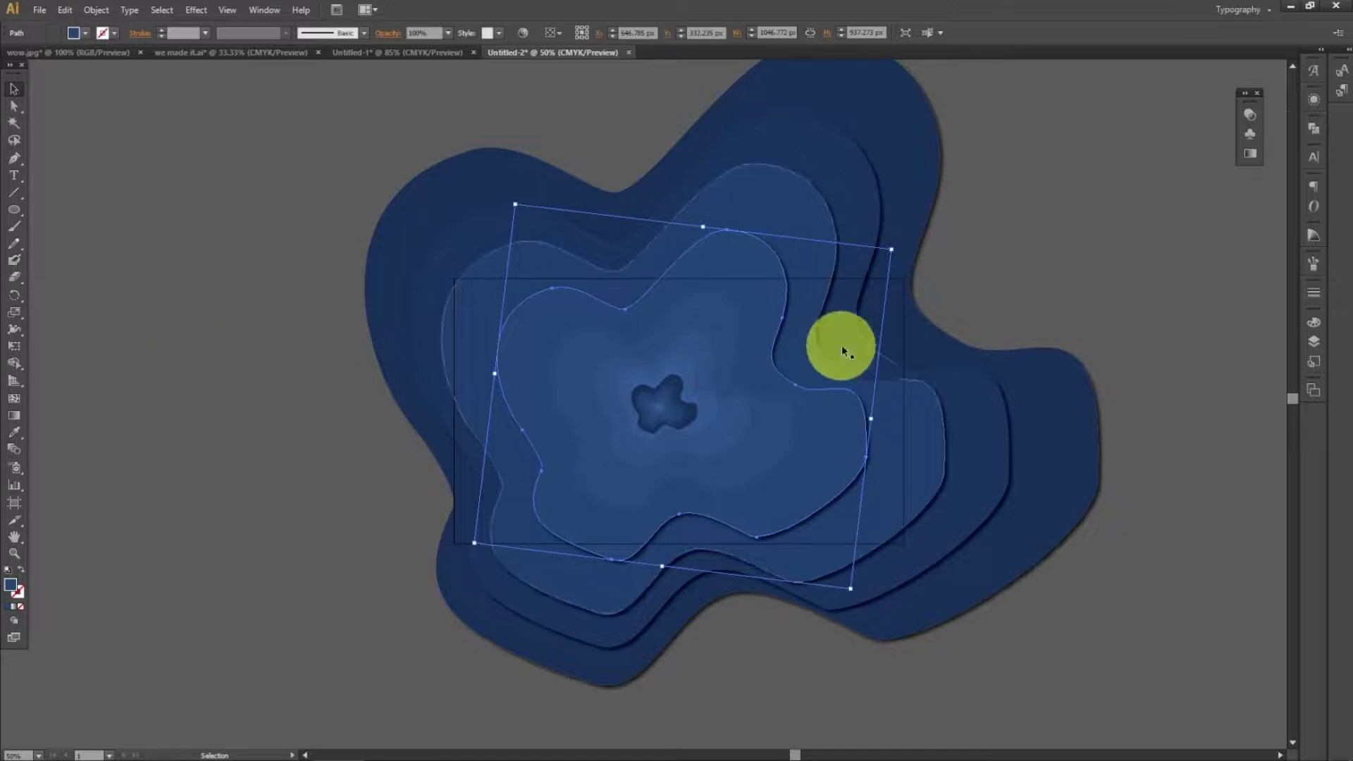
click(737, 310)
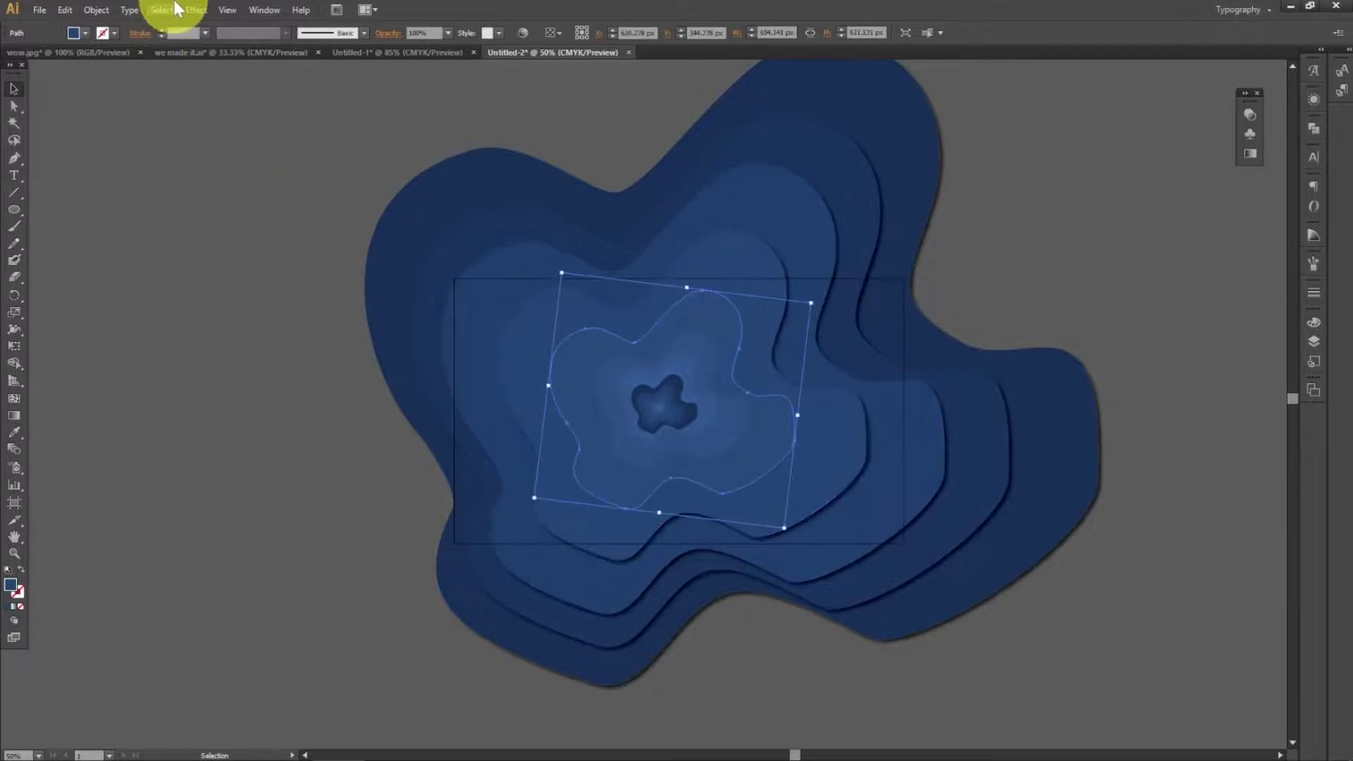
click(194, 9)
click(242, 54)
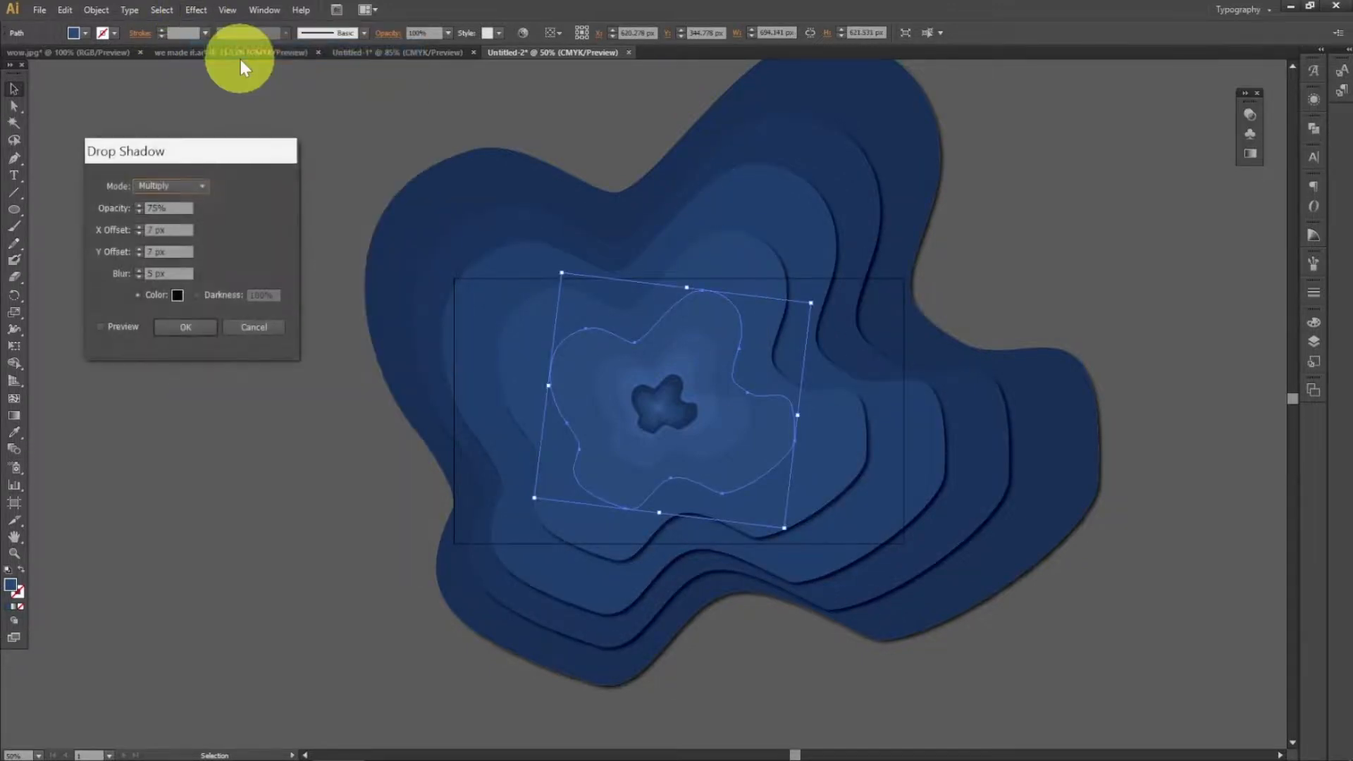
click(204, 314)
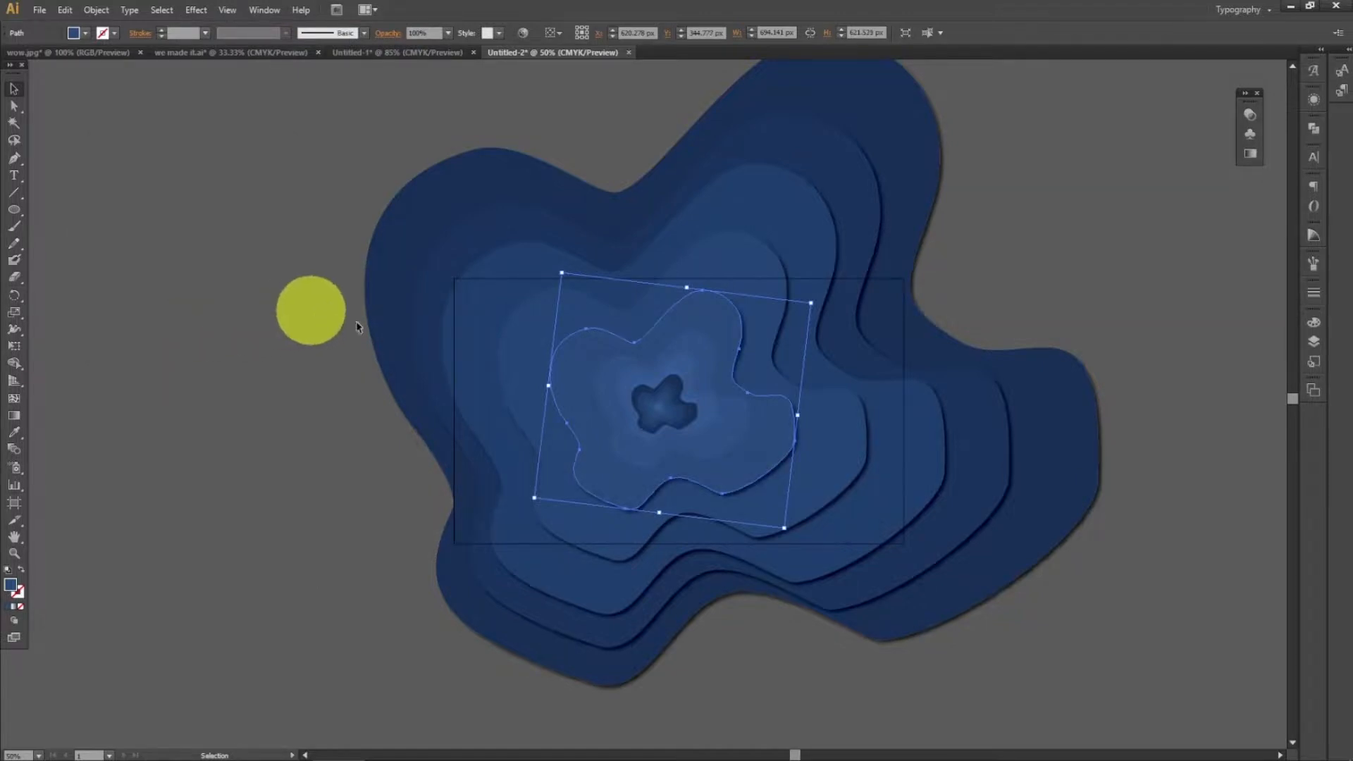
- Add the same 75% Multiply drop shadow, with 7 px offsets and 5 px blur, to the two innermost layers of the large set
click(707, 352)
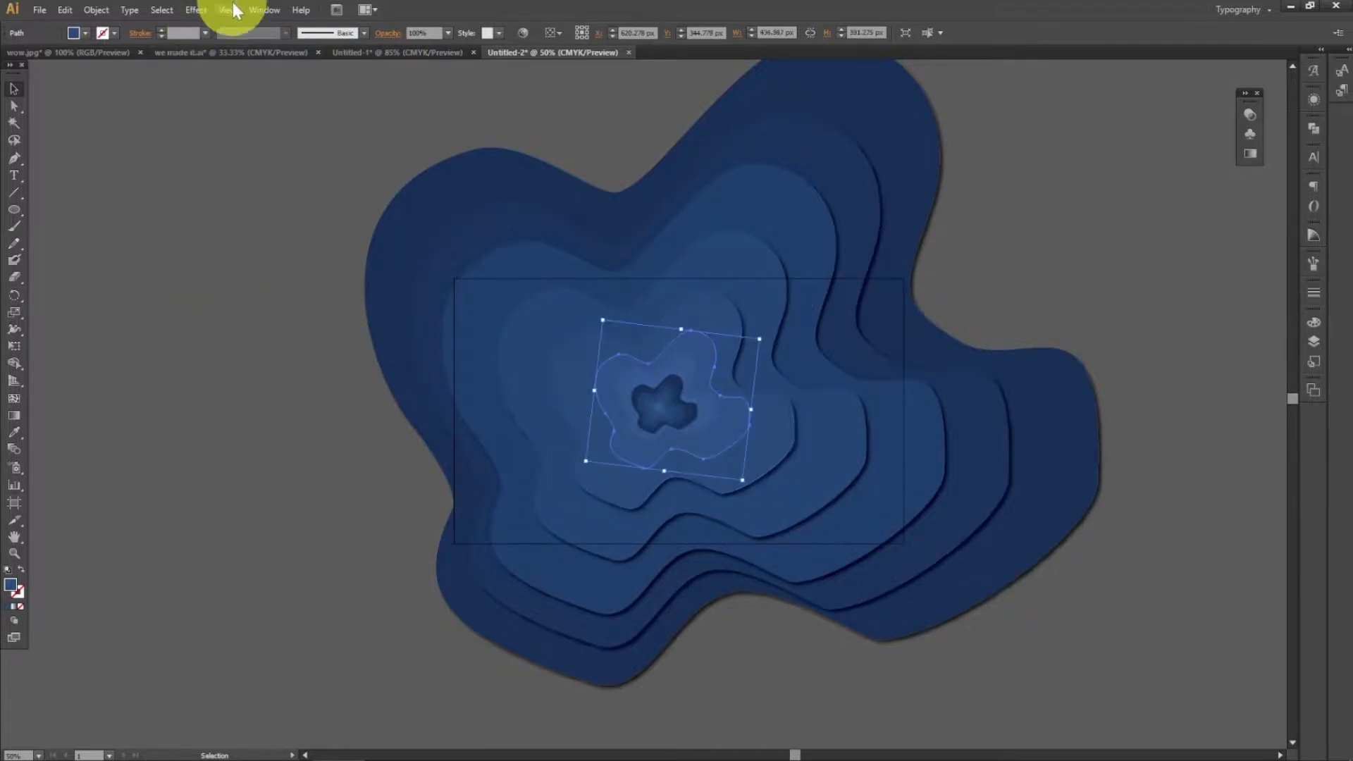
click(232, 4)
click(208, 52)
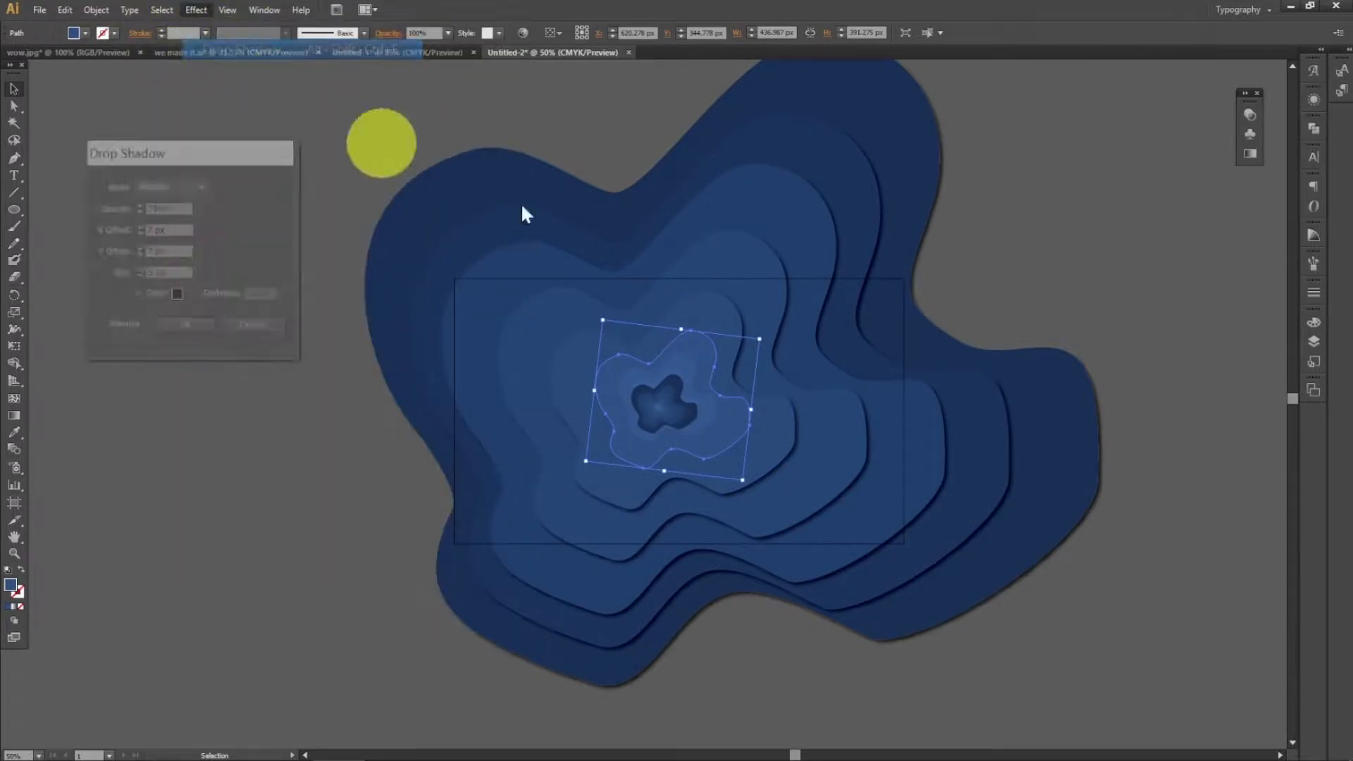
click(200, 321)
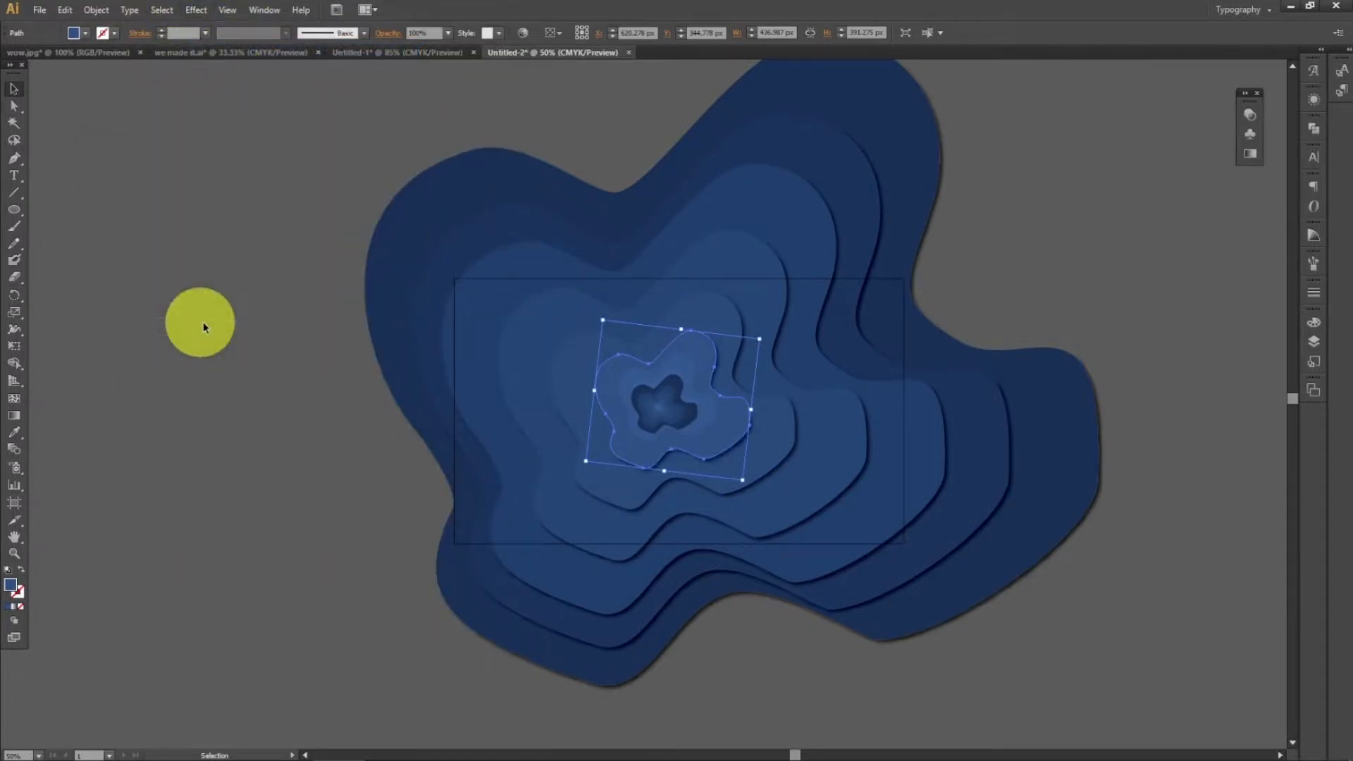
key(ctrl+equal)
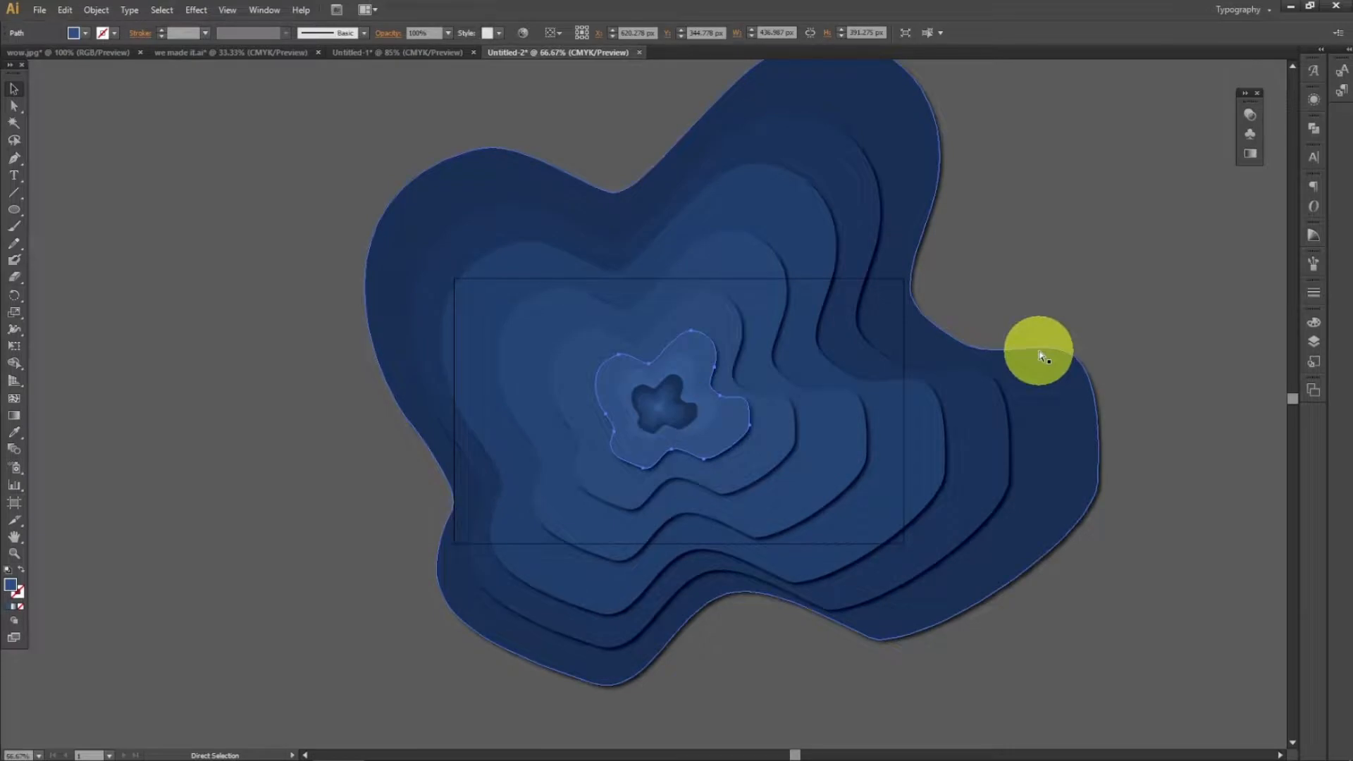
key(ctrl+equal)
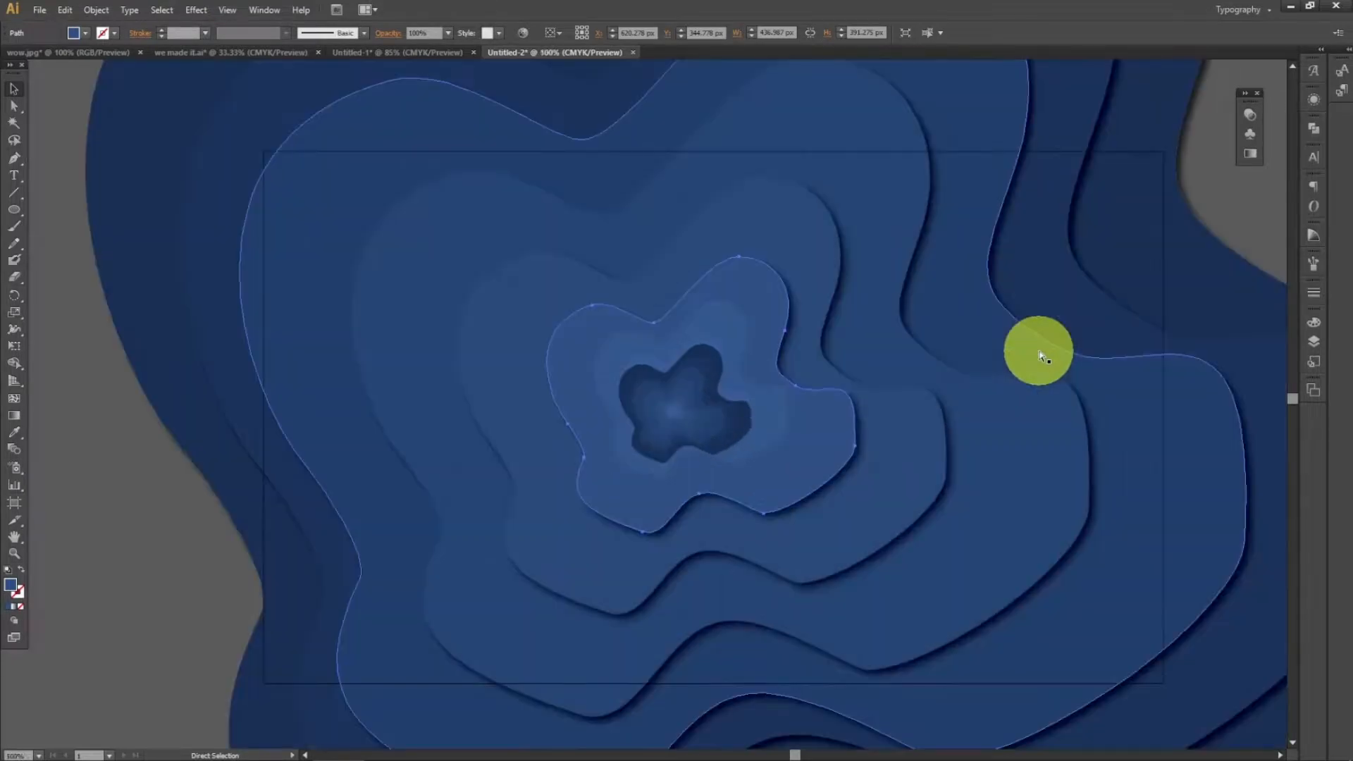
key(v)
key(ctrl+equal)
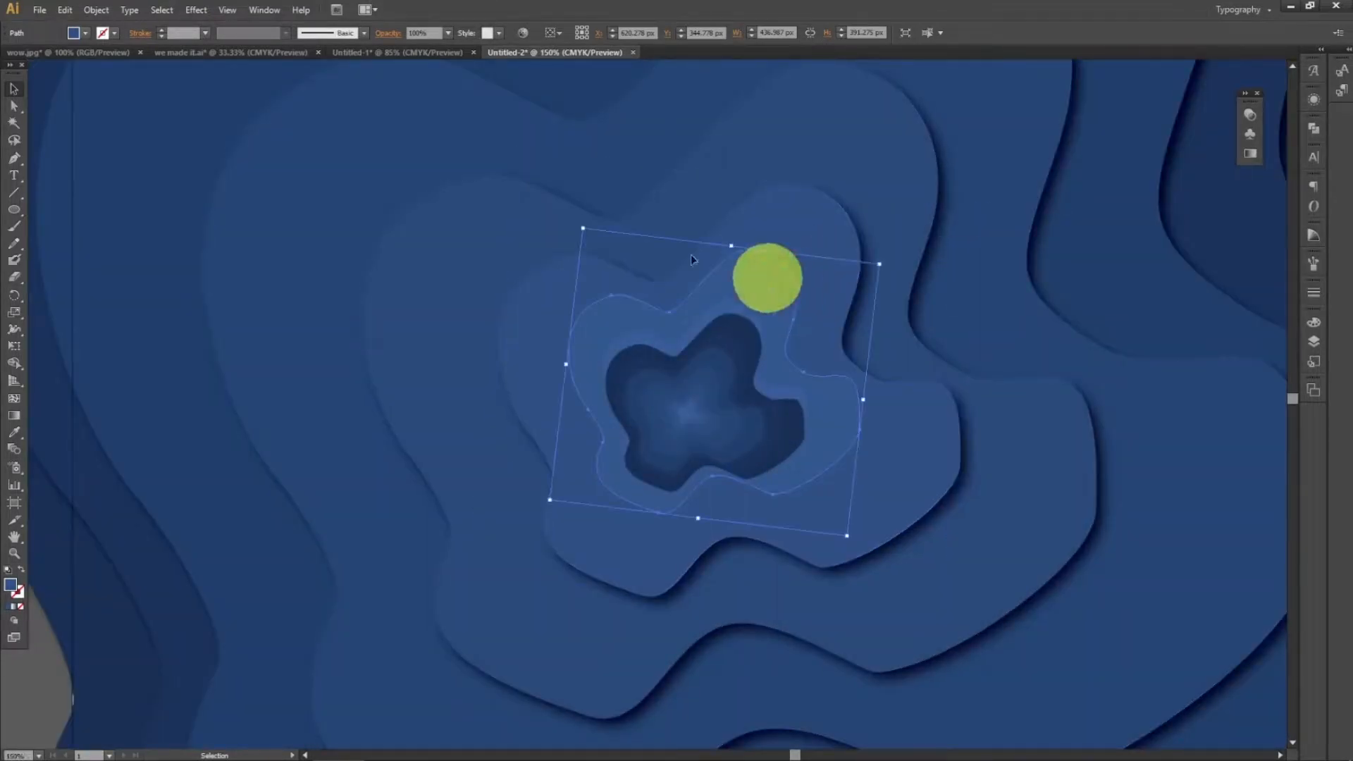
click(197, 9)
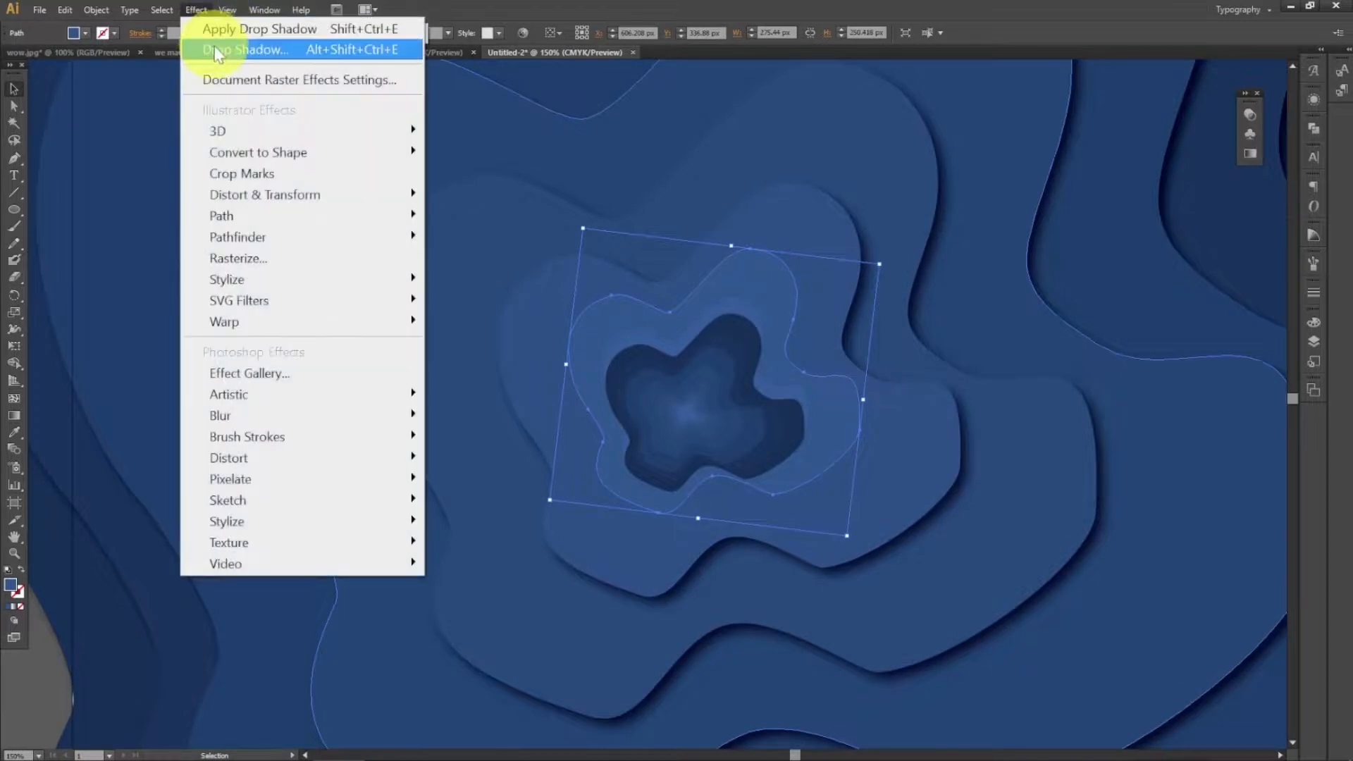
click(216, 51)
click(182, 317)
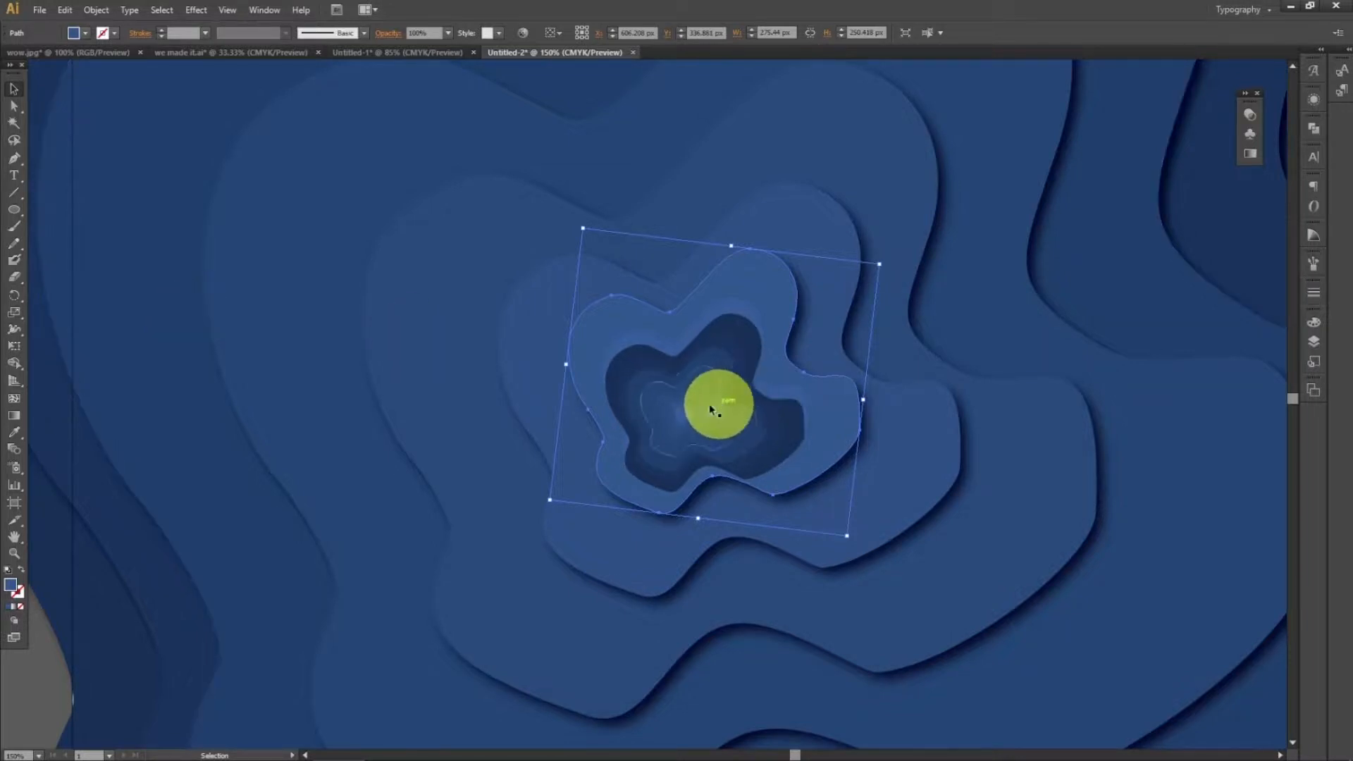
- Recolour the tiny innermost shape at the centre with the blue of the fourth large layer using the Eyedropper
click(690, 410)
click(389, 325)
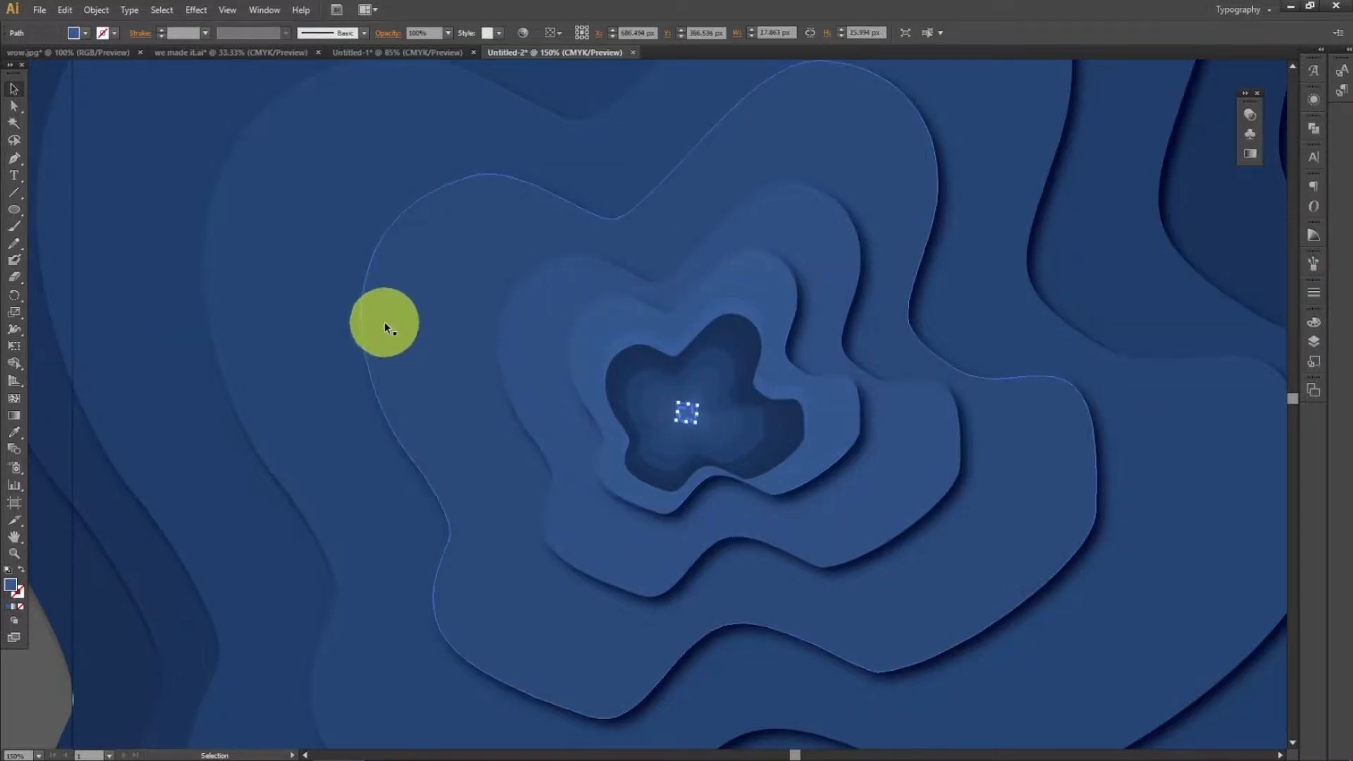
key(i)
click(384, 323)
click(277, 285)
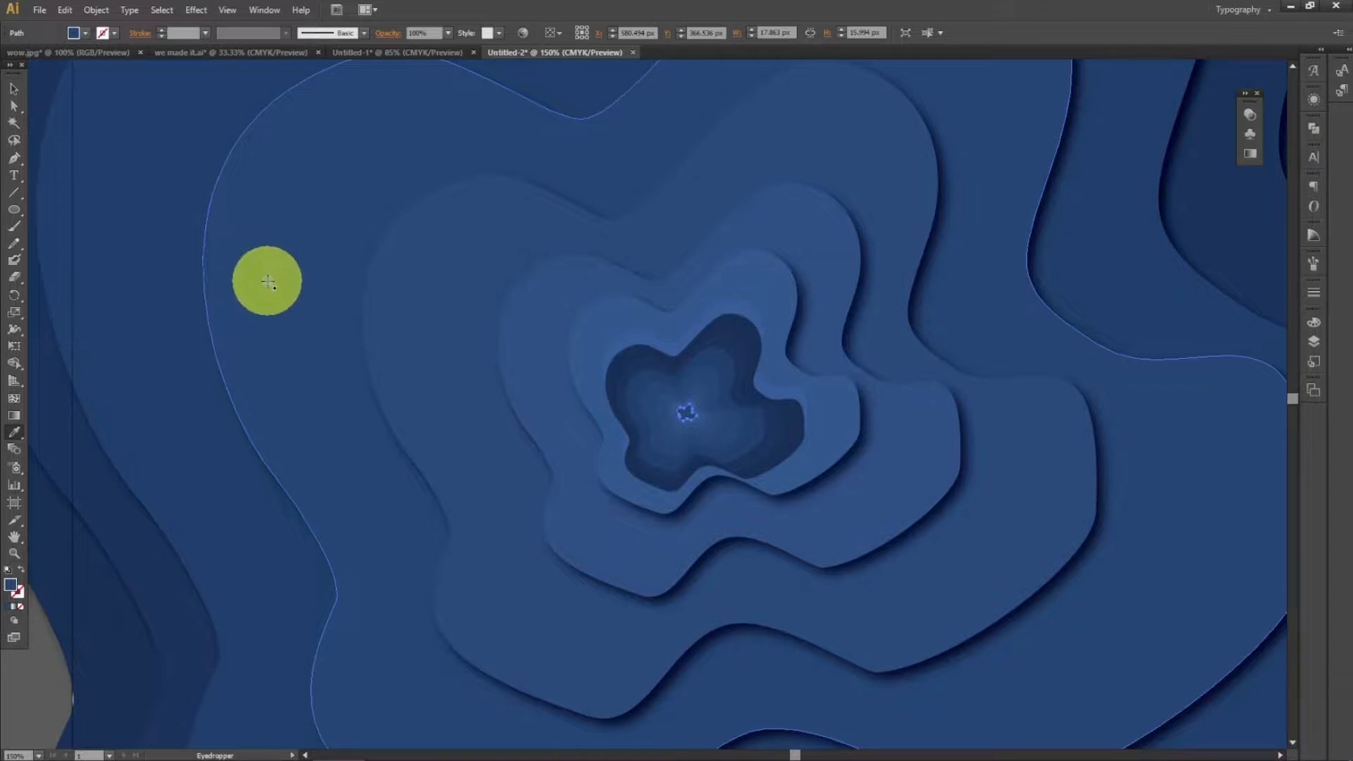
- Apply the 75% Multiply drop shadow with 7 px offsets and 5 px blur to the two outermost layers of the small central set
click(10, 89)
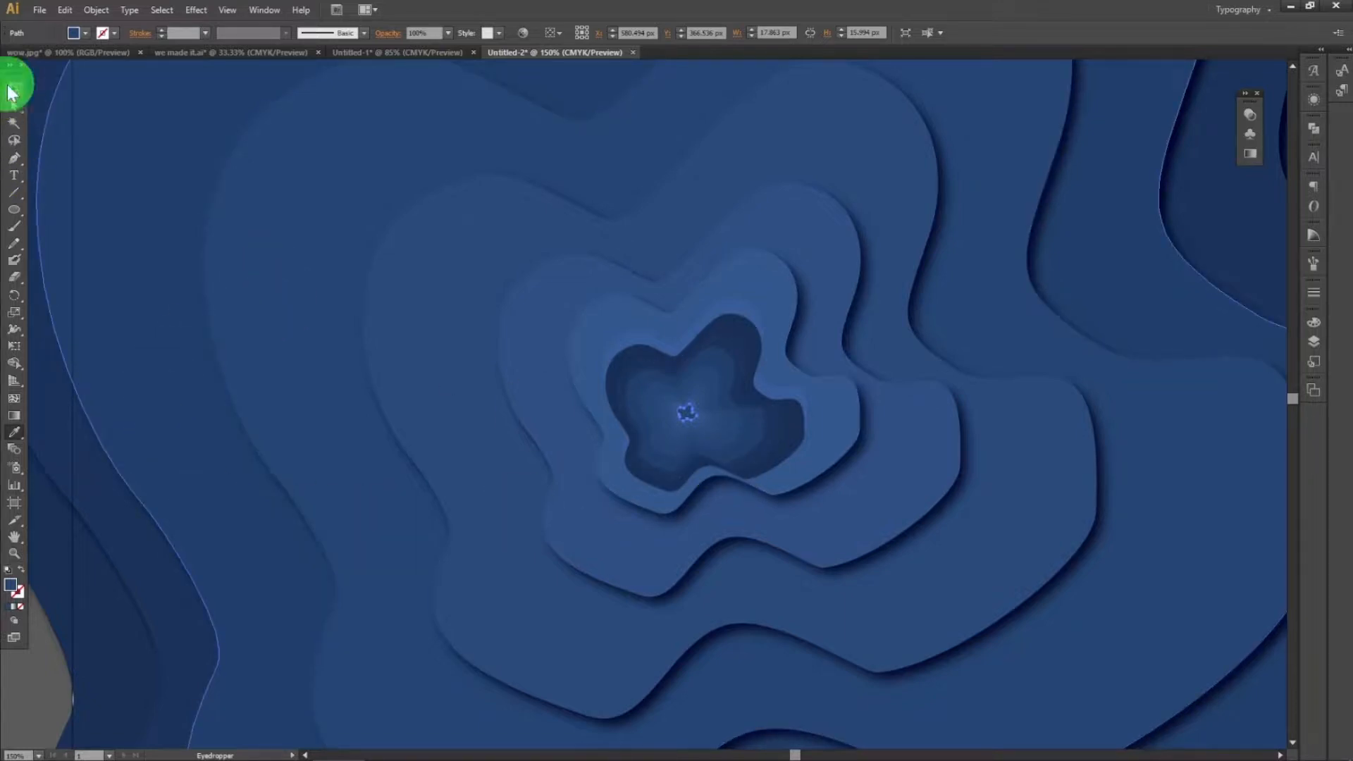
click(790, 438)
click(204, 11)
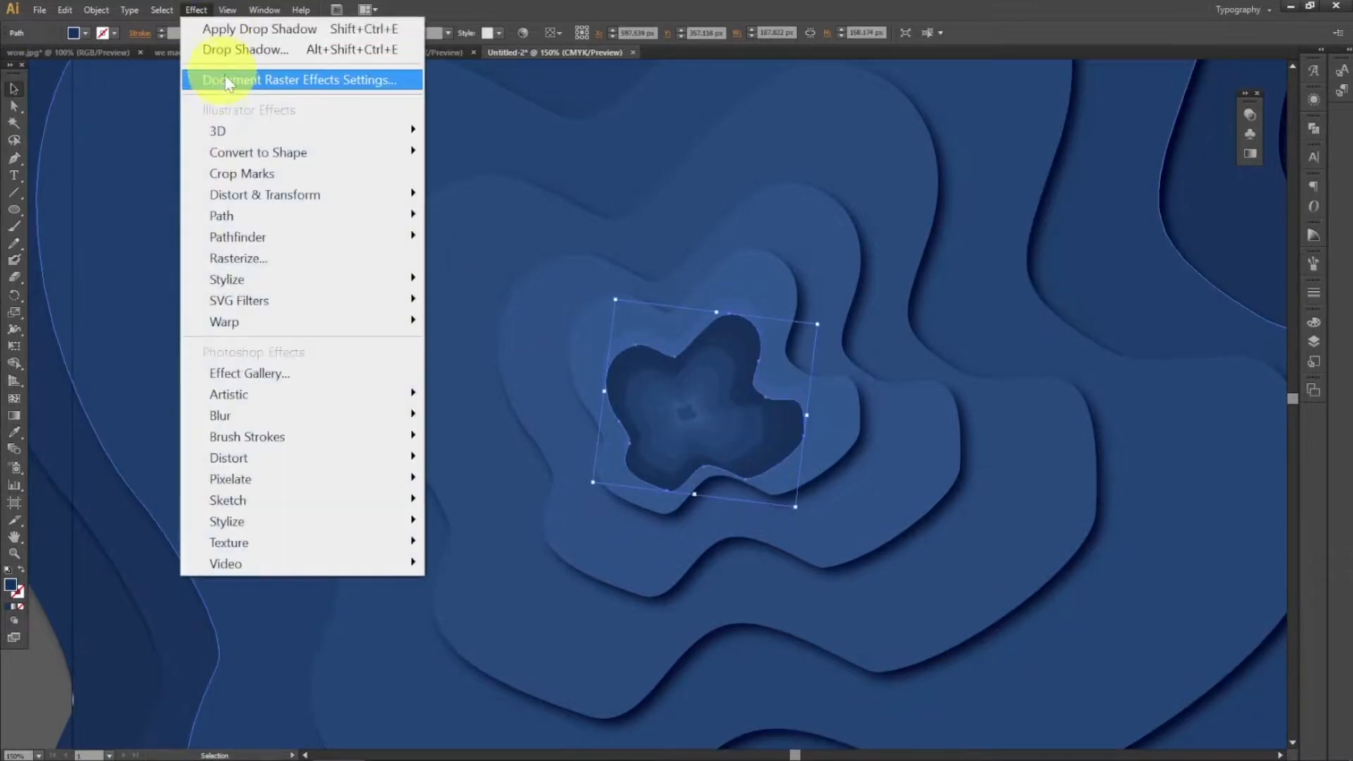
click(229, 46)
click(214, 327)
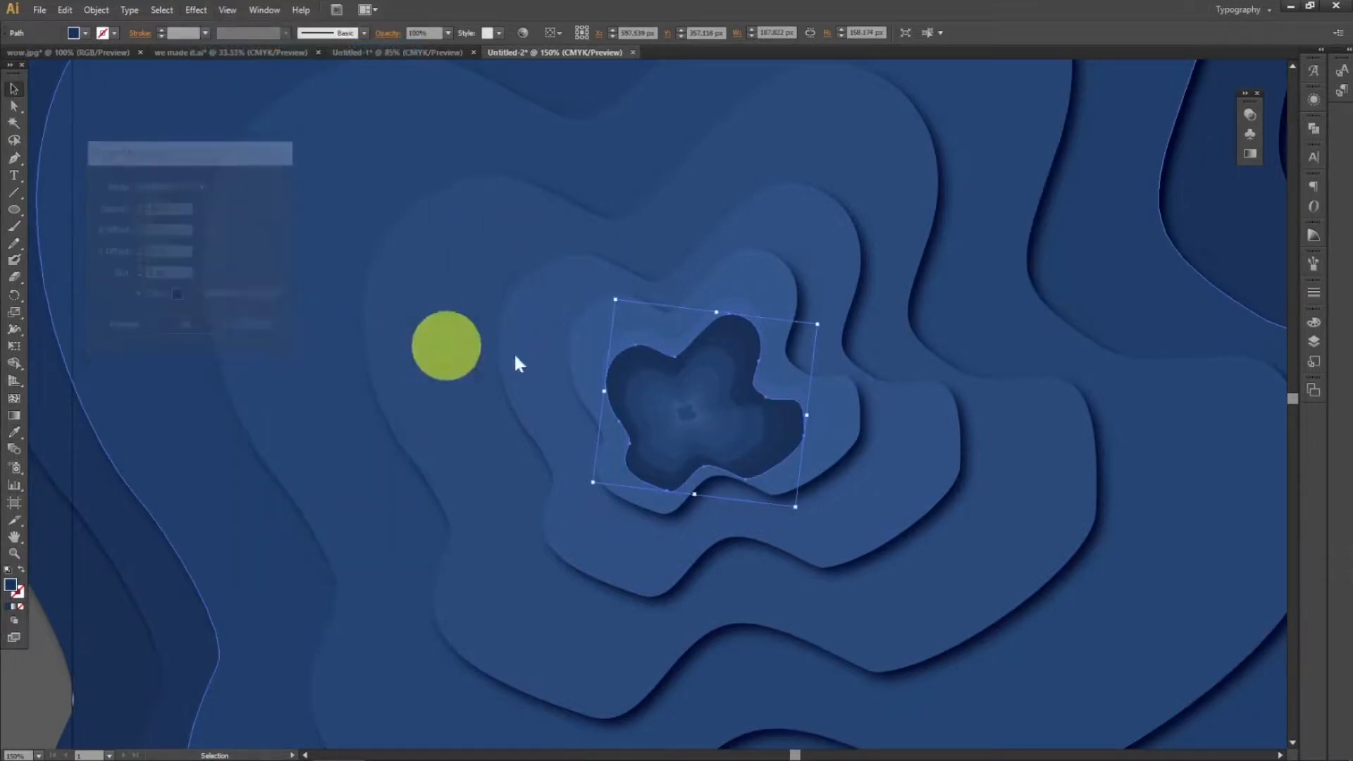
click(743, 362)
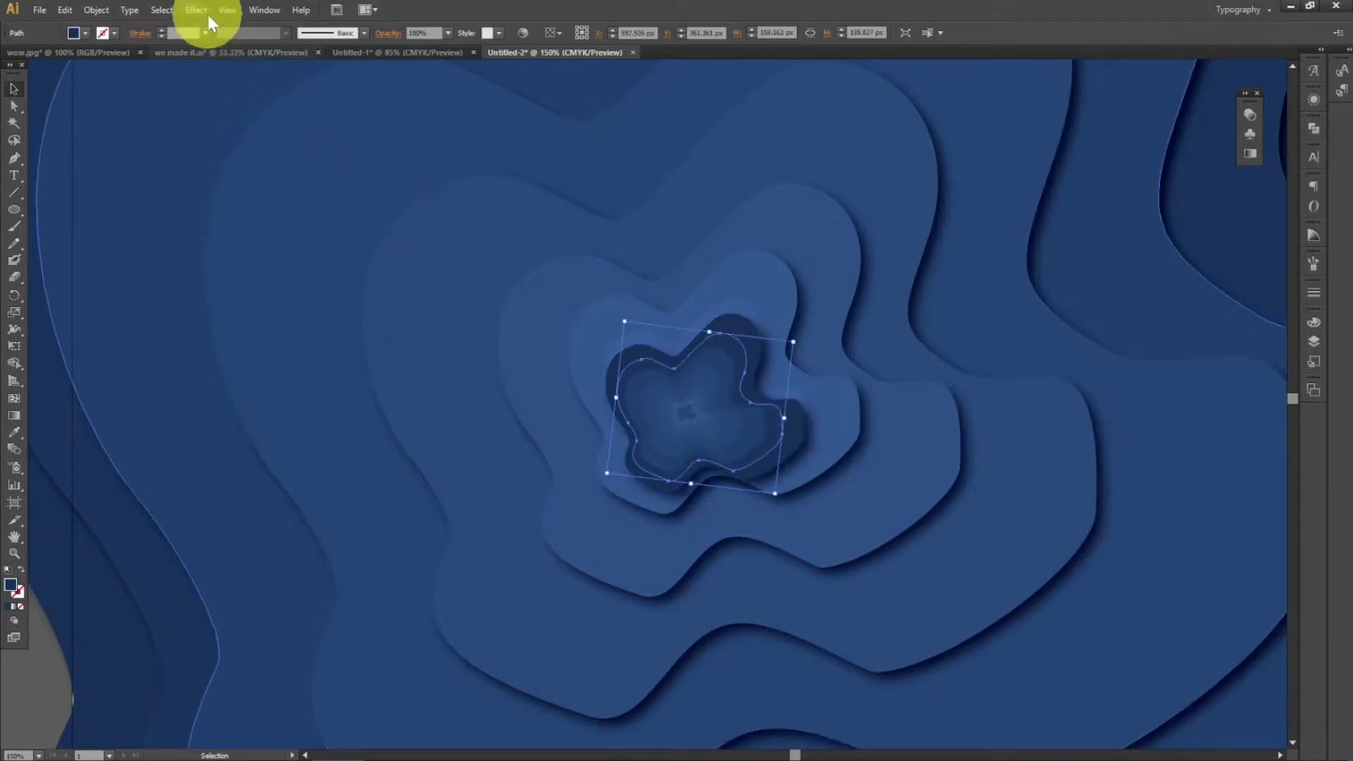
click(197, 10)
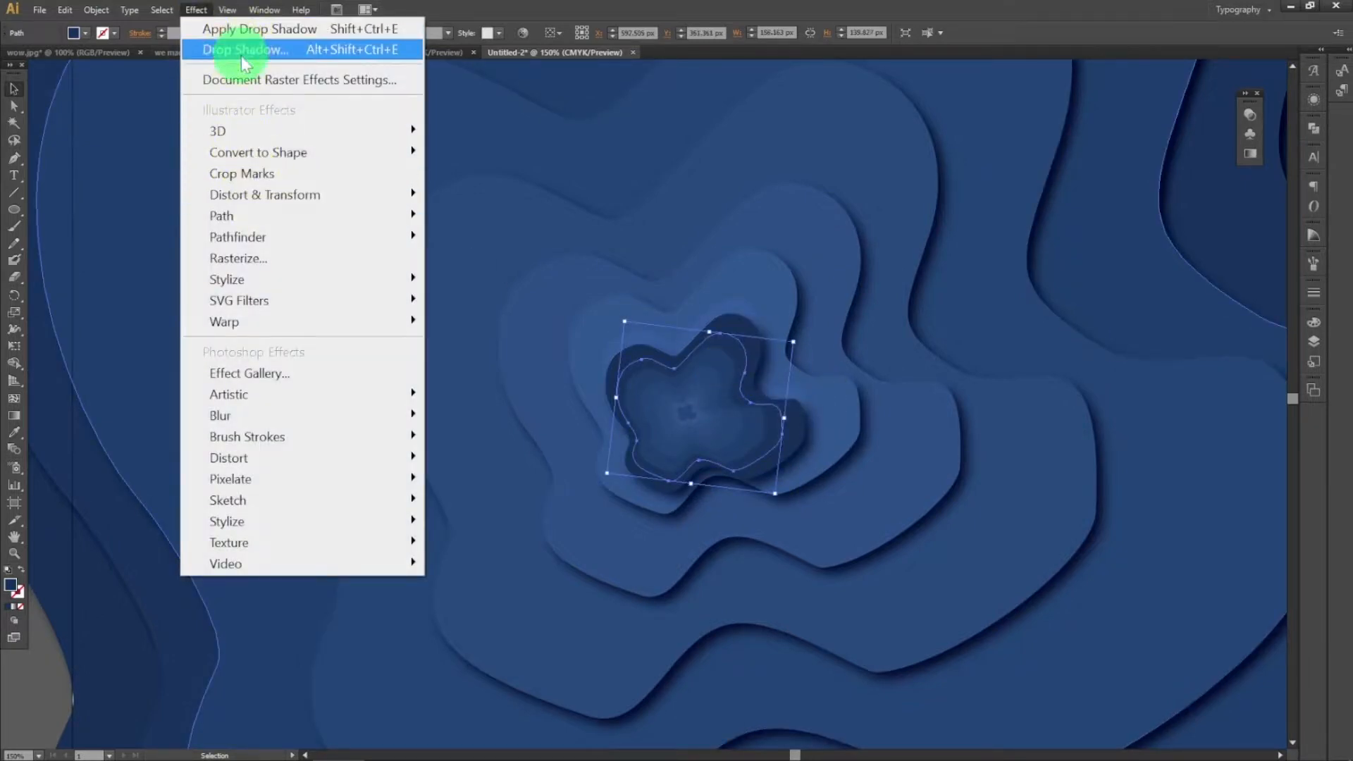
click(233, 49)
click(218, 329)
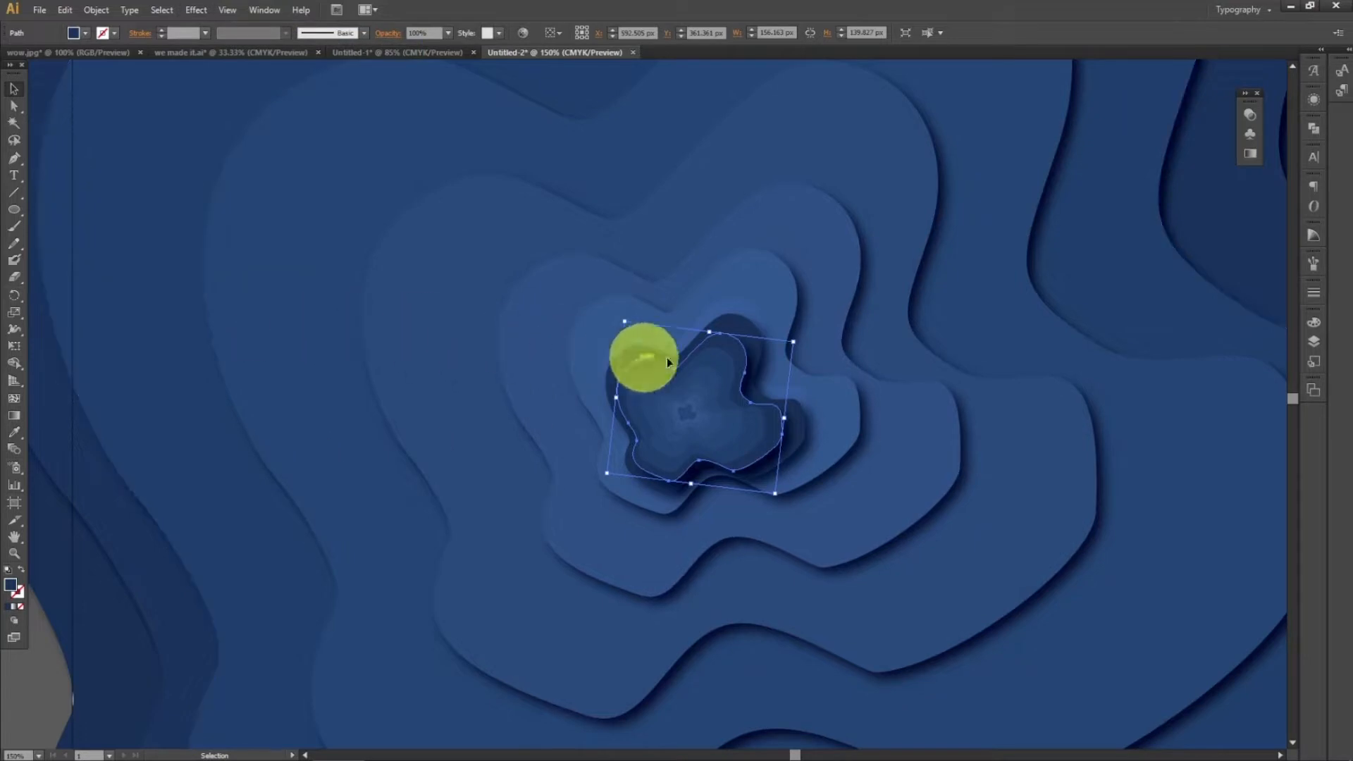
- Apply the same Multiply drop shadow to the third and fourth layers of the small central set, with 7 px offsets and 5 px blur
click(719, 357)
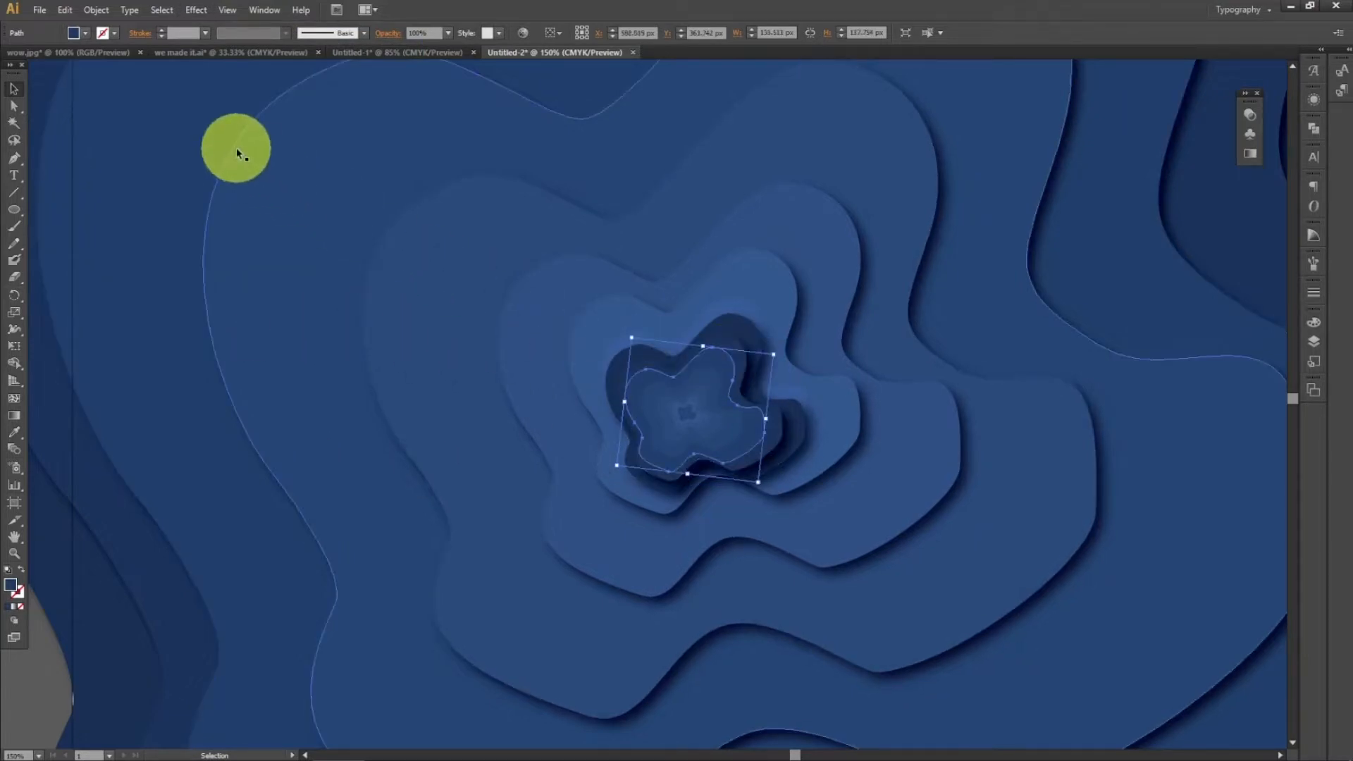
click(187, 10)
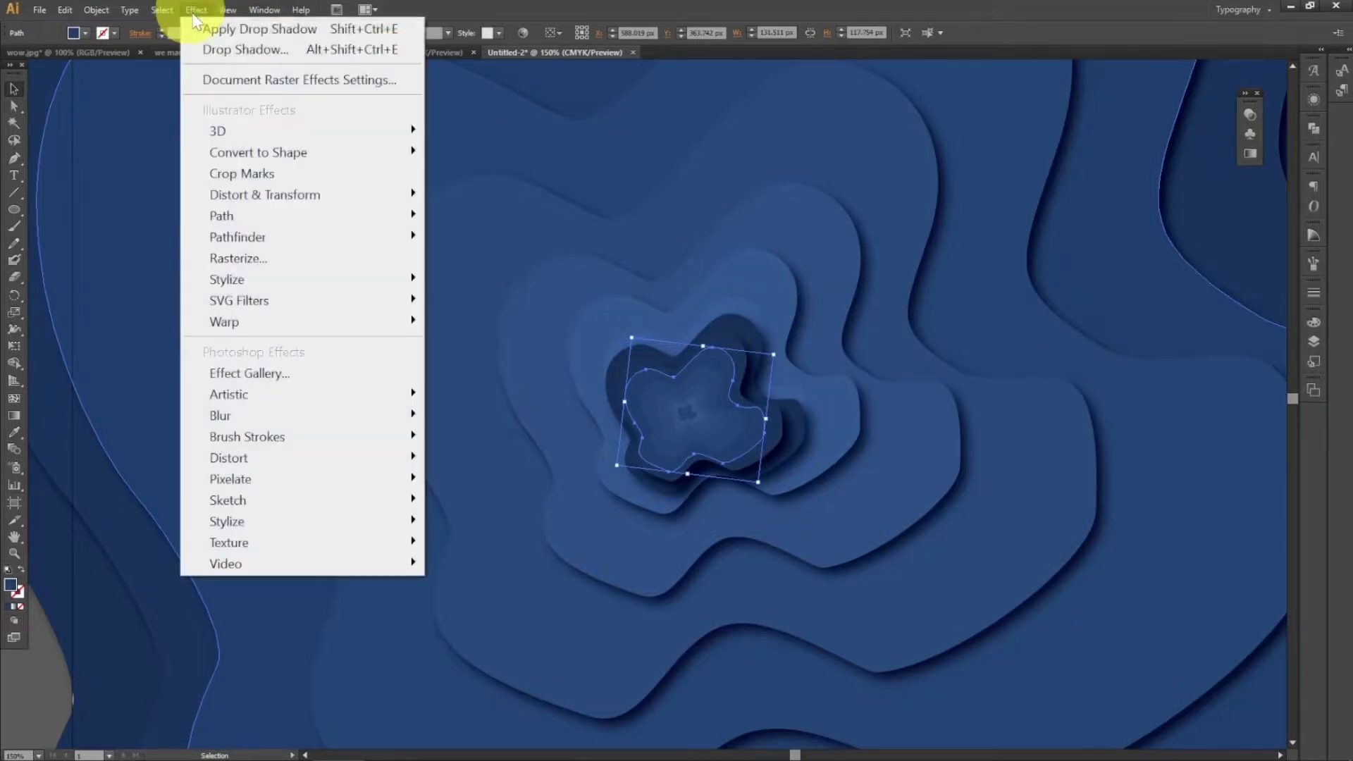
click(218, 50)
click(170, 328)
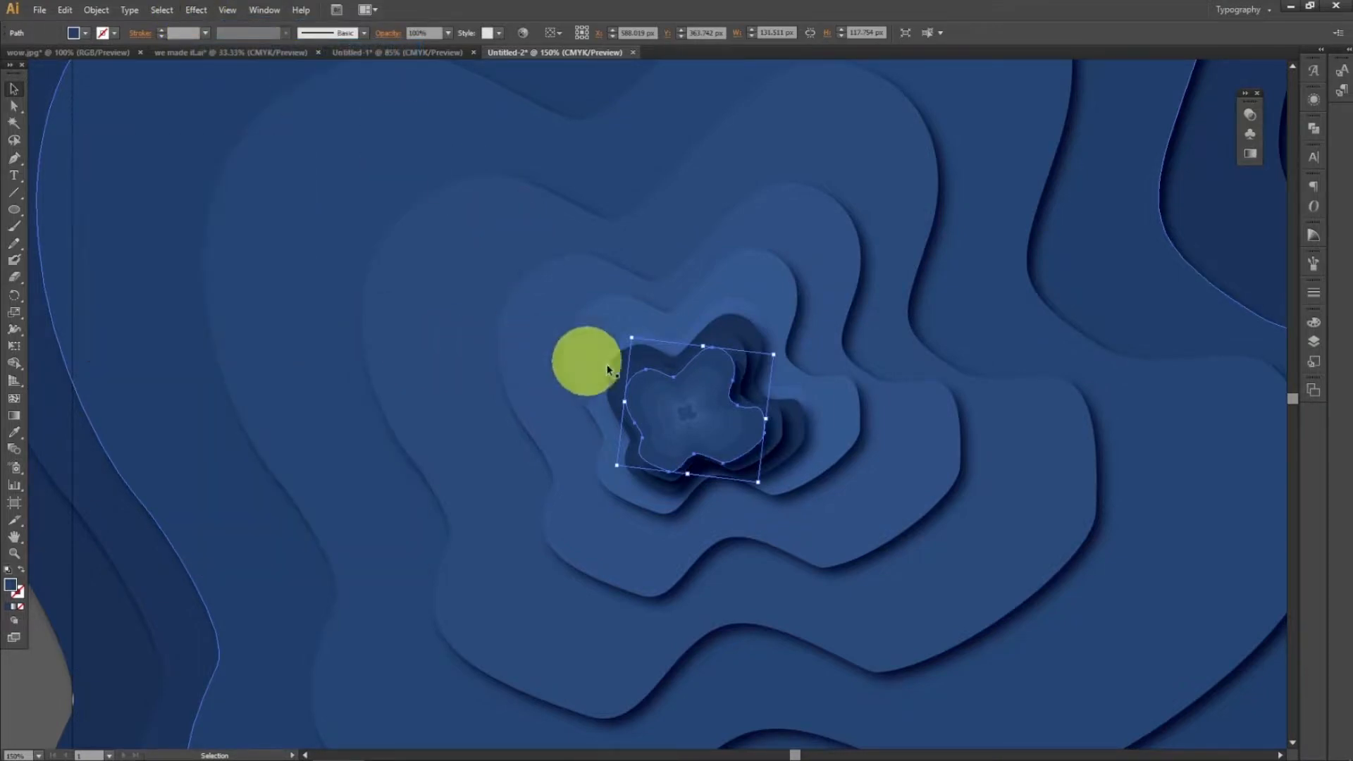
click(706, 371)
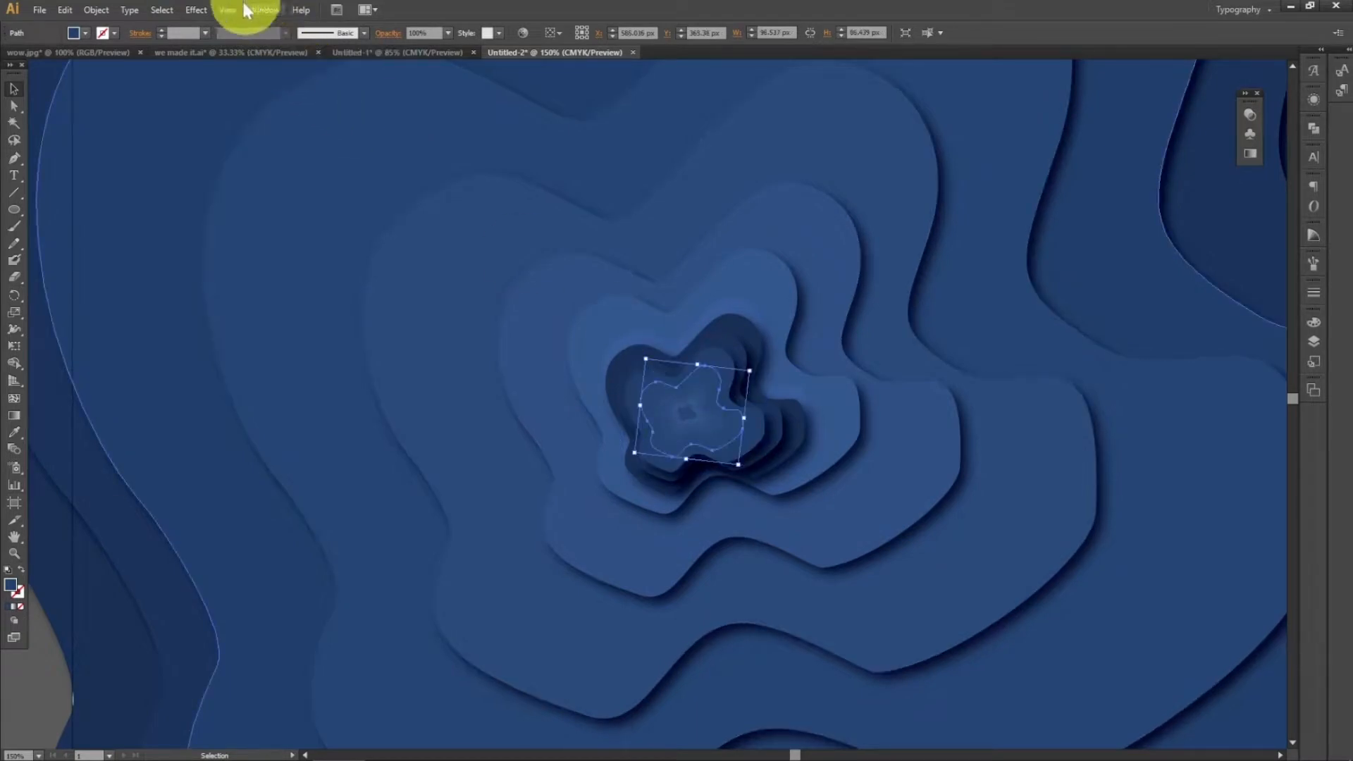
click(192, 10)
click(220, 53)
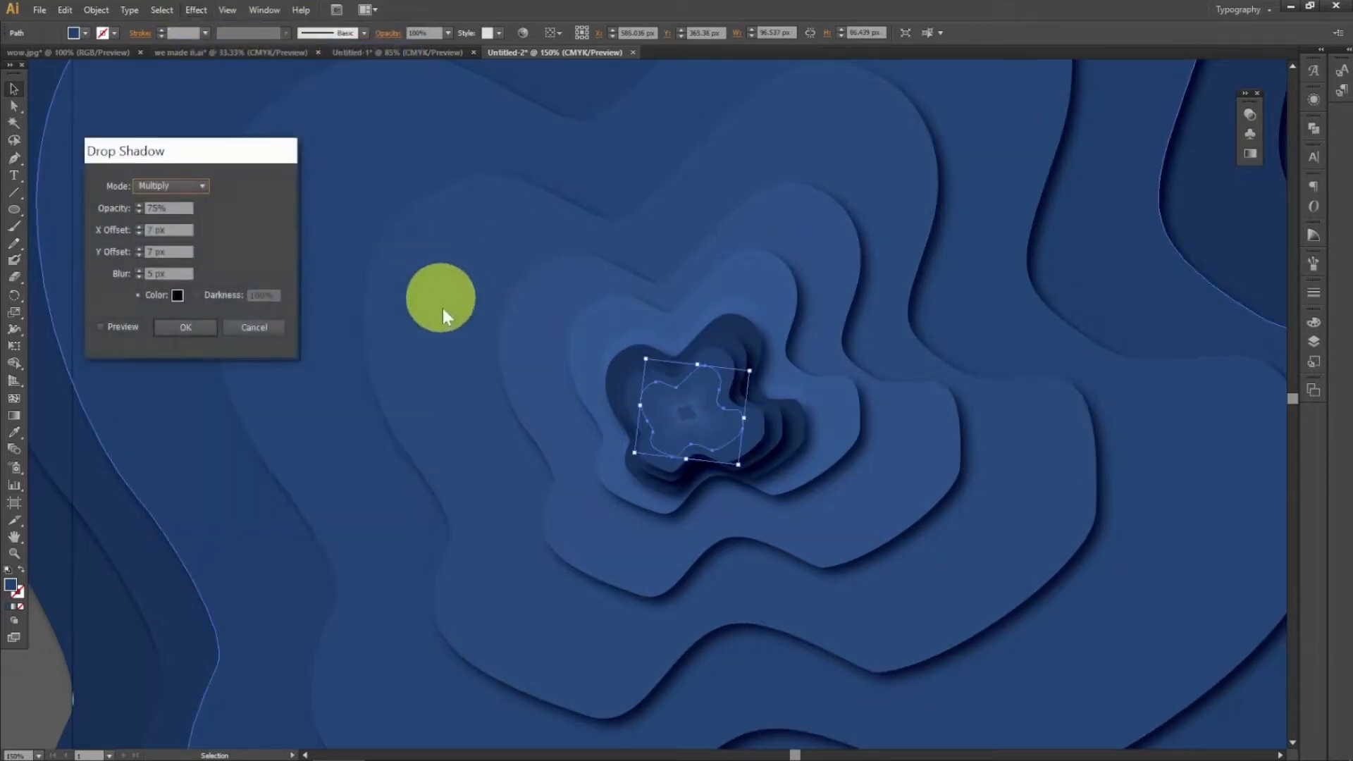
click(181, 328)
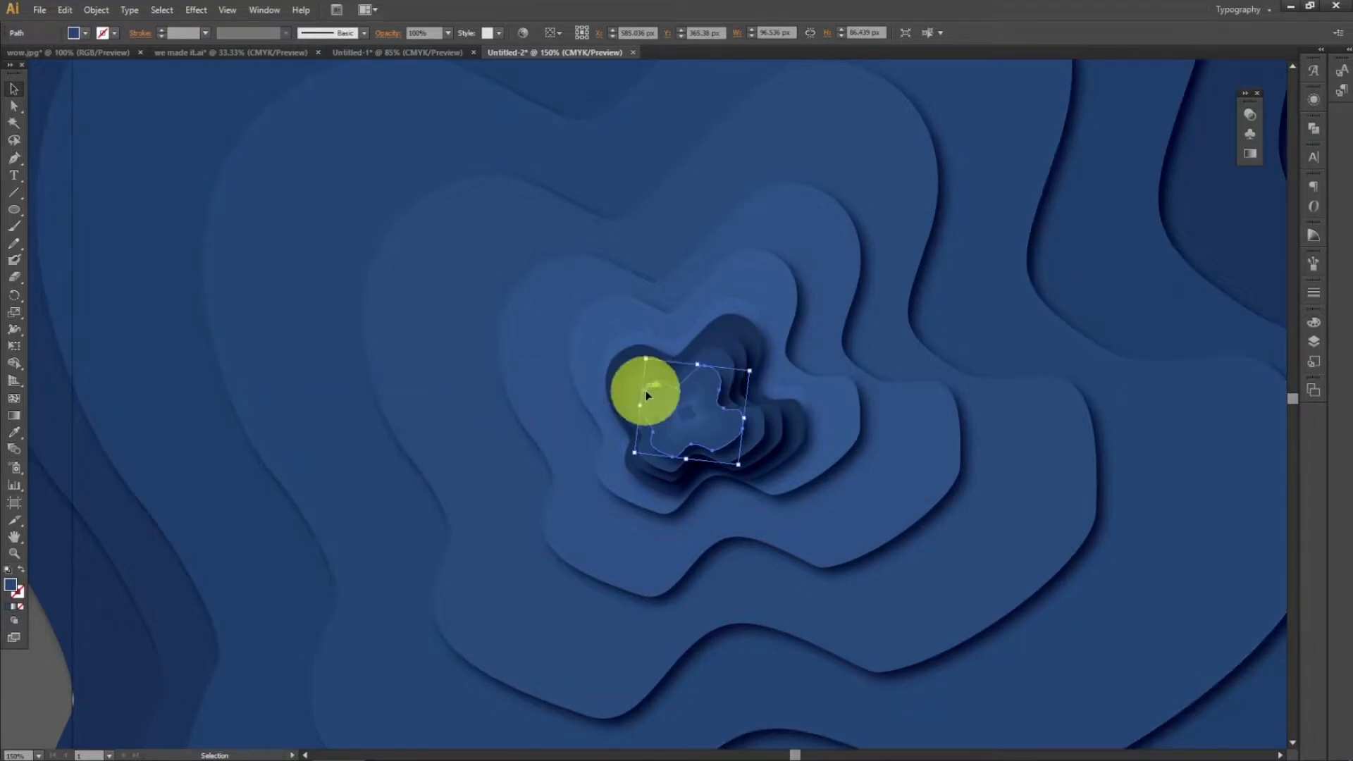
- Apply the 75% Multiply drop shadow with 7 px offsets and 5 px blur to the fifth layer of the small central set
click(705, 390)
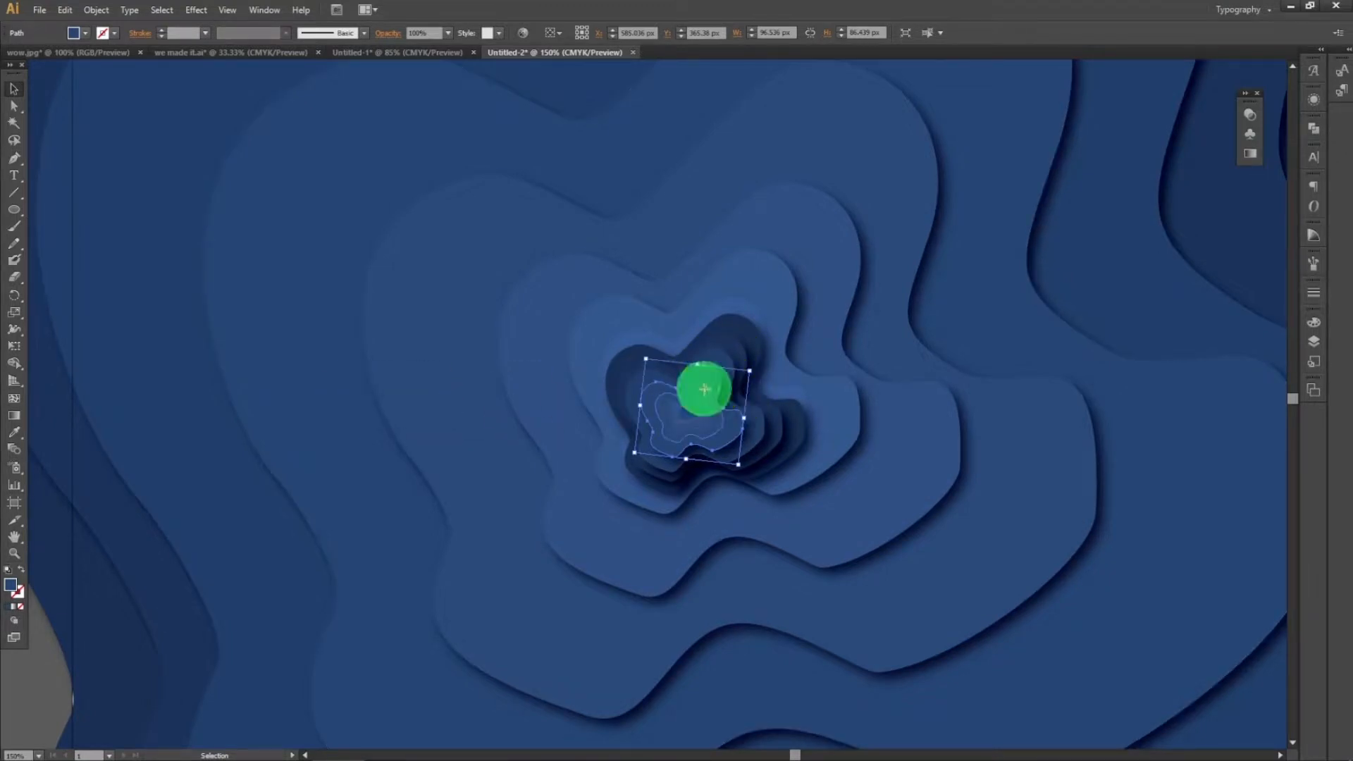
click(201, 10)
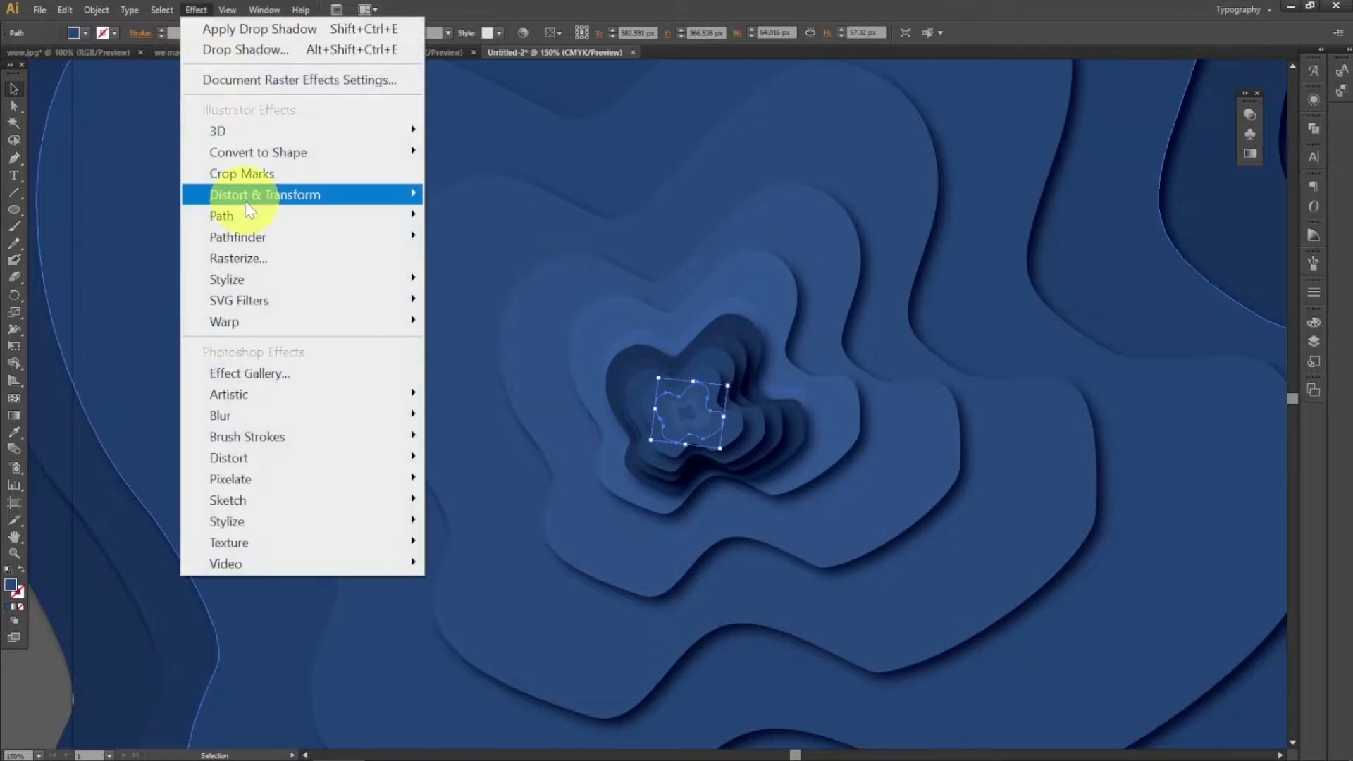
click(233, 49)
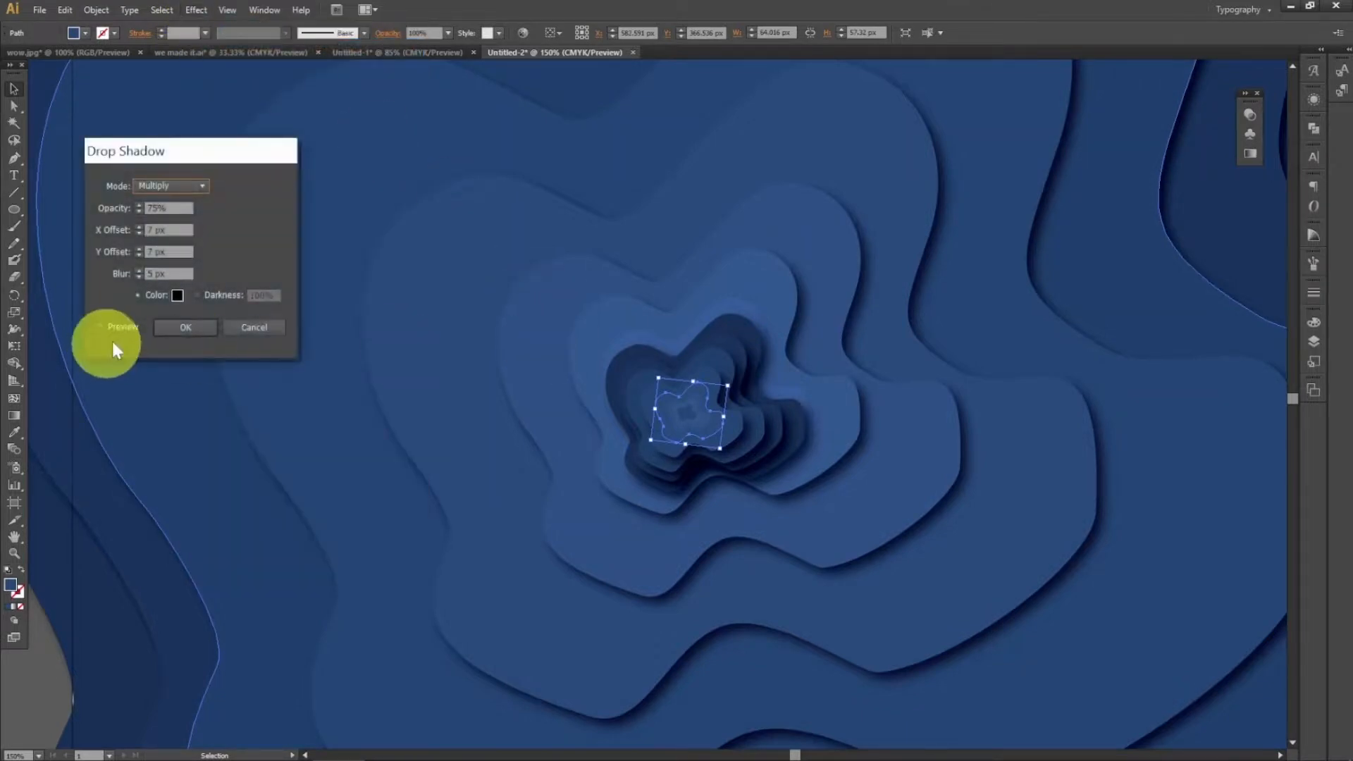
click(182, 327)
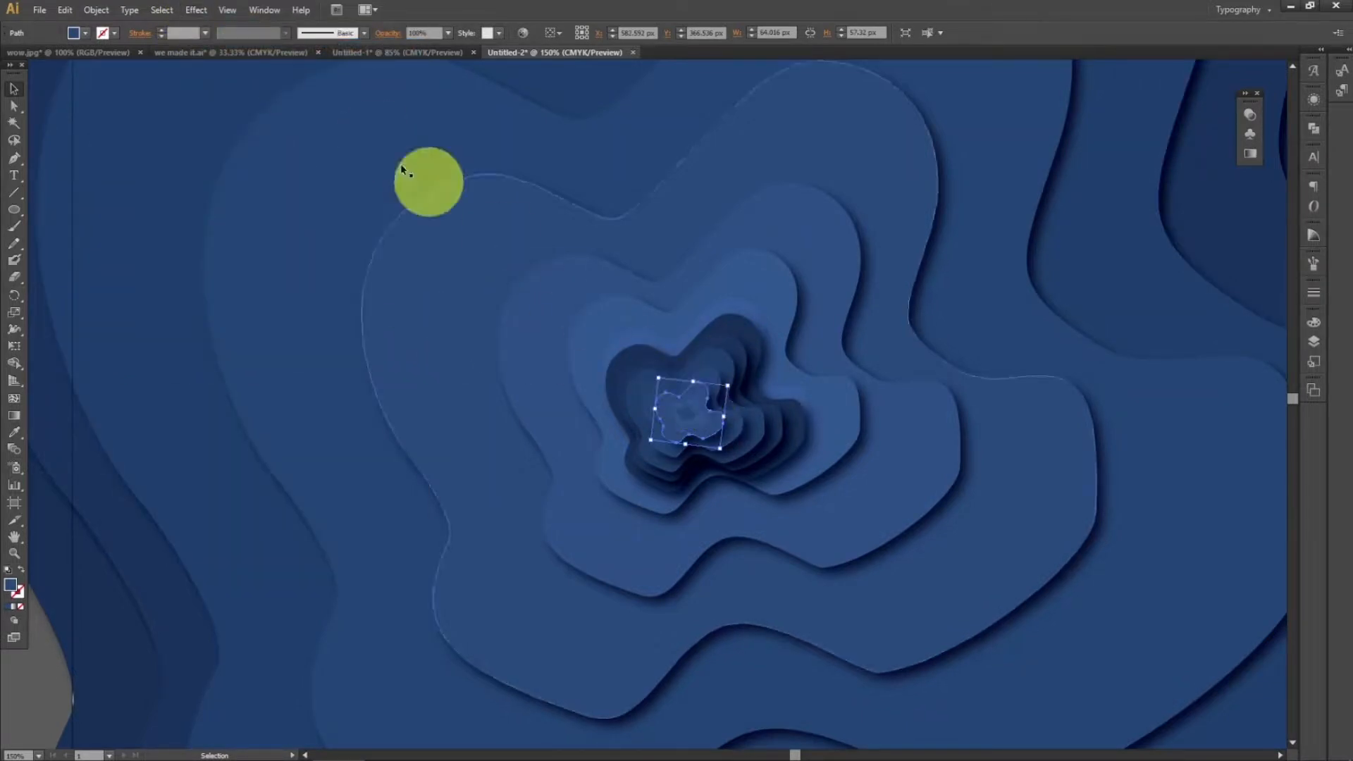
click(197, 10)
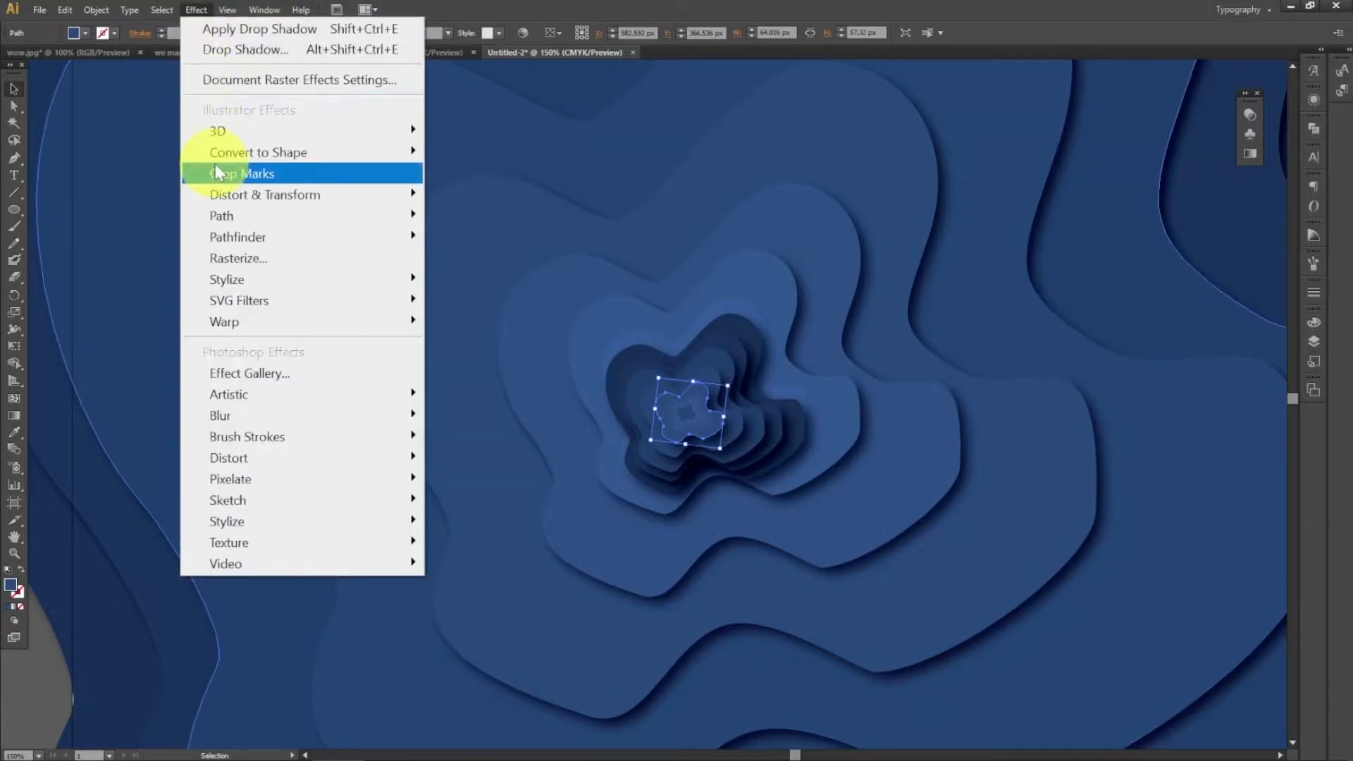
click(219, 49)
click(767, 419)
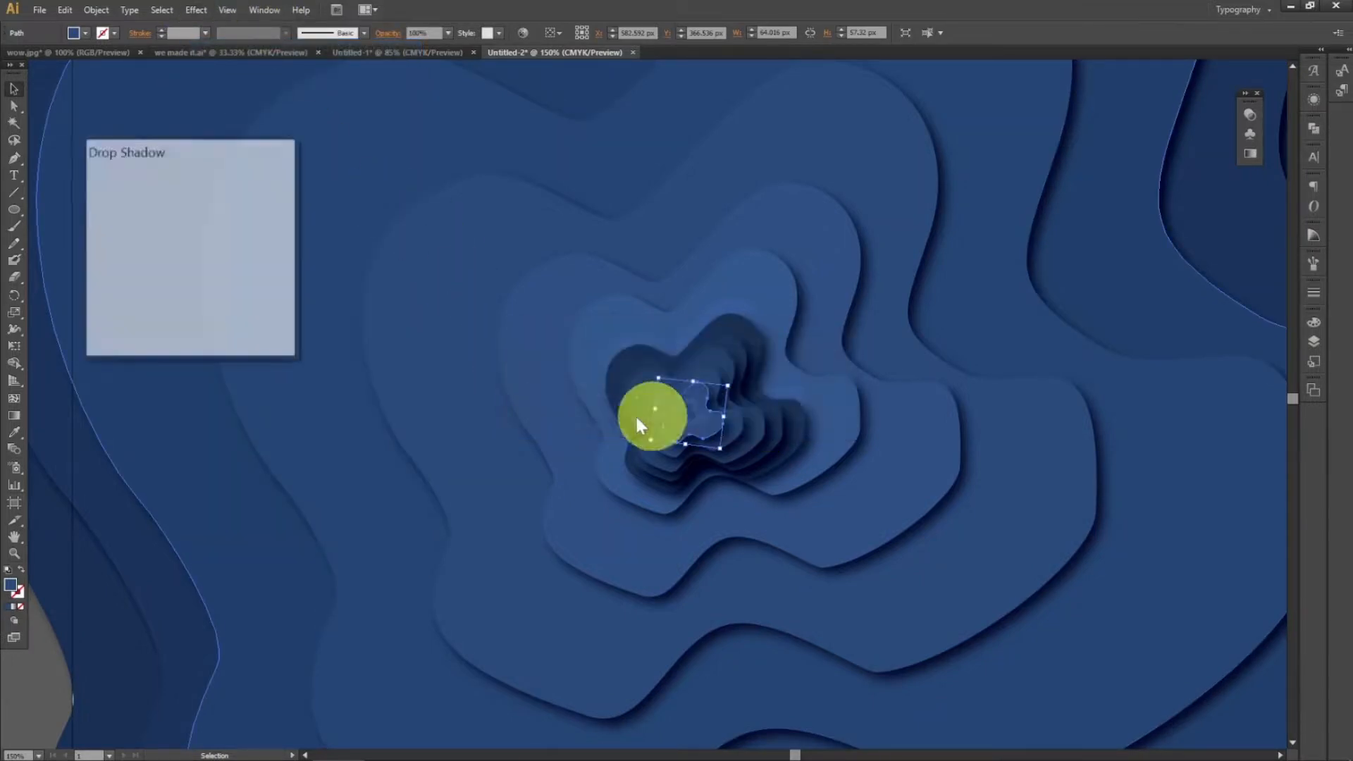
click(252, 330)
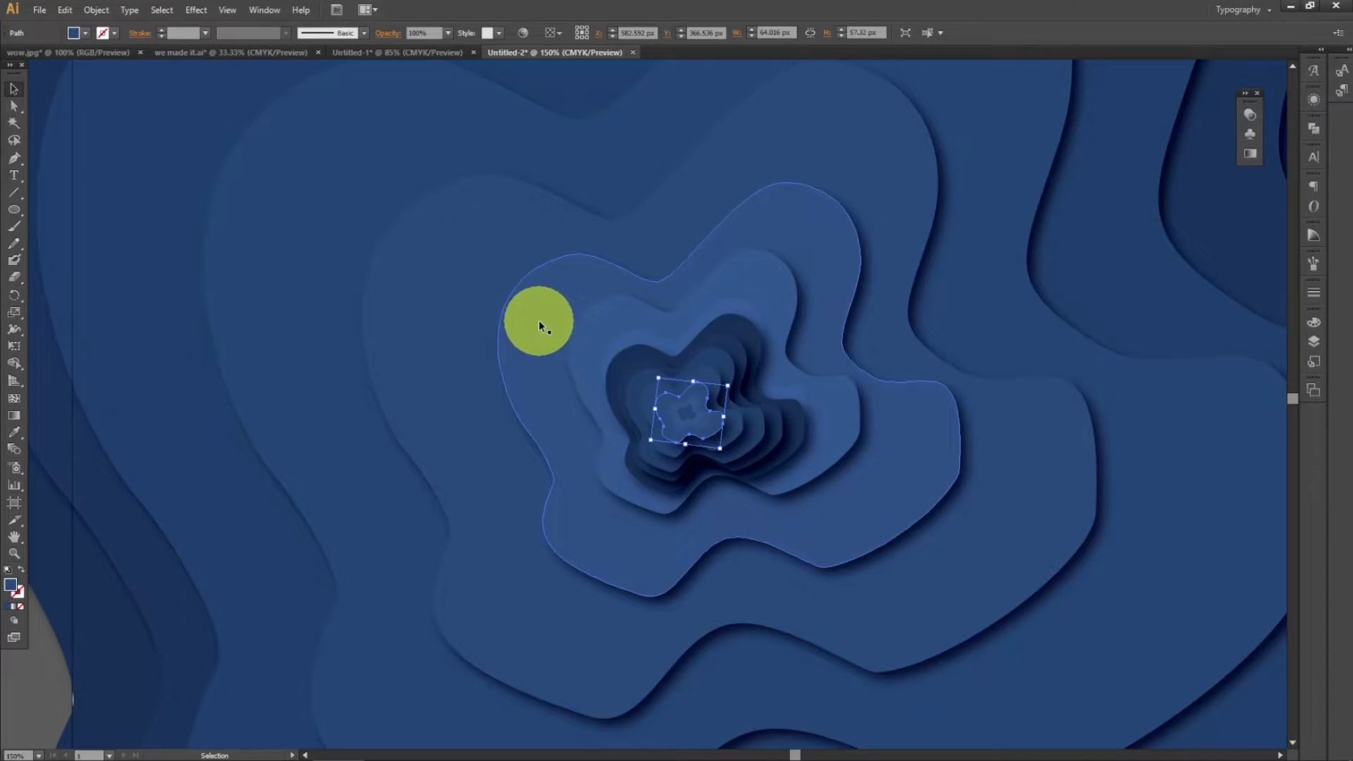
- Give the sixth and seventh layers of the small central set the same Multiply drop shadow used on the layers around them
key(a)
key(v)
key(ctrl+plus)
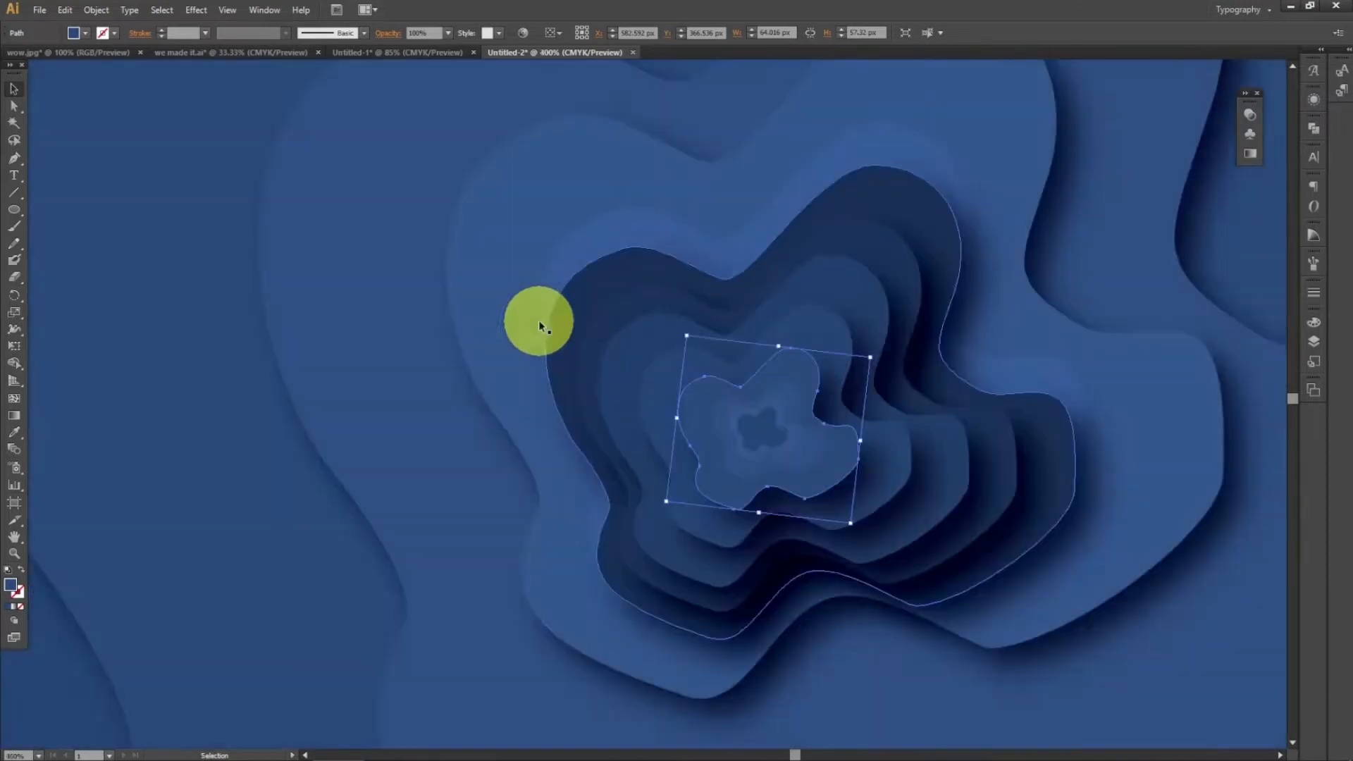
click(799, 400)
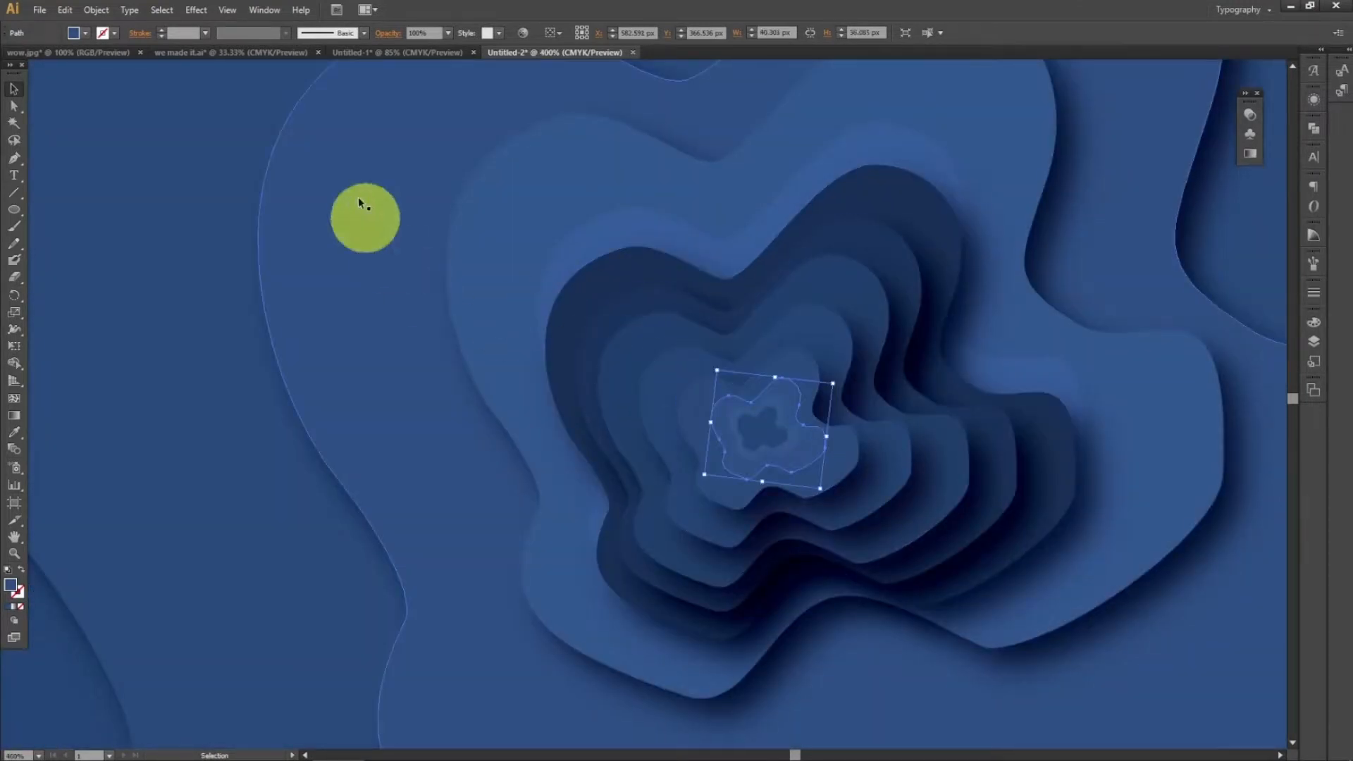
click(195, 13)
click(197, 51)
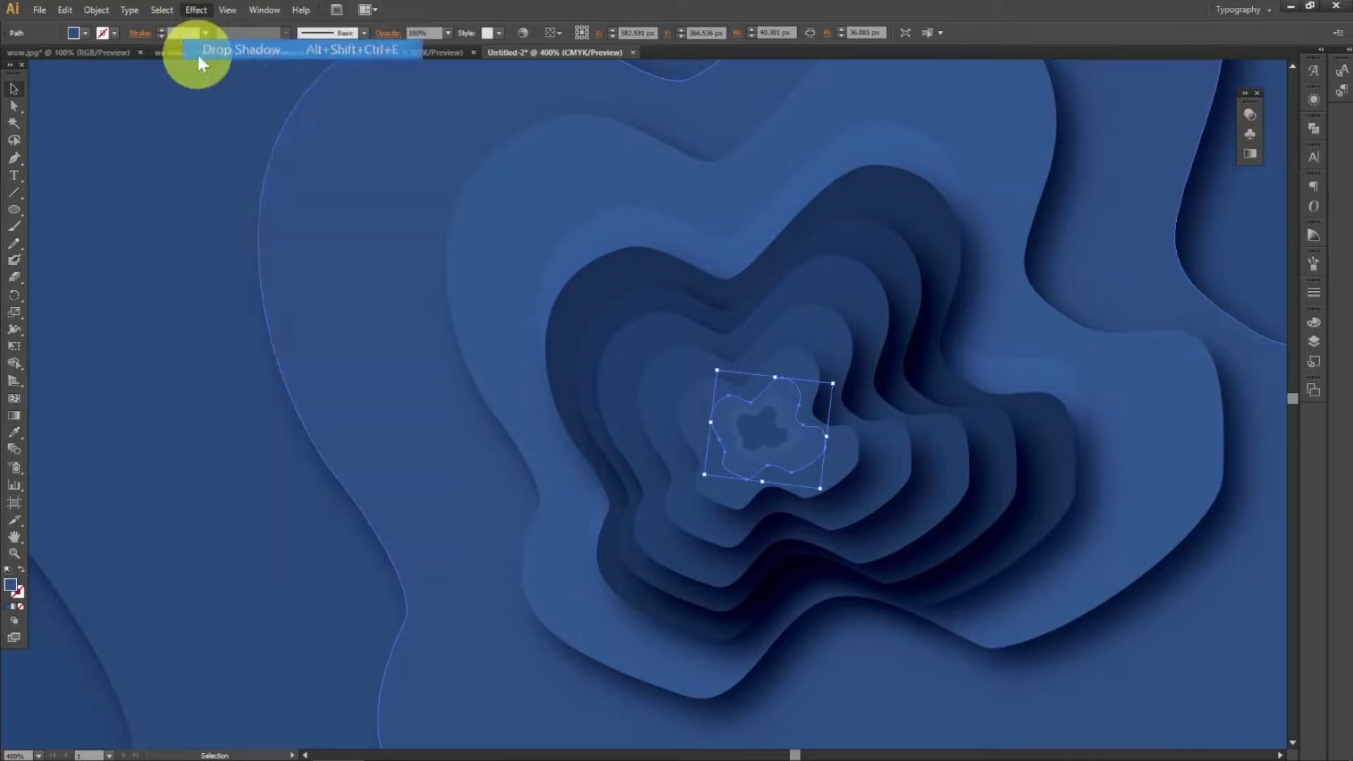
click(180, 326)
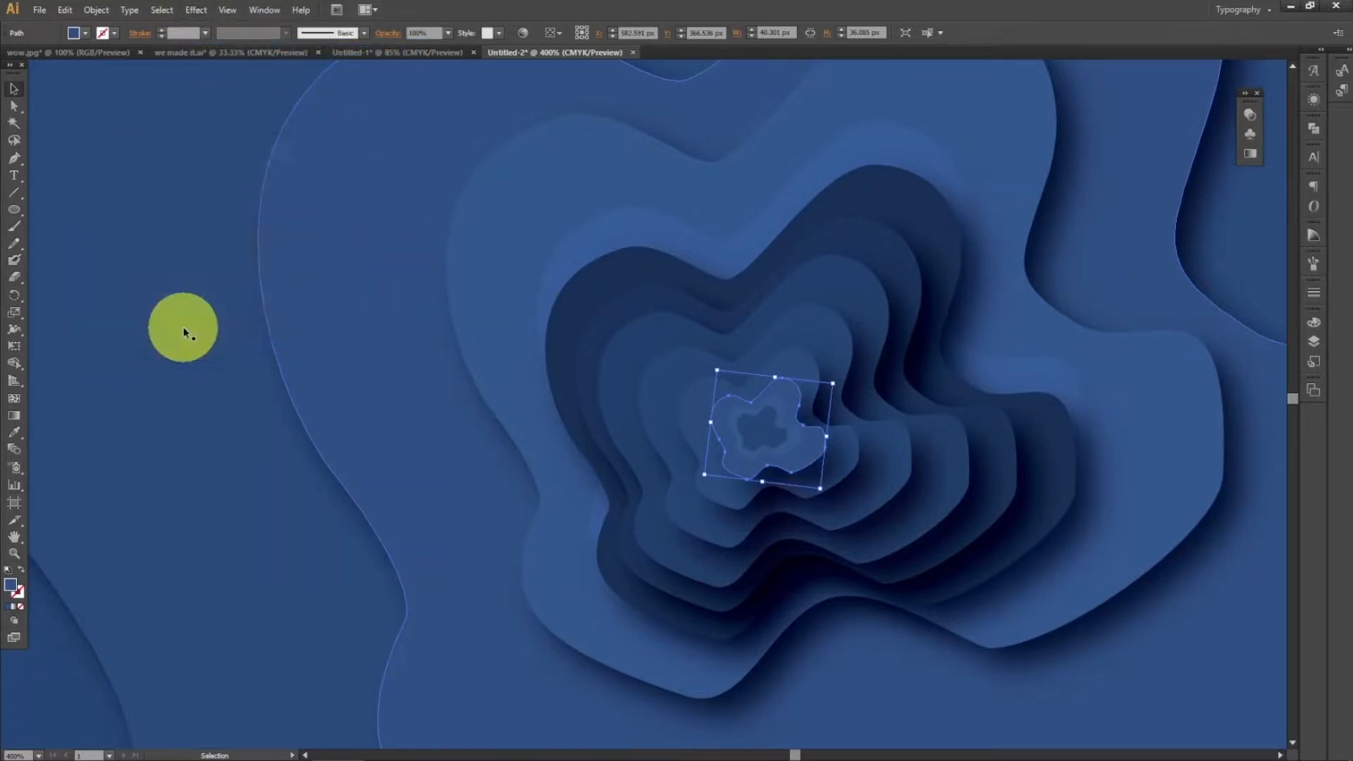
click(789, 421)
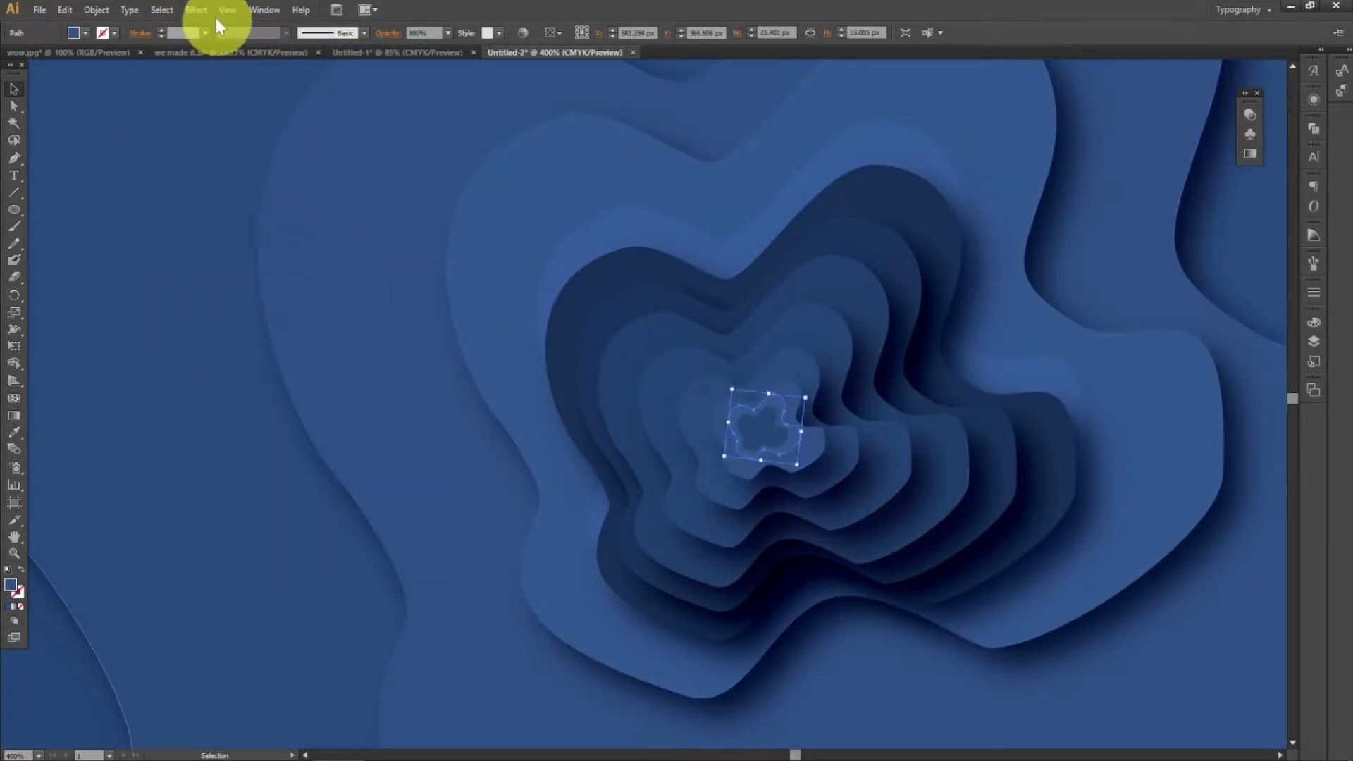
click(197, 11)
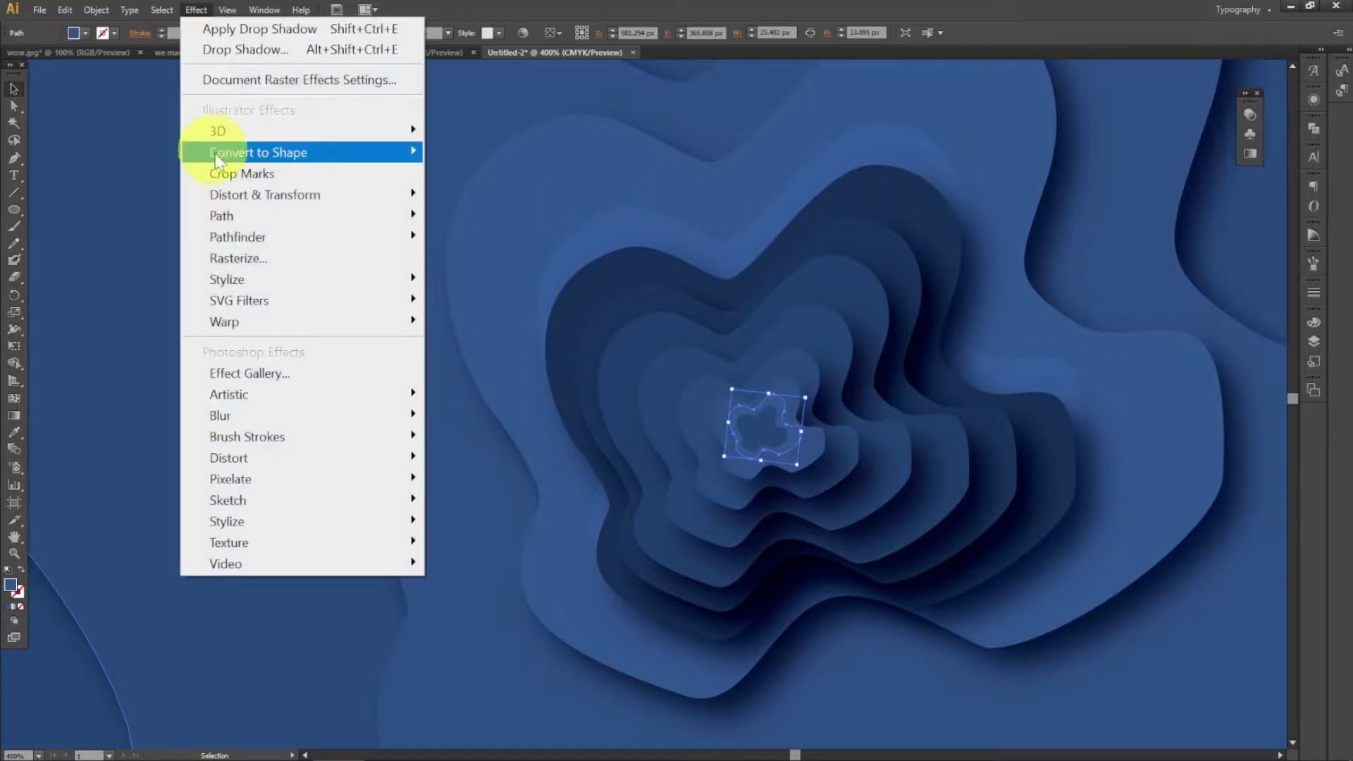
click(225, 48)
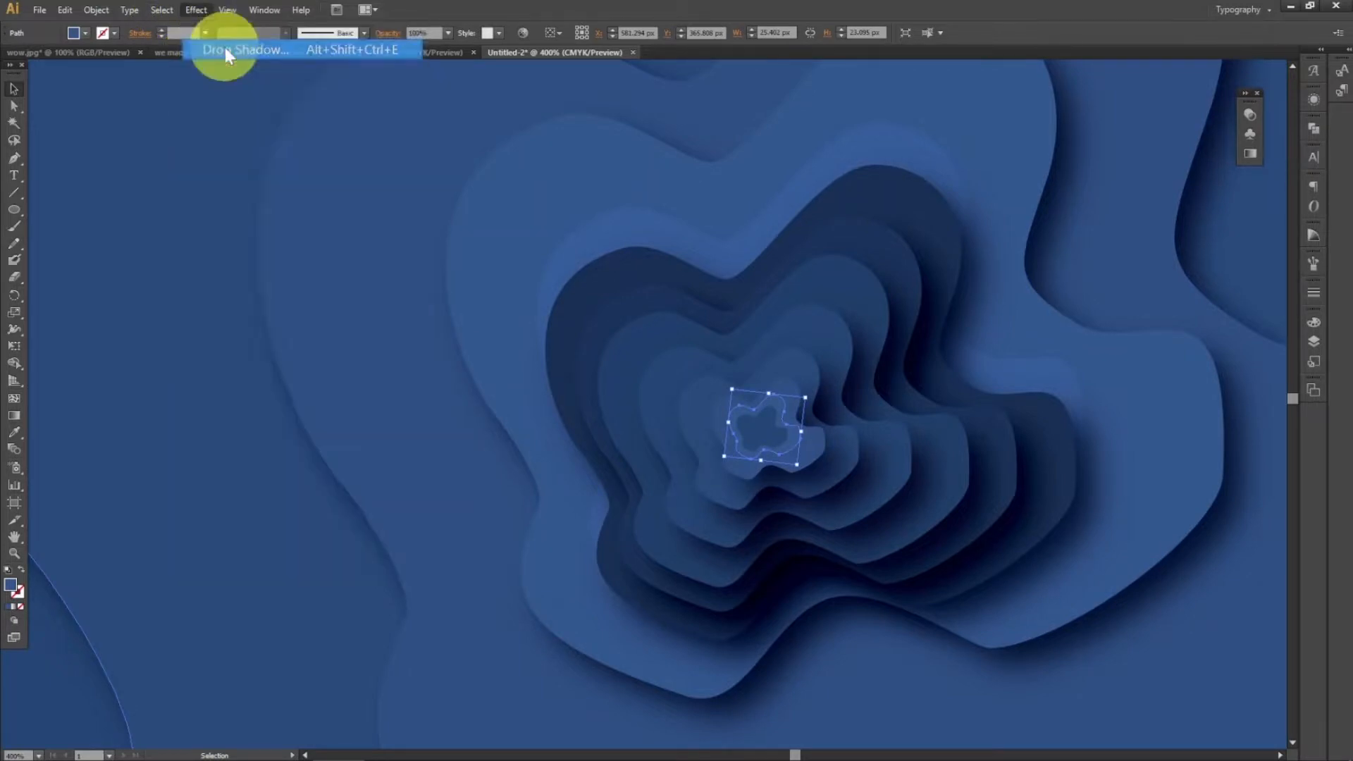
click(198, 329)
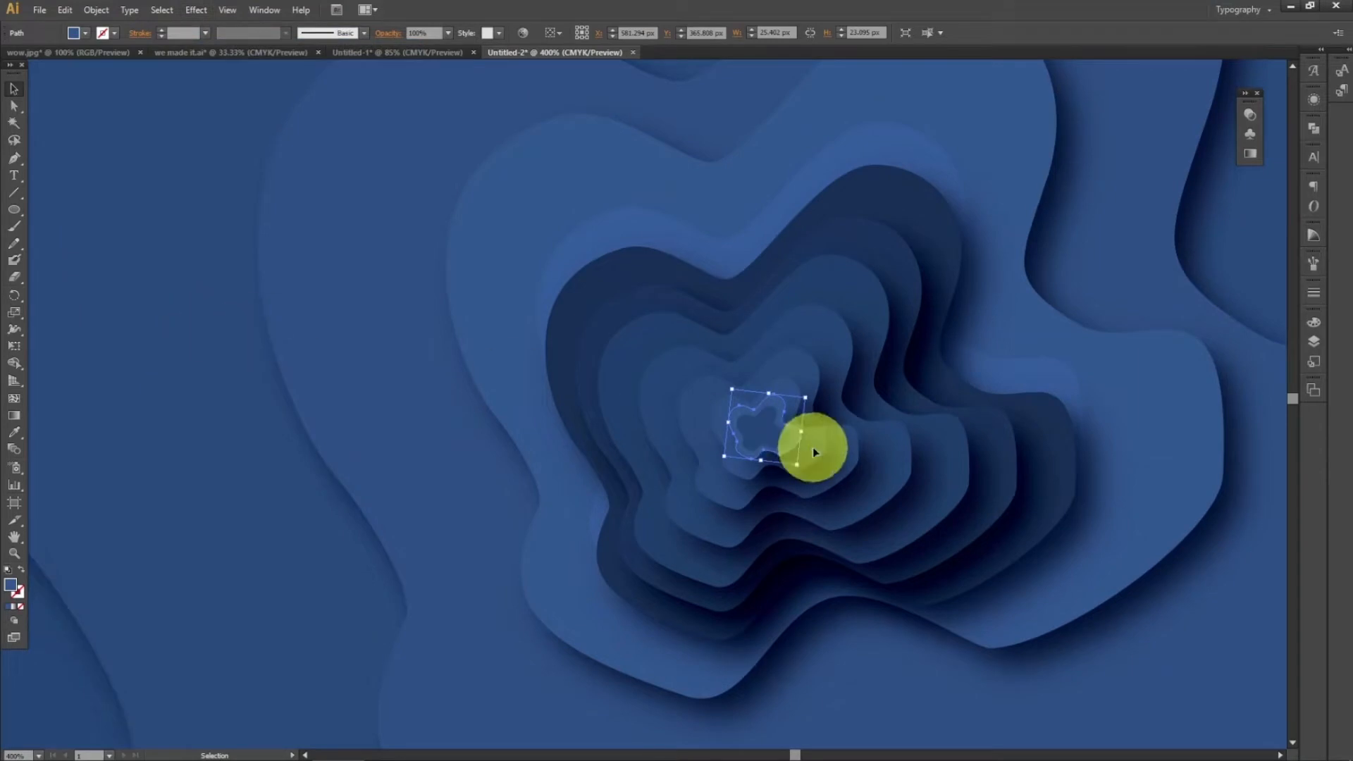
- Recolour the tiny innermost shape with a lighter blue of hue 217°, saturation 66% and brightness 82%
click(776, 433)
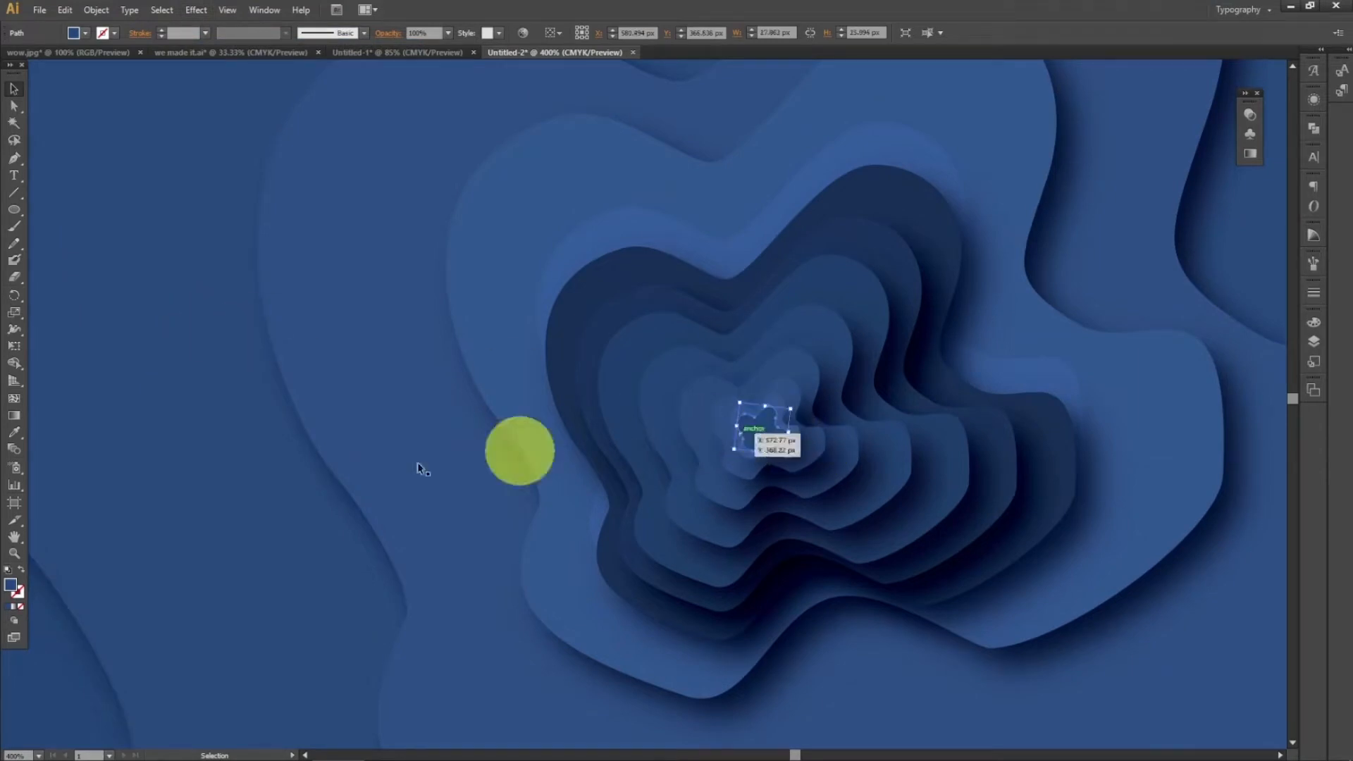
double_click(11, 584)
mouse_move(478, 573)
mouse_down()
mouse_move(483, 589)
mouse_move(481, 529)
mouse_up()
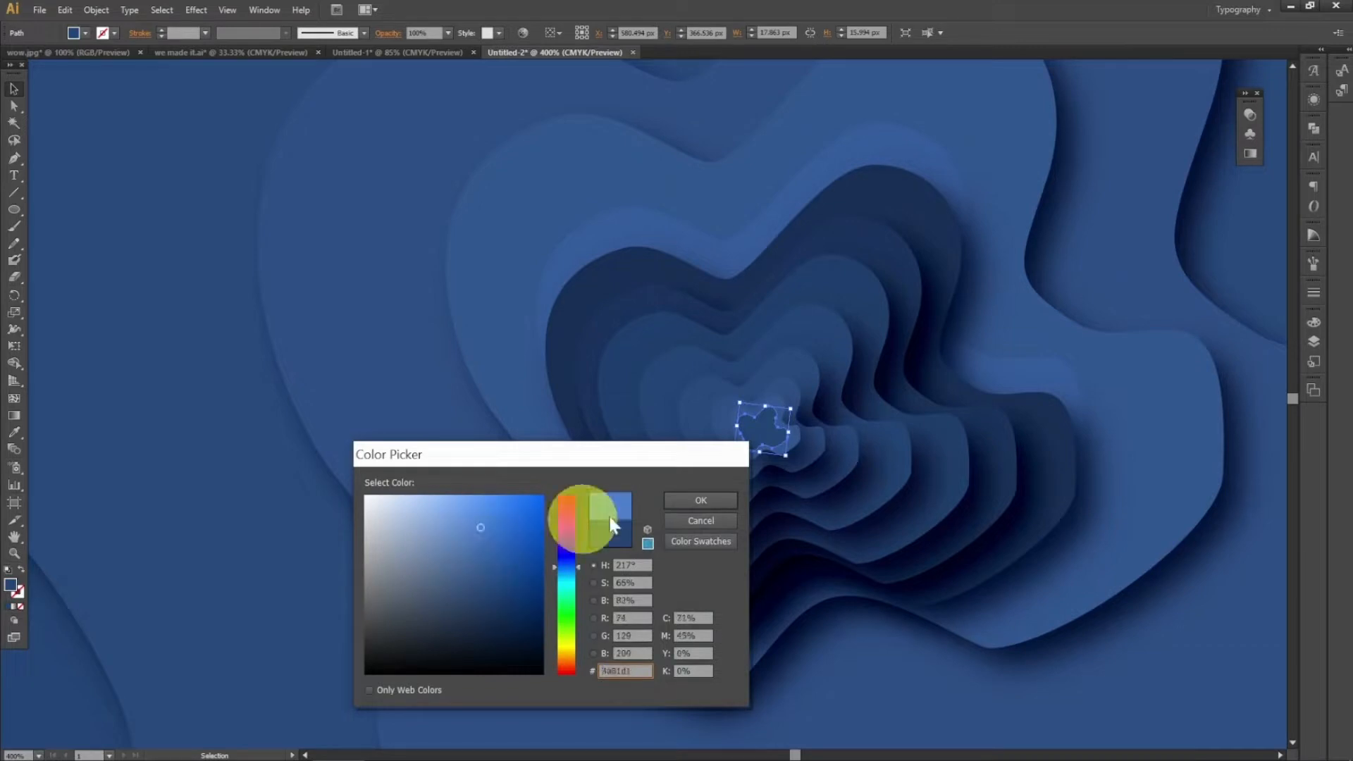
click(698, 501)
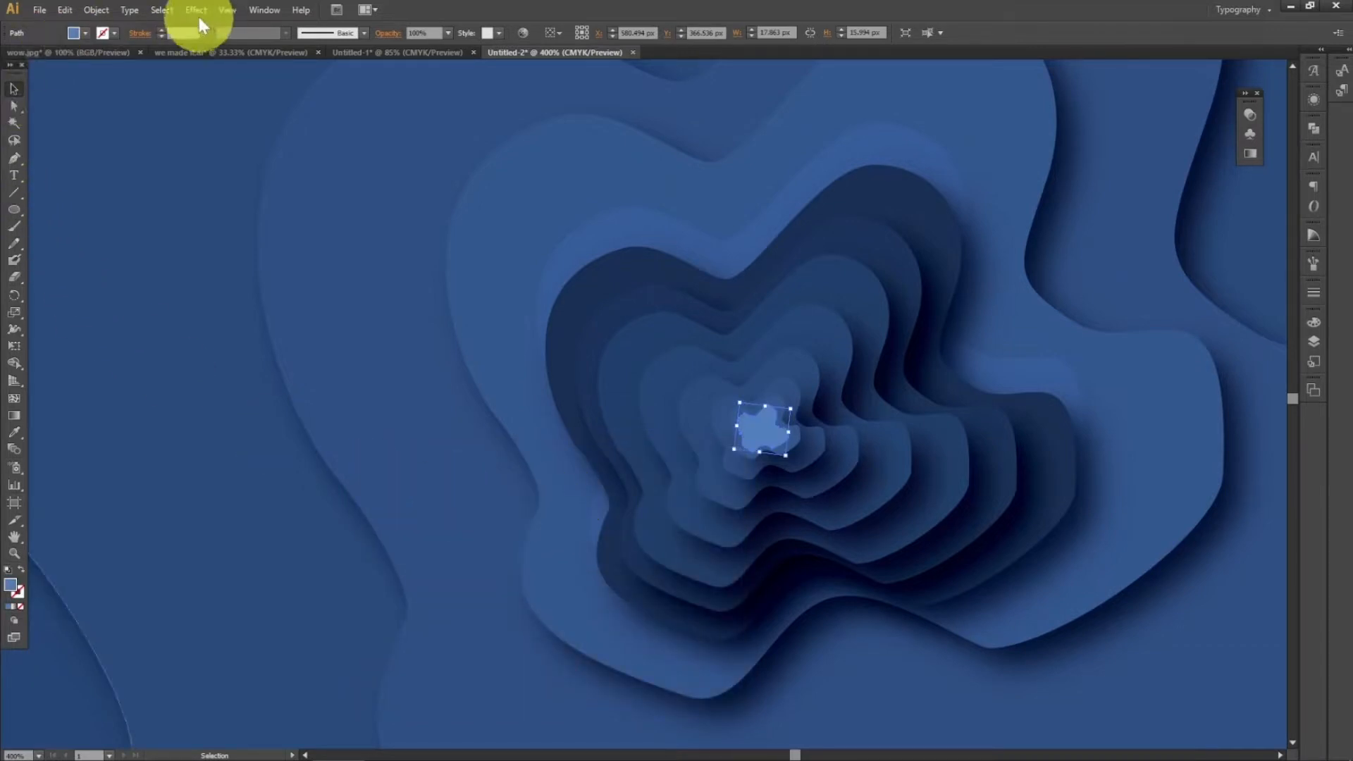
- Apply the Multiply drop shadow at 75% opacity with 7 px offsets and 5 px blur to the innermost shape
click(198, 12)
click(224, 50)
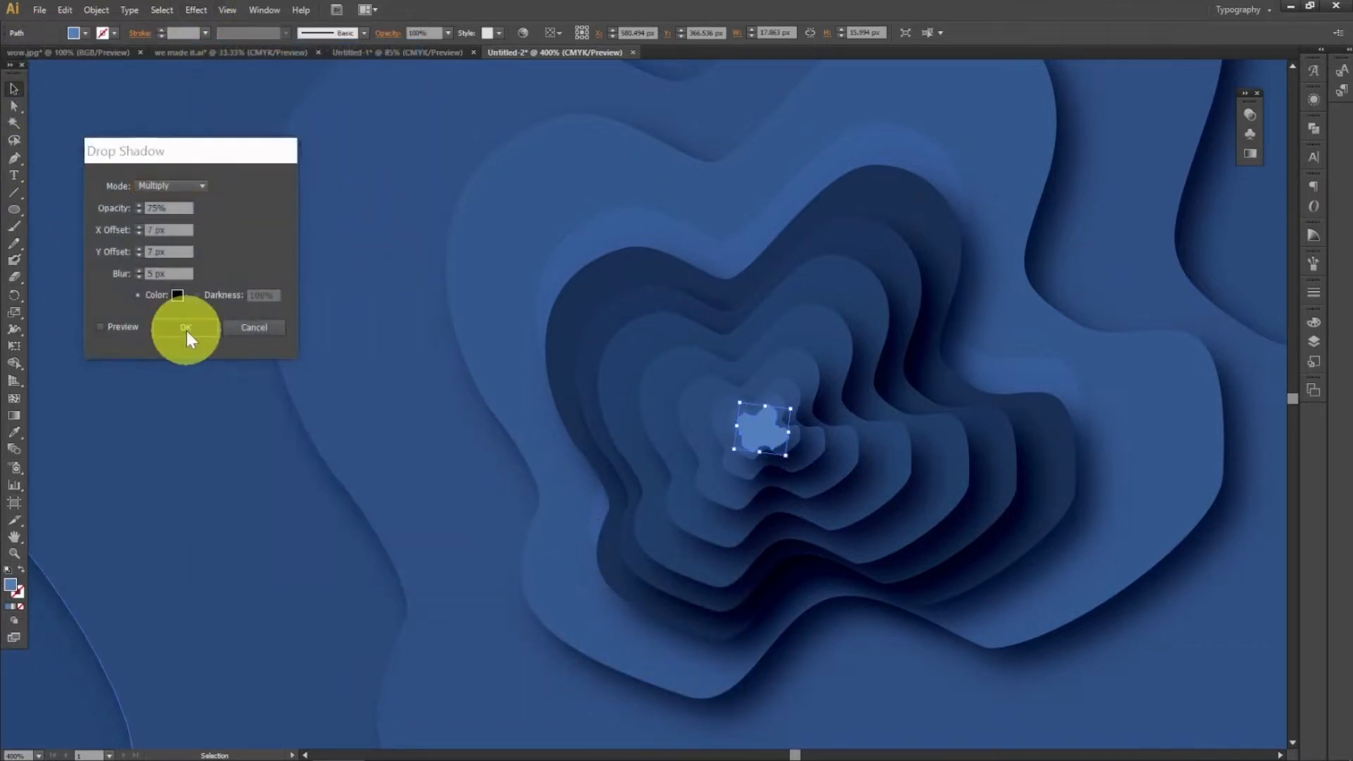
click(187, 331)
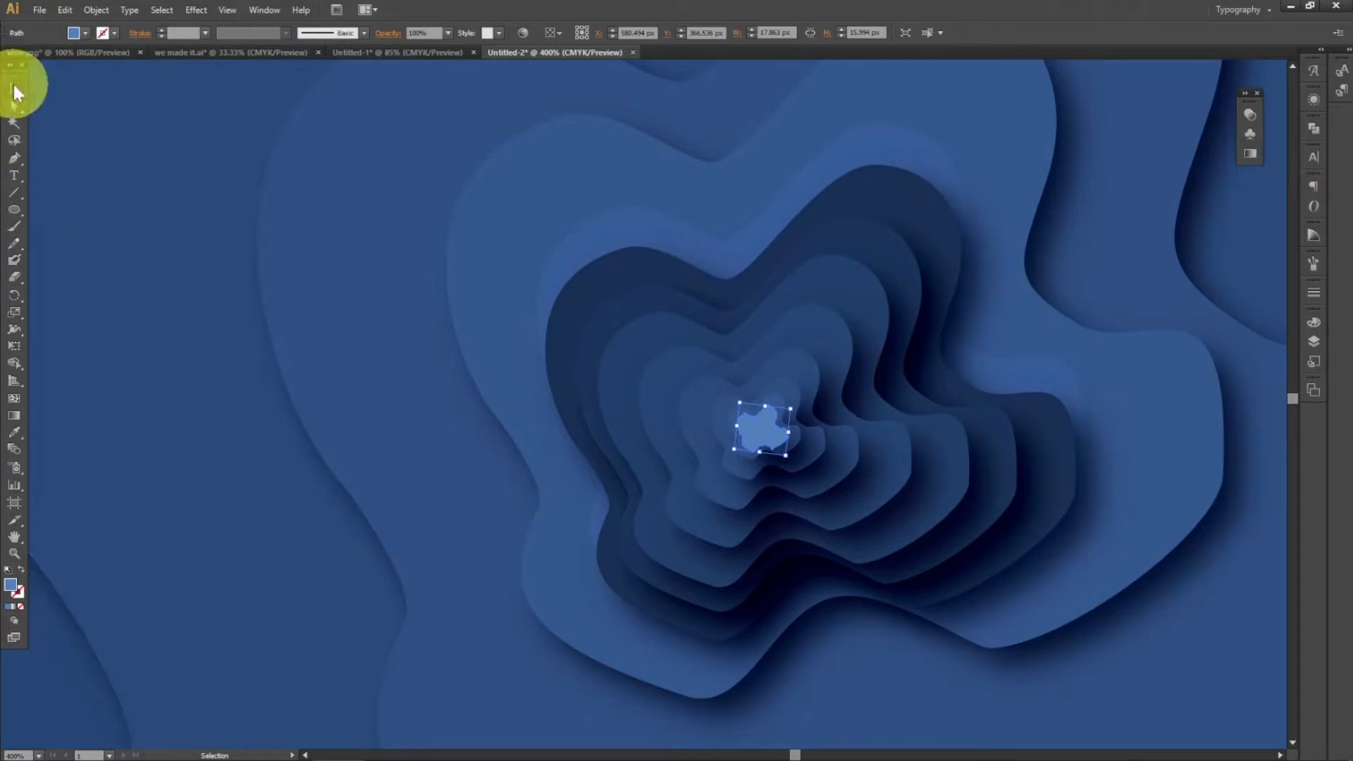
- Draw a rectangle about 1275 by 754 px over the layers, covering the artboard from corner to corner
key(ctrl+minus)
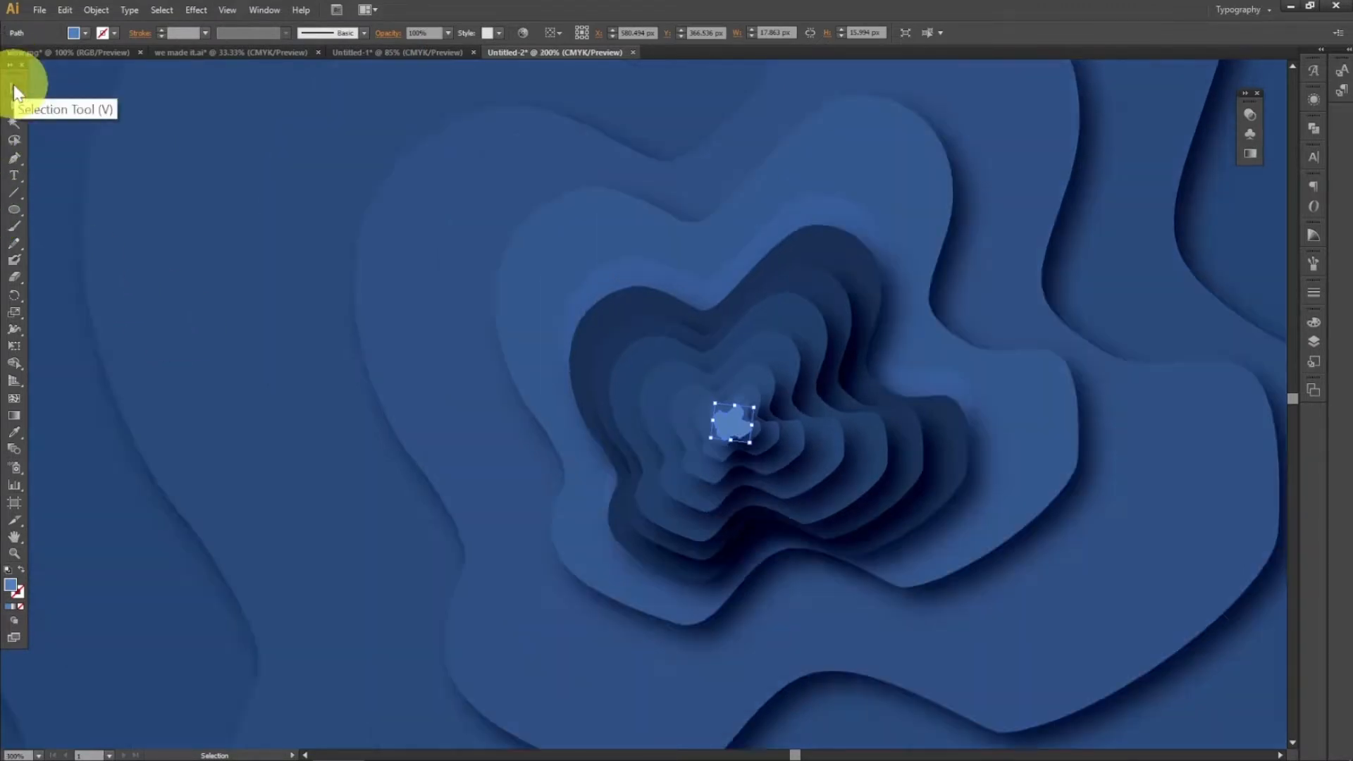
key(ctrl+minus)
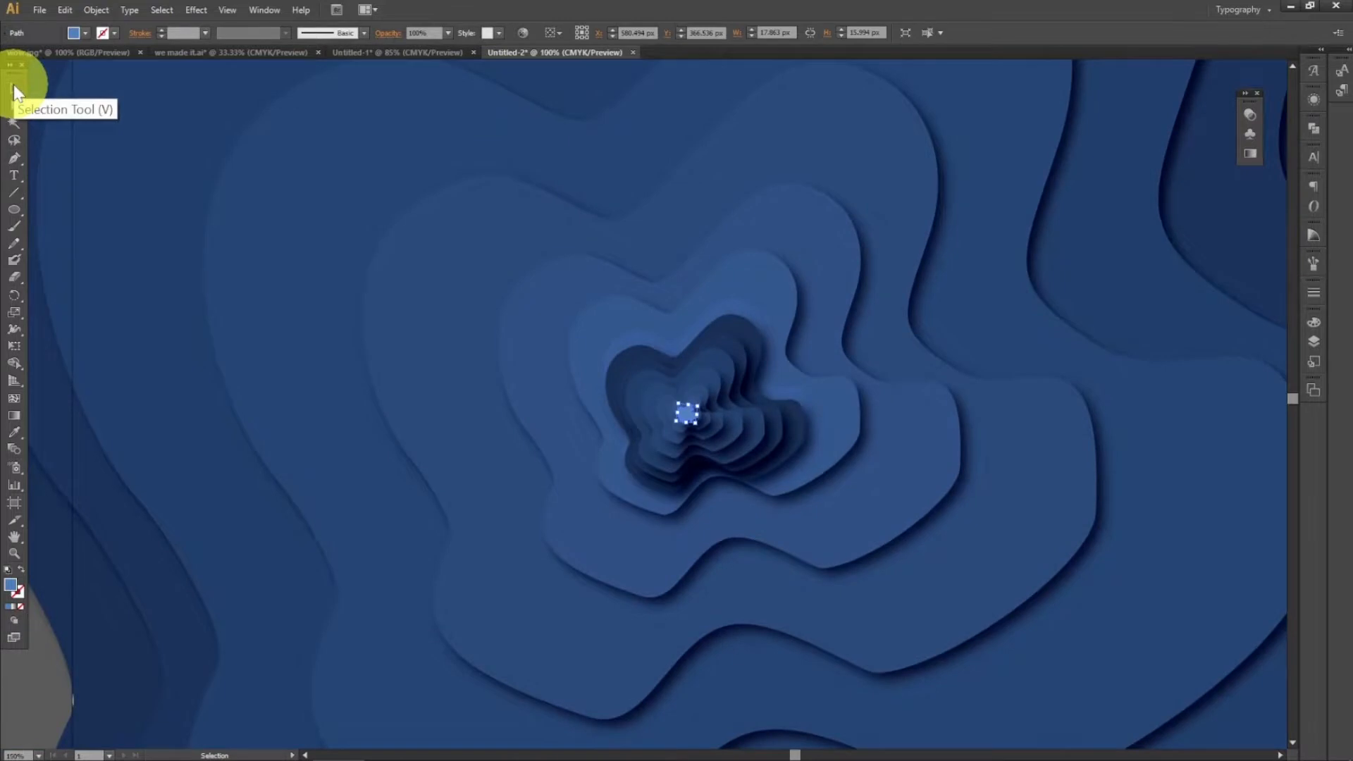
key(ctrl+minus)
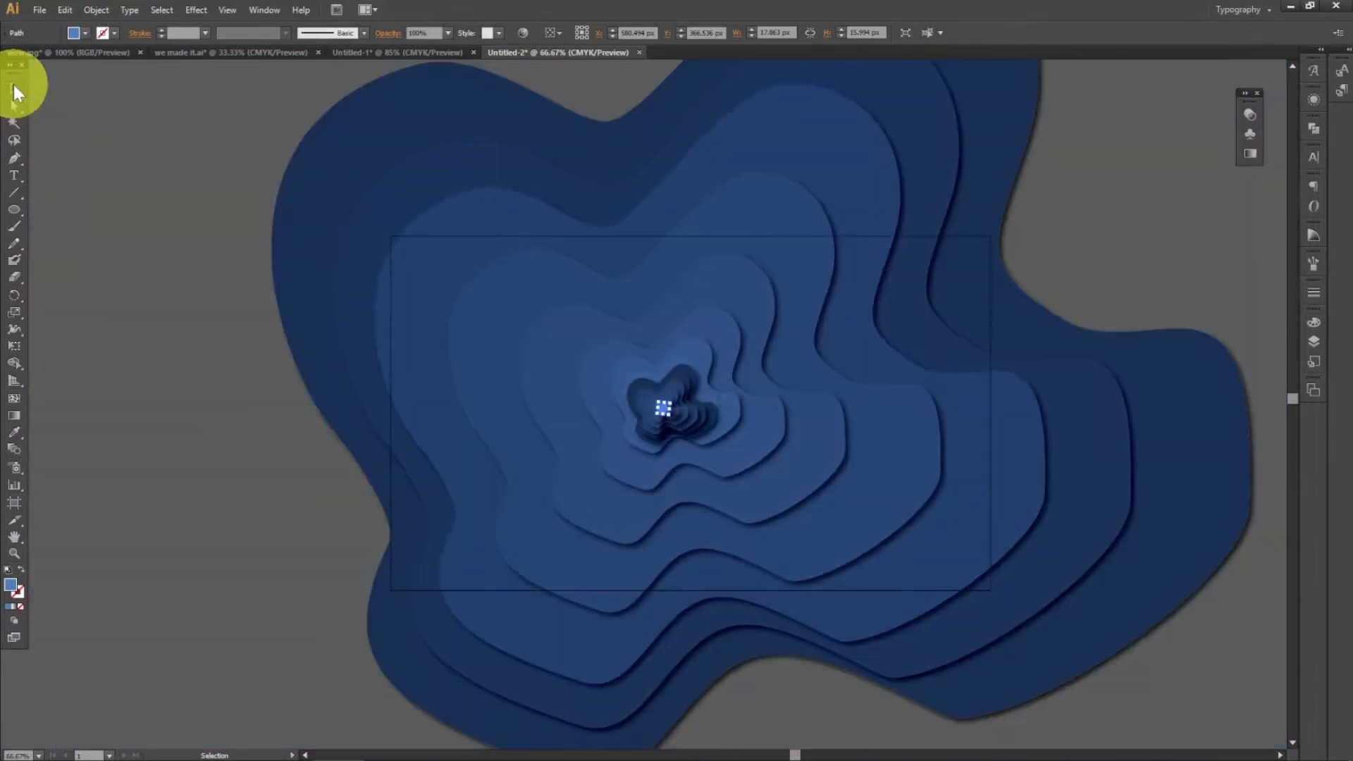
click(13, 210)
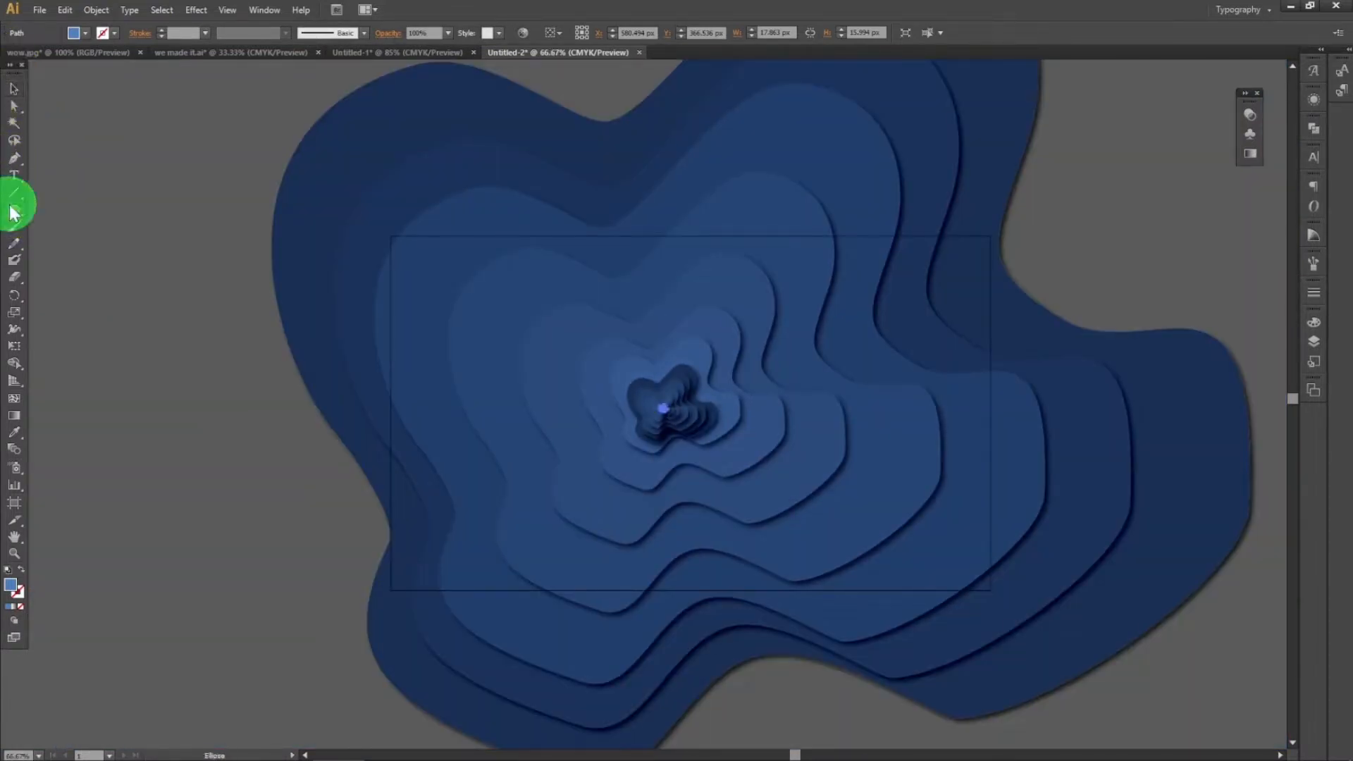
drag(13, 211, 76, 222)
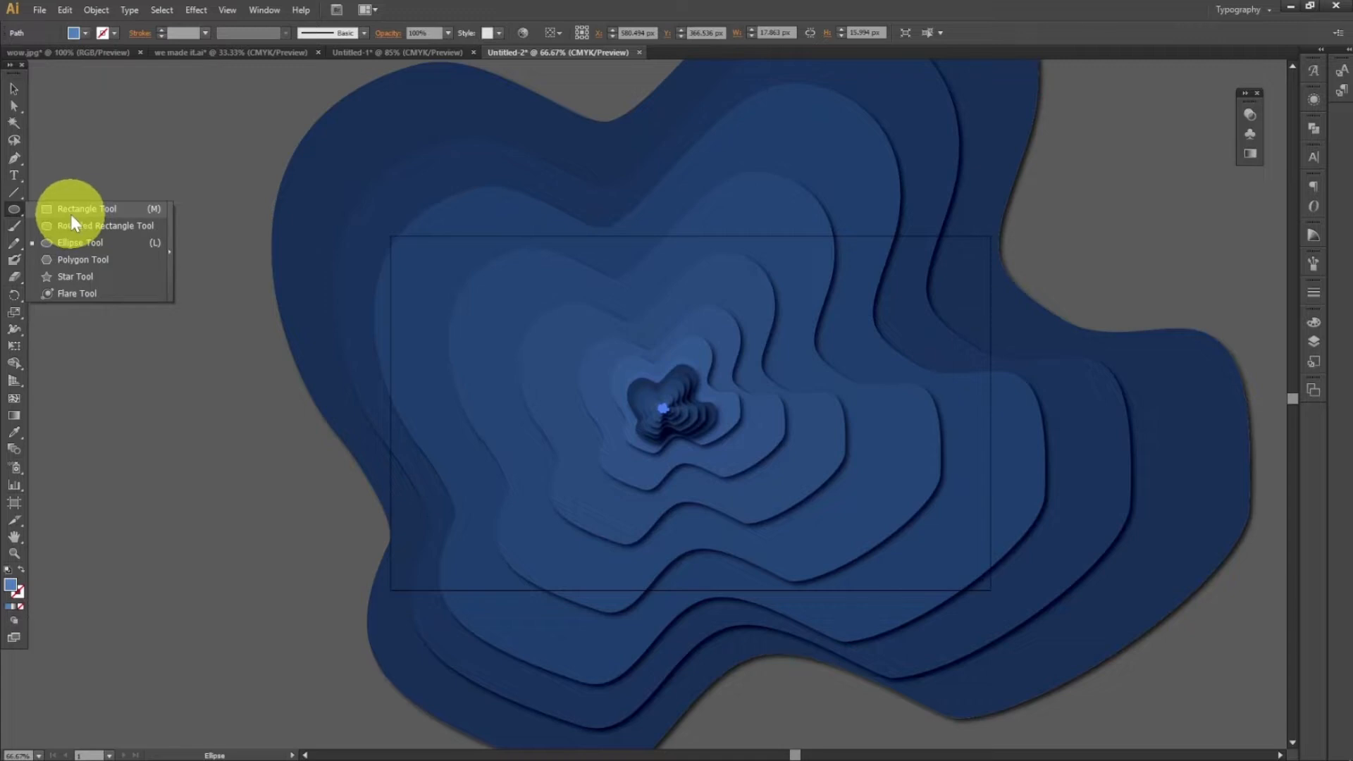
click(71, 214)
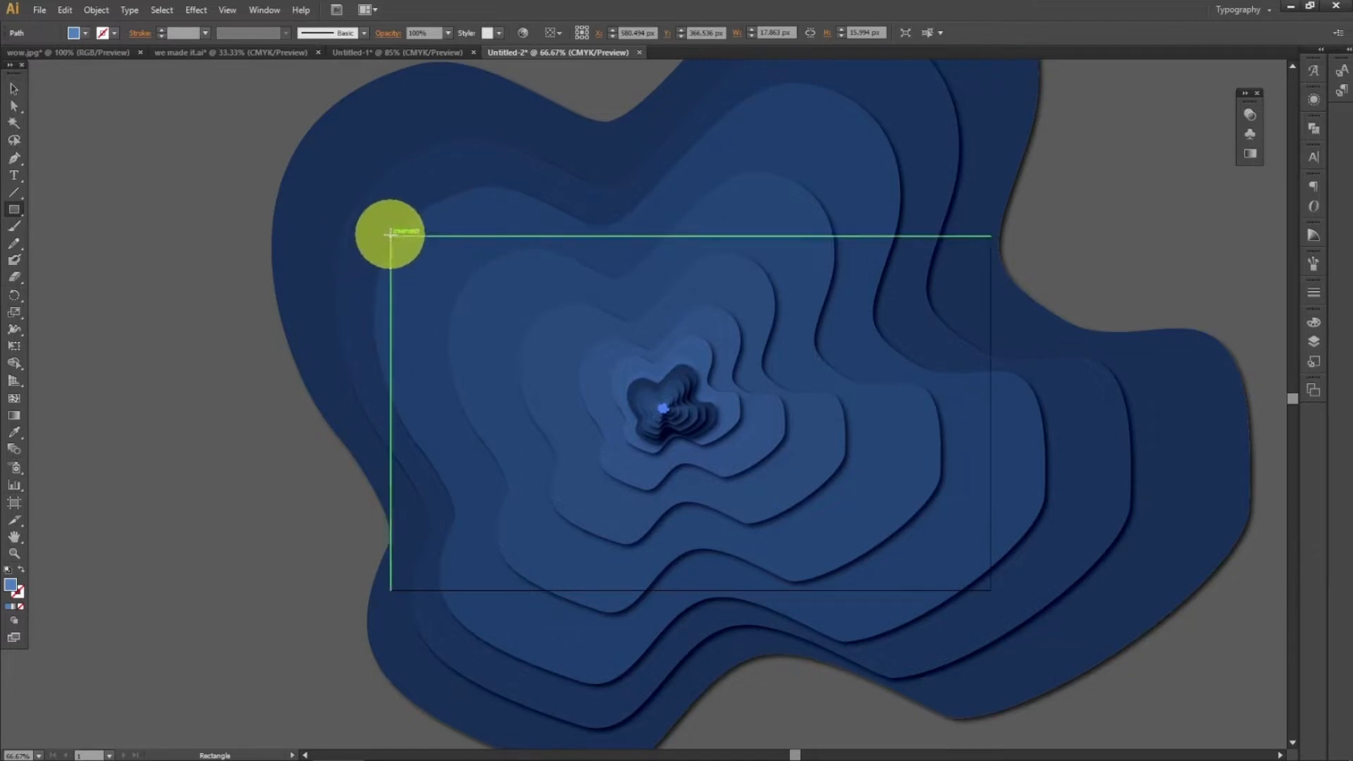
drag(389, 236, 991, 590)
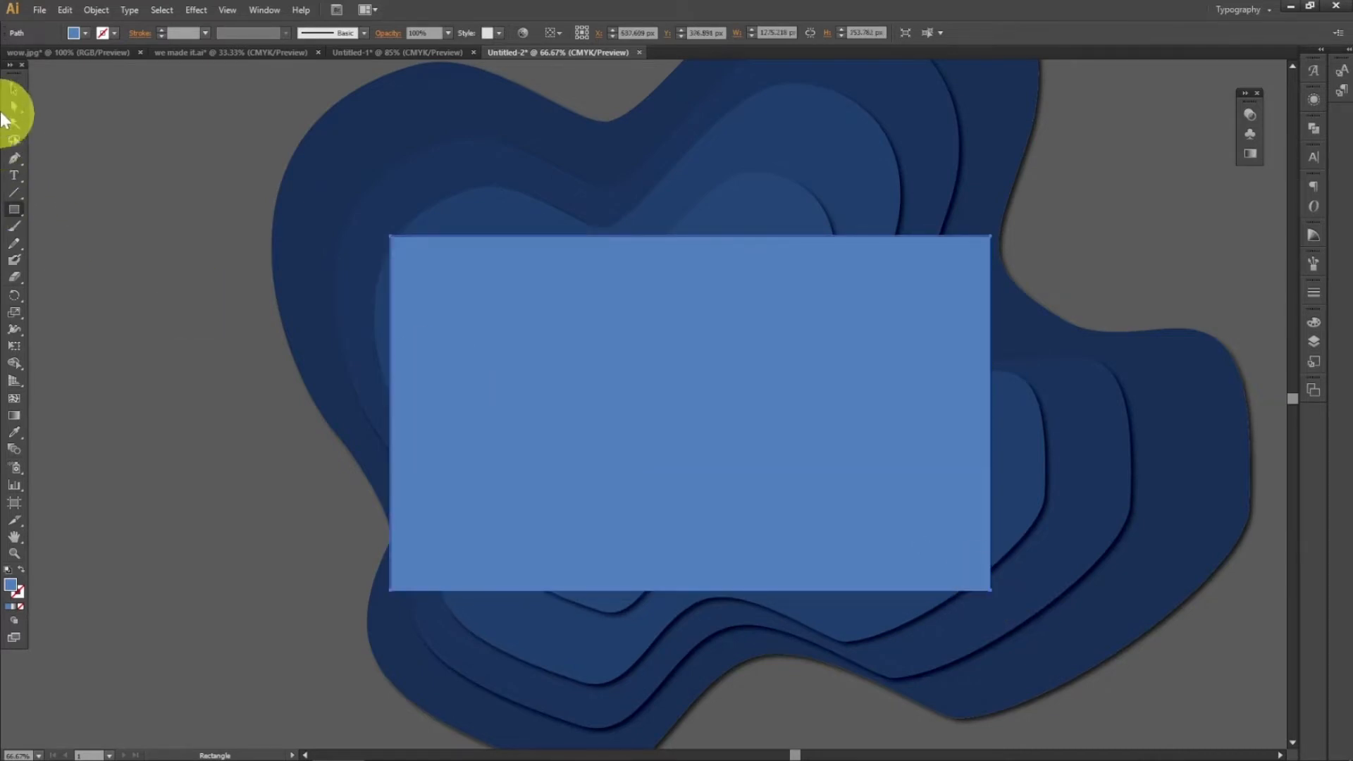
- Select the rectangle together with all the wavy layers and make a clipping mask from them
click(14, 89)
mouse_move(166, 141)
mouse_down()
mouse_move(658, 526)
mouse_move(929, 659)
mouse_up()
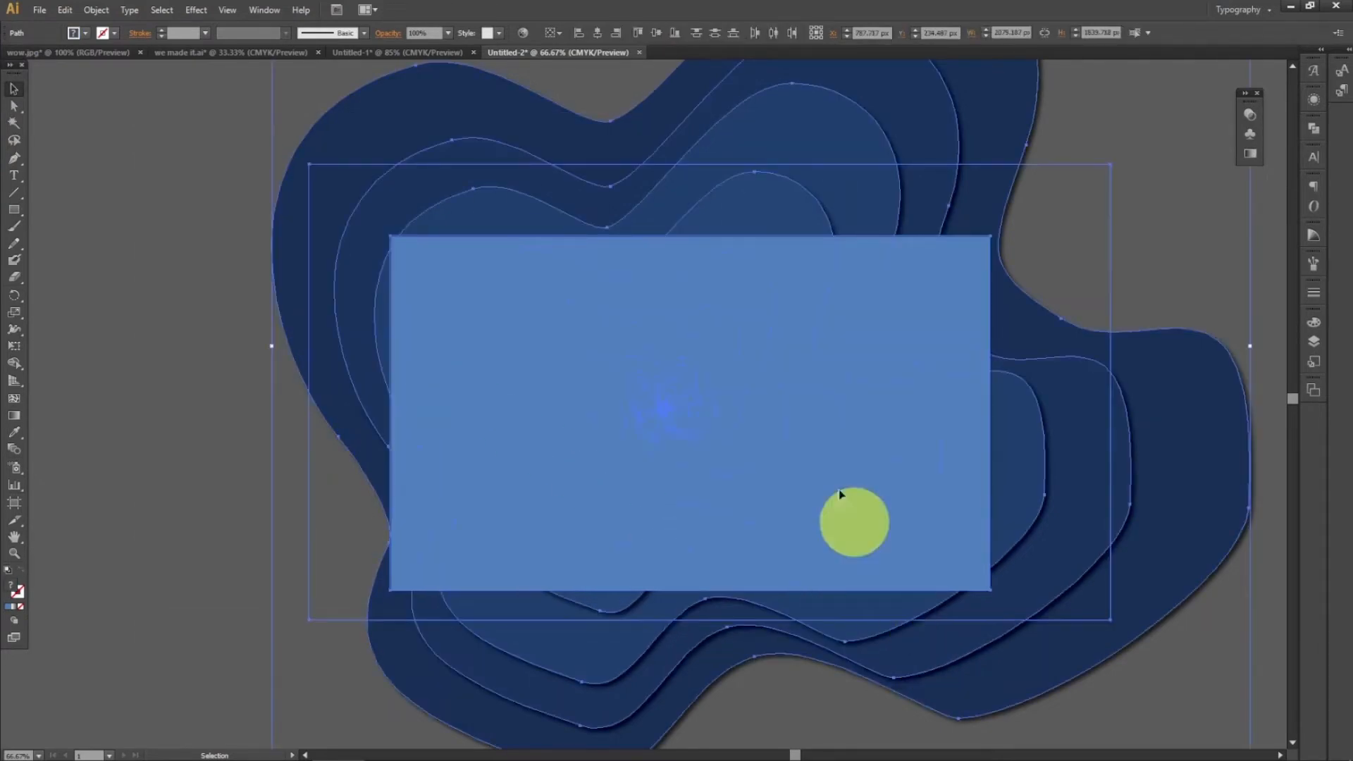
right_click(808, 442)
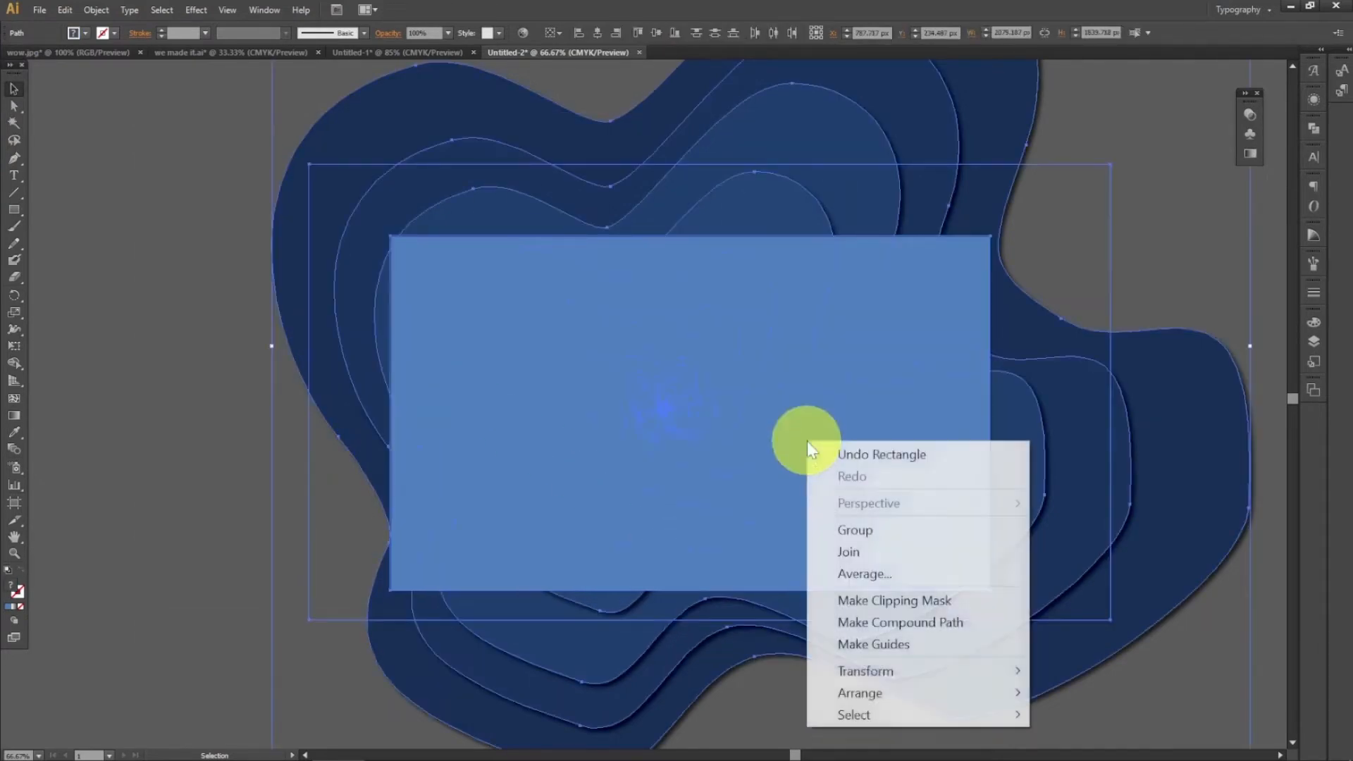
click(880, 602)
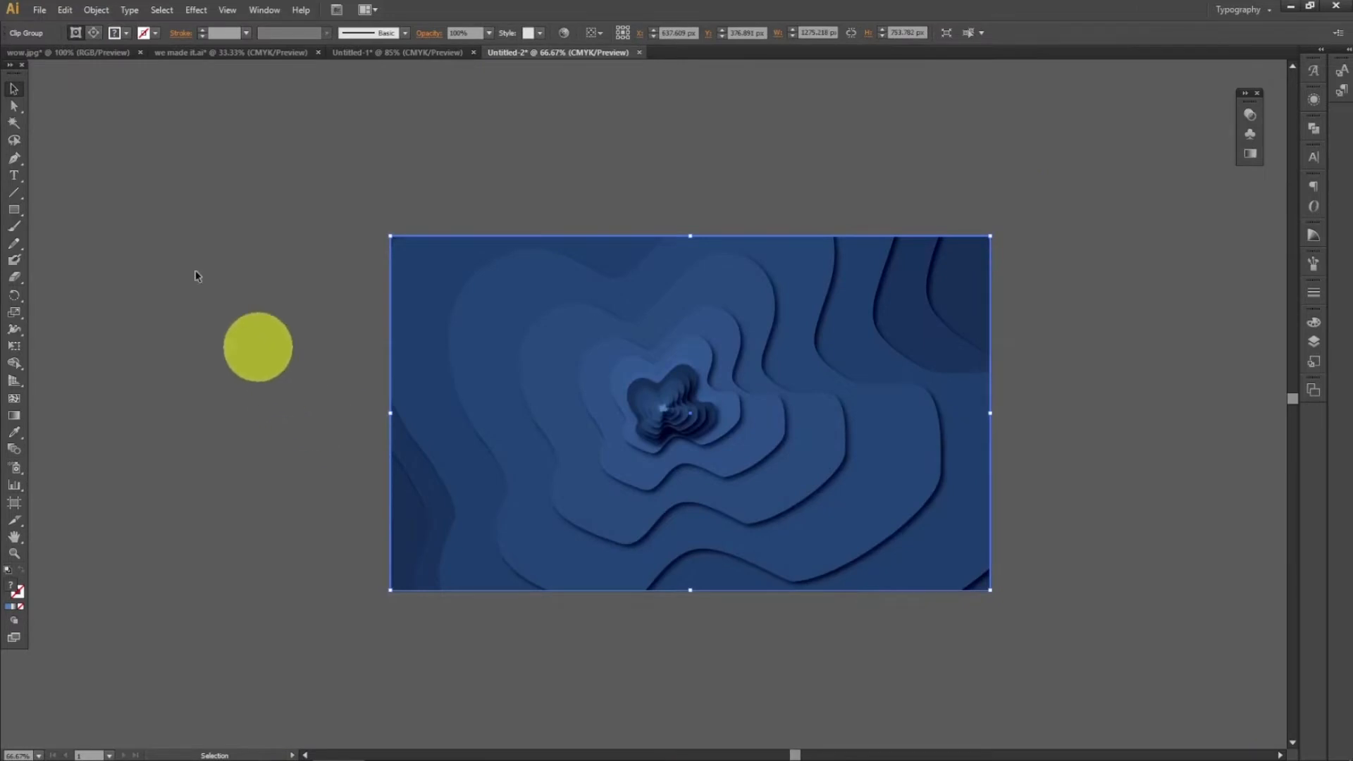
- Start exporting the artwork to the Desktop in JPEG format, with the export limited to all artboards
click(36, 9)
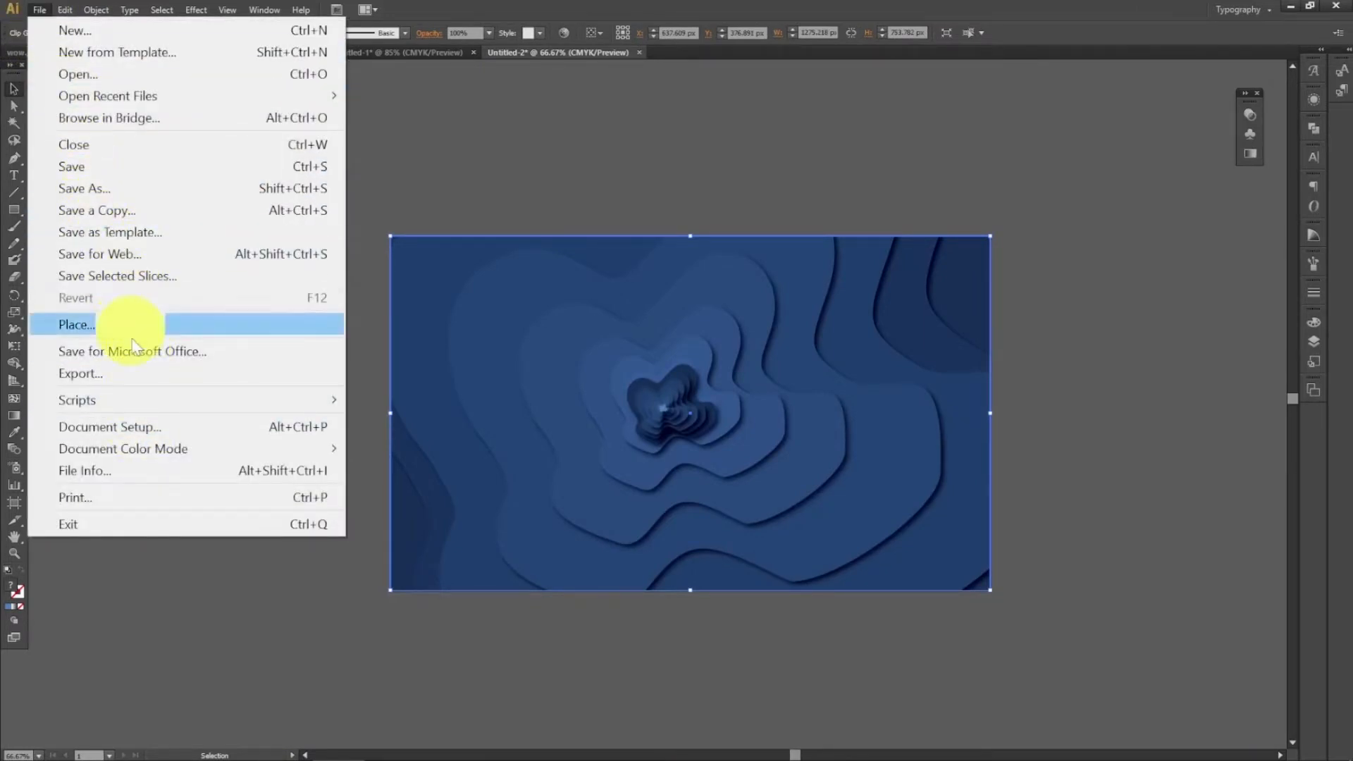
click(136, 377)
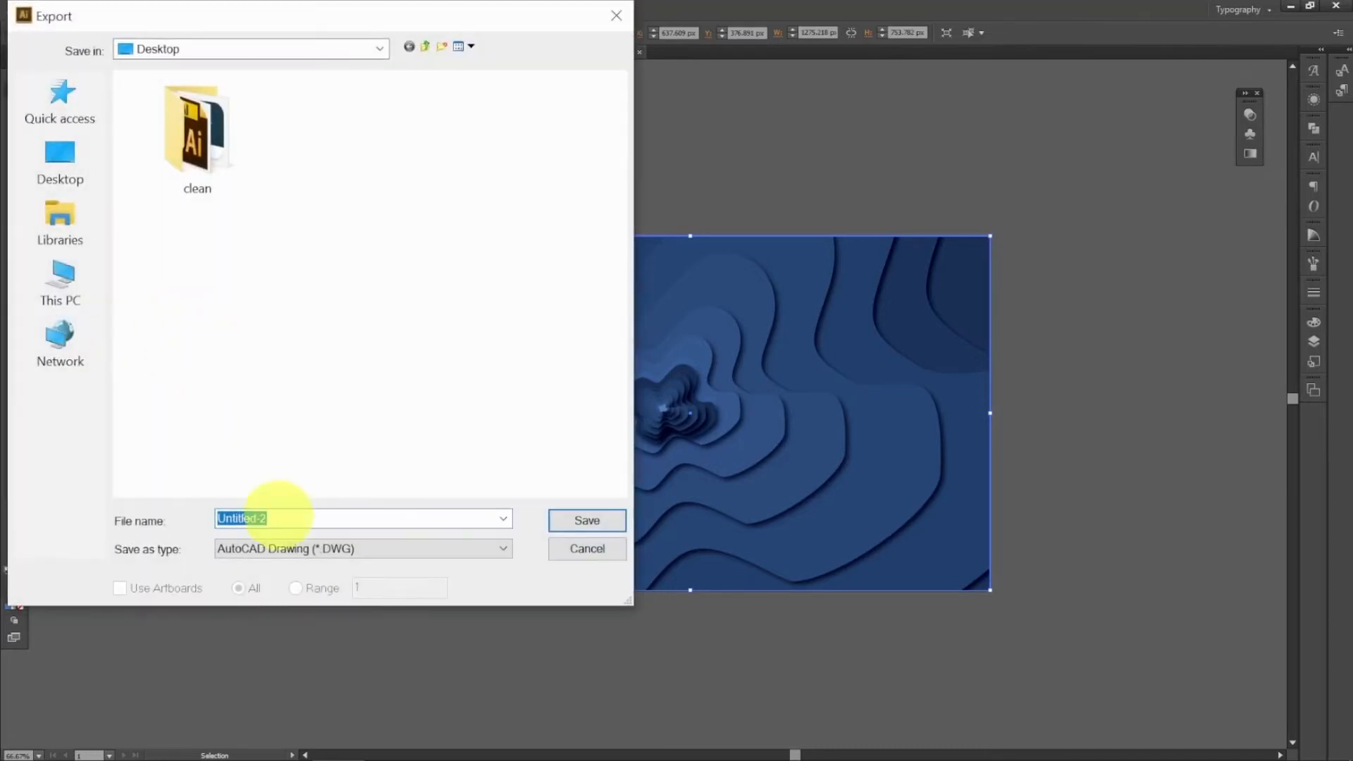
click(303, 550)
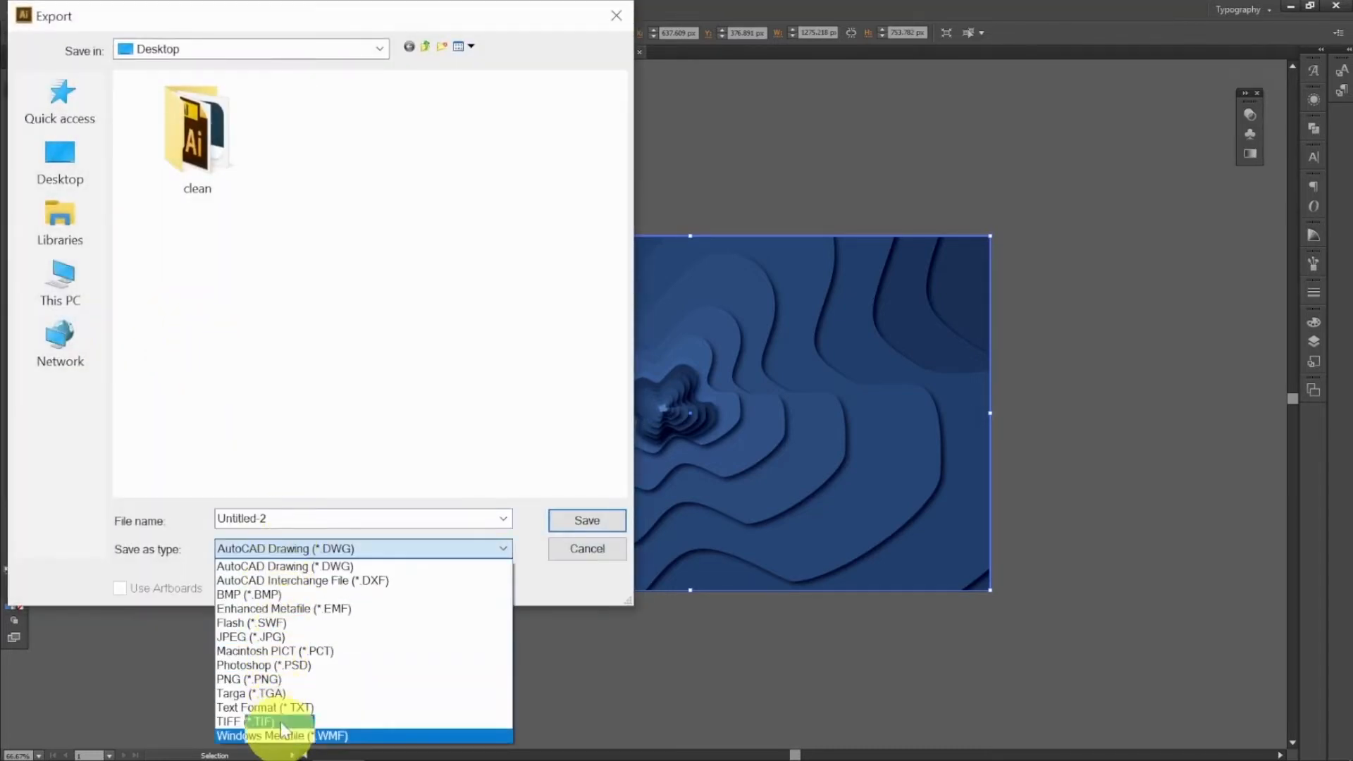
click(284, 636)
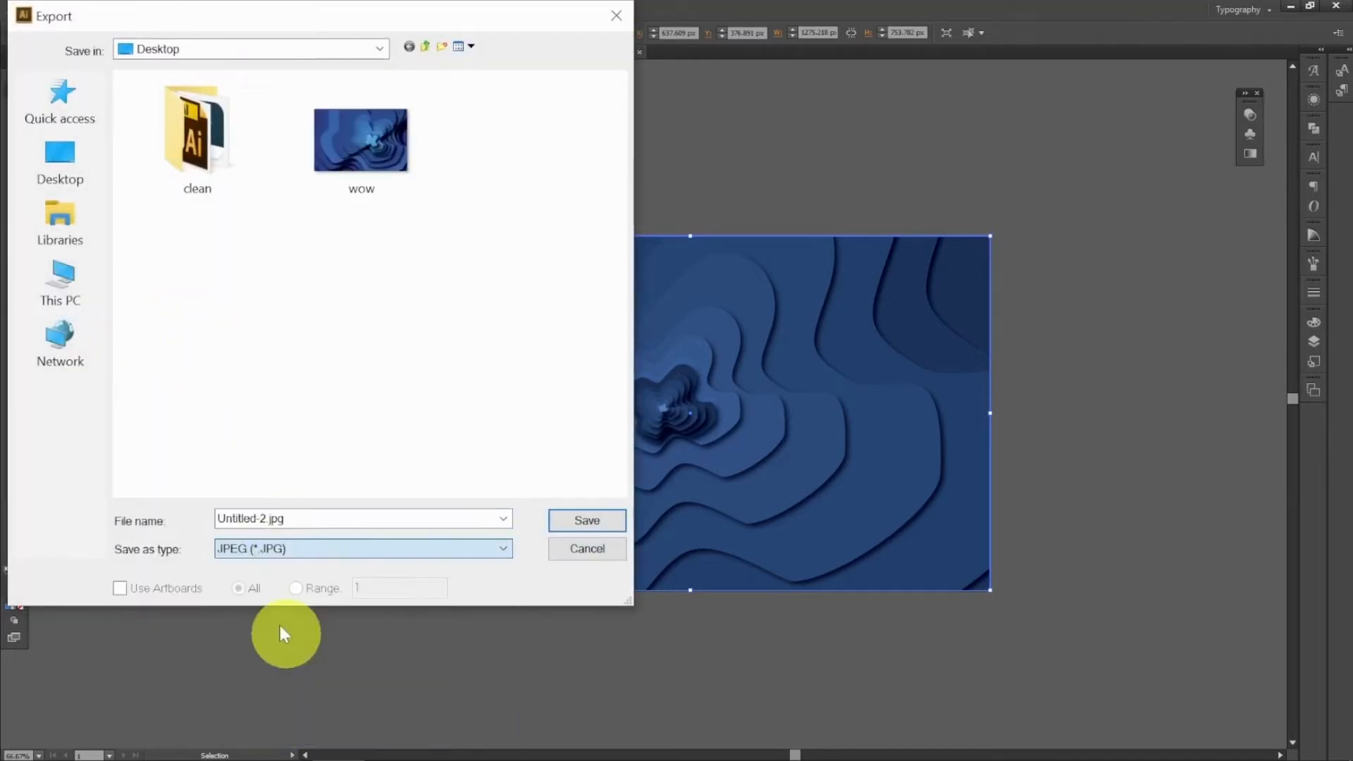
click(134, 594)
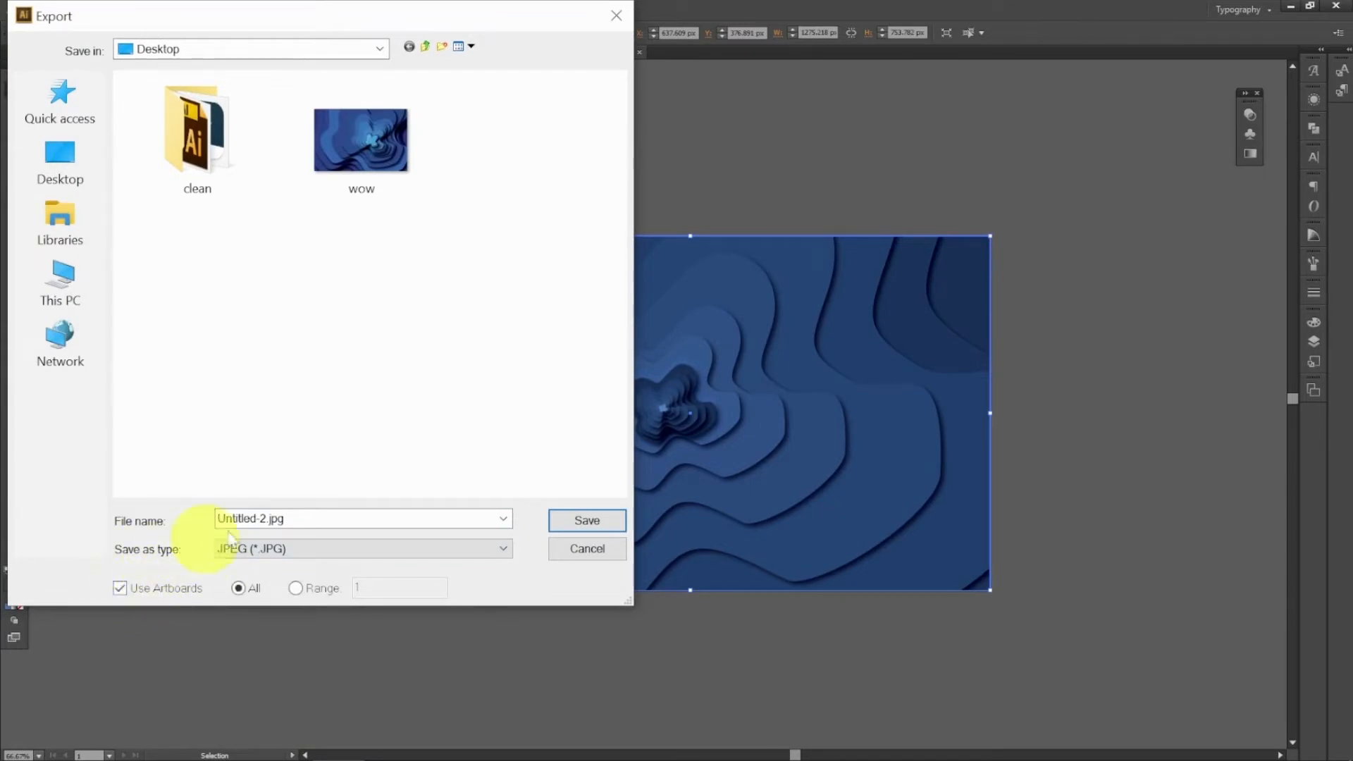
- Name the export file WE MADE IT and save it, proceeding to the JPEG options
double_click(326, 528)
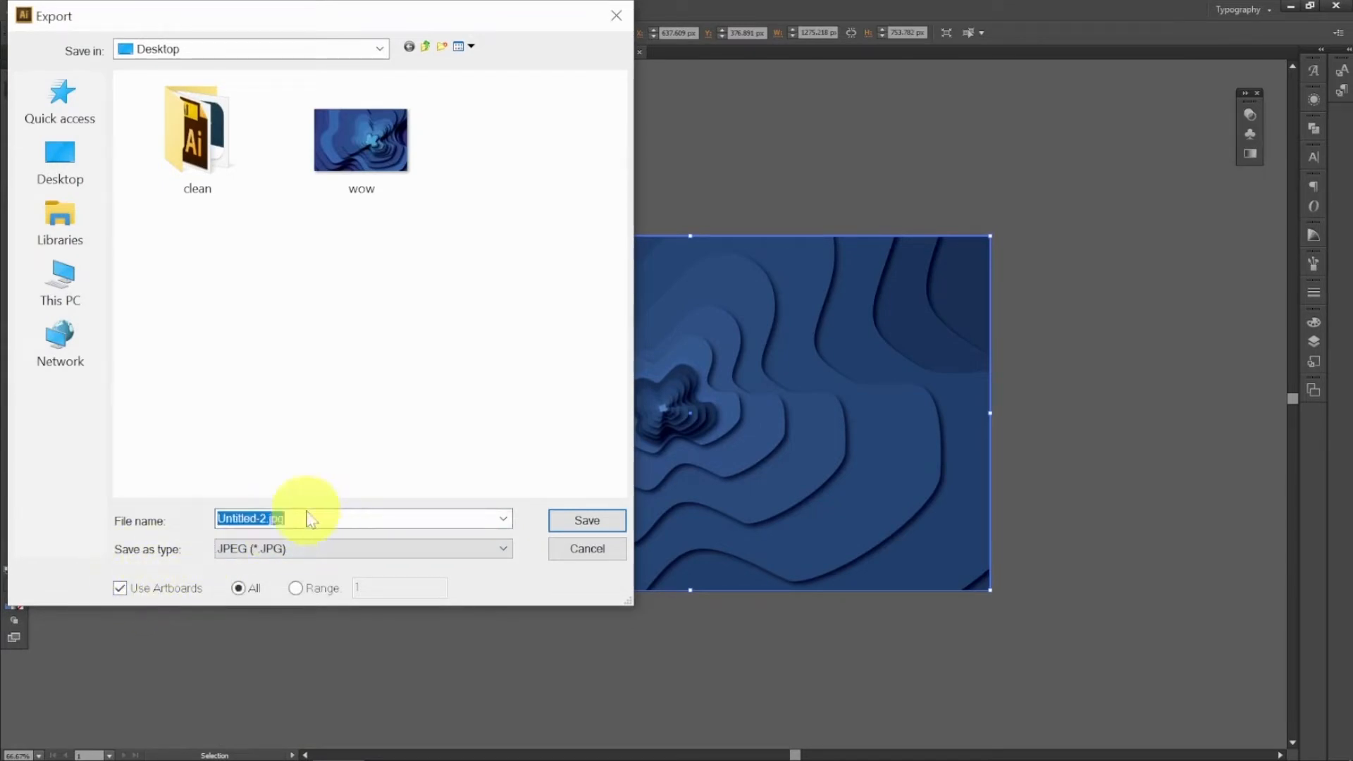
text(WE)
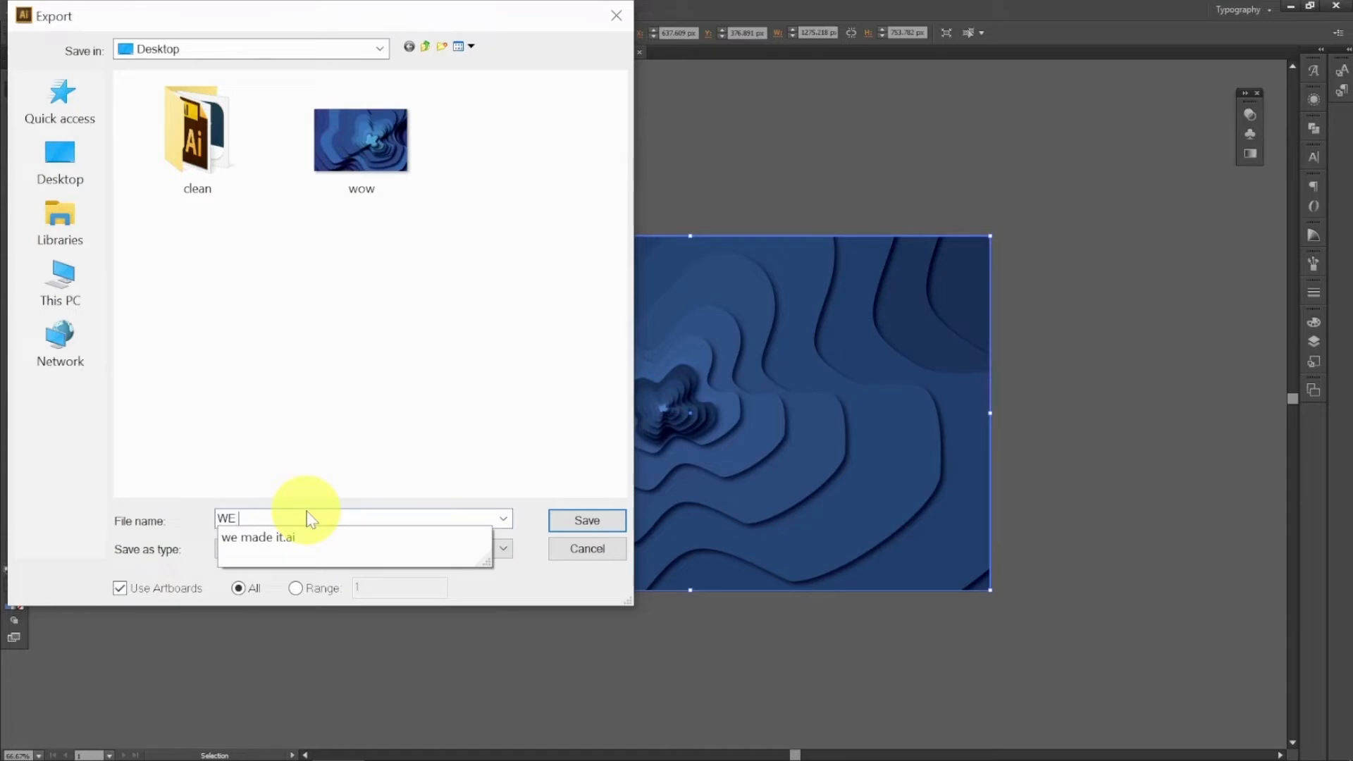
text( MADE IT)
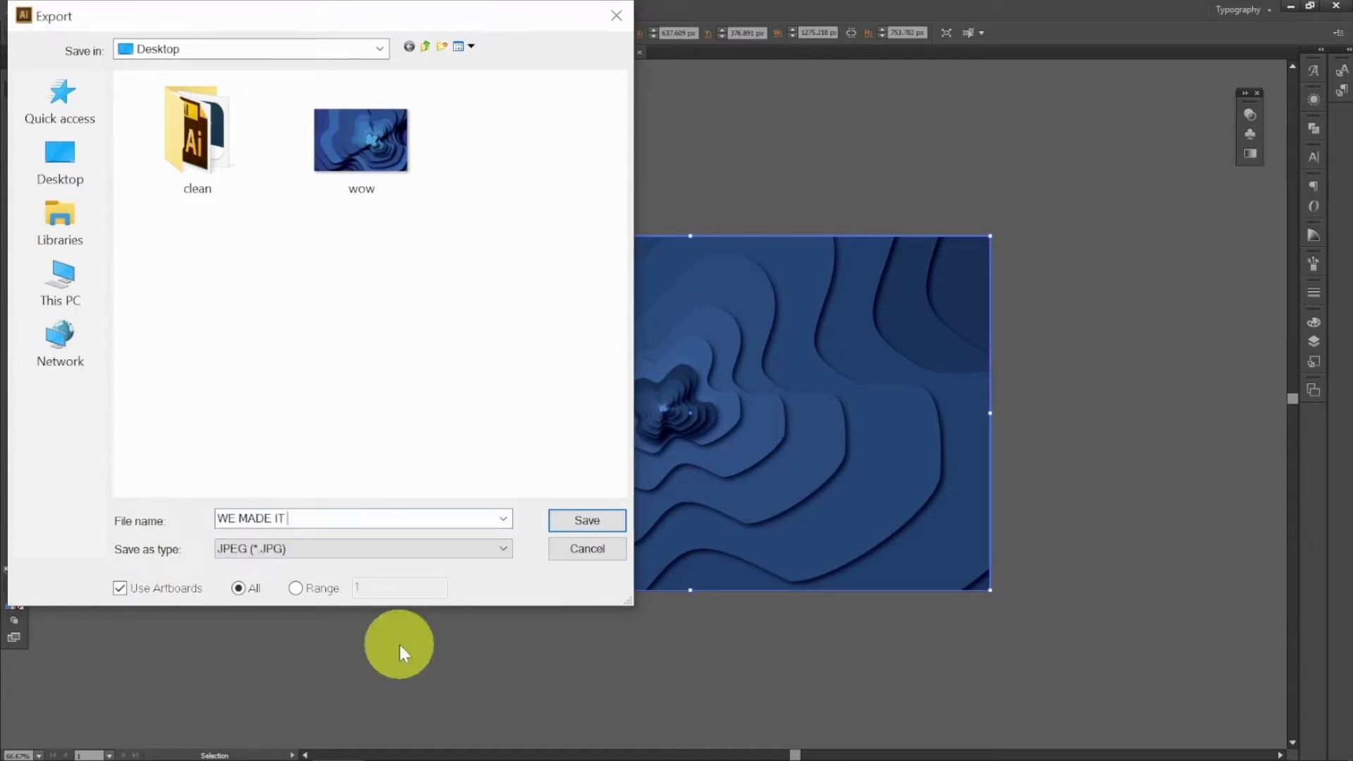
click(583, 525)
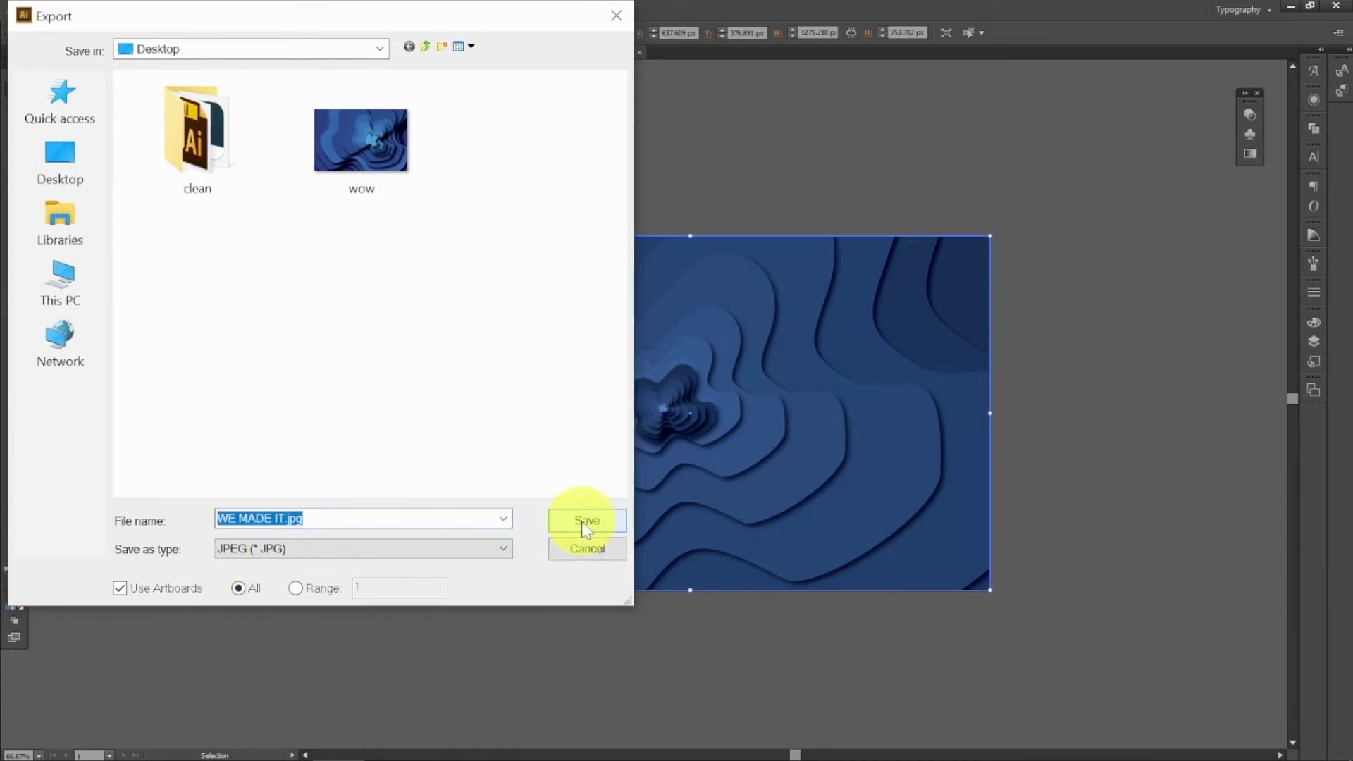
click(585, 525)
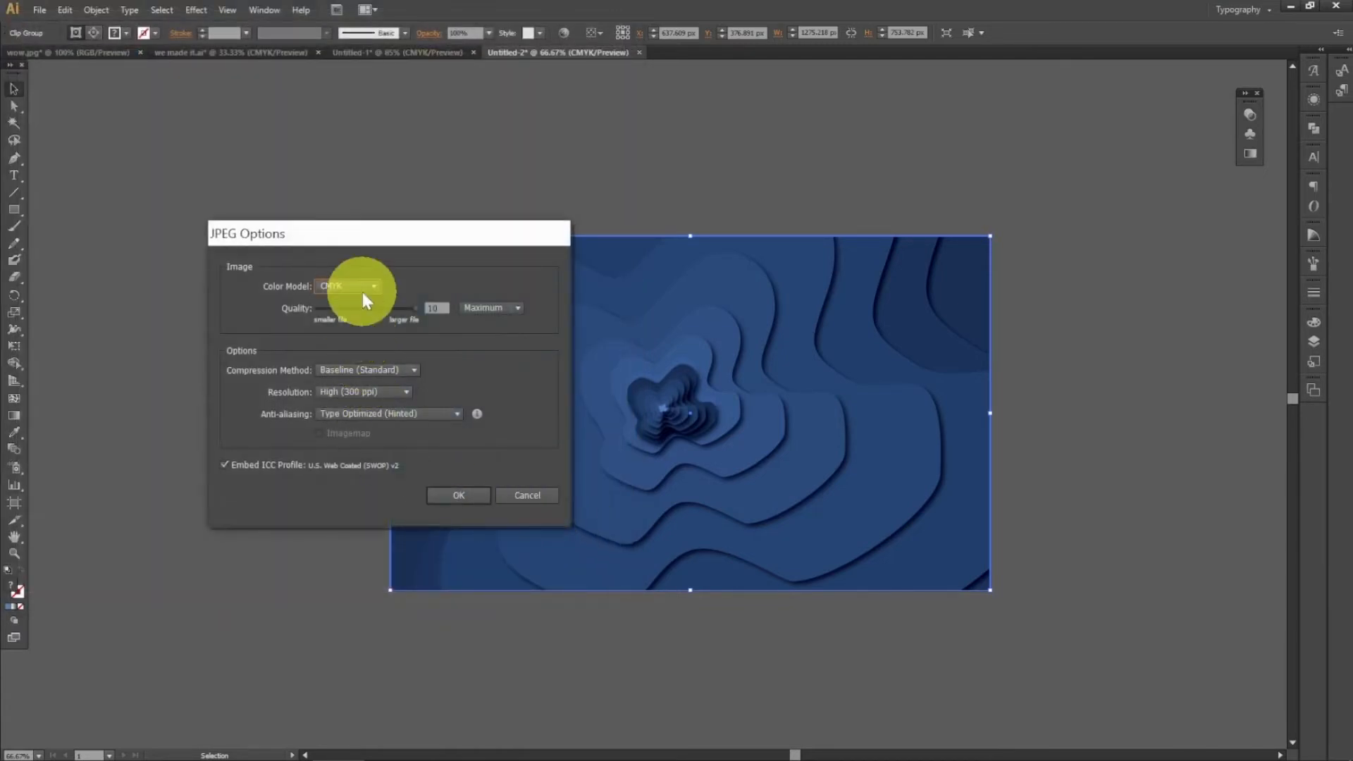
- Set the JPEG color model to RGB and complete the export
click(362, 292)
click(341, 306)
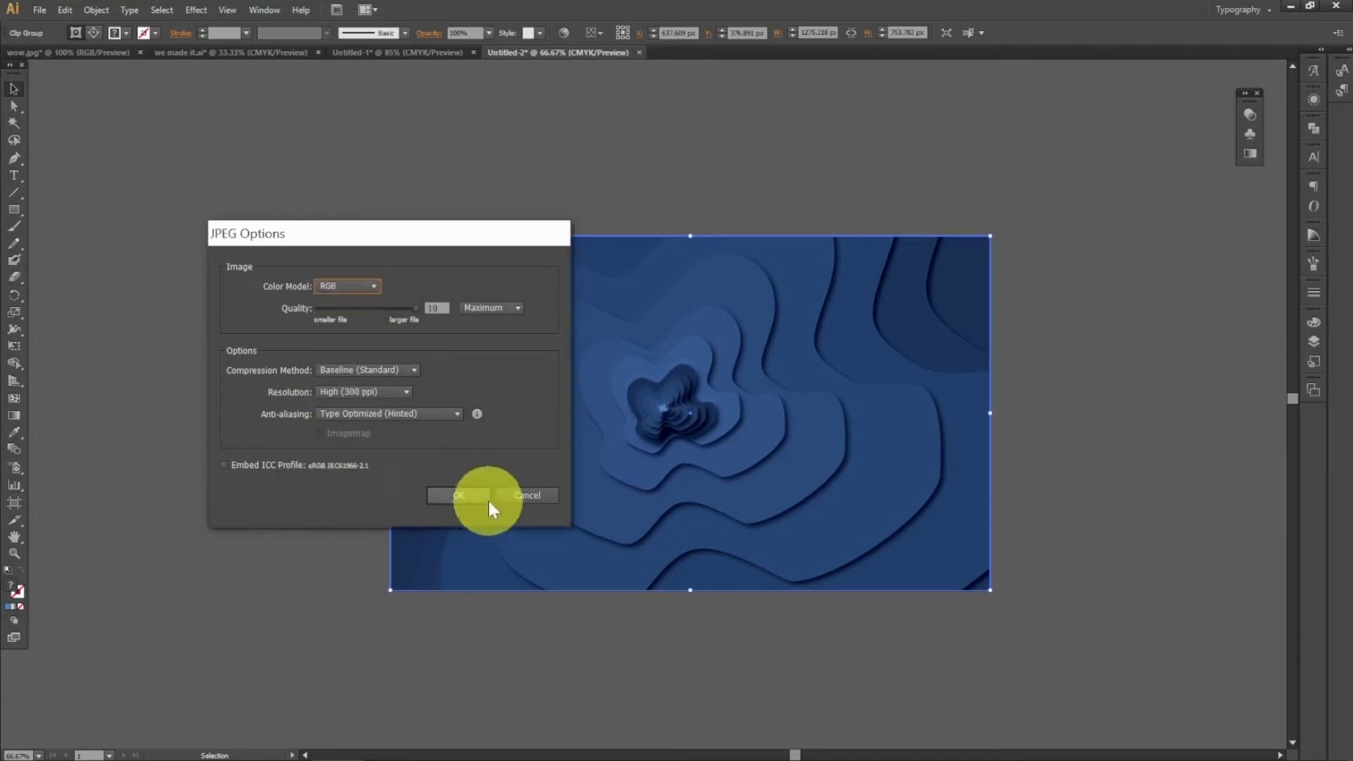
click(447, 494)
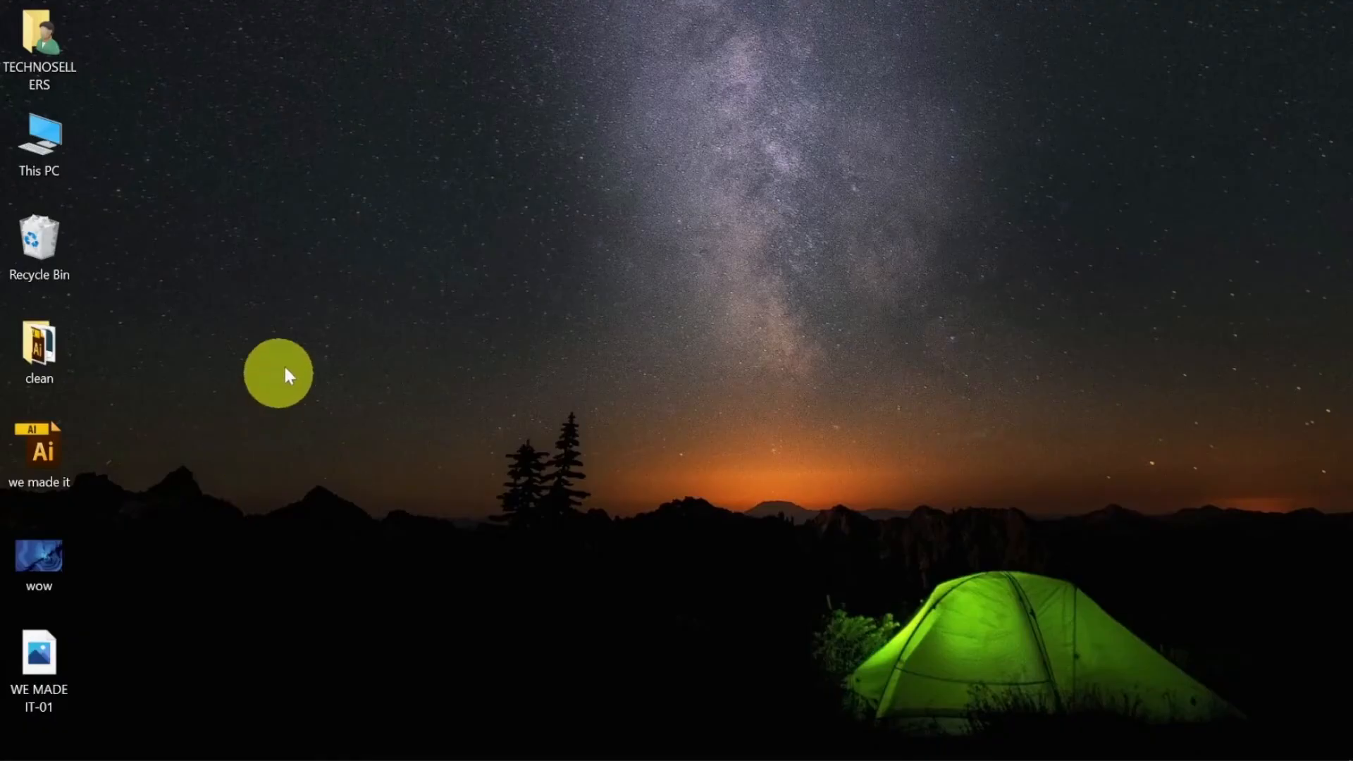
- Switch to the Windows desktop and refresh it several times
right_click(532, 138)
click(574, 199)
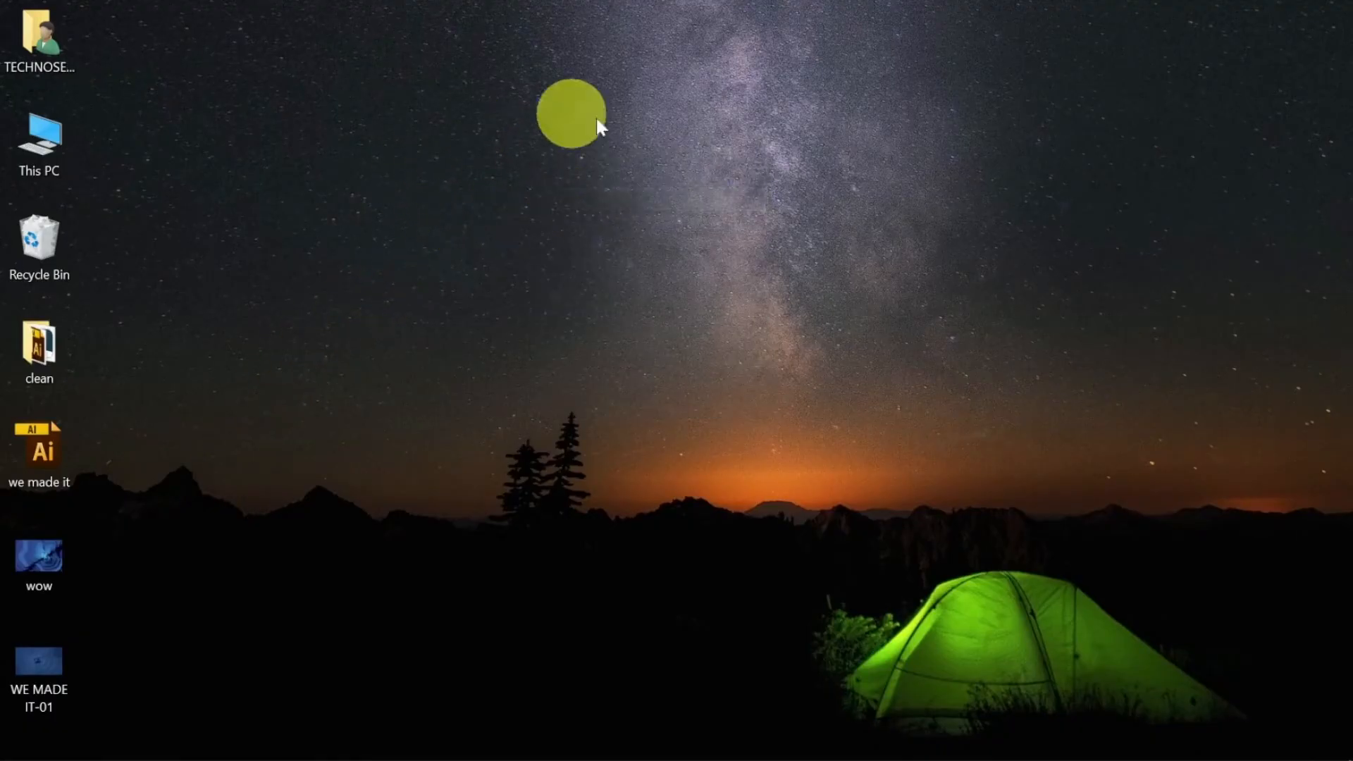
right_click(764, 229)
click(814, 299)
right_click(456, 105)
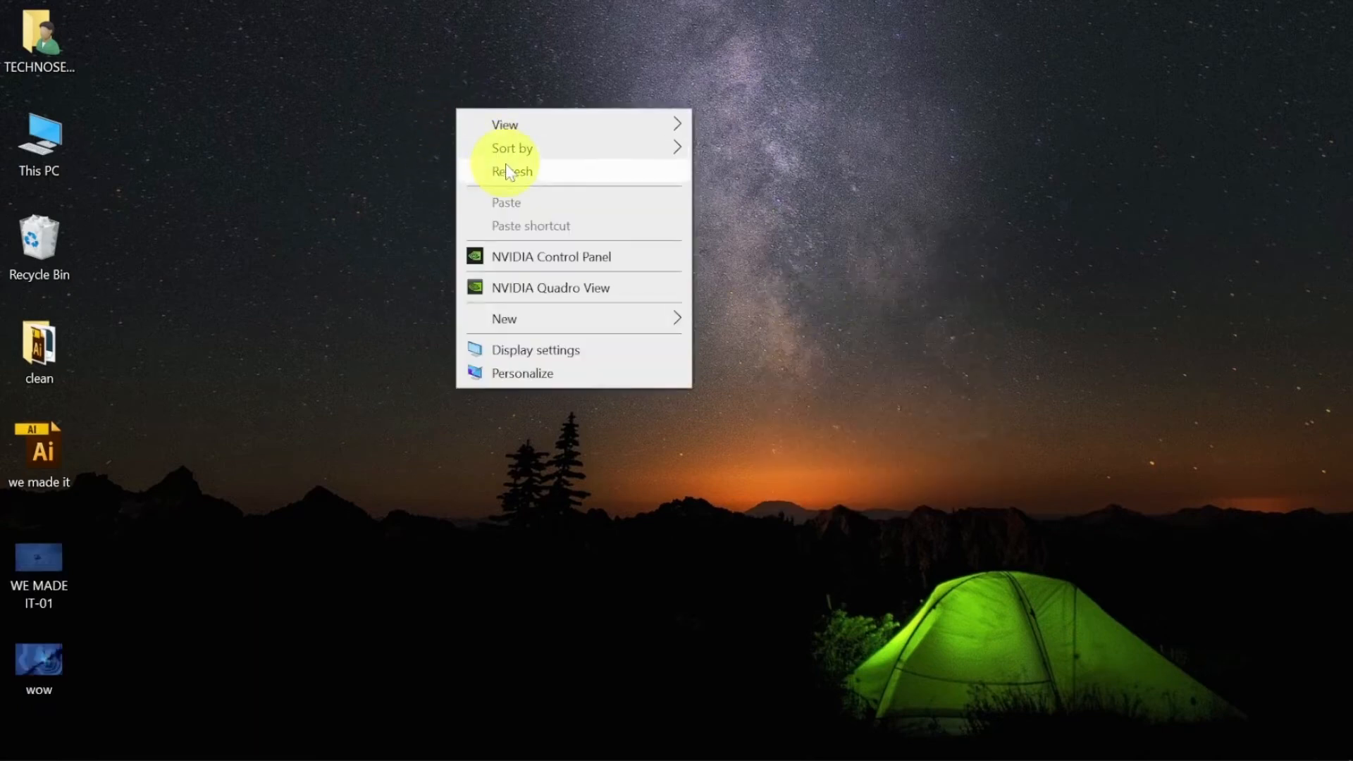
click(506, 174)
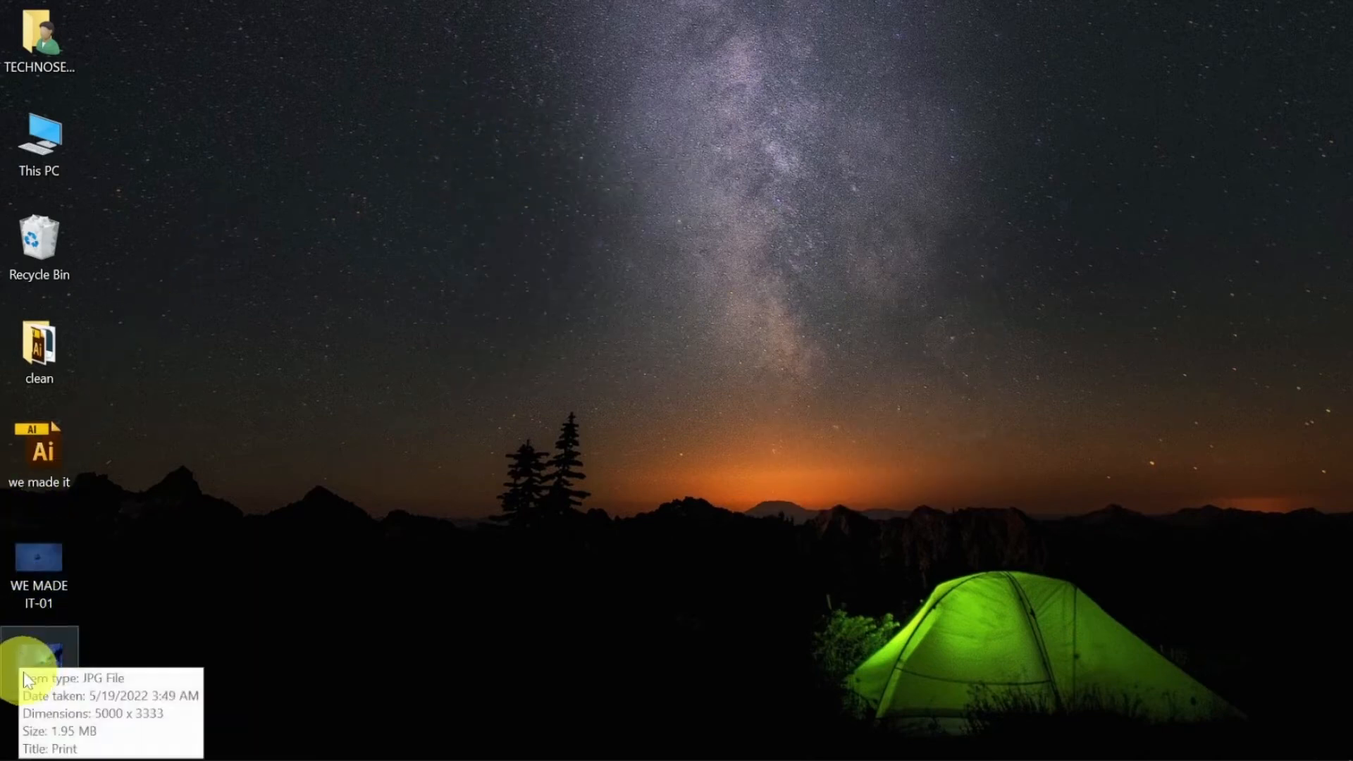
- Set the exported WE MADE IT-01 image as the desktop background
click(38, 568)
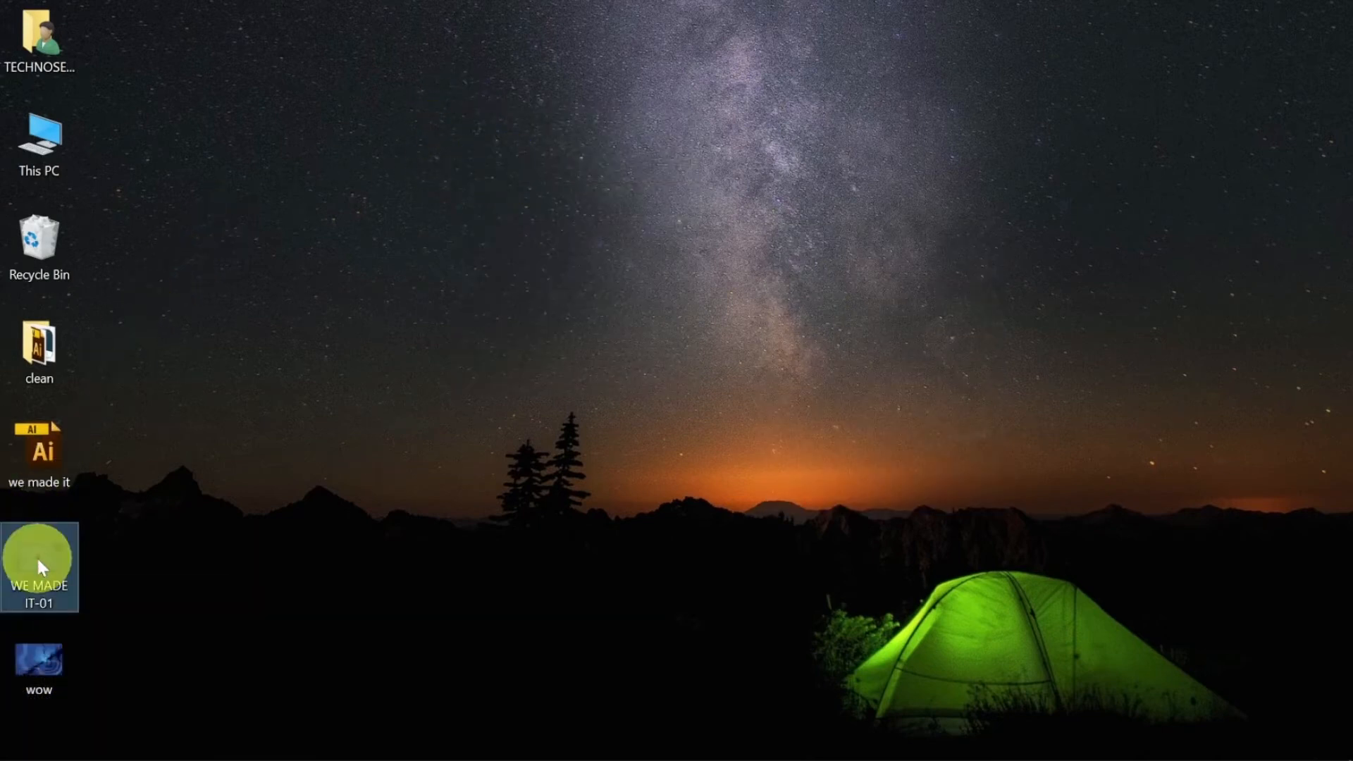
right_click(41, 566)
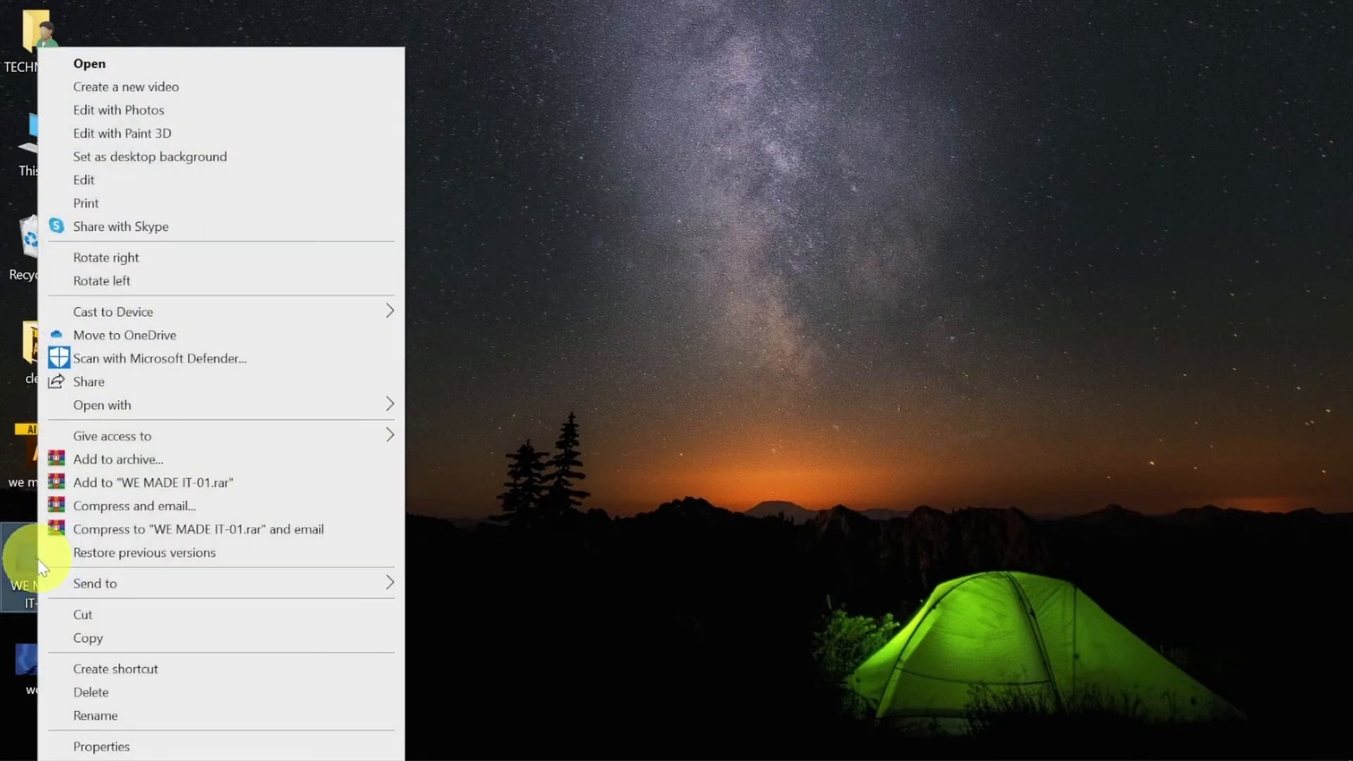
click(204, 167)
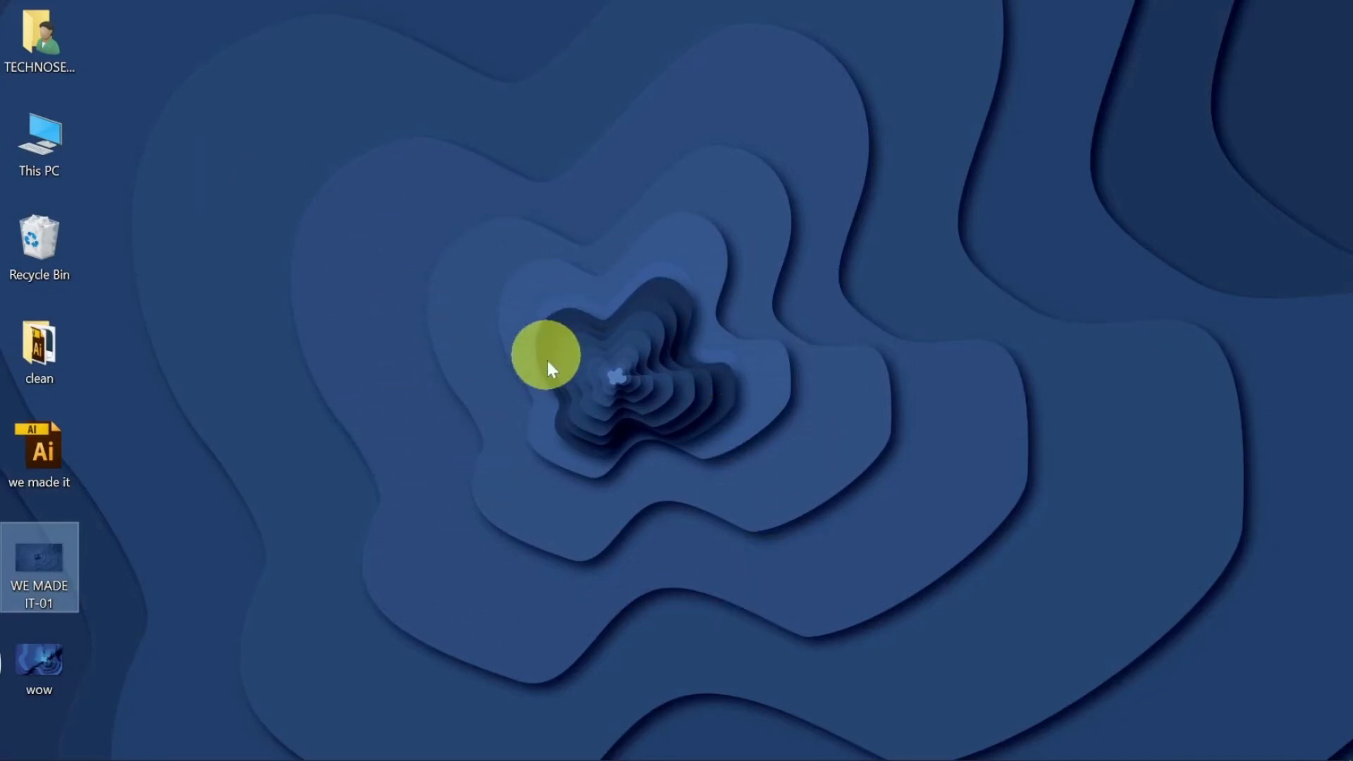
- Set the wow image as the desktop background for comparison with the exported artwork
click(51, 654)
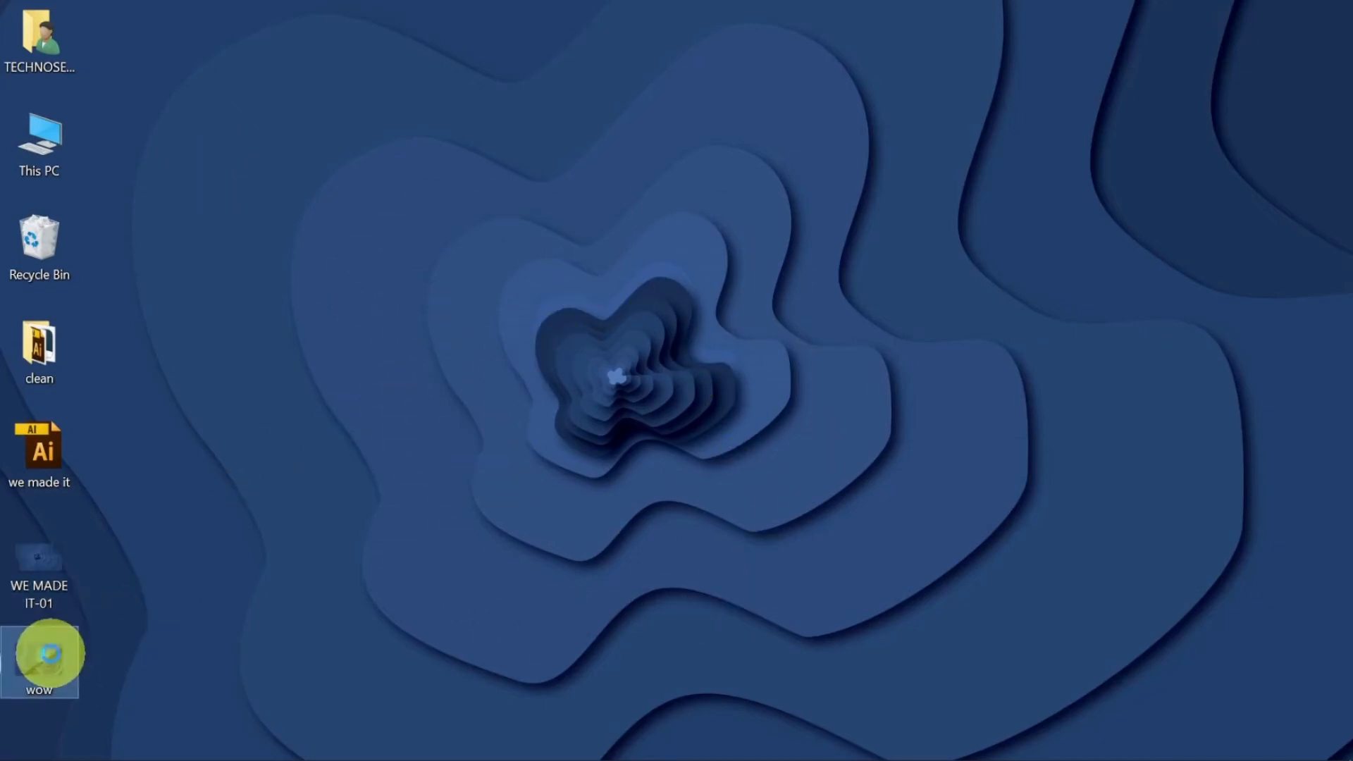
right_click(51, 654)
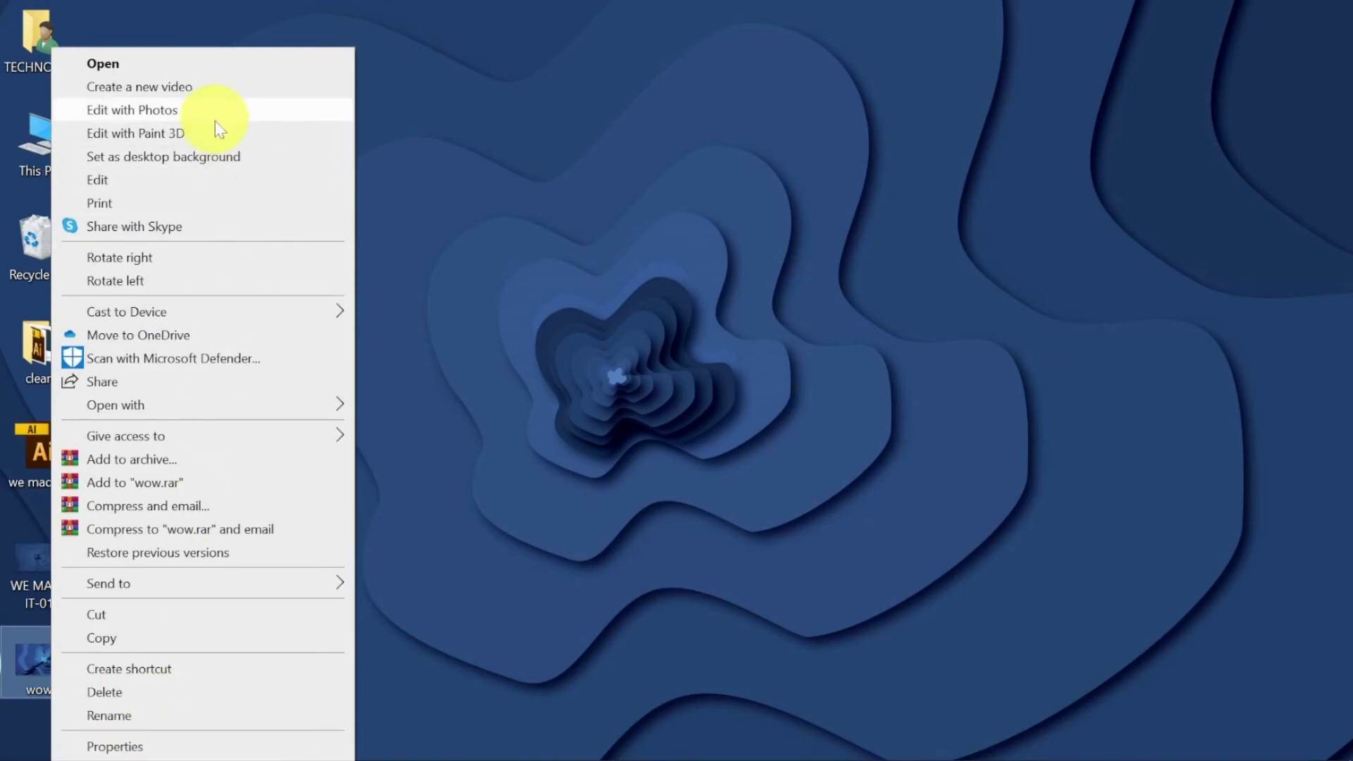
click(214, 157)
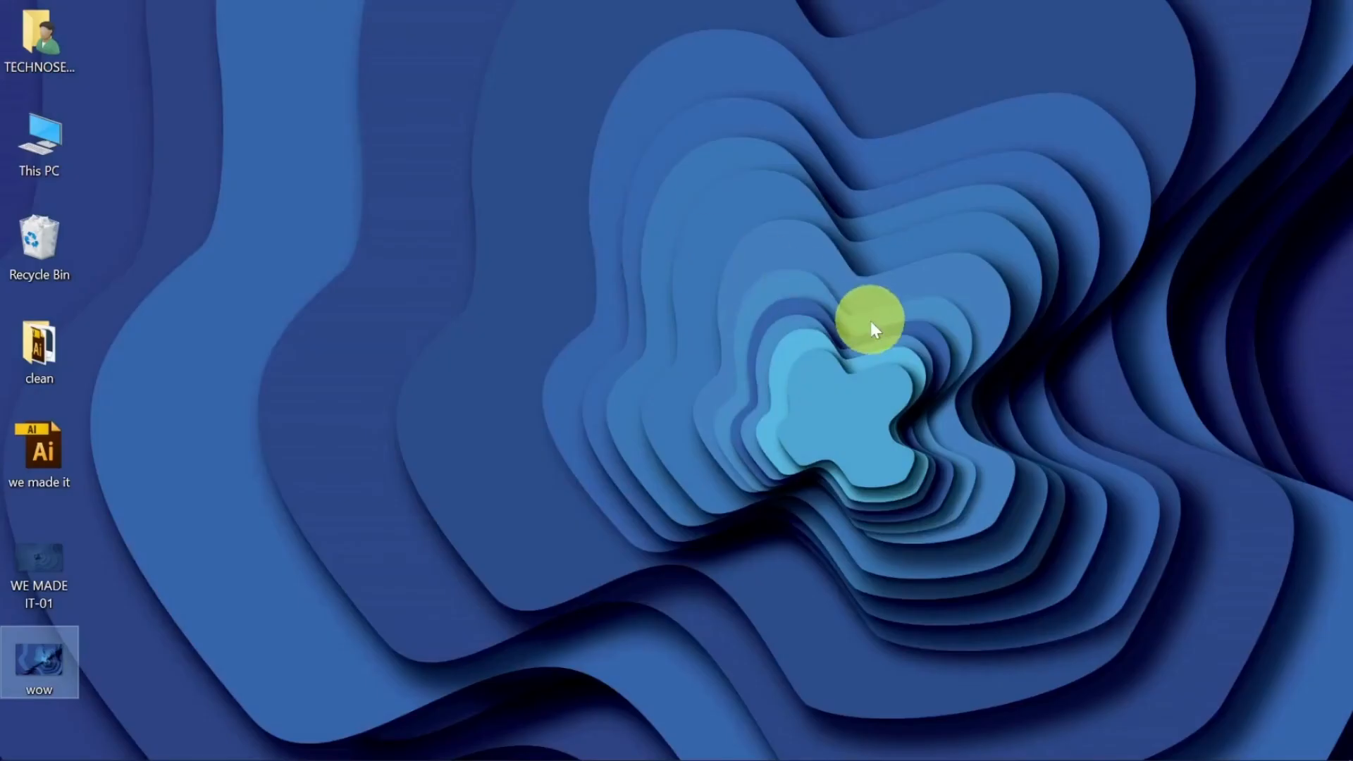